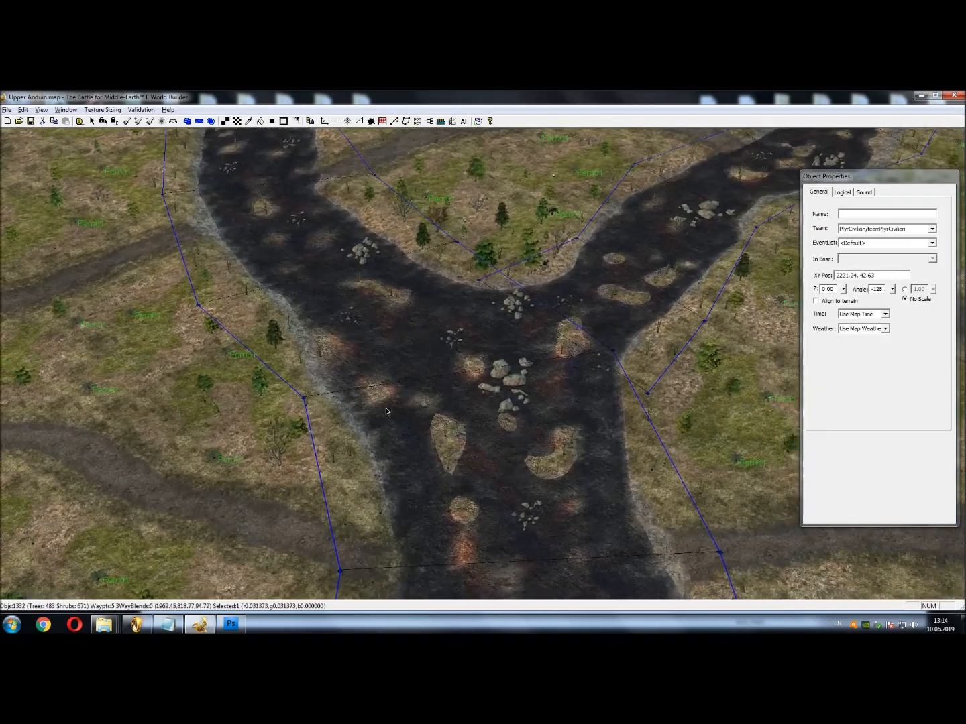
Select the plant on the teardrop-shaped river islet and examine the river fork, its banks and the road junction
scroll(386, 336, "up", 5)
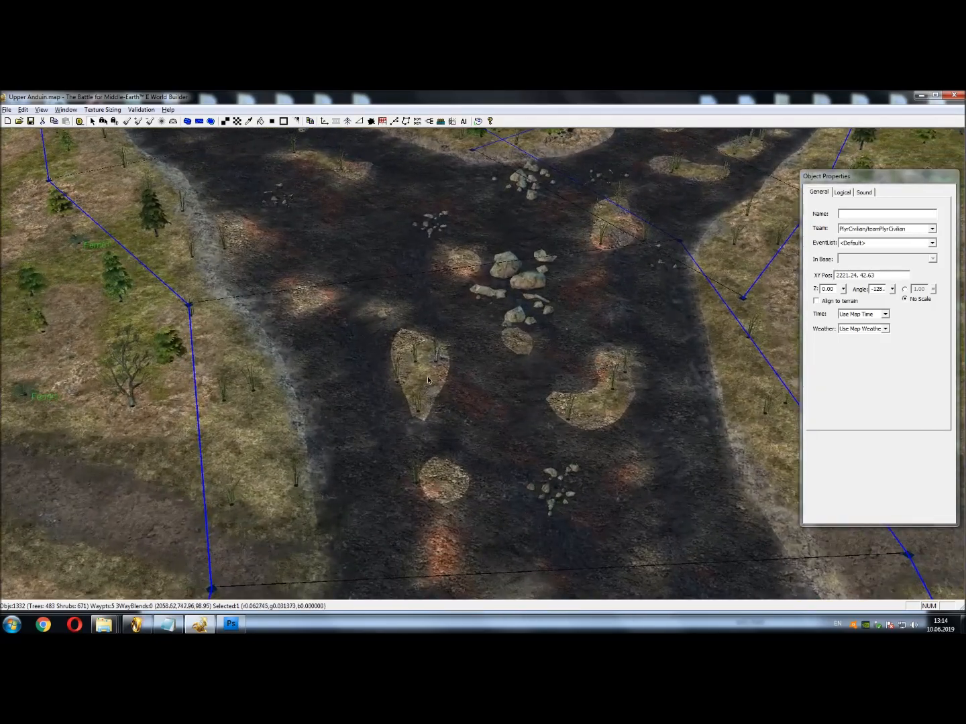
left_click(437, 361)
left_click_drag(363, 384, 439, 362)
left_click_drag(578, 431, 527, 516)
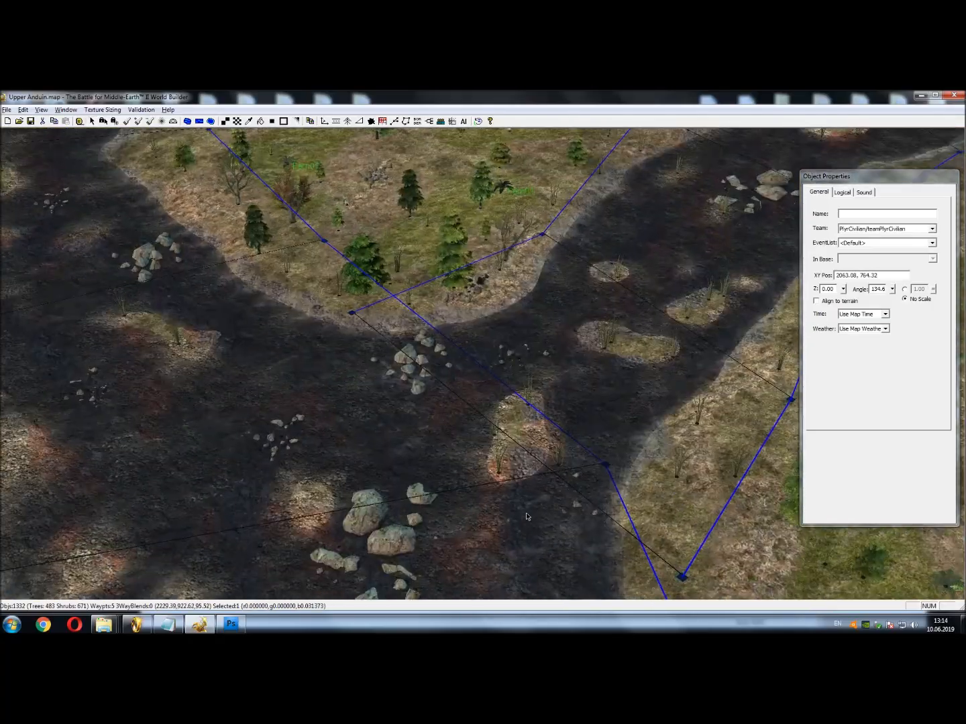
left_click_drag(601, 336, 403, 336)
scroll(403, 337, "down", 5)
left_click_drag(555, 443, 308, 334)
left_click_drag(469, 365, 327, 238)
Open the post effects options and load vweathertop_vol.tga as the Lookup Table's volume texture
left_click(24, 110)
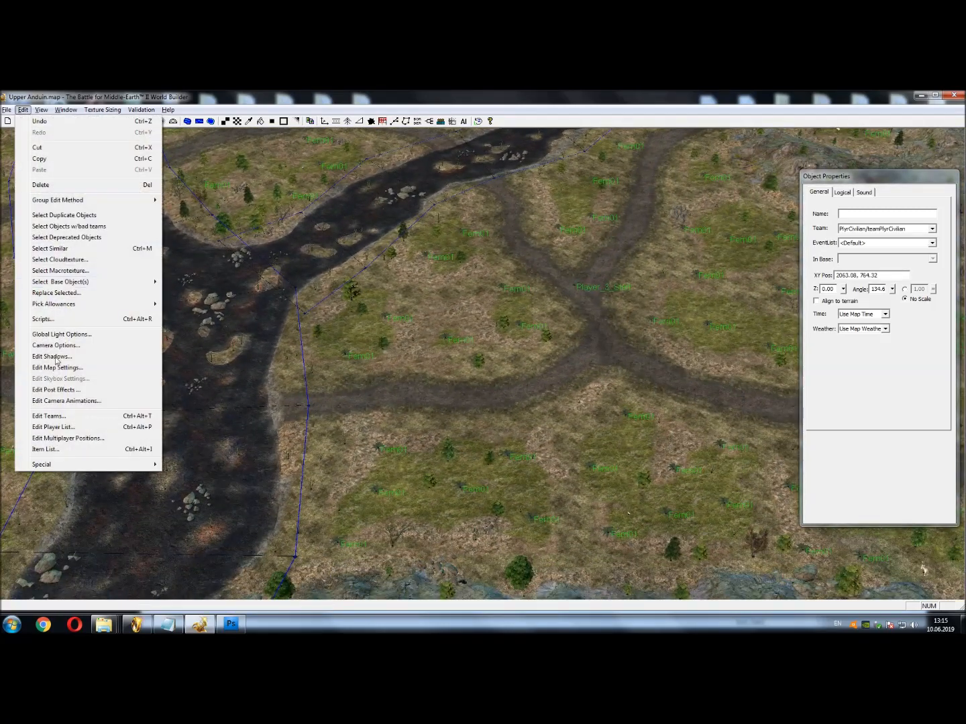
left_click(68, 390)
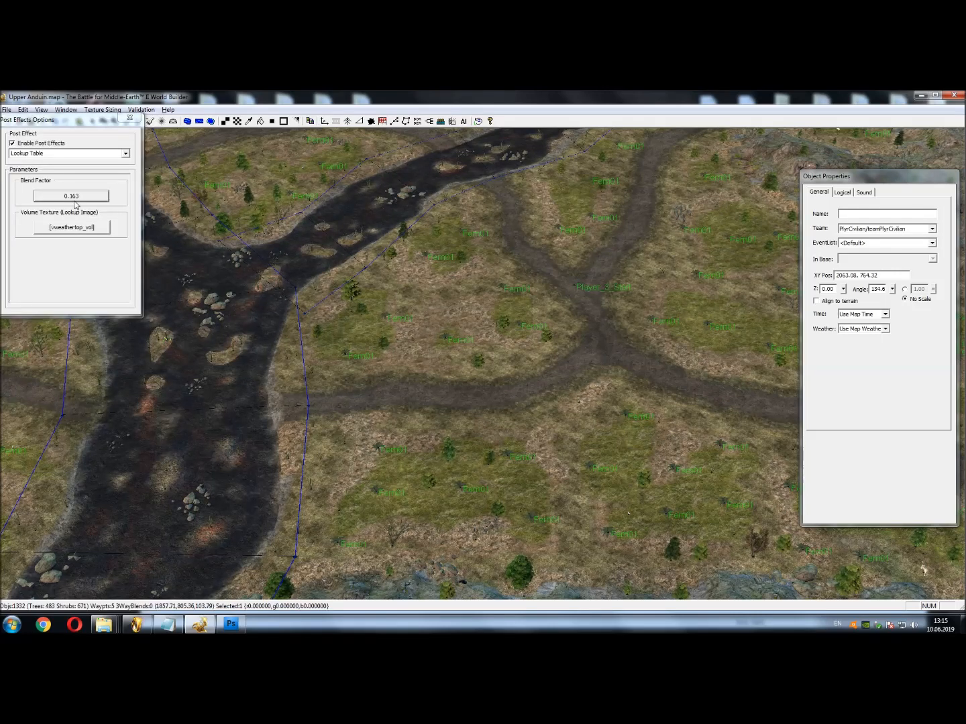
left_click_drag(77, 122, 333, 255)
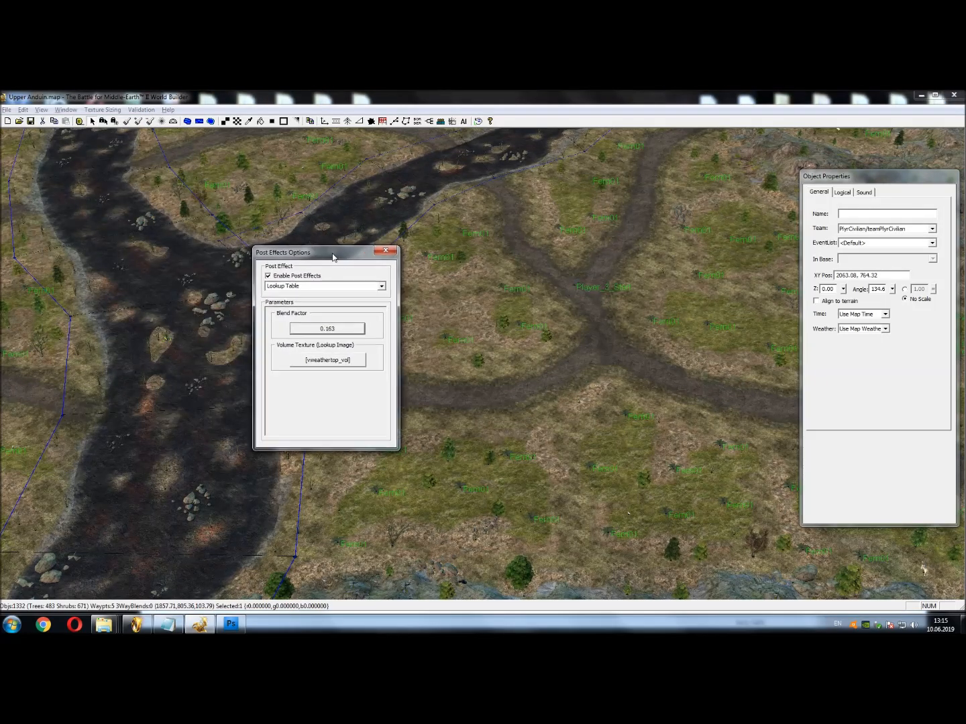
left_click(345, 362)
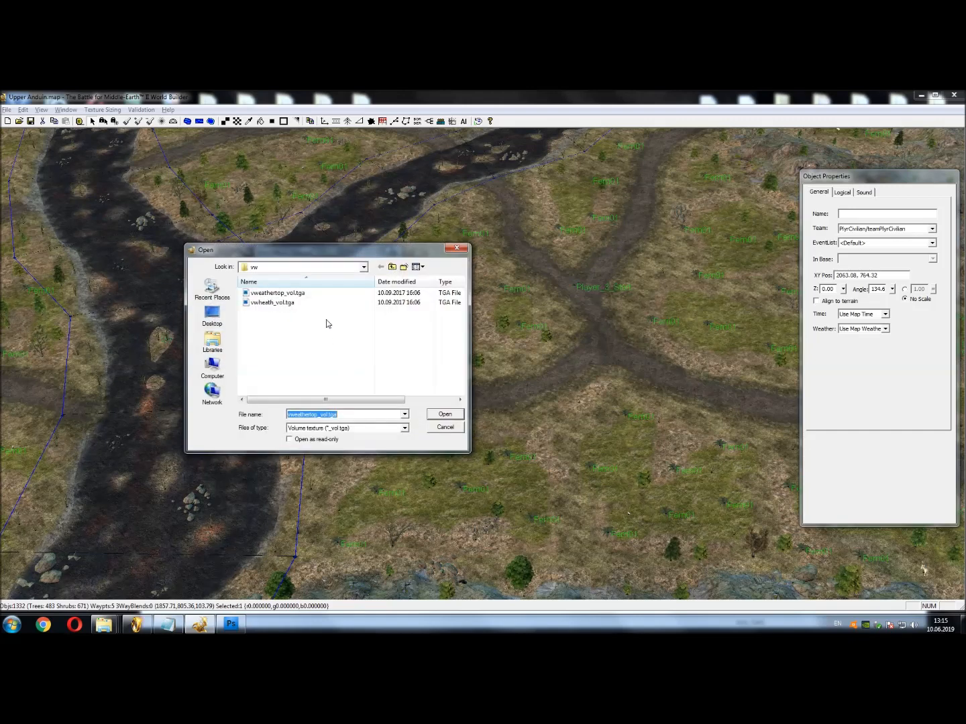
left_click_drag(318, 254, 488, 354)
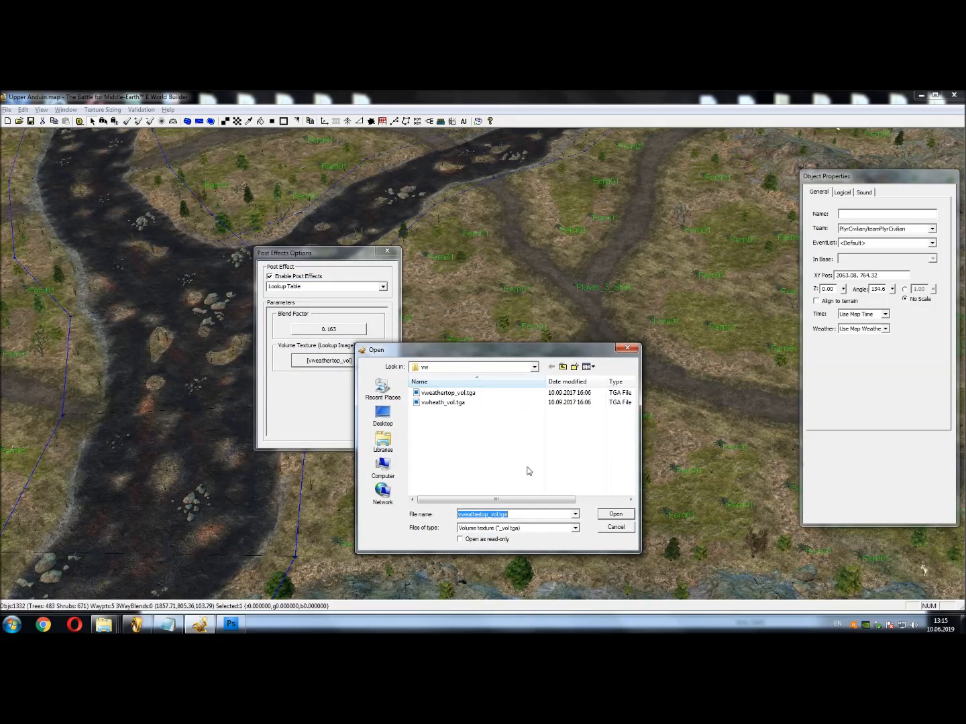
left_click(613, 514)
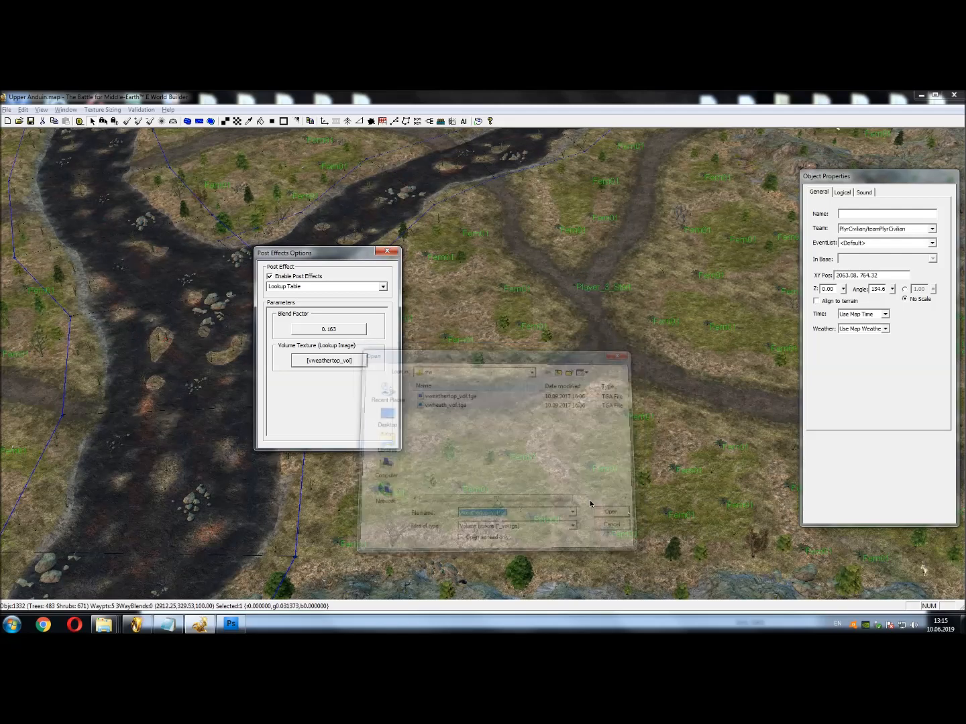
Try the Lookup Table blend factor at 1.000, settle it at 0.181, and close the post effects options
left_click(336, 330)
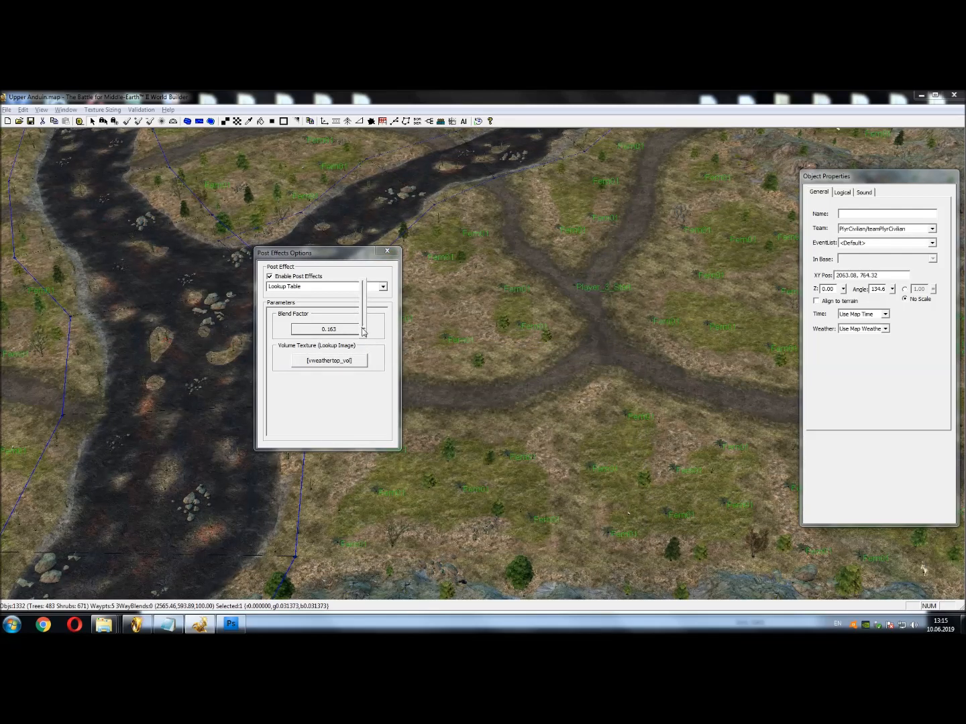
left_click_drag(374, 299, 375, 261)
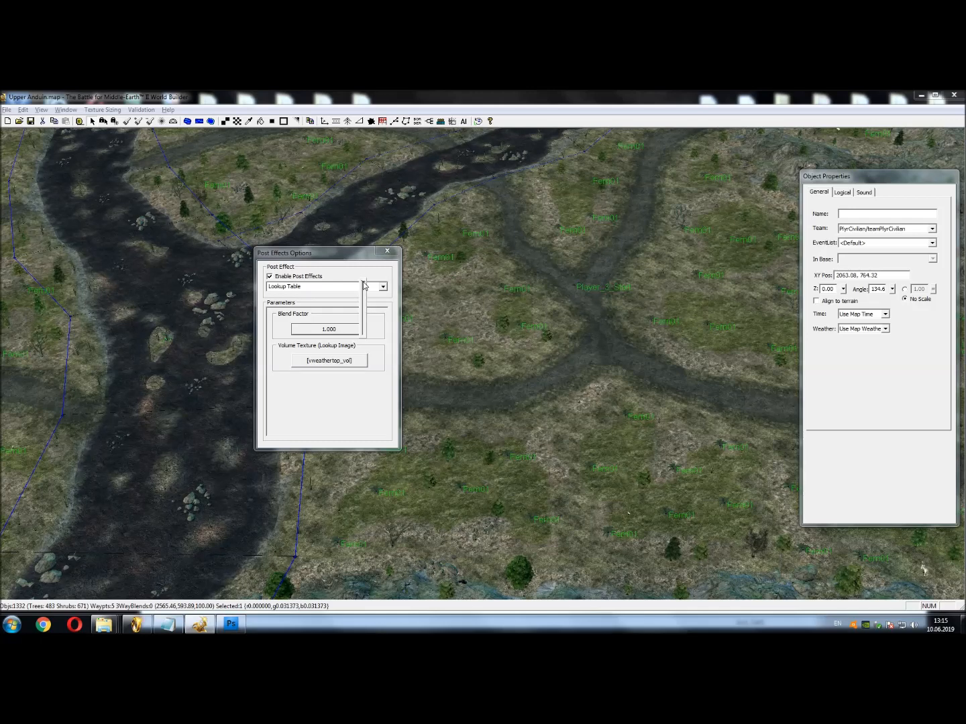
left_click_drag(367, 289, 366, 337)
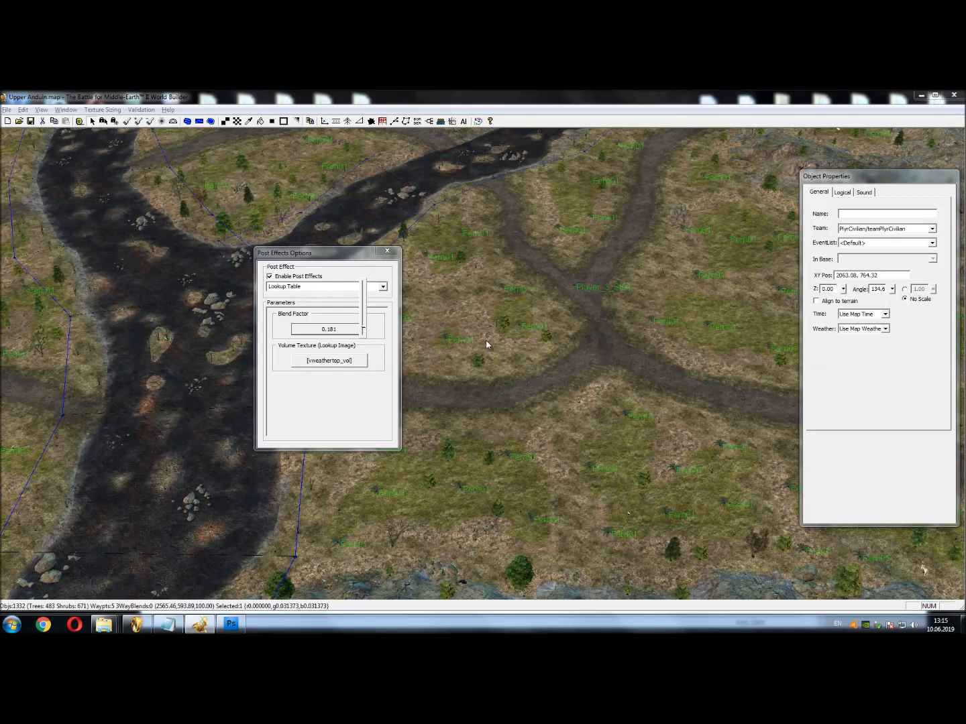
left_click(336, 425)
left_click(387, 252)
Open the global light options and bring the light direction markers at the river fork into view
left_click_drag(401, 369, 605, 448)
scroll(584, 443, "up", 3)
left_click_drag(682, 484, 289, 269)
scroll(289, 269, "up", 1)
left_click(30, 121)
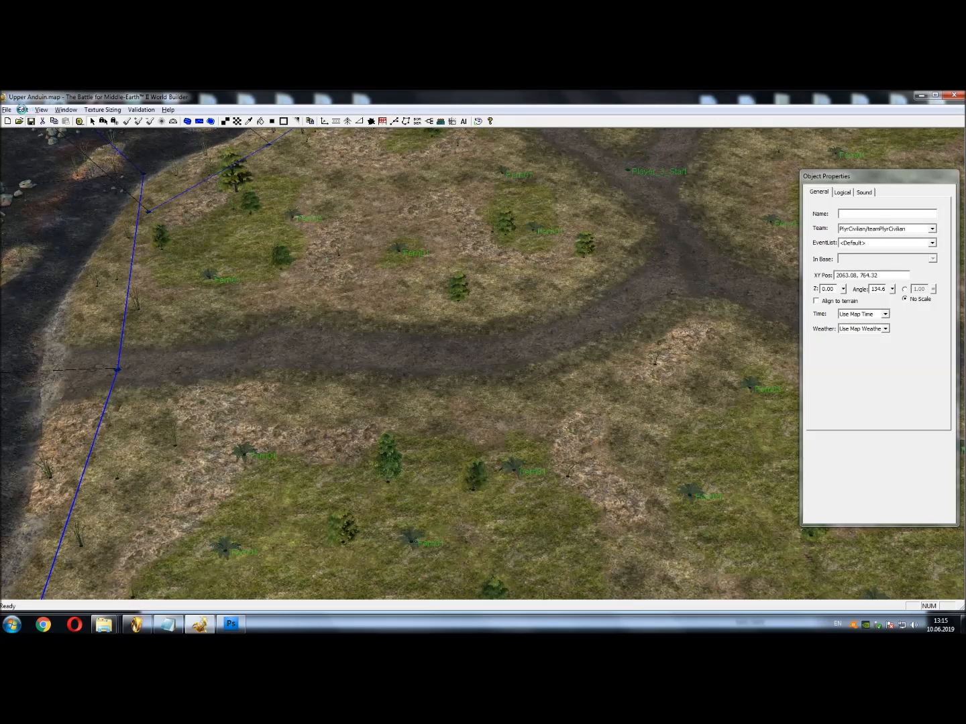
left_click(22, 109)
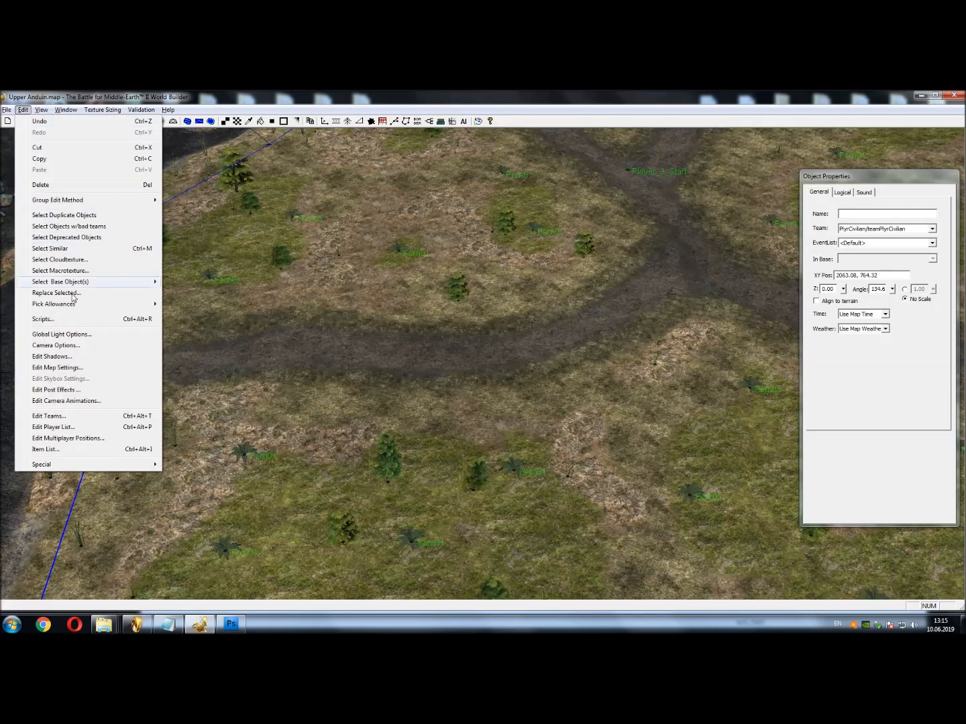
left_click(75, 334)
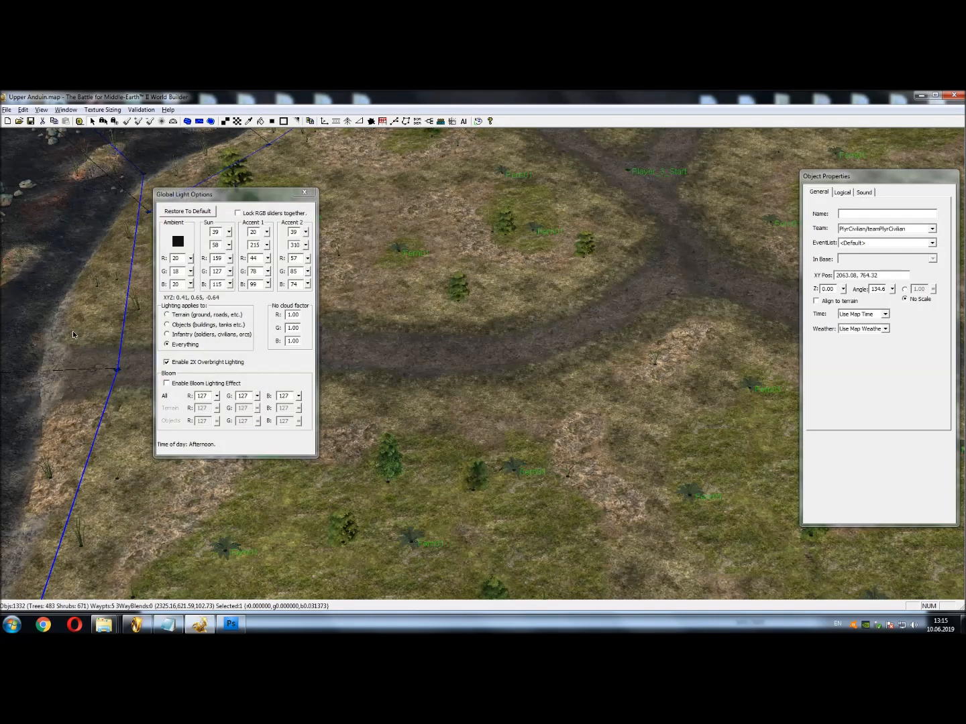
scroll(527, 360, "down", 10)
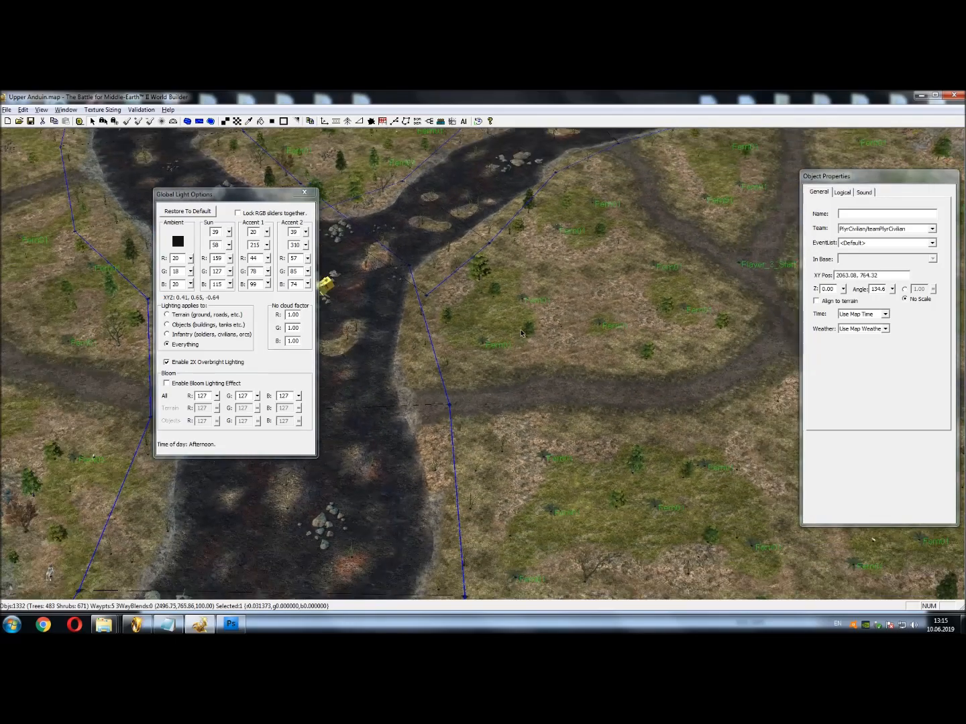
scroll(576, 360, "up", 3)
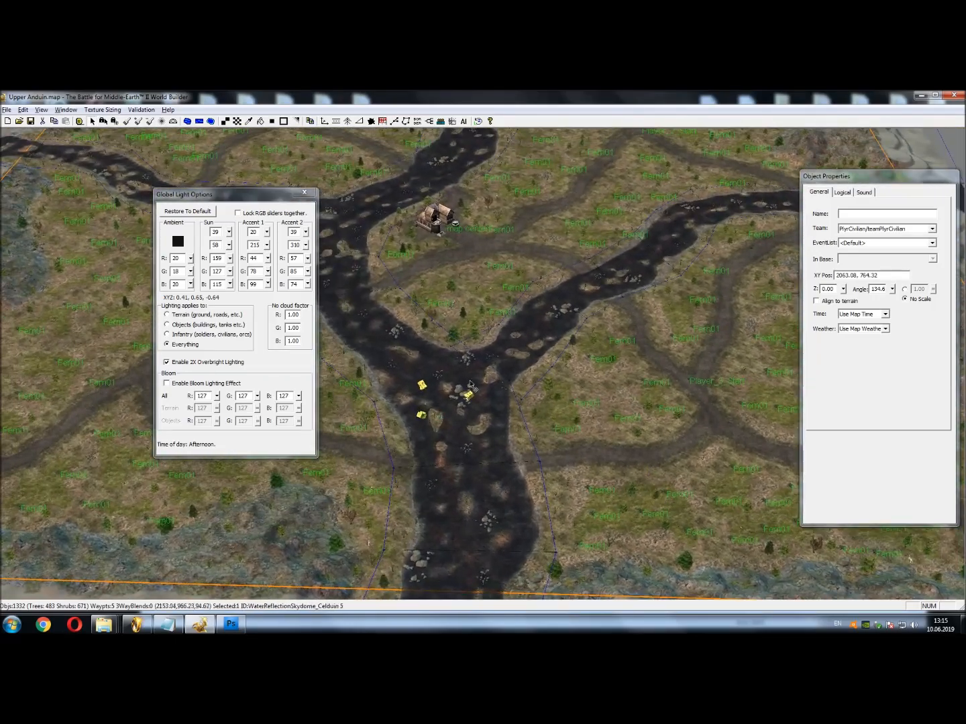
scroll(420, 414, "up", 4)
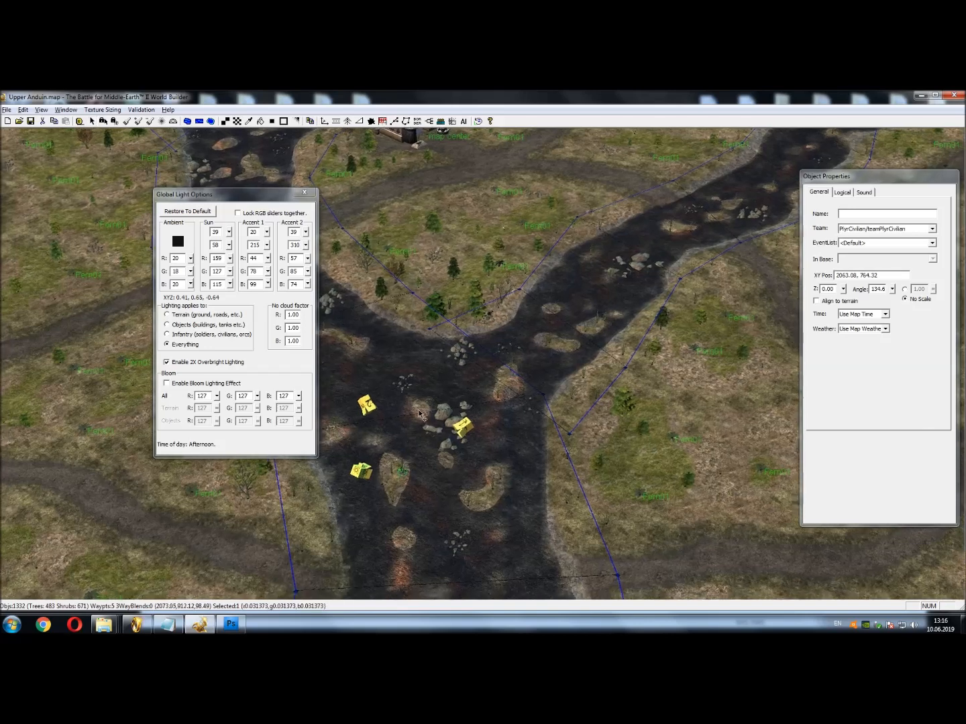
left_click_drag(419, 413, 483, 388)
Try the sun's elevation at 90 and check the lighting on the riverbed
left_click_drag(229, 232, 244, 200)
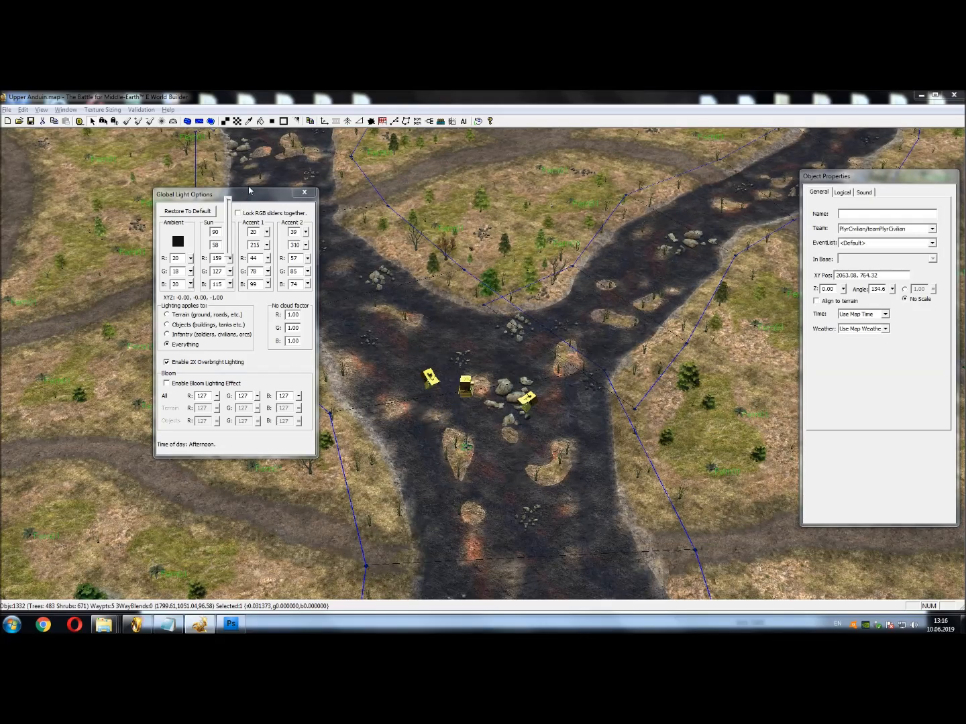
left_click(490, 494)
left_click_drag(490, 494, 865, 375)
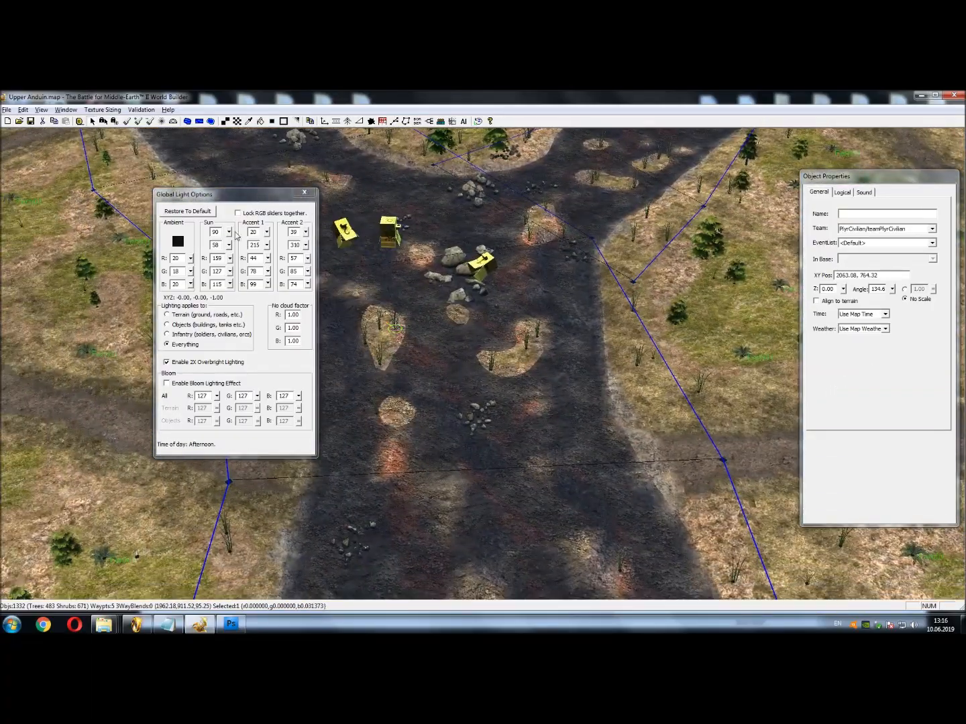
Set the sun's elevation angle to 39 and its horizontal direction angle to 62
mouse_move(231, 232)
left_mouse_down()
mouse_move(248, 286)
mouse_move(248, 198)
mouse_move(272, 247)
left_mouse_up()
left_click_drag(401, 221, 609, 250)
scroll(609, 251, "down", 3)
left_click_drag(567, 322, 814, 391)
left_click_drag(504, 362, 755, 400)
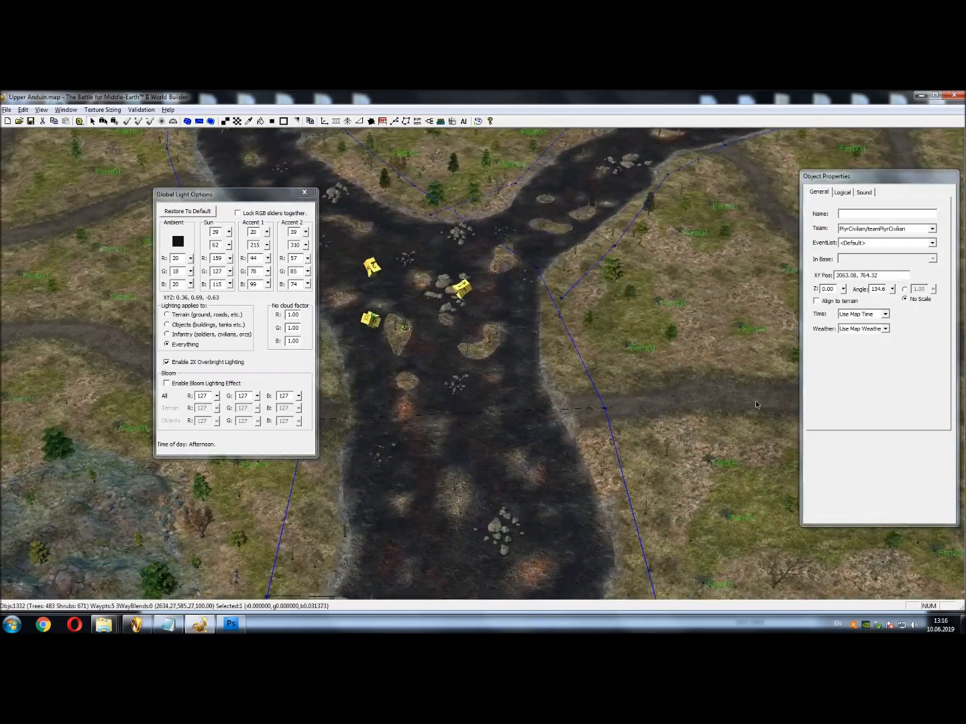
scroll(577, 373, "up", 4)
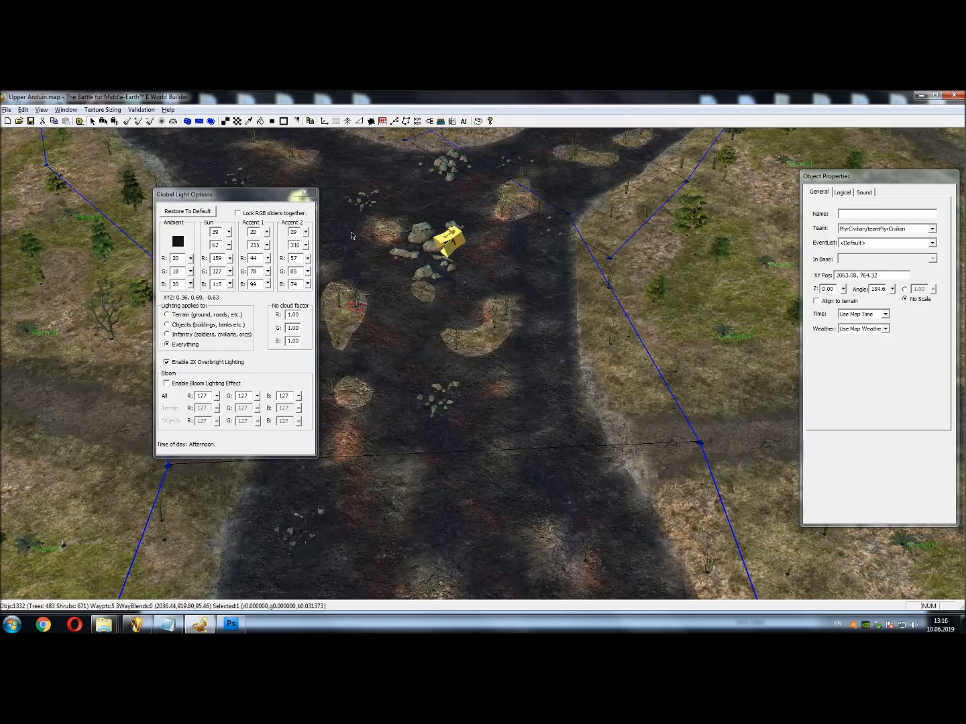
Set the blue value of the Accent 1 light to 81 and check the river fork's colouring
left_click_drag(267, 286, 429, 209)
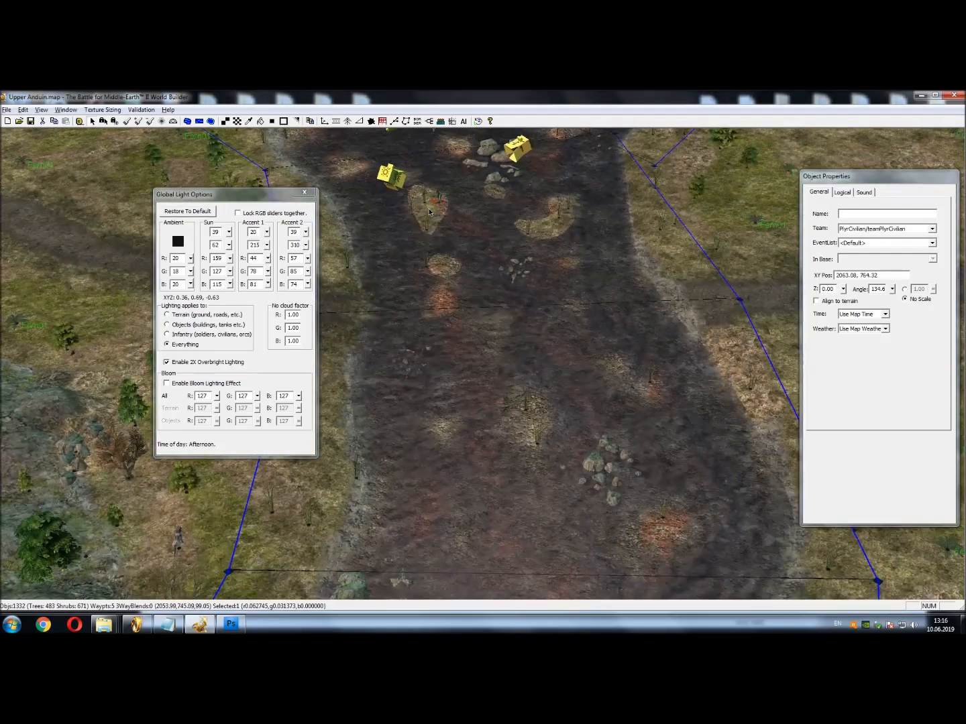
scroll(433, 209, "down", 3)
left_click_drag(577, 281, 323, 383)
left_click_drag(409, 151, 701, 314)
scroll(503, 304, "down", 4)
scroll(401, 319, "up", 5)
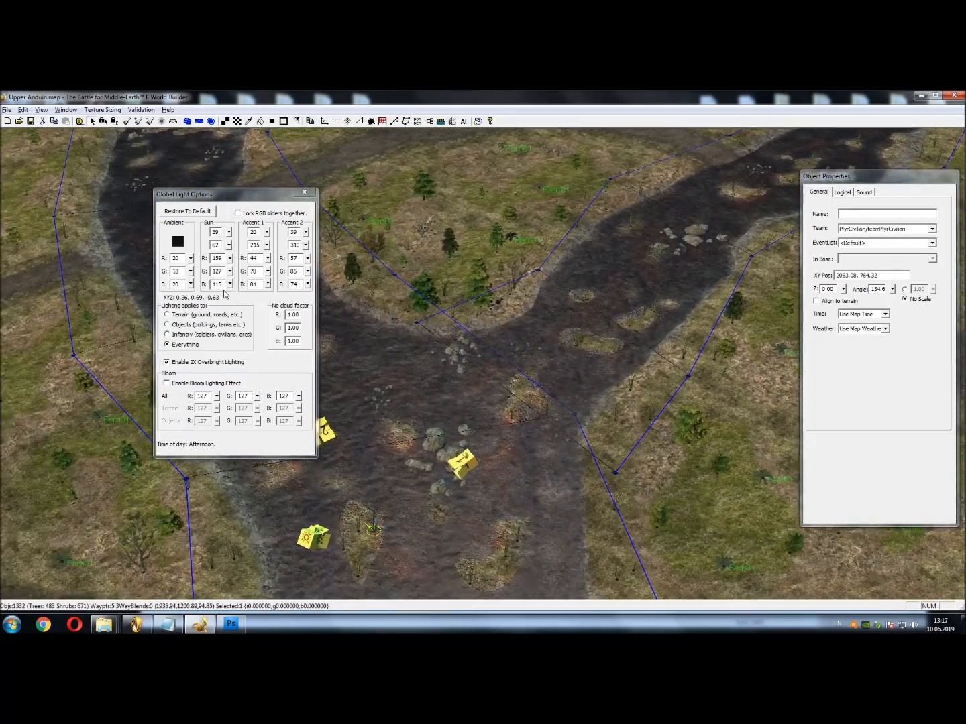
Set the sun's blue value to 102 after trying 74, and check the grassland's colouring
mouse_move(230, 284)
left_mouse_down()
mouse_move(236, 276)
mouse_move(238, 296)
left_mouse_up()
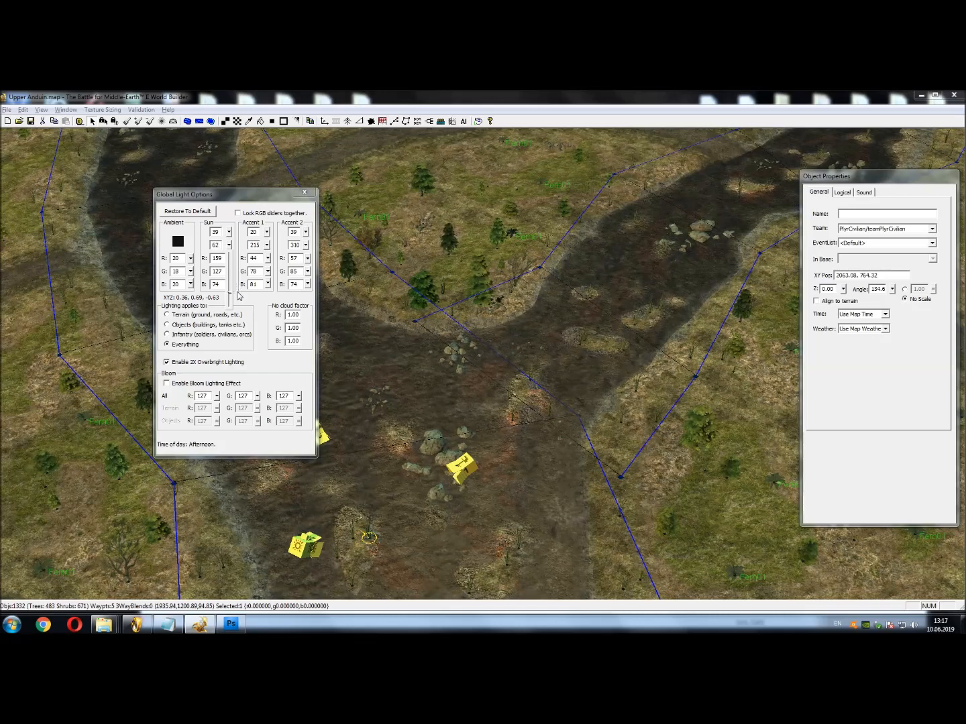
left_click_drag(238, 295, 248, 289)
left_click_drag(469, 483, 282, 237)
mouse_move(626, 460)
left_mouse_down()
mouse_move(229, 249)
mouse_move(200, 249)
left_mouse_up()
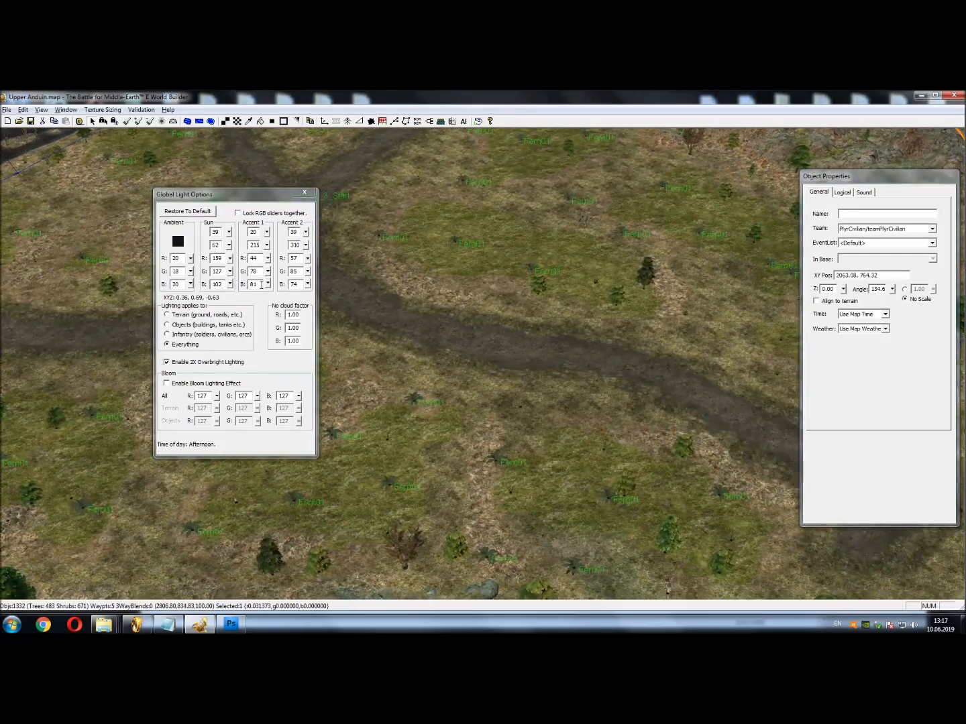
Try the map lighting without 2X Overbright Lighting and re-enable the option
left_click(173, 366)
mouse_move(431, 281)
left_mouse_down()
mouse_move(601, 444)
mouse_move(607, 503)
left_mouse_up()
mouse_move(606, 405)
left_mouse_down()
mouse_move(365, 393)
mouse_move(317, 192)
left_mouse_up()
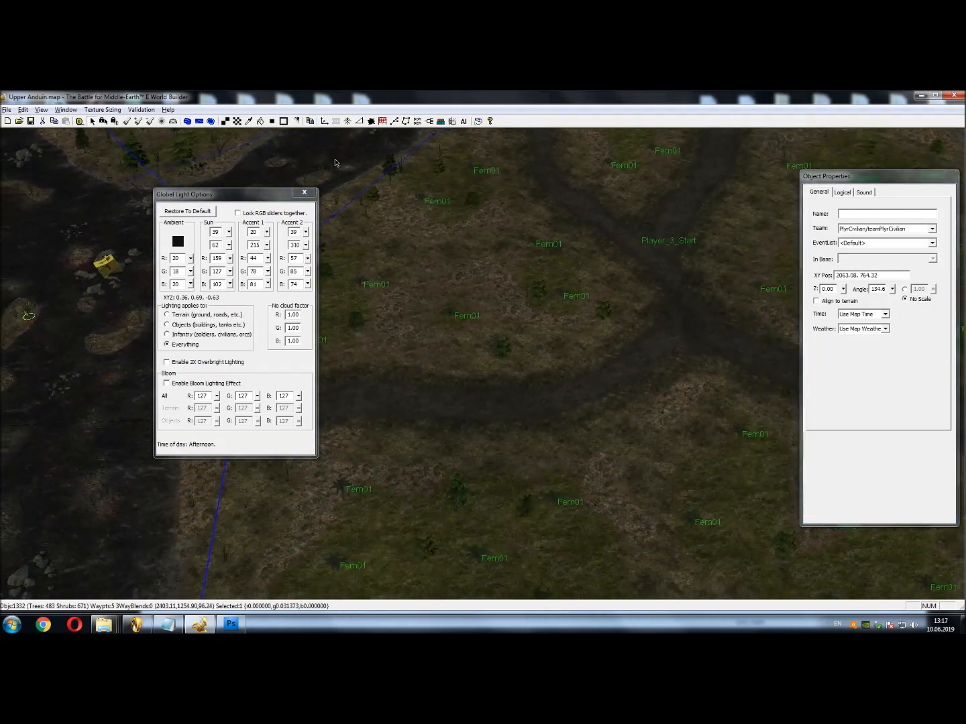
left_click(166, 362)
left_click_drag(450, 373, 185, 329)
left_click_drag(466, 314, 572, 384)
left_click_drag(376, 376, 420, 436)
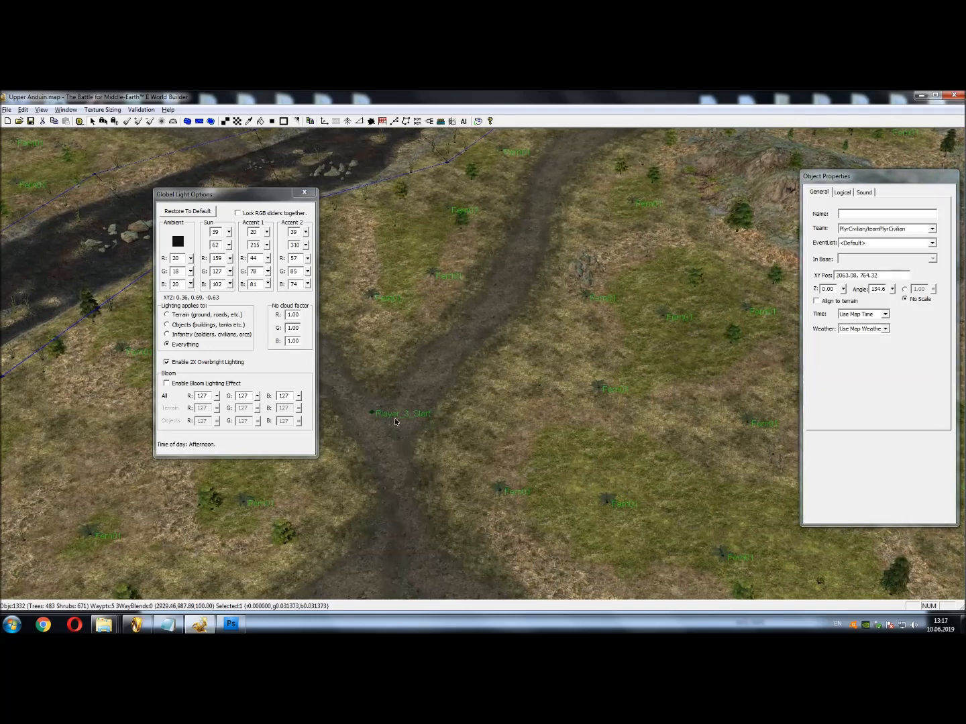
Set the no cloud factor to 0.5 for red, green and blue, and close the global light options
left_click(288, 314)
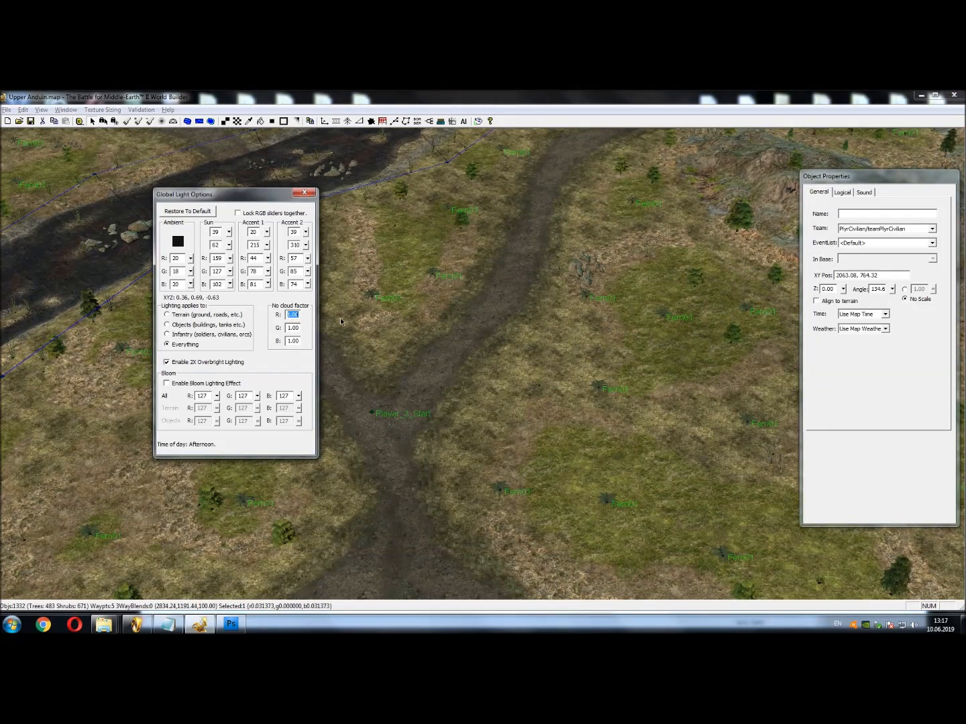
left_click_drag(343, 340, 361, 347)
double_click(290, 327)
type("0.")
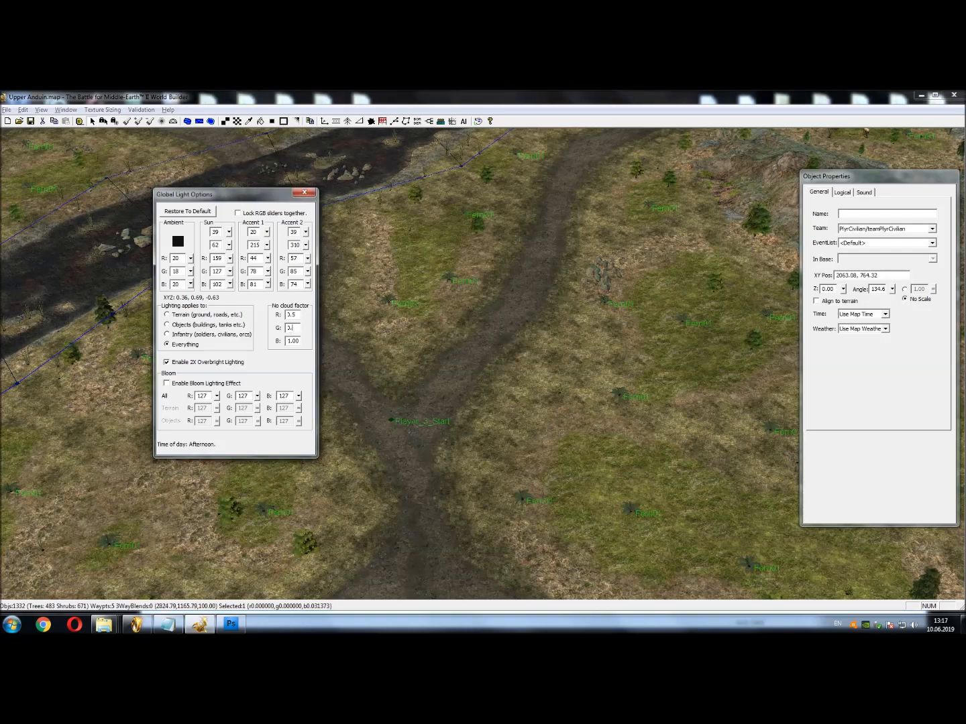
type("5")
left_click(287, 341)
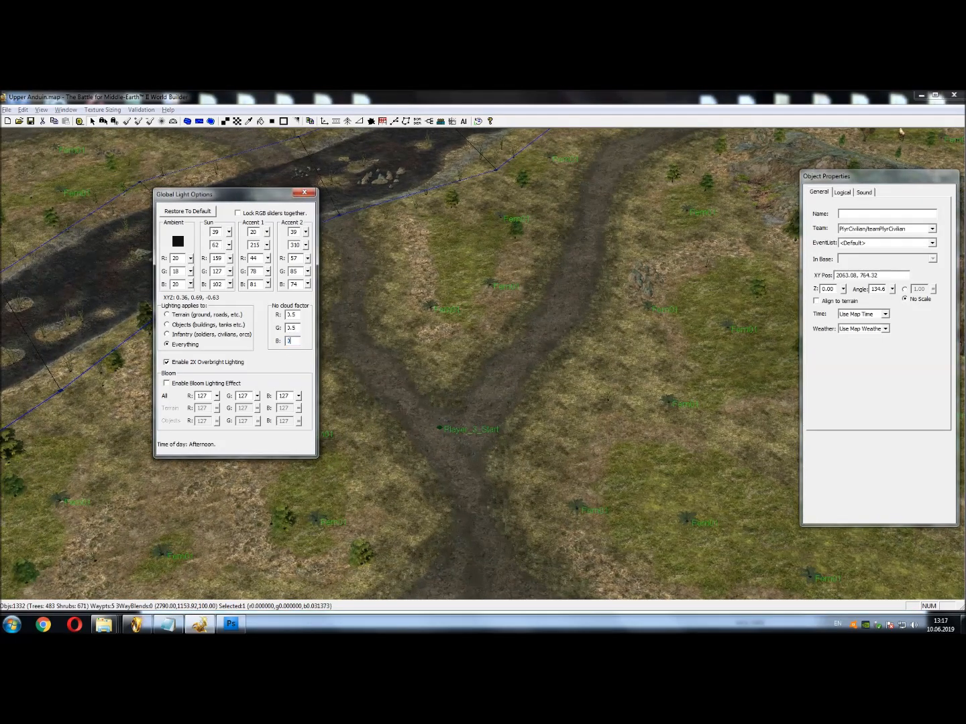
left_click_drag(387, 360, 483, 392)
scroll(479, 401, "down", 3)
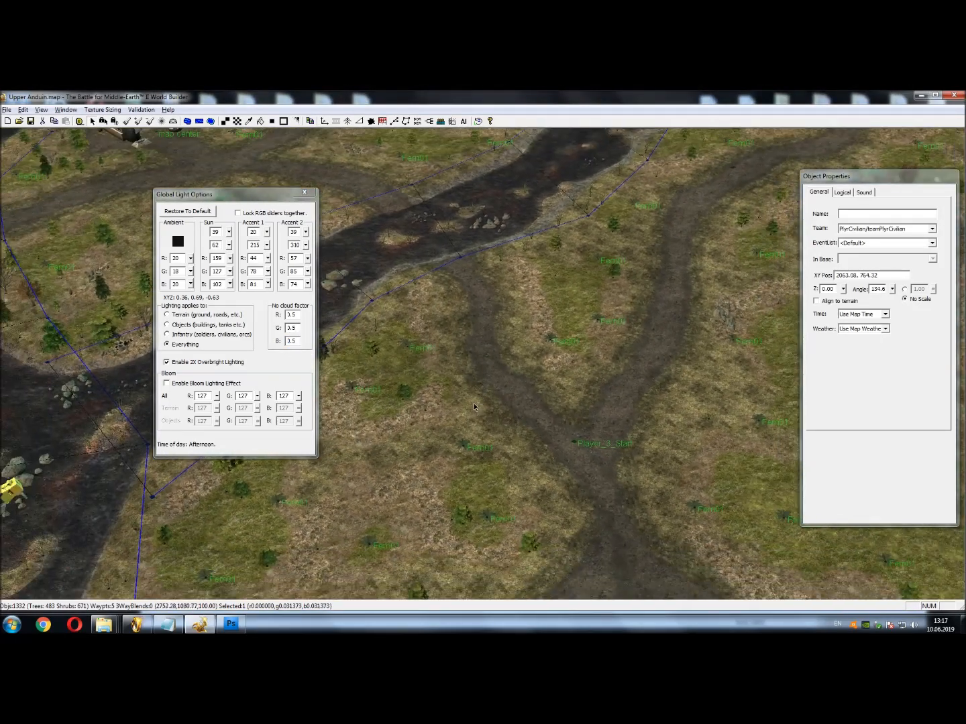
left_click_drag(497, 452, 383, 437)
left_click_drag(539, 448, 729, 517)
left_click(305, 193)
Examine the relit river fork, its rocks and vegetation up close and in a wide overview
left_click_drag(437, 429, 586, 480)
scroll(589, 443, "up", 4)
scroll(445, 362, "up", 2)
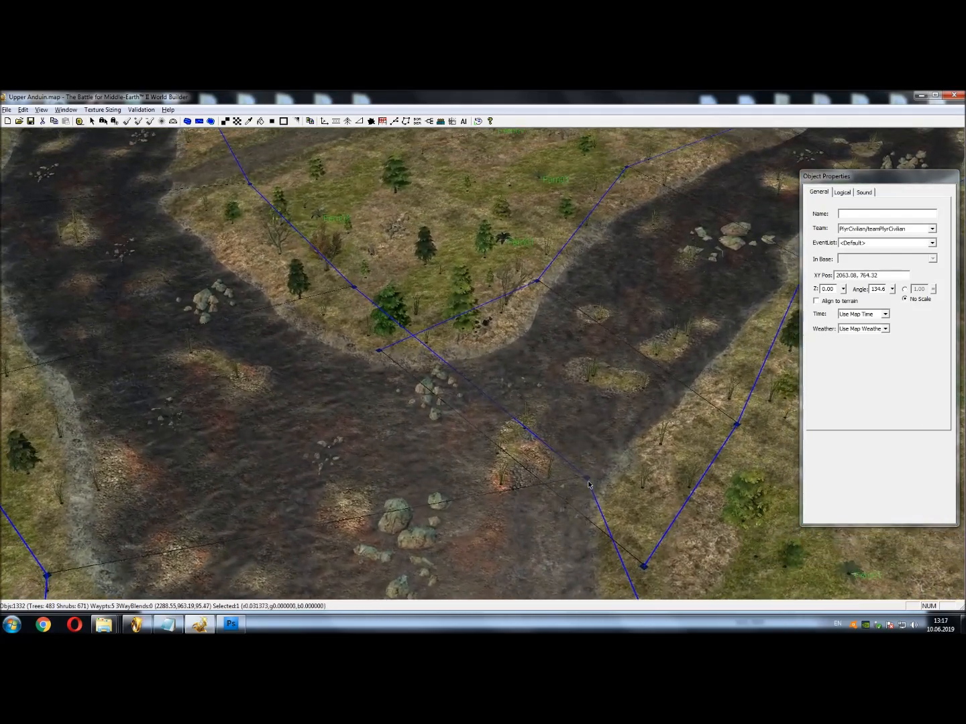
scroll(496, 454, "up", 3)
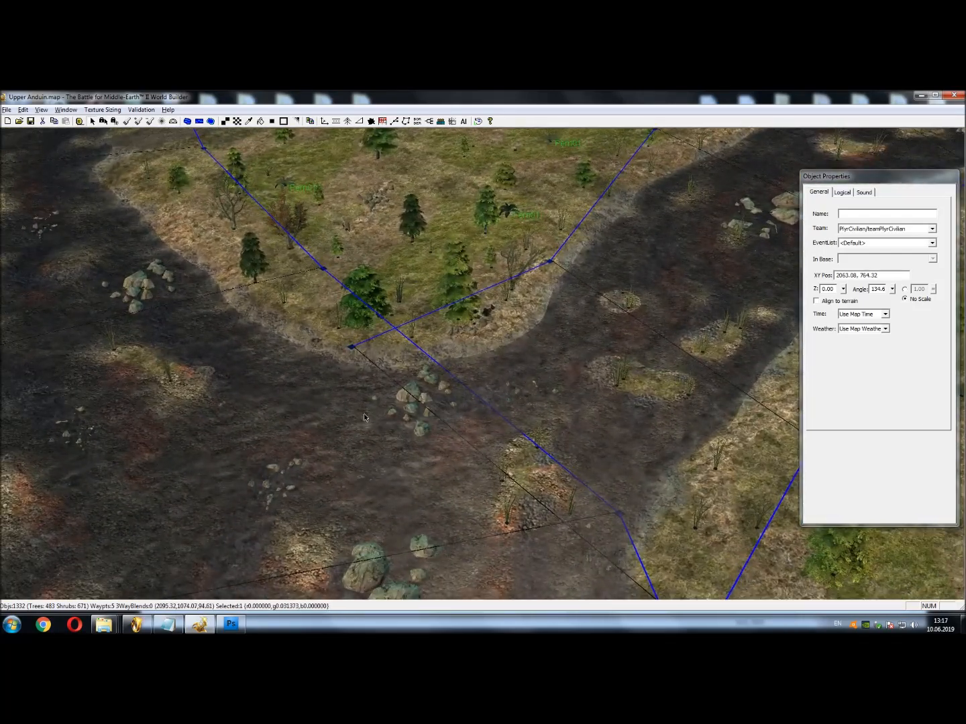
left_click_drag(463, 354, 381, 289)
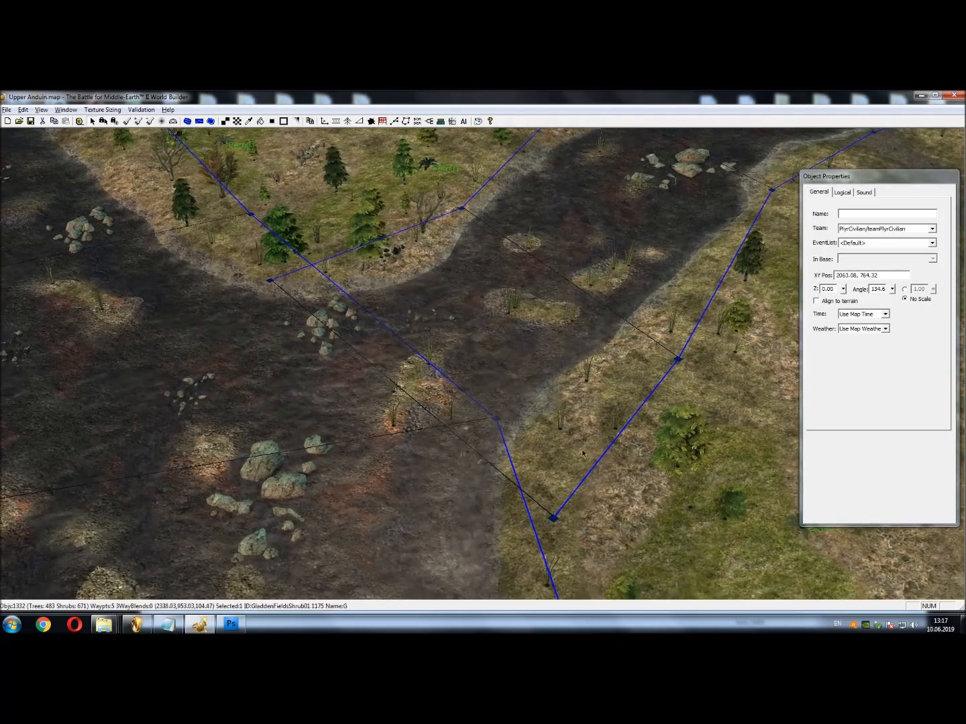
scroll(518, 493, "up", 2)
left_click(518, 492)
left_click_drag(528, 483, 479, 479)
scroll(478, 479, "down", 10)
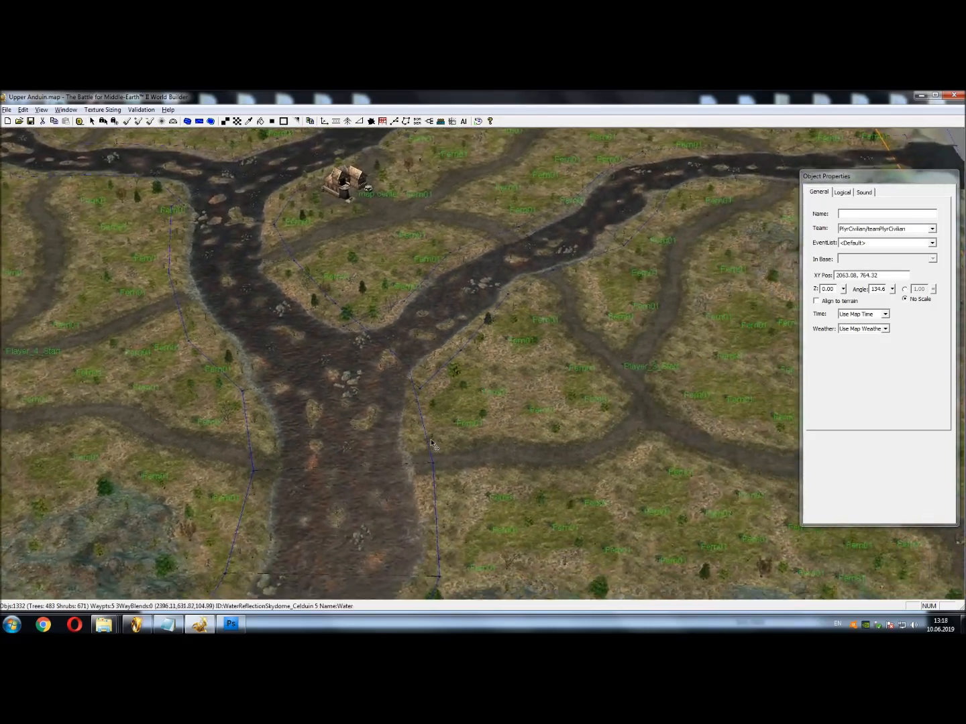
Choose the Amb_BirdsAmonHen1 ambient sound from the civilian audio objects for placement
left_click_drag(431, 442, 352, 487)
scroll(505, 463, "up", 5)
scroll(504, 462, "up", 2)
left_click_drag(578, 578, 617, 462)
left_click_drag(50, 130, 328, 158)
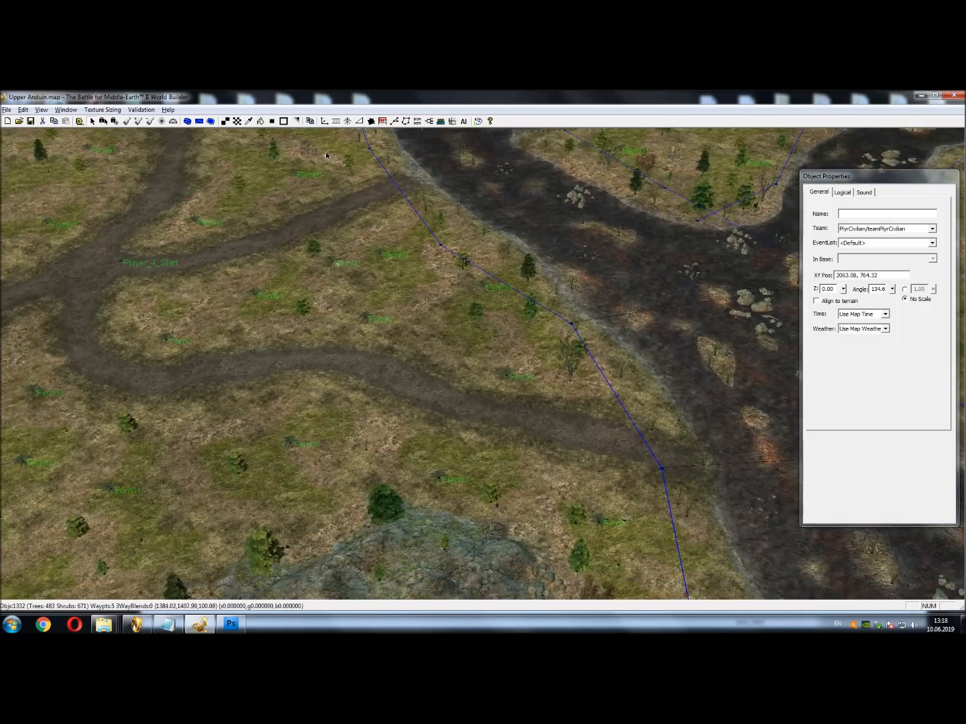
left_click(326, 122)
left_click_drag(535, 281, 339, 295)
left_click_drag(949, 295, 949, 201)
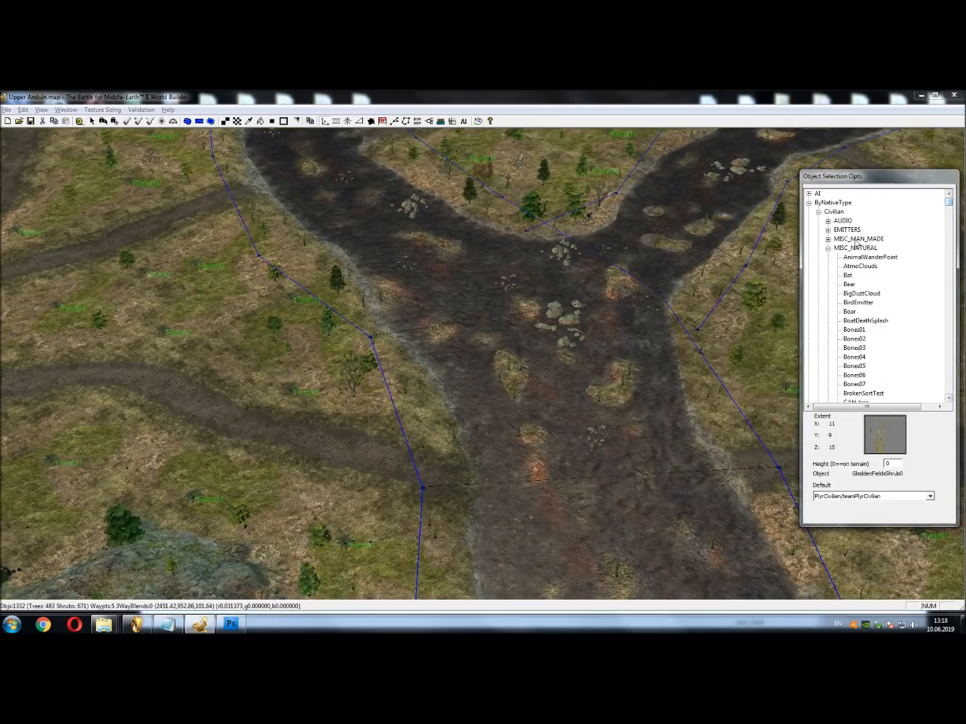
left_click(828, 248)
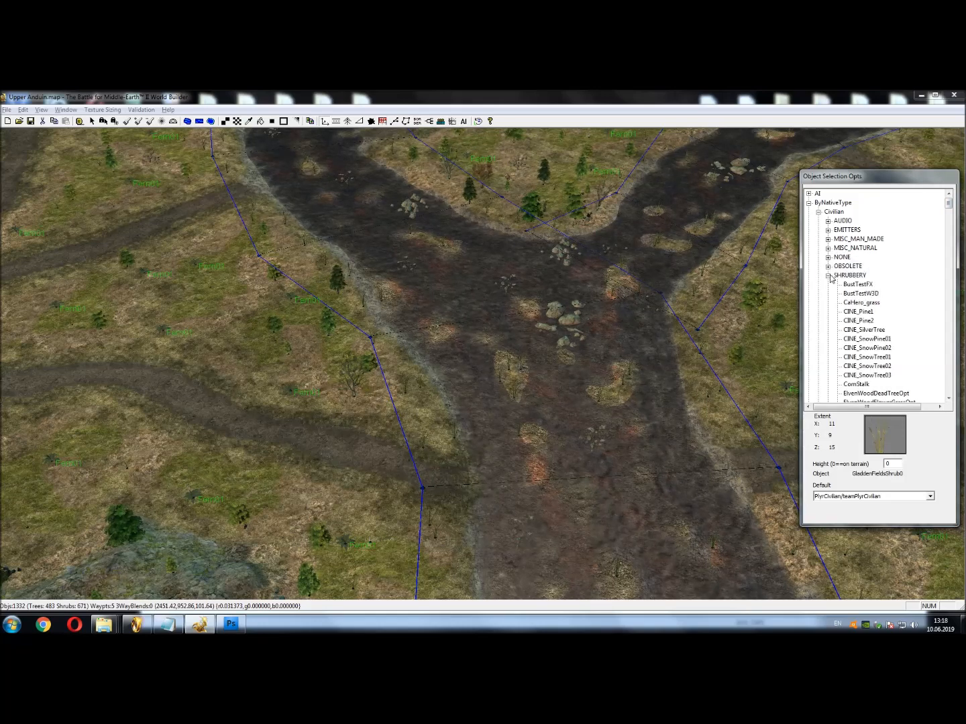
left_click(828, 274)
left_click(829, 220)
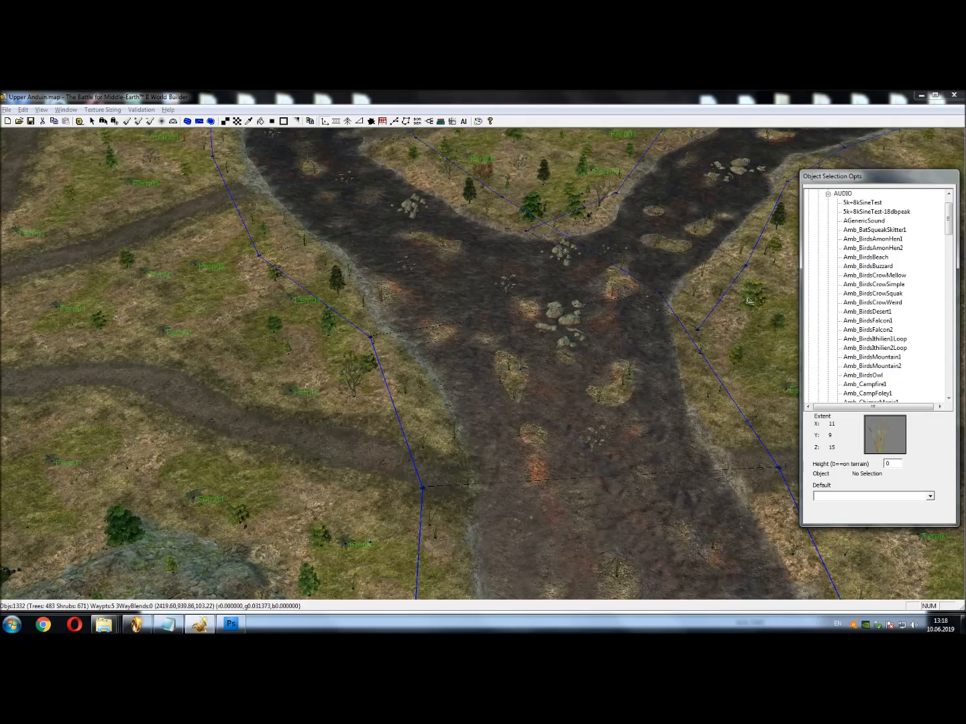
left_click(880, 239)
Place an Amb_BirdsAmonHen1 sound near each of the two player starts on the map's eastern side
left_click_drag(692, 325, 478, 291)
scroll(478, 291, "down", 10)
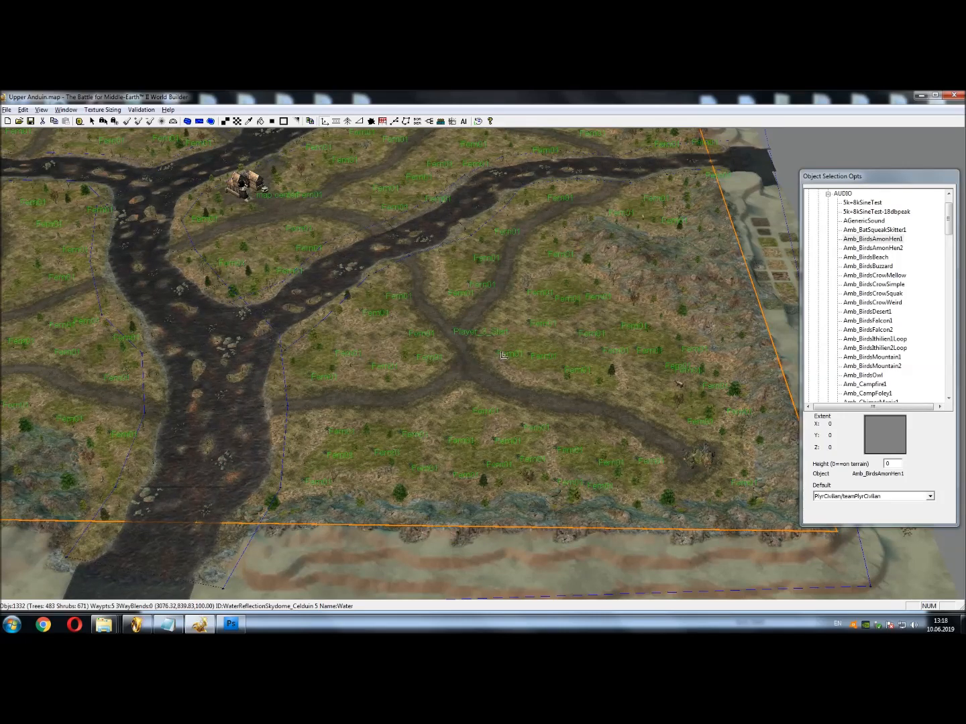
scroll(566, 414, "up", 3)
left_click(568, 383)
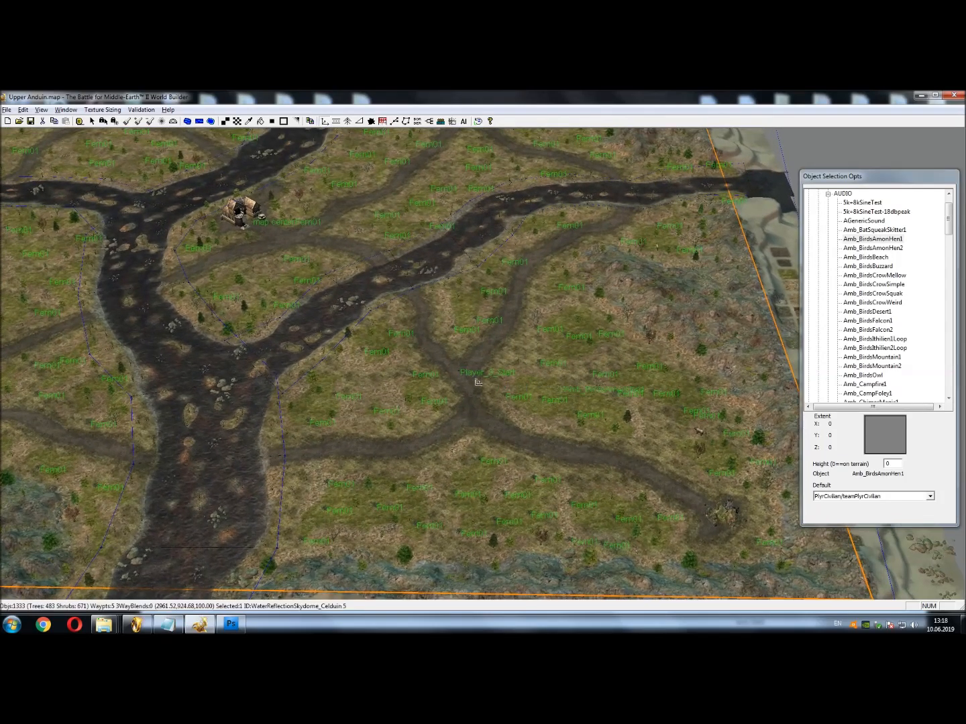
scroll(547, 400, "up", 1)
left_click_drag(547, 400, 570, 263)
left_click(562, 230)
Place Amb_BirdsAmonHen1 sounds near the two western player starts and beside the buildings at the map centre
left_click_drag(446, 309, 221, 396)
left_click_drag(632, 373, 402, 437)
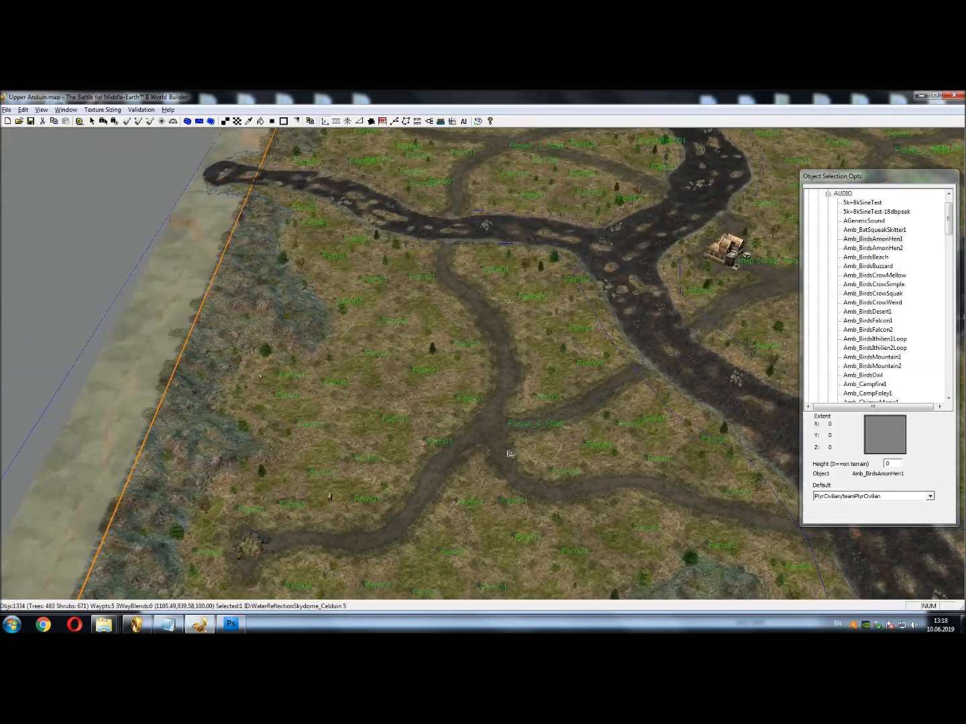
left_click(479, 450)
left_click_drag(480, 450, 444, 300)
left_click(441, 193)
left_click_drag(481, 394, 792, 395)
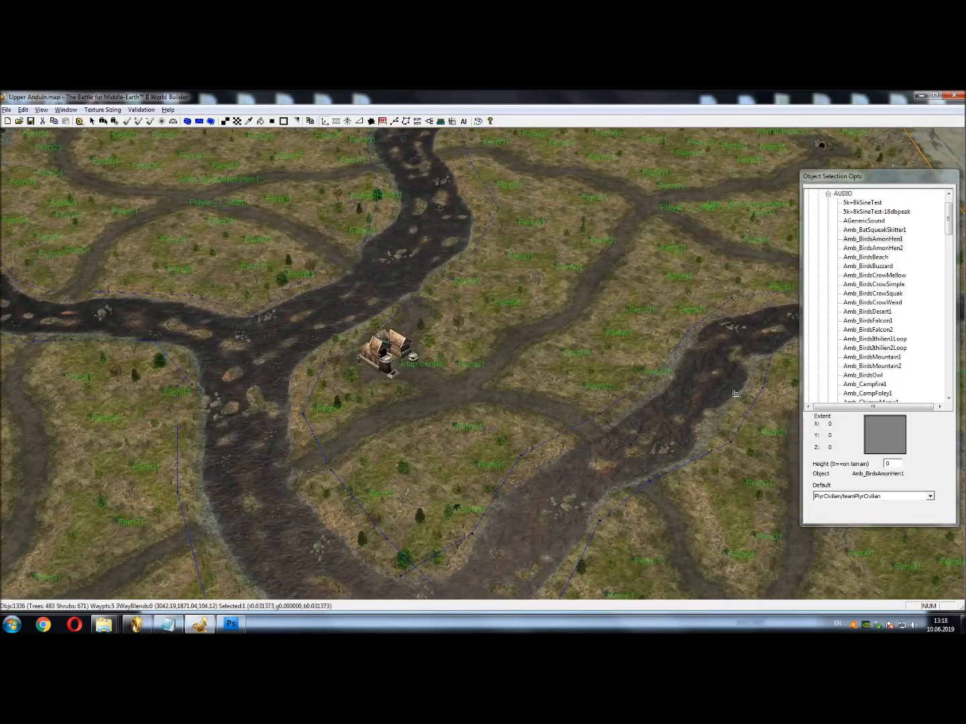
left_click(466, 370)
left_click_drag(466, 369, 450, 343)
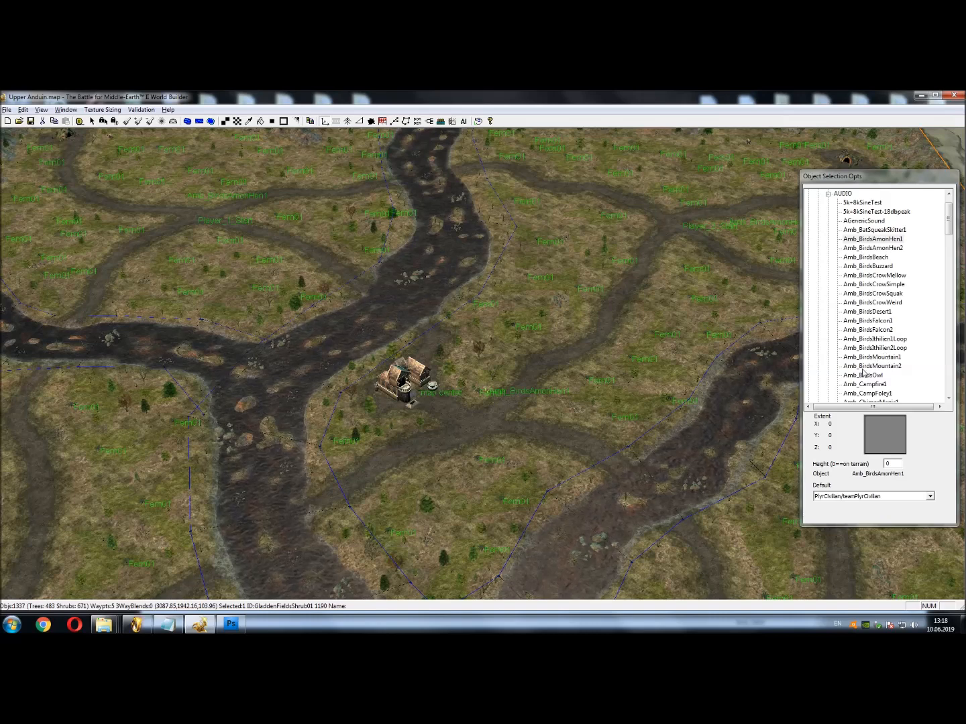
Browse the ambient audio objects and choose Amb_WaterRiver1Loop for placement
left_click(885, 268)
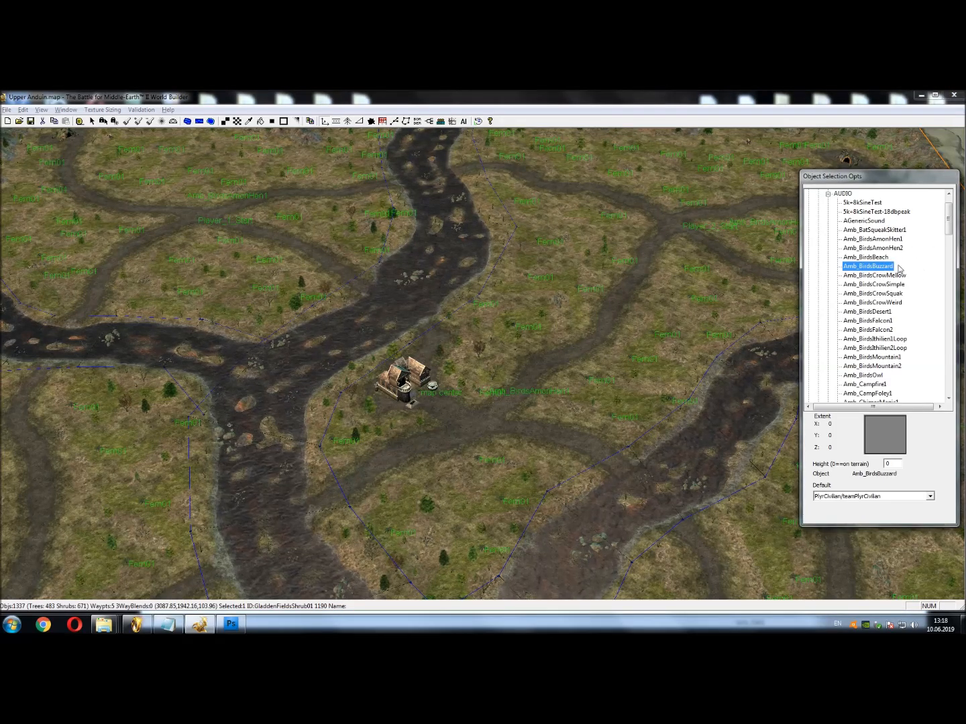
scroll(901, 278, "down", 1)
scroll(905, 274, "down", 3)
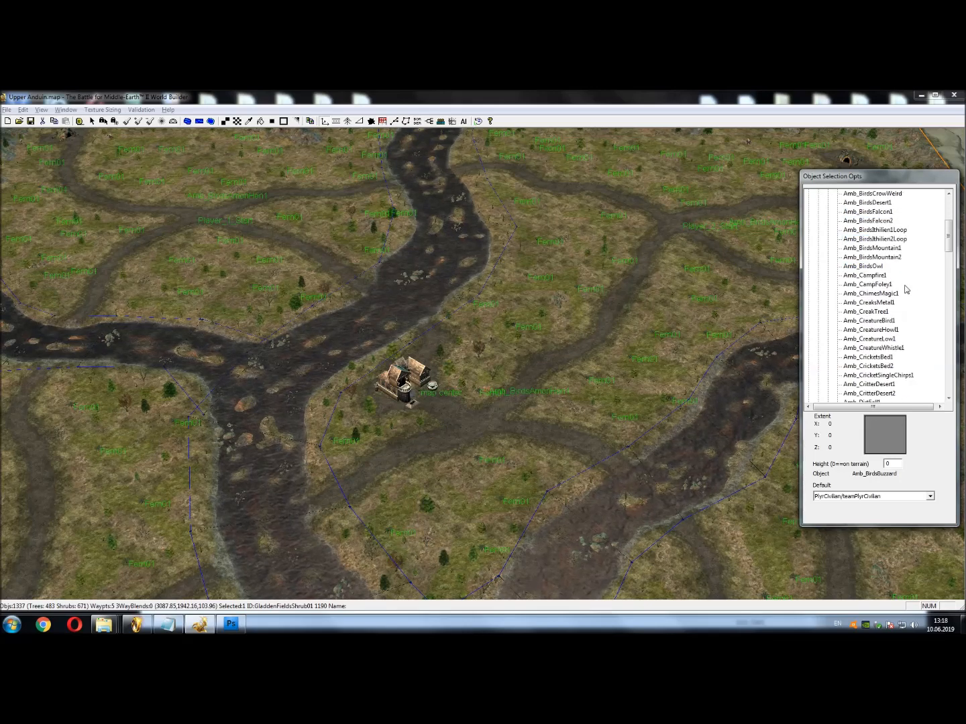
scroll(918, 291, "down", 2)
scroll(921, 288, "down", 3)
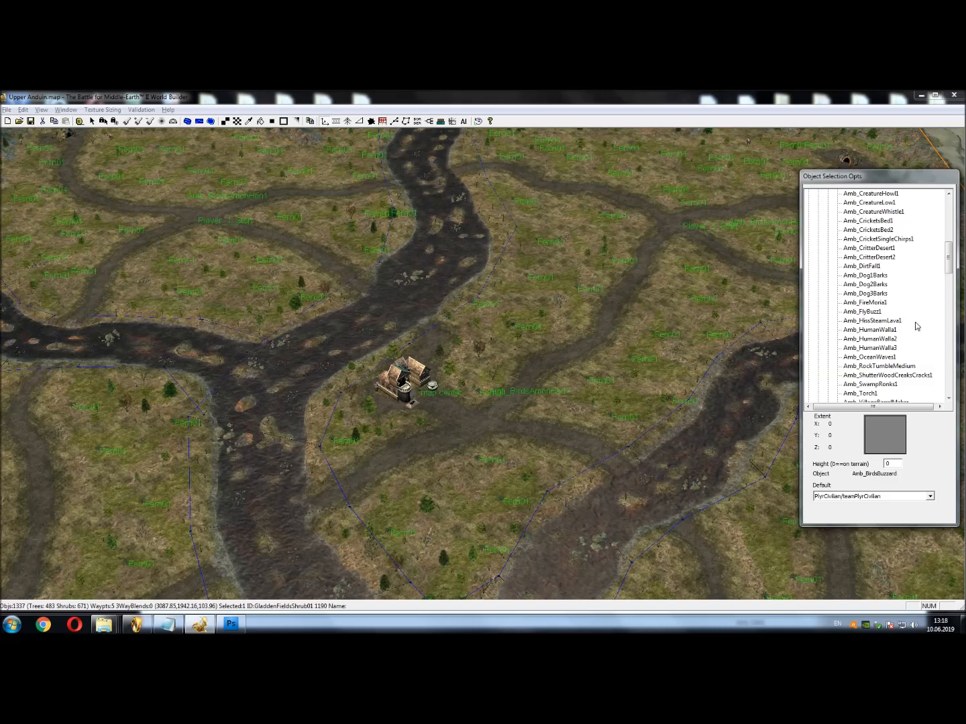
scroll(918, 327, "down", 4)
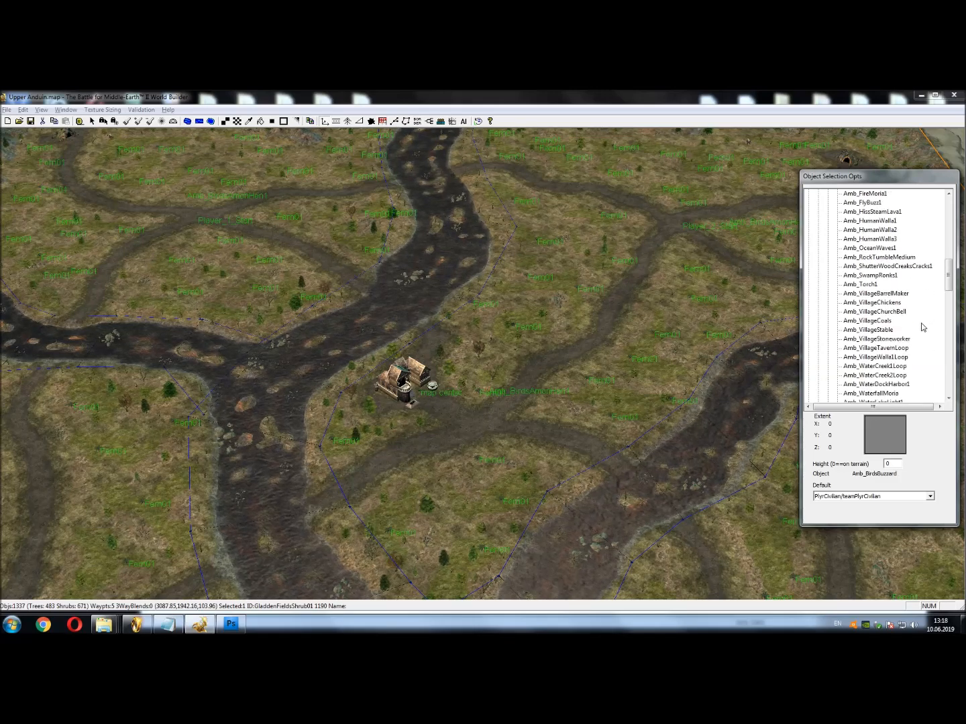
scroll(914, 342, "down", 2)
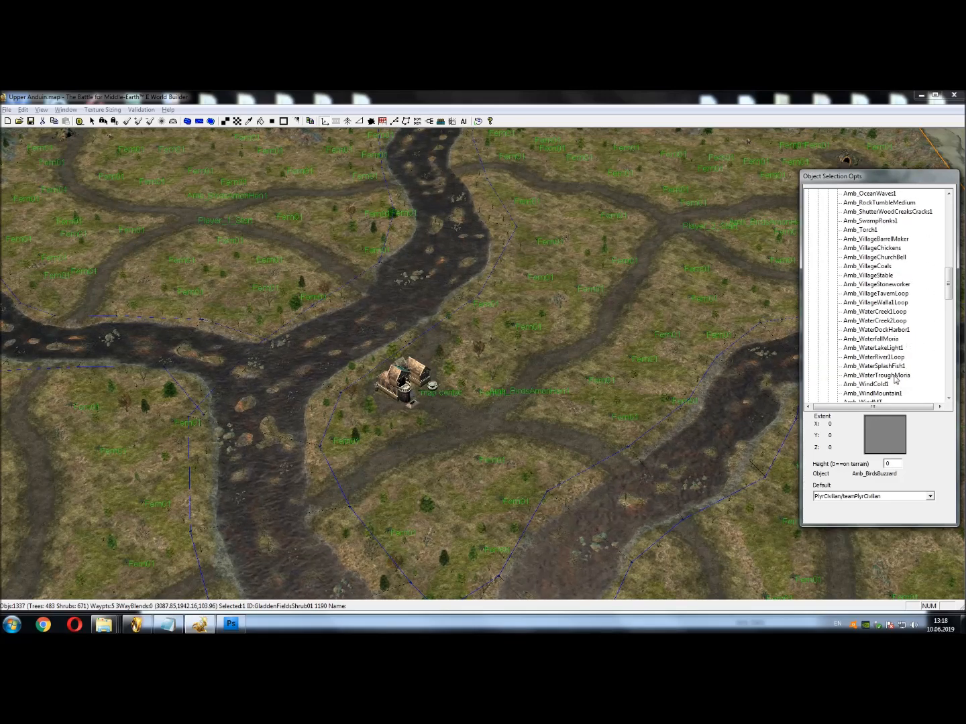
left_click(882, 360)
Place Amb_WaterRiver1Loop sounds along the lower river, at the main fork and along the eastern branch
left_click_drag(564, 514, 545, 402)
left_click_drag(462, 498, 527, 414)
left_click(493, 417)
left_click_drag(515, 535, 540, 425)
left_click(541, 426)
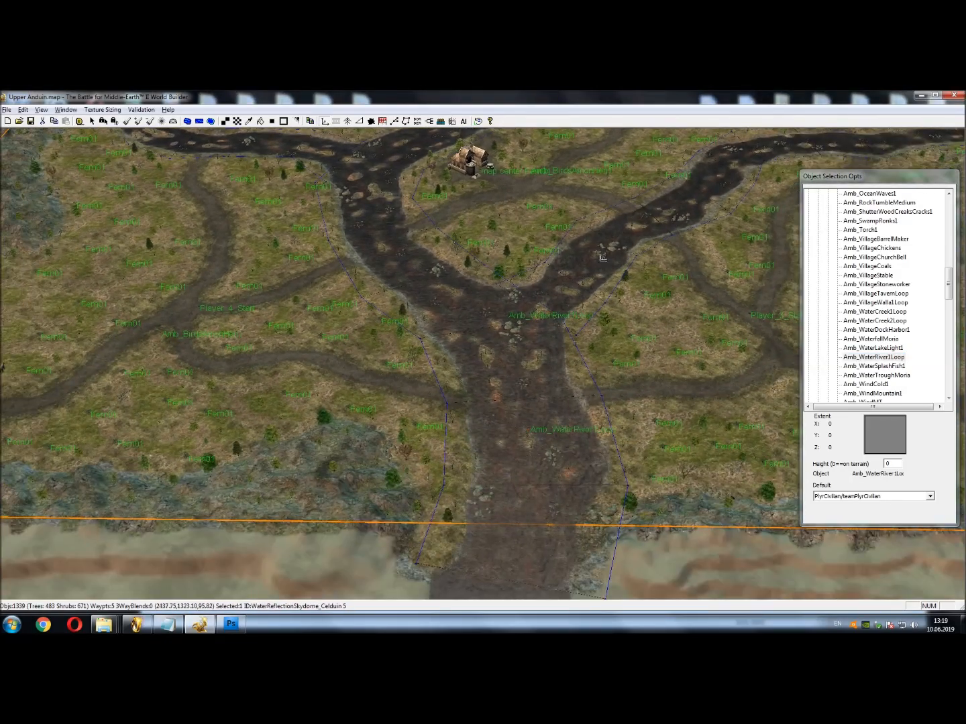
left_click_drag(601, 258, 498, 386)
left_click(540, 344)
left_click_drag(583, 325, 415, 462)
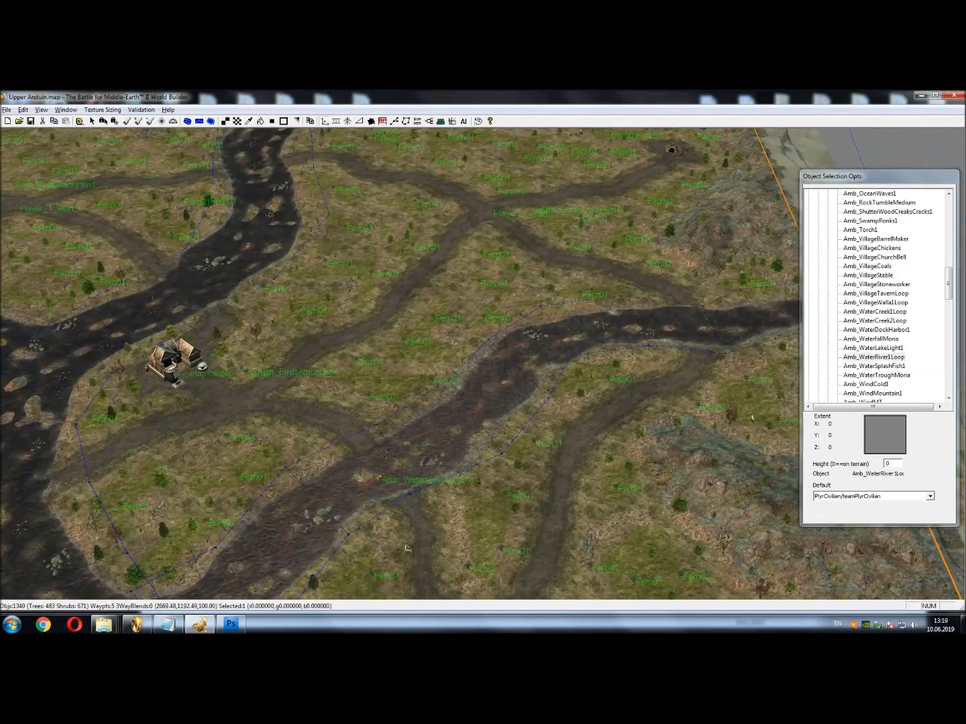
left_click(565, 340)
left_click_drag(564, 341, 404, 451)
left_click(638, 379)
Place Amb_WaterRiver1Loop sounds along the channel west of the central buildings and through its northern and western branches
left_click_drag(135, 550, 505, 488)
left_click(461, 501)
left_click(395, 372)
left_click_drag(419, 308, 427, 512)
left_click(489, 360)
left_click(238, 385)
left_click_drag(93, 337, 264, 389)
left_click(271, 407)
left_click_drag(590, 337, 268, 509)
left_click(606, 377)
left_click_drag(549, 281, 521, 368)
left_click(522, 294)
left_click_drag(384, 397, 846, 296)
left_click(304, 415)
left_click_drag(402, 386, 28, 232)
left_click_drag(404, 239, 339, 166)
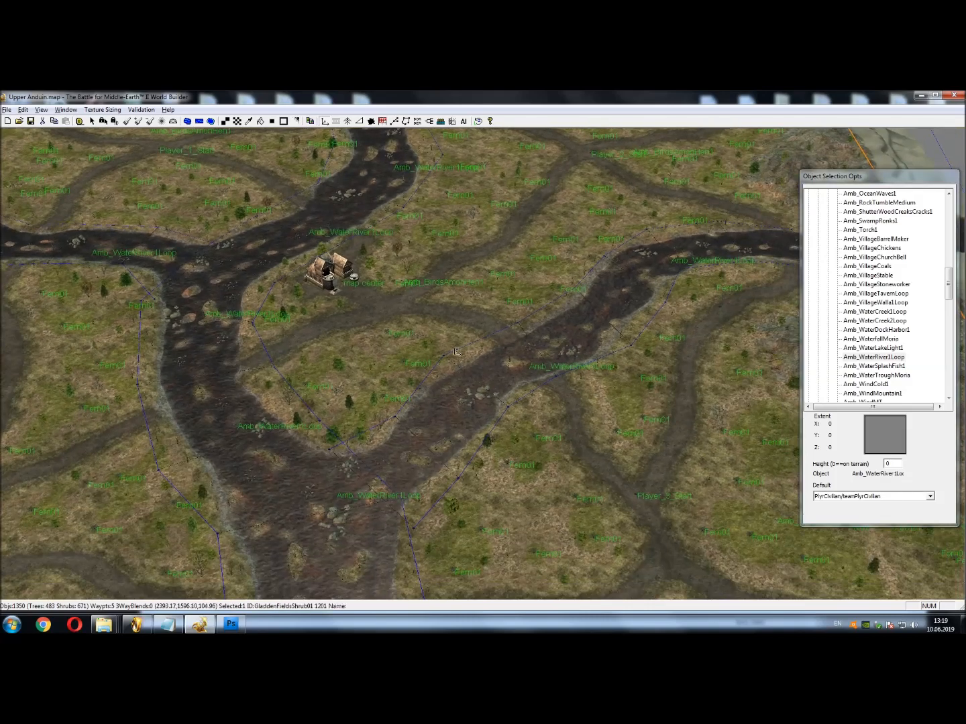
Browse the remaining ambient sounds and choose AmbStream_EdorasGrasslands for placement
left_click_drag(456, 329, 562, 210)
left_click(866, 385)
scroll(867, 381, "down", 2)
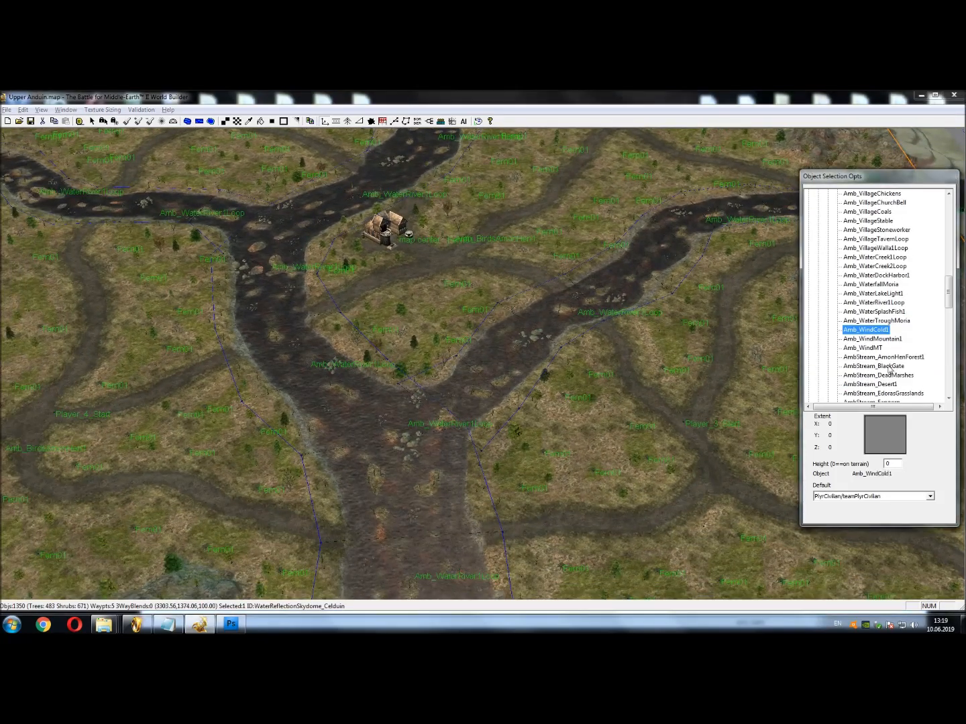
scroll(884, 369, "down", 1)
scroll(929, 357, "down", 1)
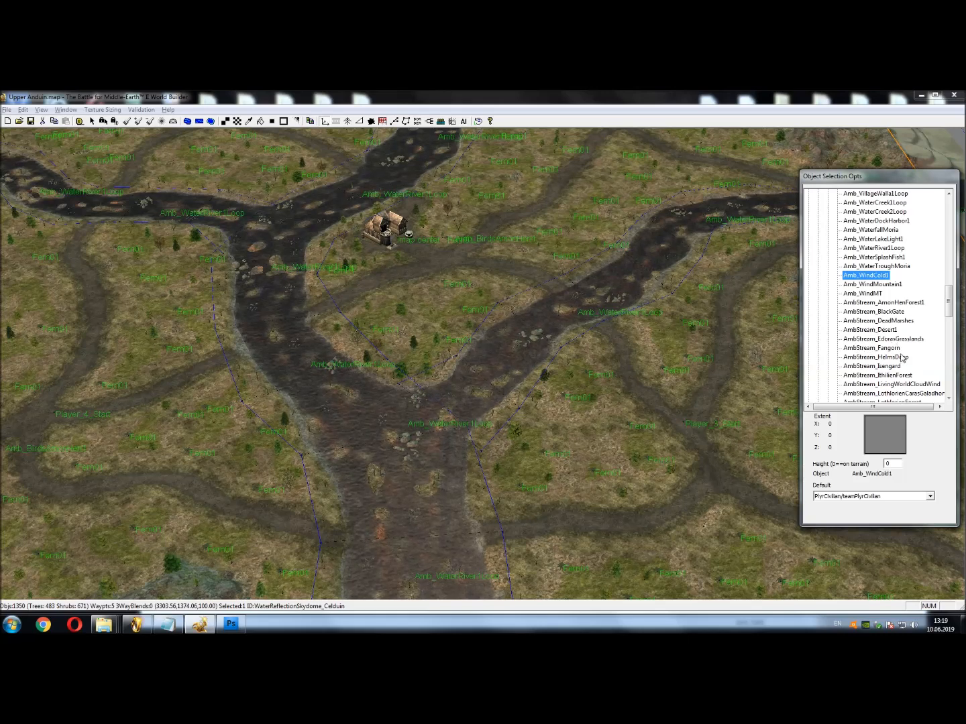
scroll(903, 338, "down", 1)
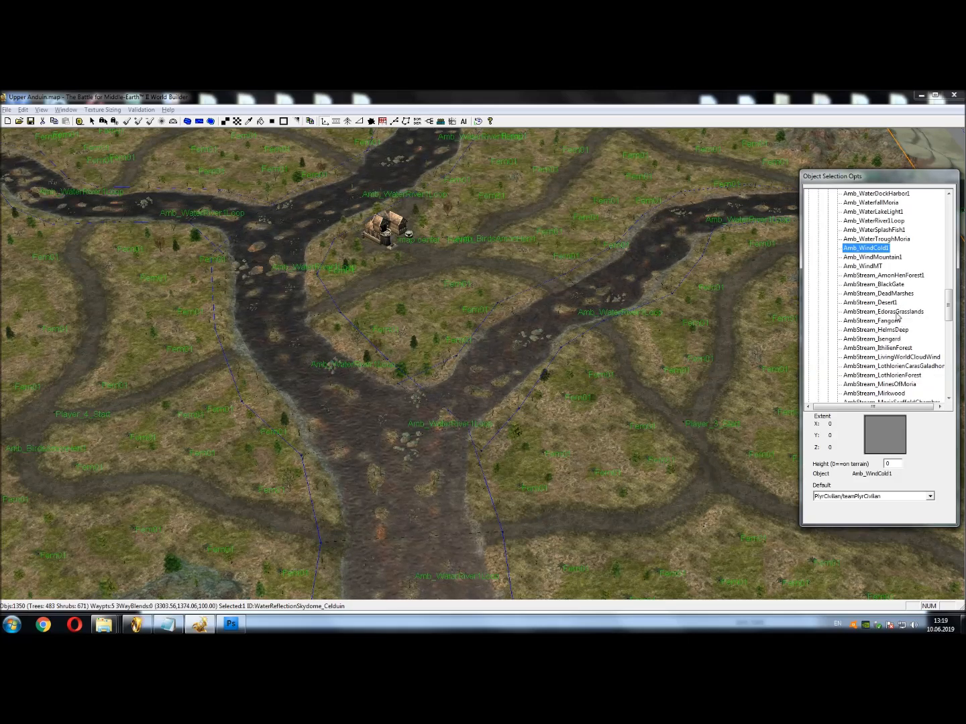
left_click(896, 313)
Place AmbStream_EdorasGrasslands sounds in the grassland around the player starts, next to the bird sounds
left_click_drag(675, 376, 506, 305)
left_click(642, 428)
left_click_drag(340, 324, 703, 227)
left_click(410, 411)
left_click_drag(474, 252, 472, 314)
left_click(427, 179)
left_click_drag(437, 258, 282, 293)
scroll(282, 292, "up", 3)
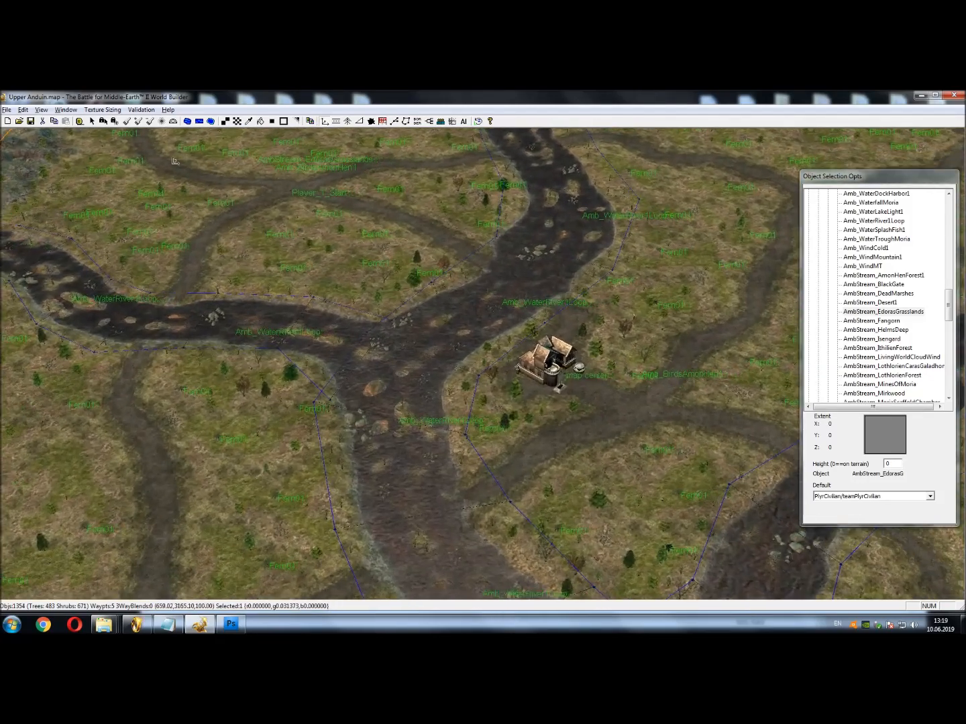
Return to object selection mode and save the map with its ambient sounds
left_click(92, 122)
left_click_drag(420, 325, 323, 288)
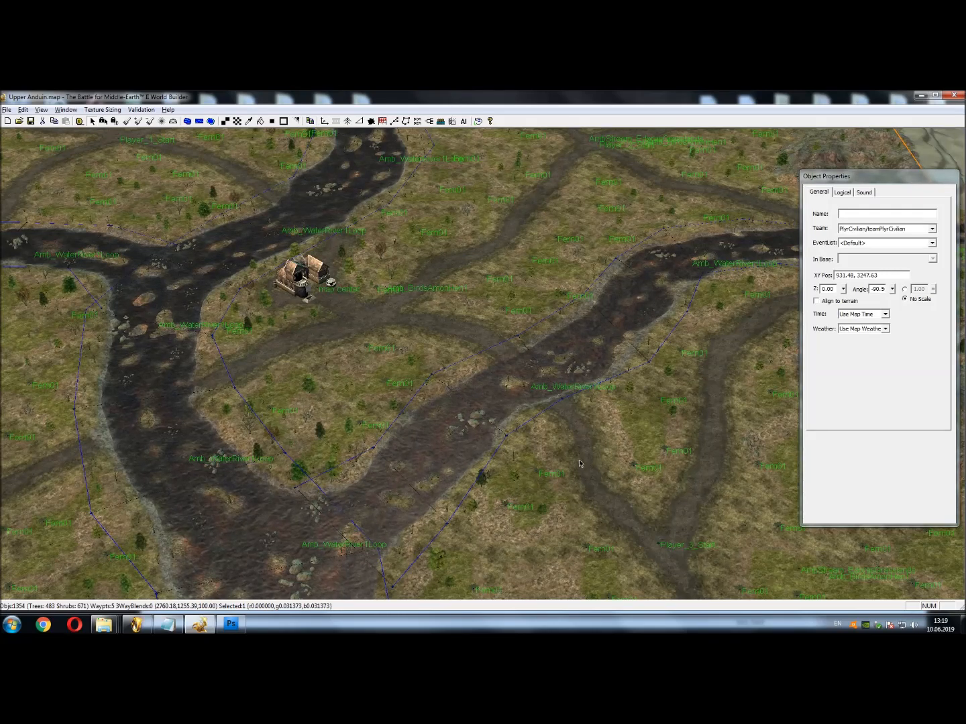
left_click_drag(570, 448, 491, 435)
scroll(493, 435, "up", 1)
left_click(490, 434)
scroll(418, 430, "up", 1)
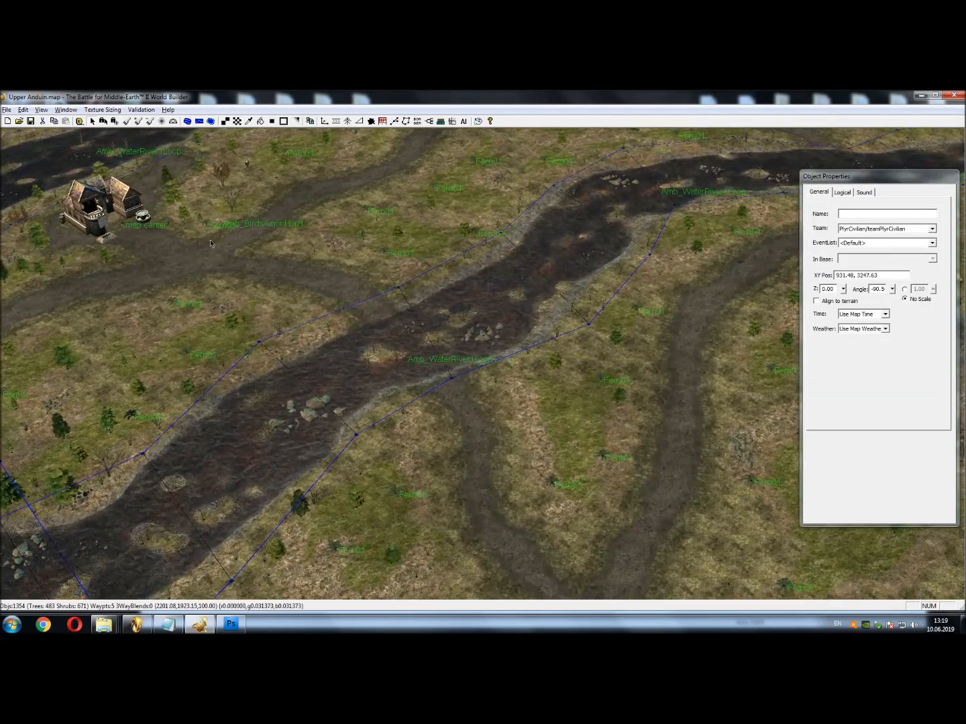
left_click(31, 122)
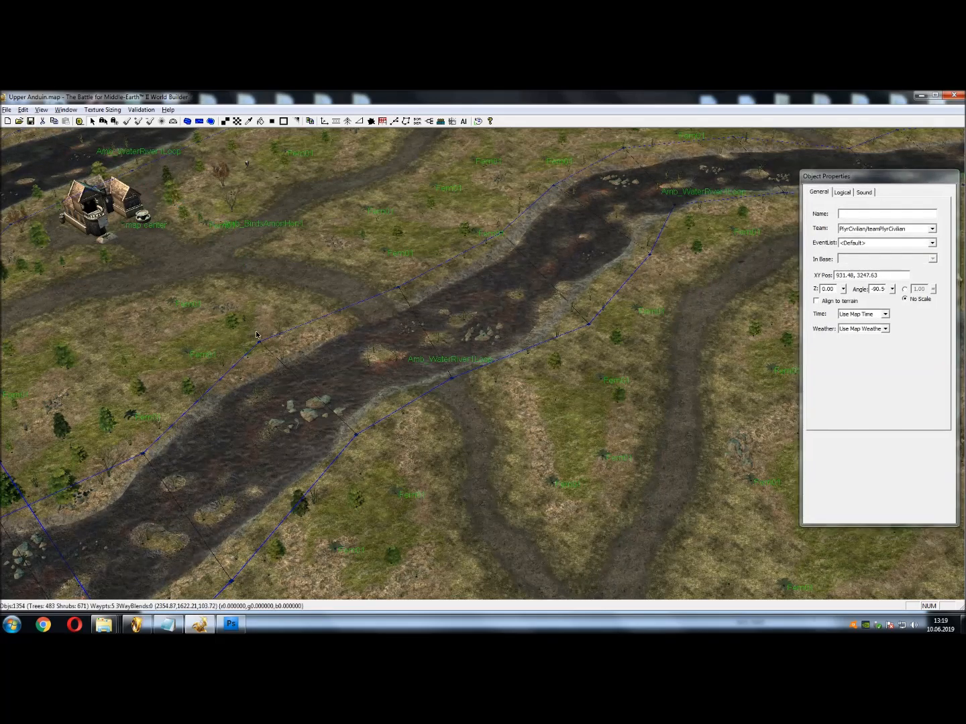
Switch to map.ini in Notepad and highlight the geometry override code for DarkRockGrey05 and DarkRockGrey16
left_click_drag(228, 367, 313, 149)
scroll(376, 338, "down", 1)
scroll(375, 338, "down", 2)
left_click_drag(497, 415, 272, 480)
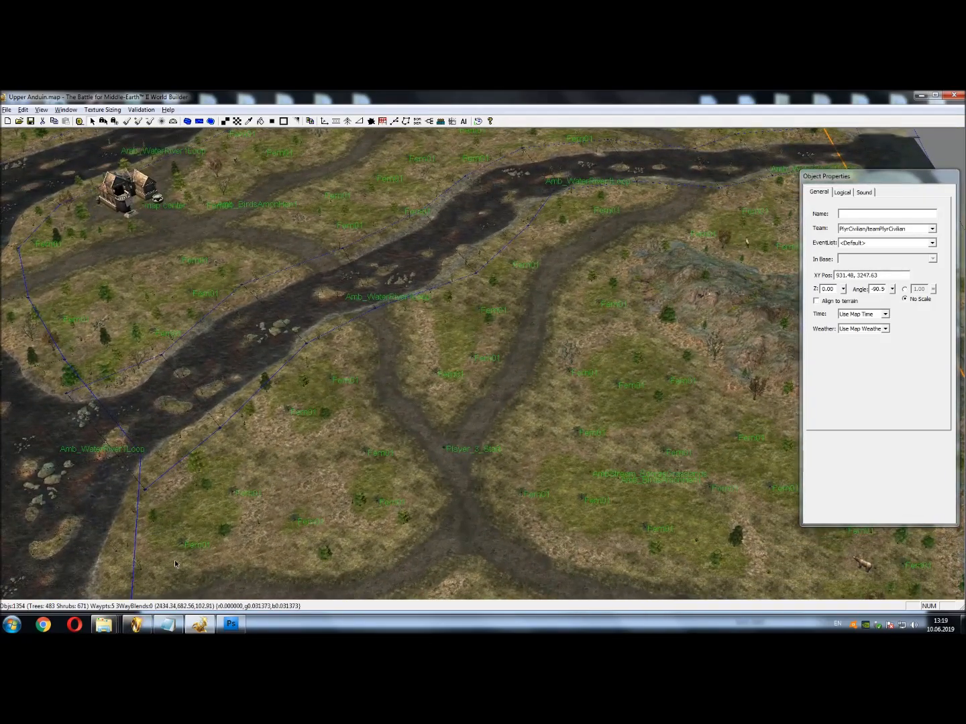
left_click(170, 626)
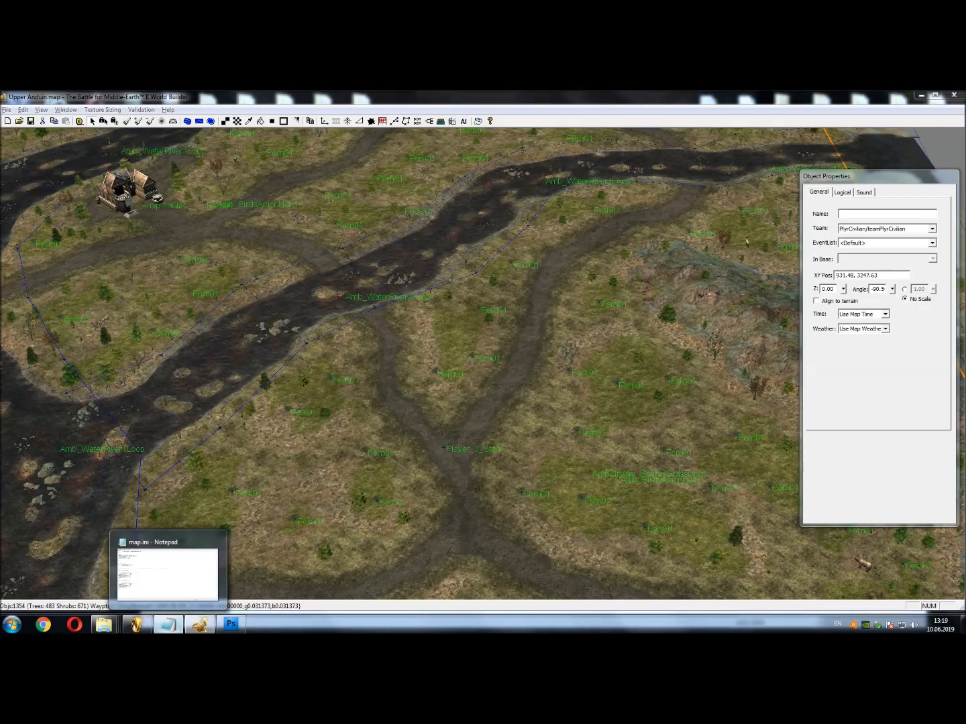
left_click_drag(272, 540, 139, 401)
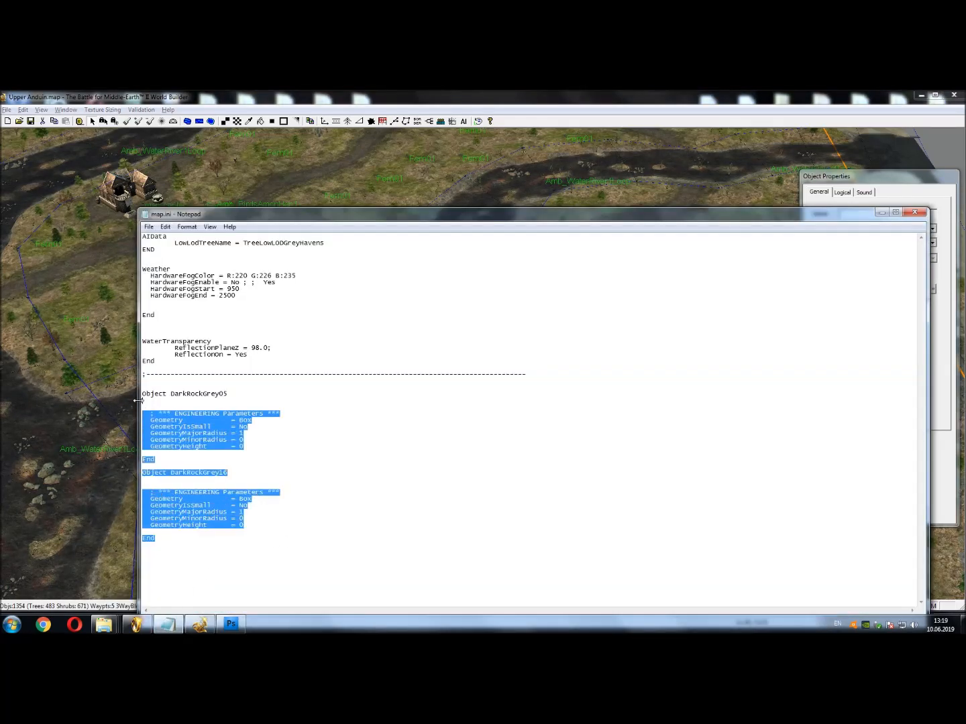
Return to World Builder and inspect the DarkRockGrey05 rocks in the river fork up close
left_click_drag(110, 448, 430, 407)
scroll(430, 407, "up", 3)
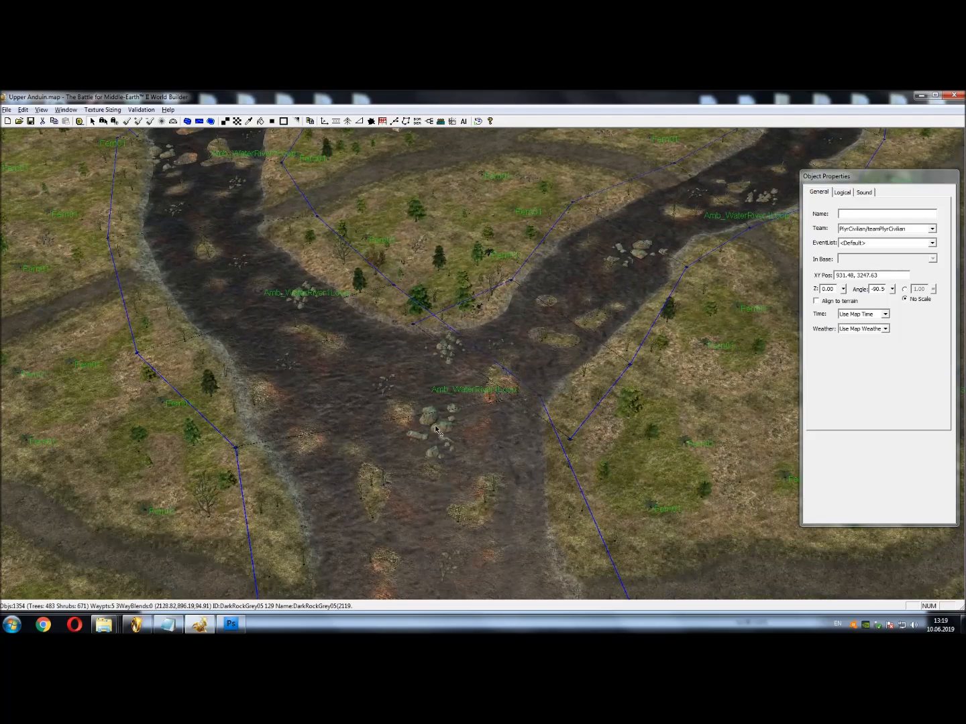
left_click_drag(479, 456, 513, 349)
scroll(480, 458, "down", 2)
scroll(476, 462, "up", 4)
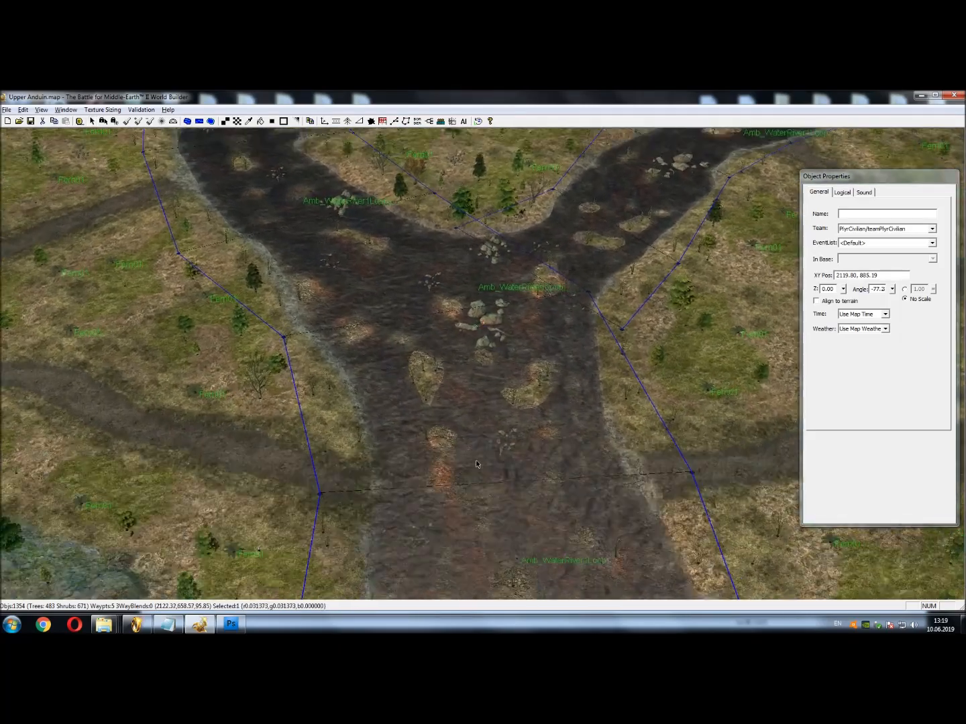
left_click_drag(476, 462, 314, 544)
Switch to map.ini and review the DarkRockGrey05 geometry parameters, highlighting the GeometryMajorRadius line
left_click(167, 624)
left_click(308, 494)
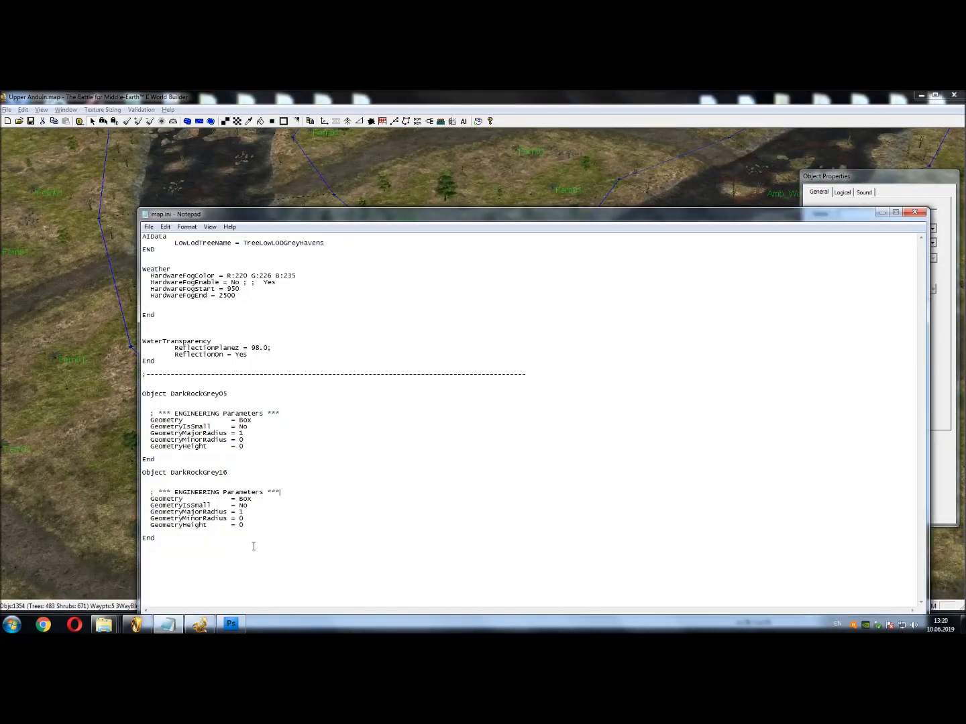
left_click_drag(244, 447, 125, 421)
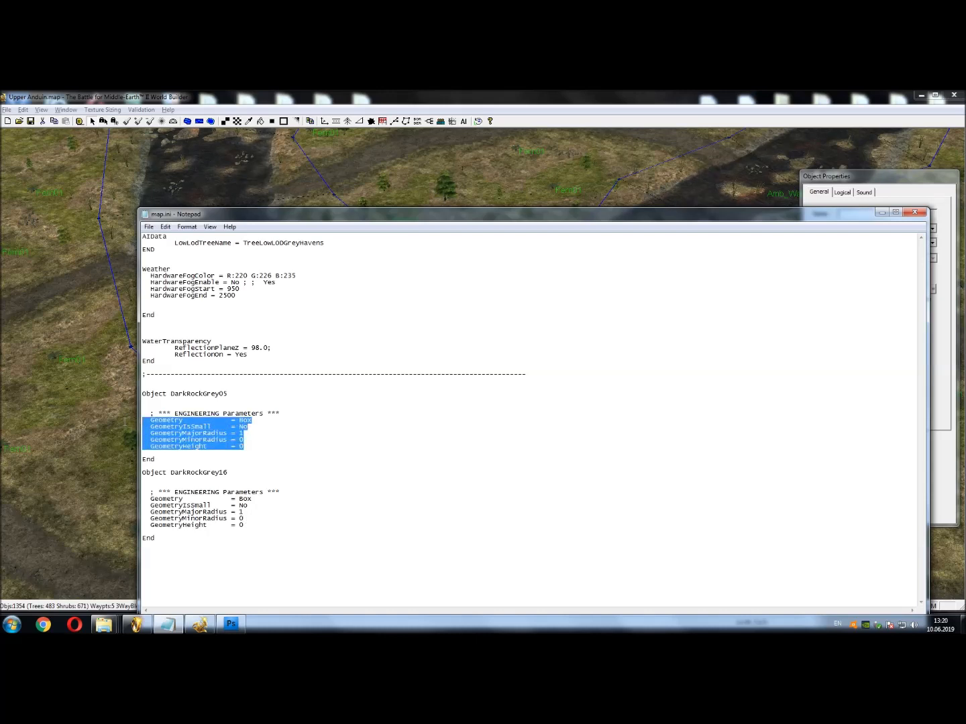
left_click(264, 438)
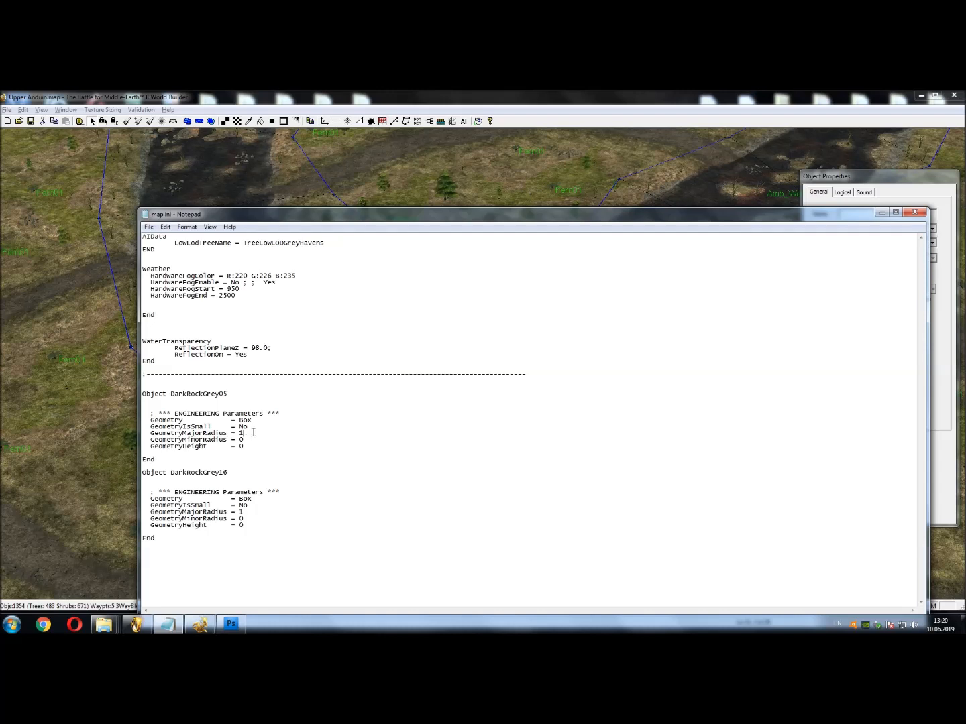
left_click_drag(253, 432, 146, 430)
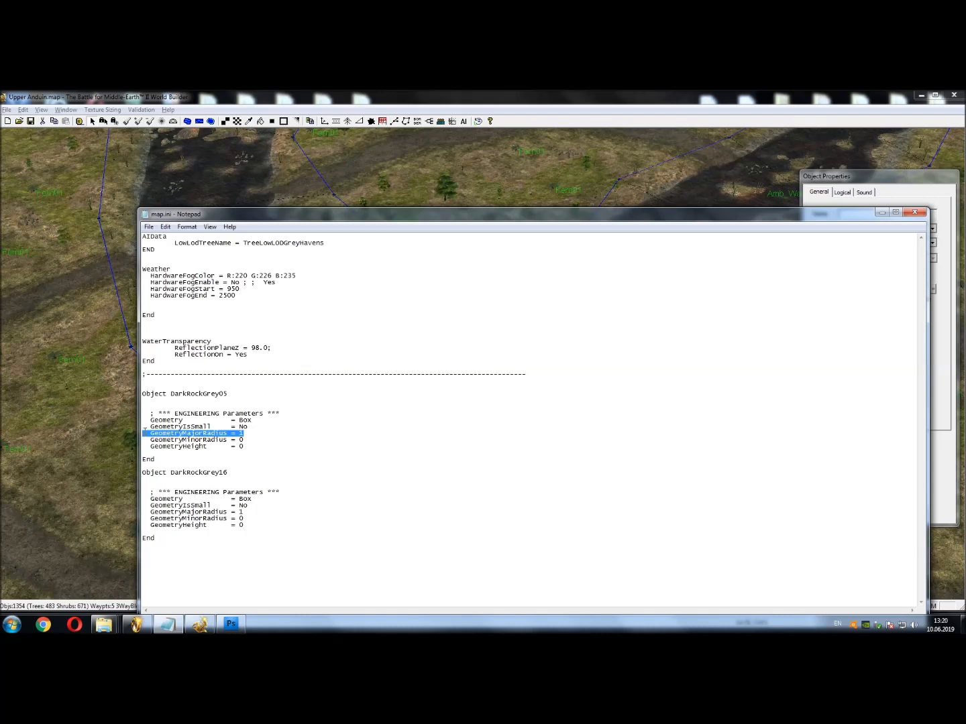
left_click(248, 433)
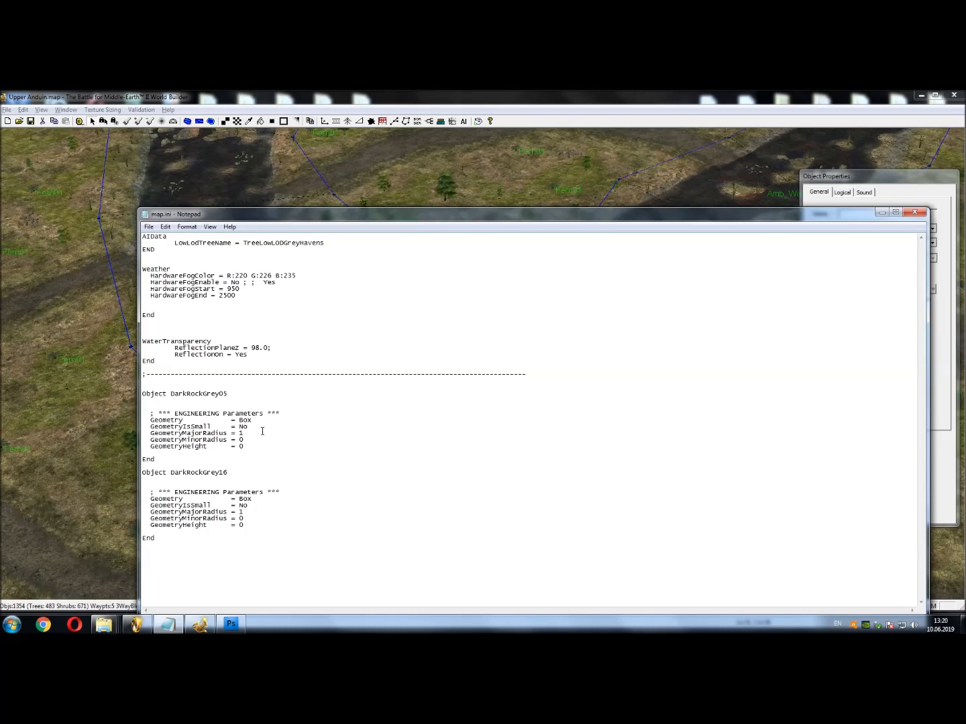
left_click_drag(262, 433, 150, 432)
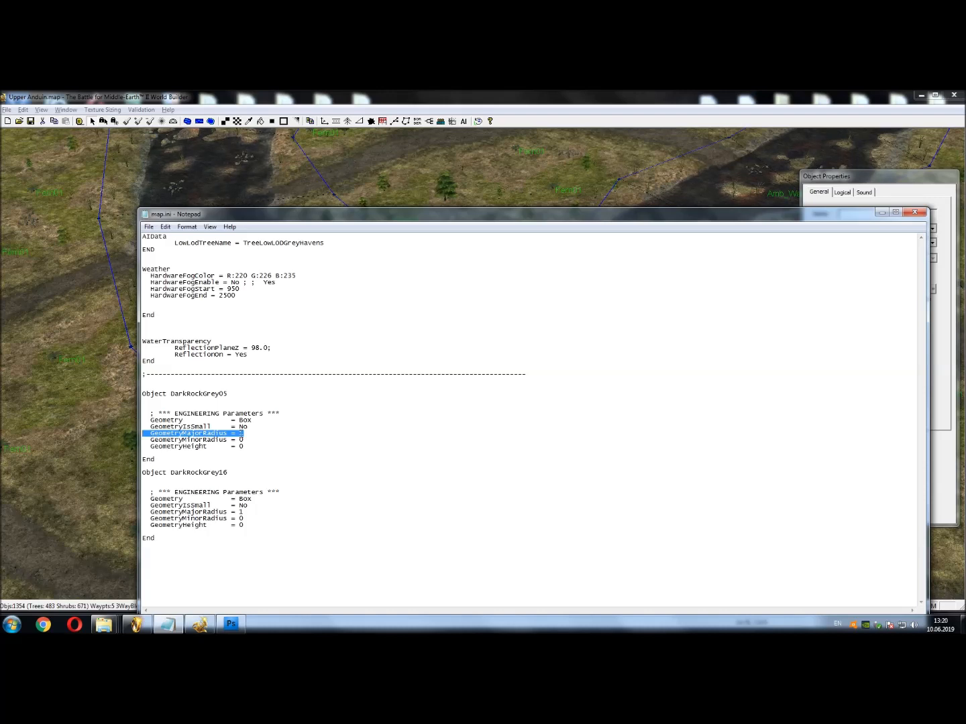
Save the map.ini rock geometry overrides, close the file and return to the river fork in World Builder
left_click(263, 439)
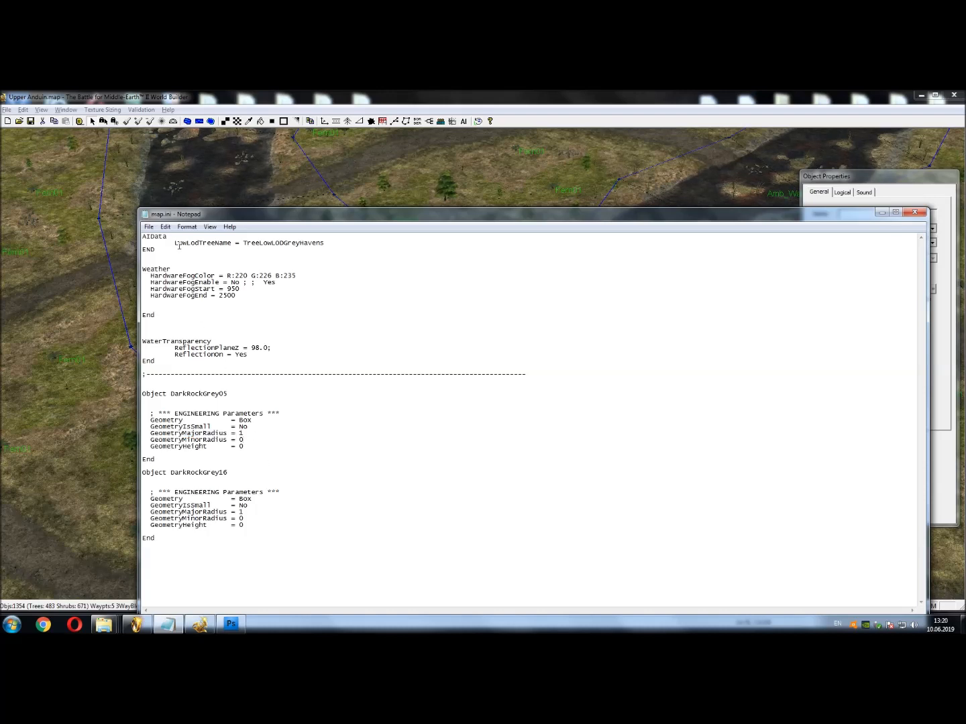
left_click(149, 226)
left_click(160, 261)
left_click(914, 212)
left_click_drag(679, 308, 540, 350)
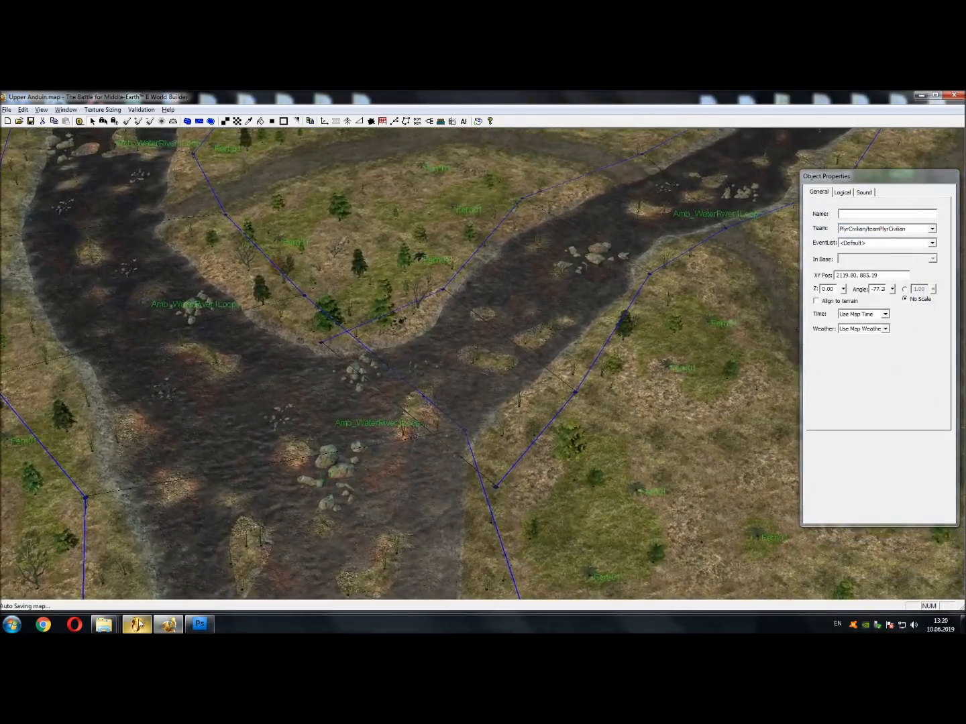
Switch to the Upper Anduin map folder in Explorer and create a new text document there
mouse_move(115, 626)
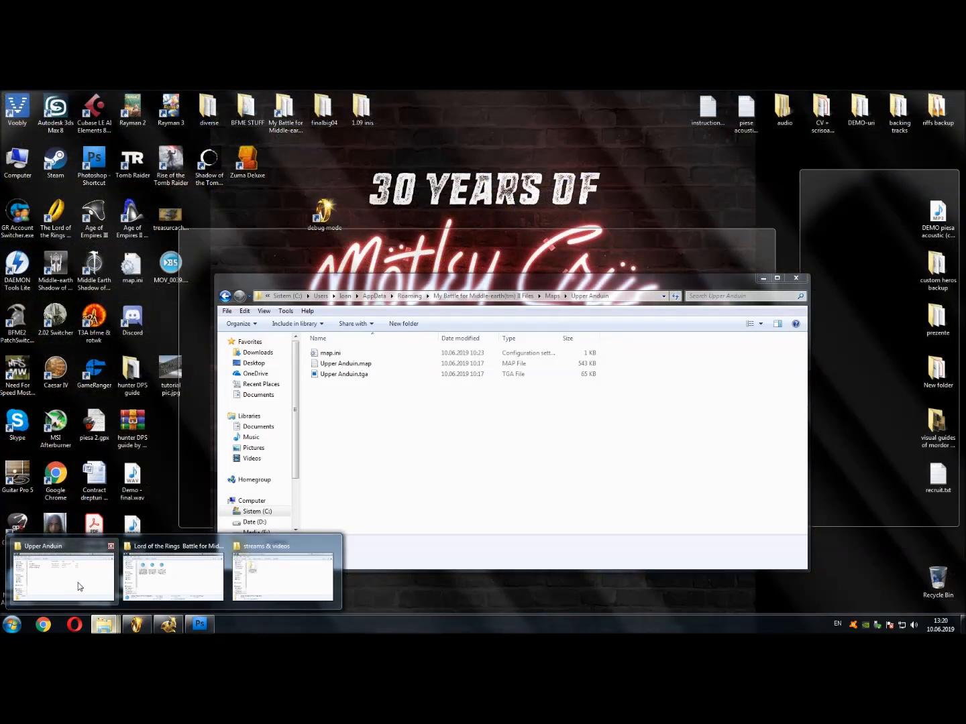
left_click(79, 587)
right_click(371, 397)
mouse_move(434, 530)
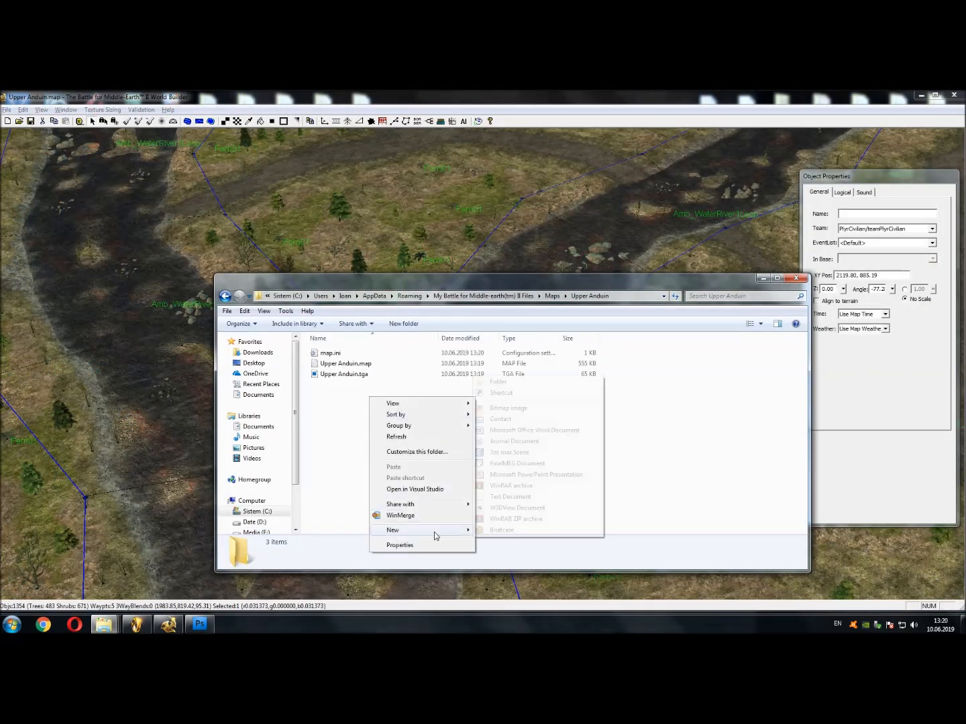
left_click(501, 497)
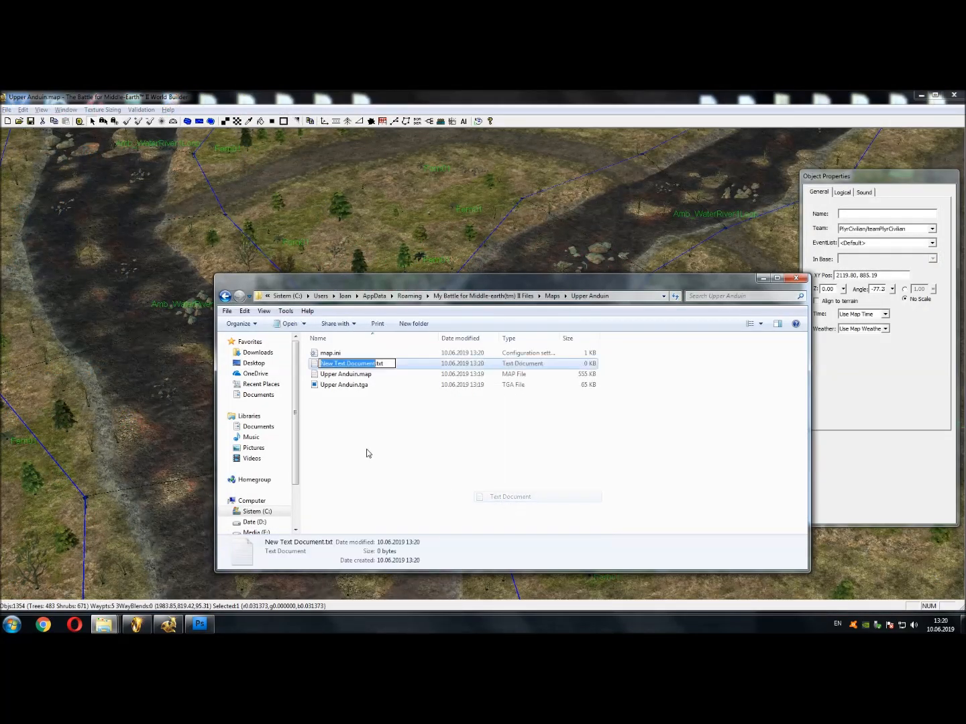
Open the new text document, save it as map.str with the All Files type, and close it
double_click(315, 362)
left_click(149, 227)
left_click(179, 272)
type("map.str")
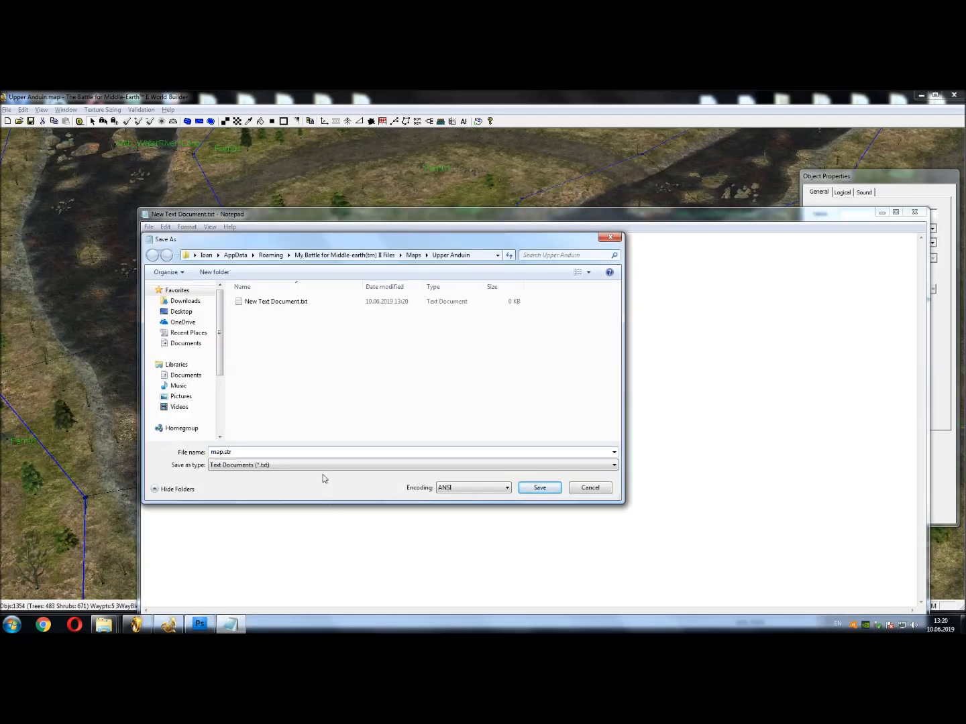
left_click(308, 466)
left_click(295, 481)
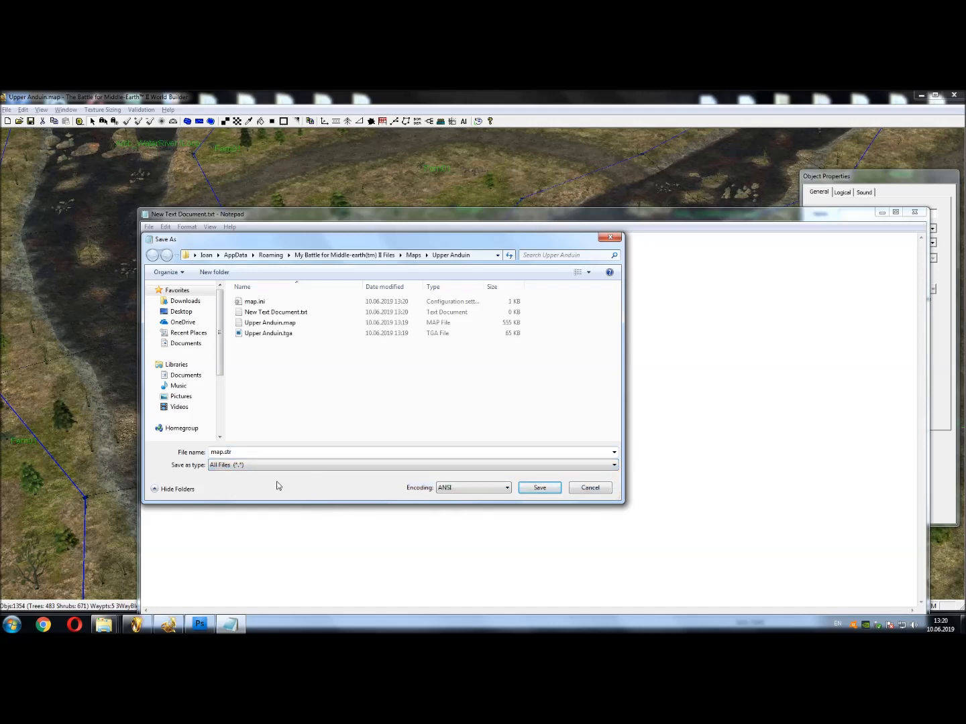
left_click(540, 488)
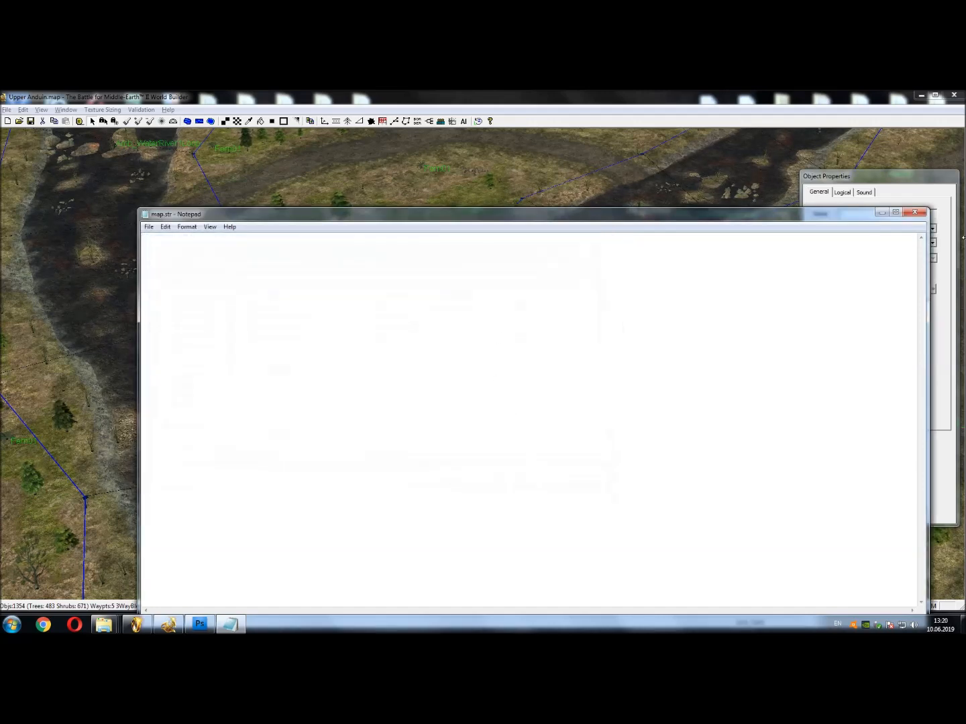
left_click(919, 214)
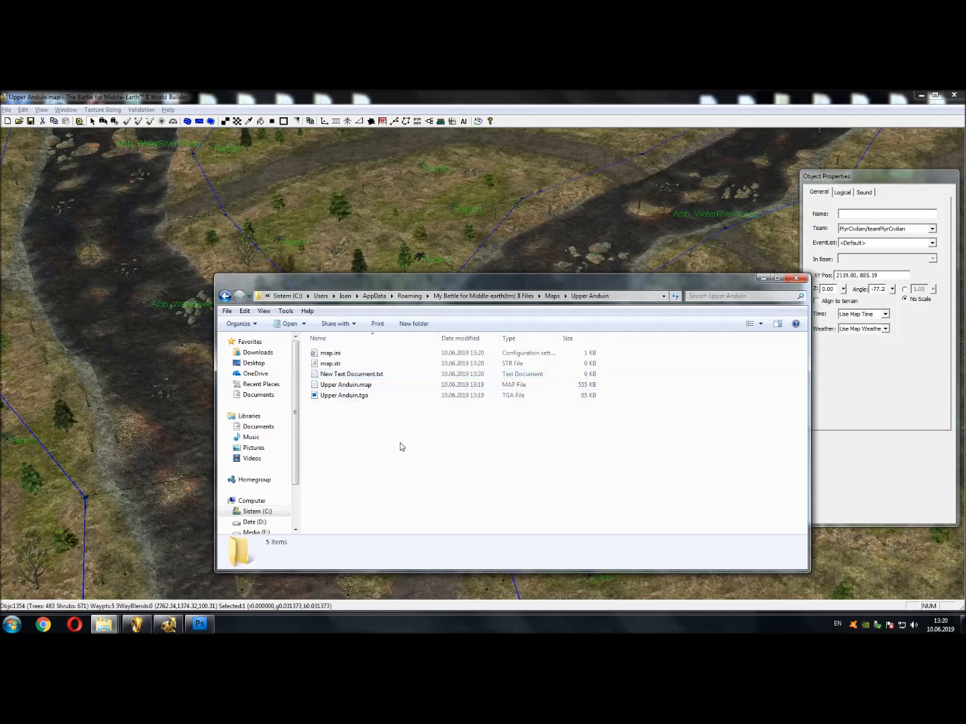
Delete the leftover New Text Document.txt from the Upper Anduin folder
left_click(322, 378)
key("Delete")
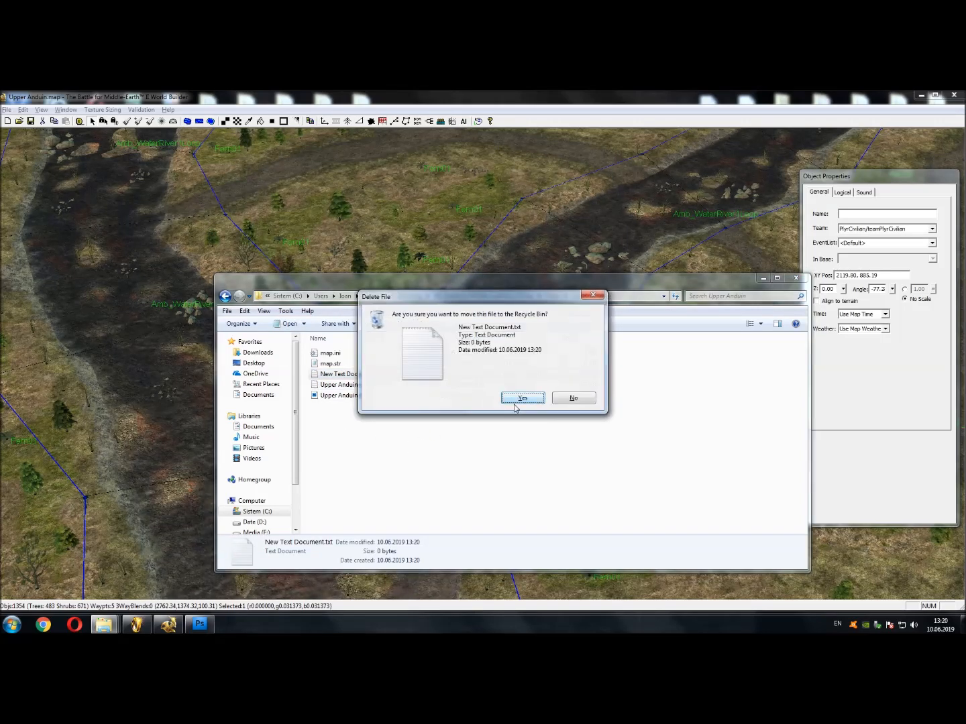
left_click(522, 396)
Write a Map:upperanduin/Desc entry in map.str reading "The springs of Anduin, work in progress!", end it with End, then save and close the file
double_click(330, 364)
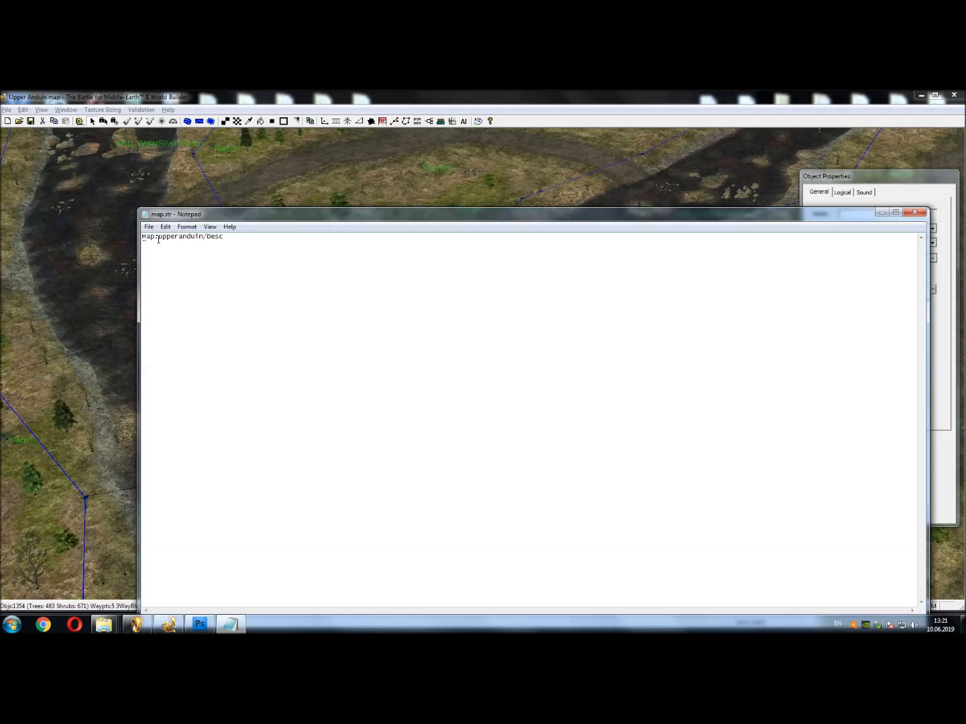
left_click_drag(167, 239, 202, 238)
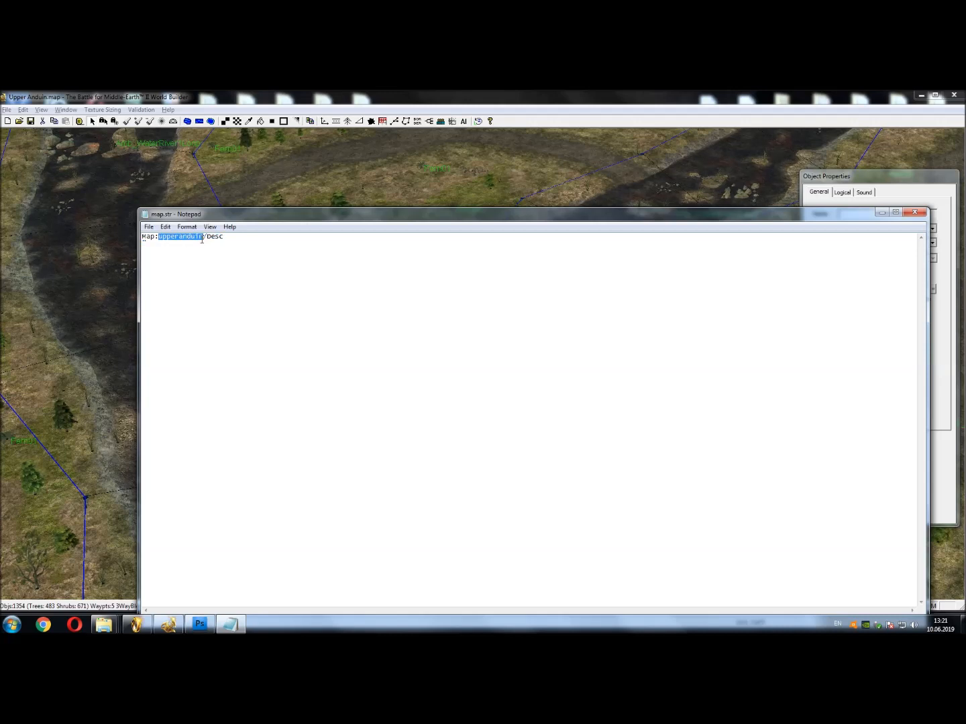
left_click(219, 238)
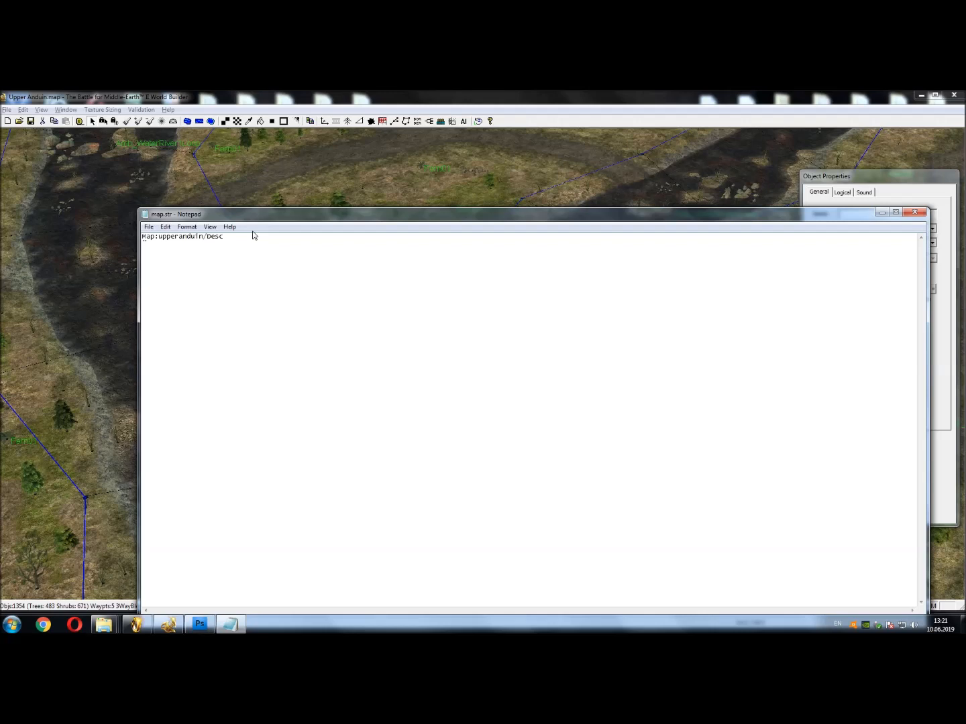
type("he springs of Anduin, work in prgogress!")
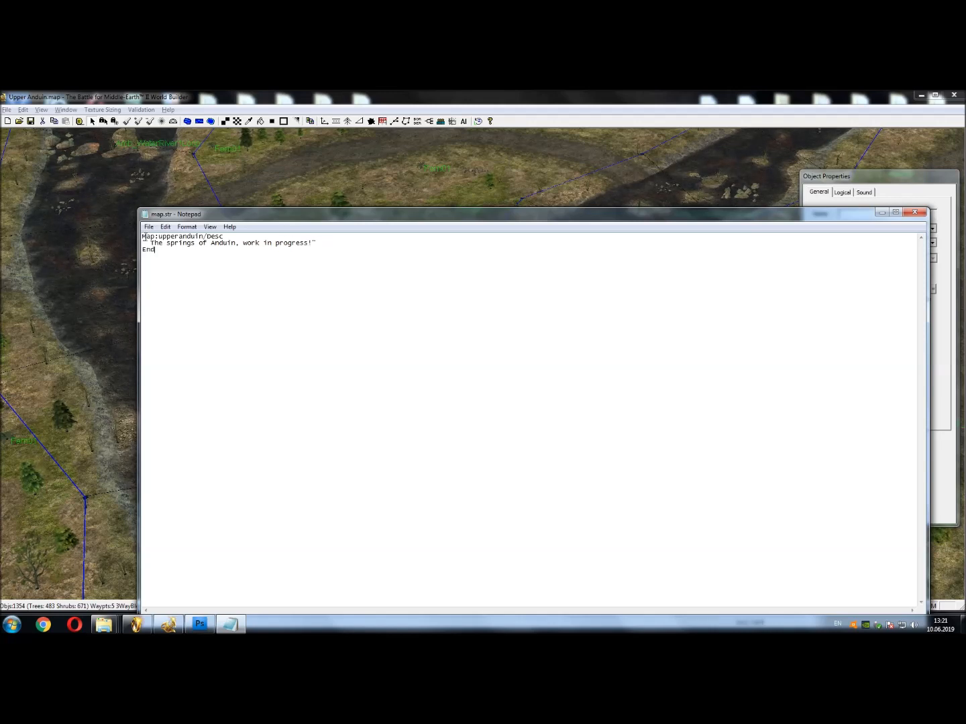
left_click(148, 227)
left_click(154, 261)
left_click(914, 214)
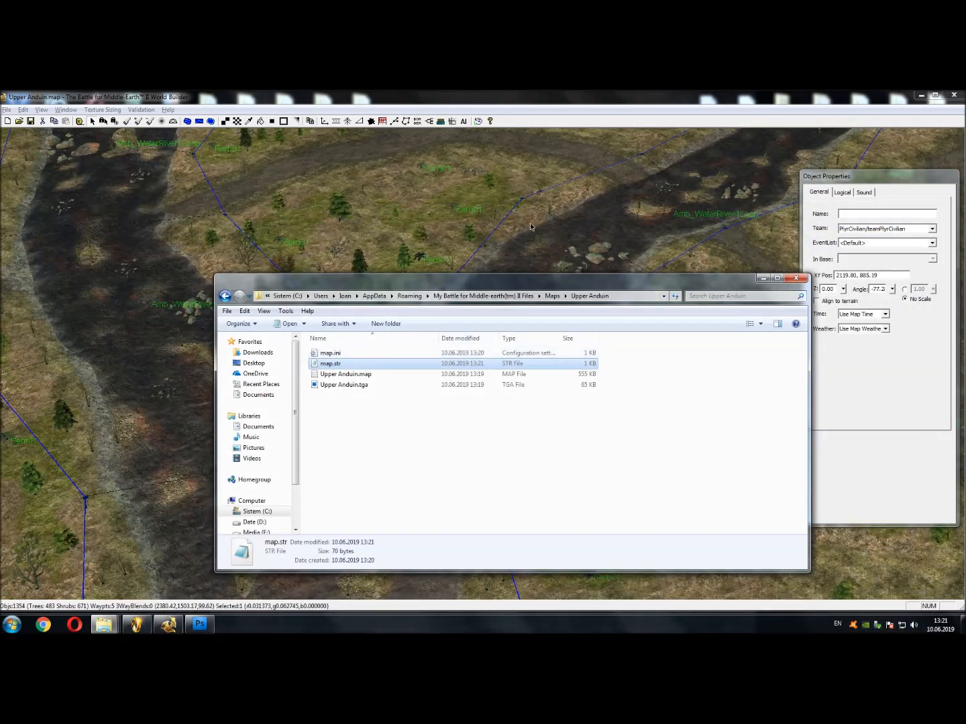
left_click_drag(565, 228, 758, 254)
scroll(725, 302, "down", 2)
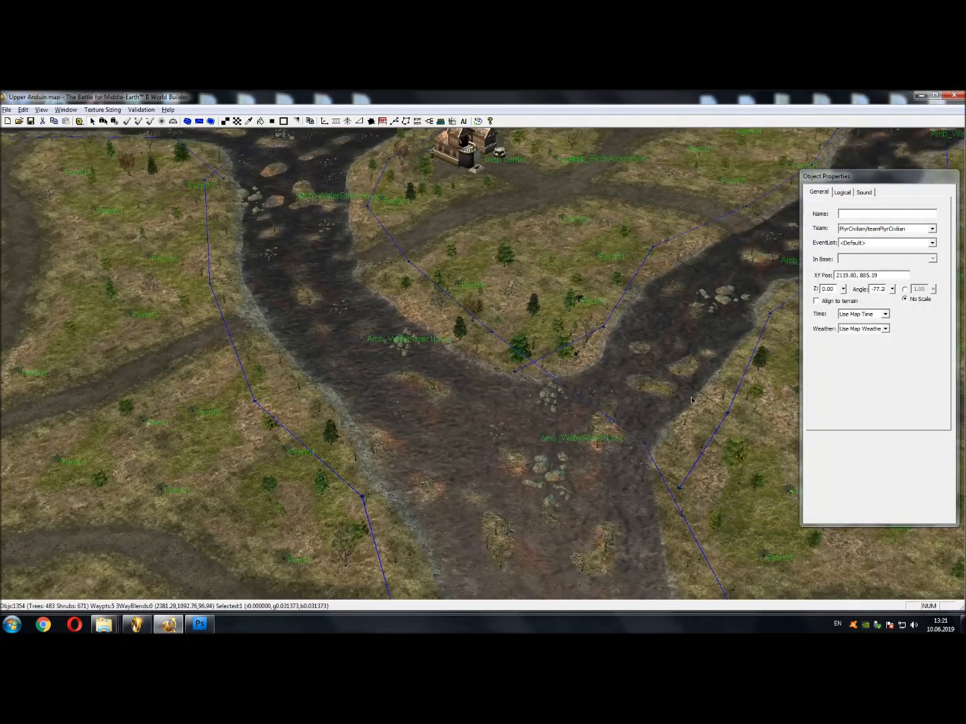
left_click_drag(695, 386, 347, 372)
scroll(362, 386, "down", 2)
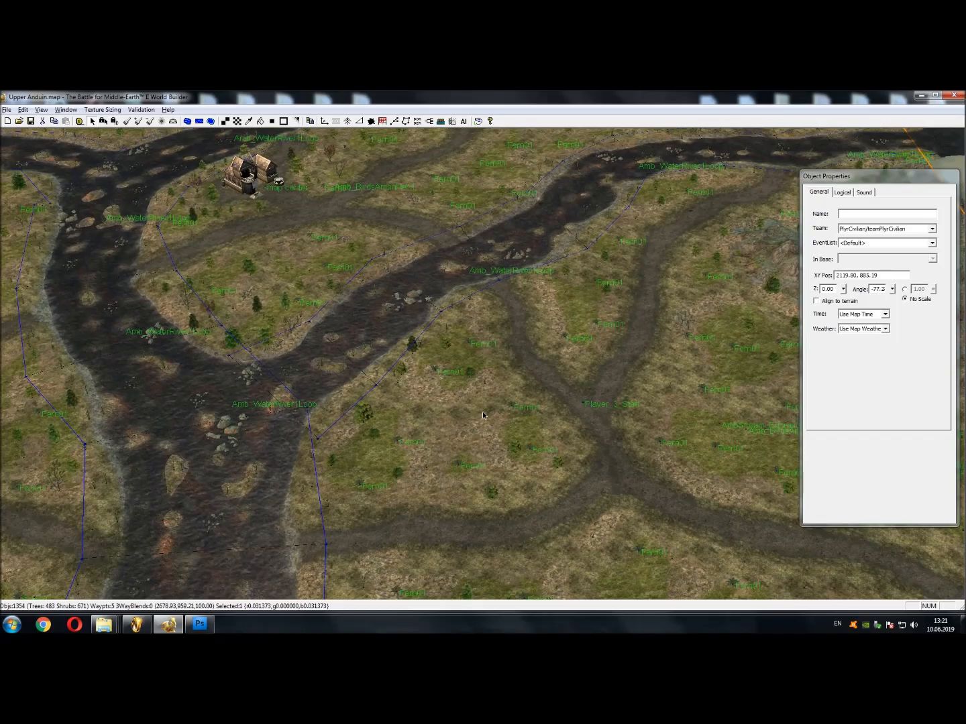
left_click_drag(485, 414, 362, 407)
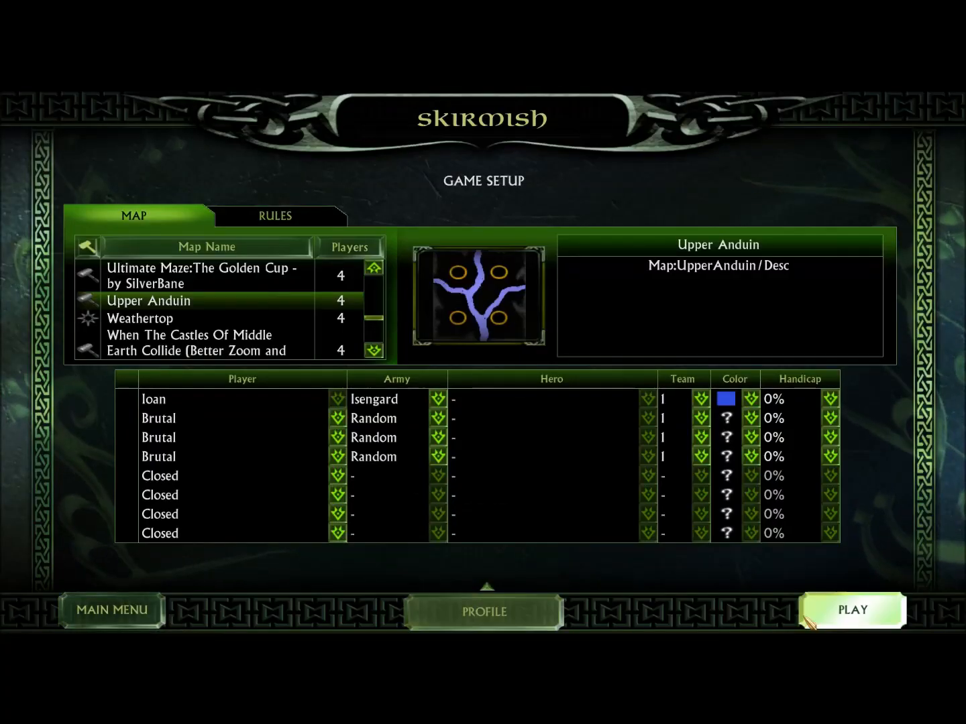
In the game, start the Isengard skirmish on Upper Anduin and have the two builders place furnaces on opposite sides of the fortress
left_click(806, 619)
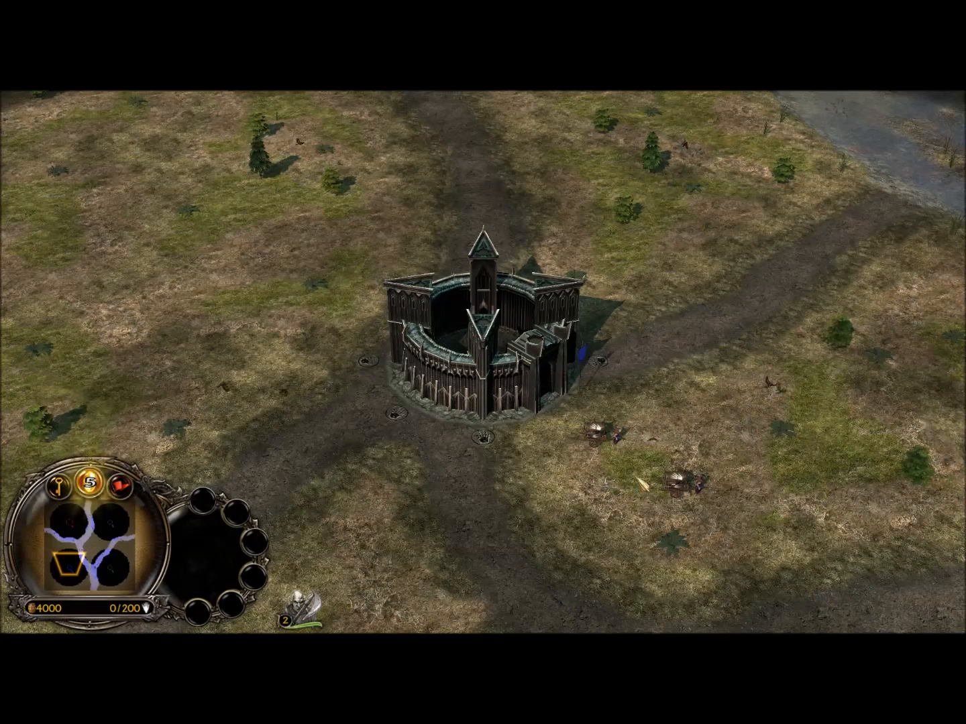
left_click(612, 438)
key("f")
left_click(255, 363)
left_click_drag(679, 468, 743, 516)
key("f")
left_click(735, 371)
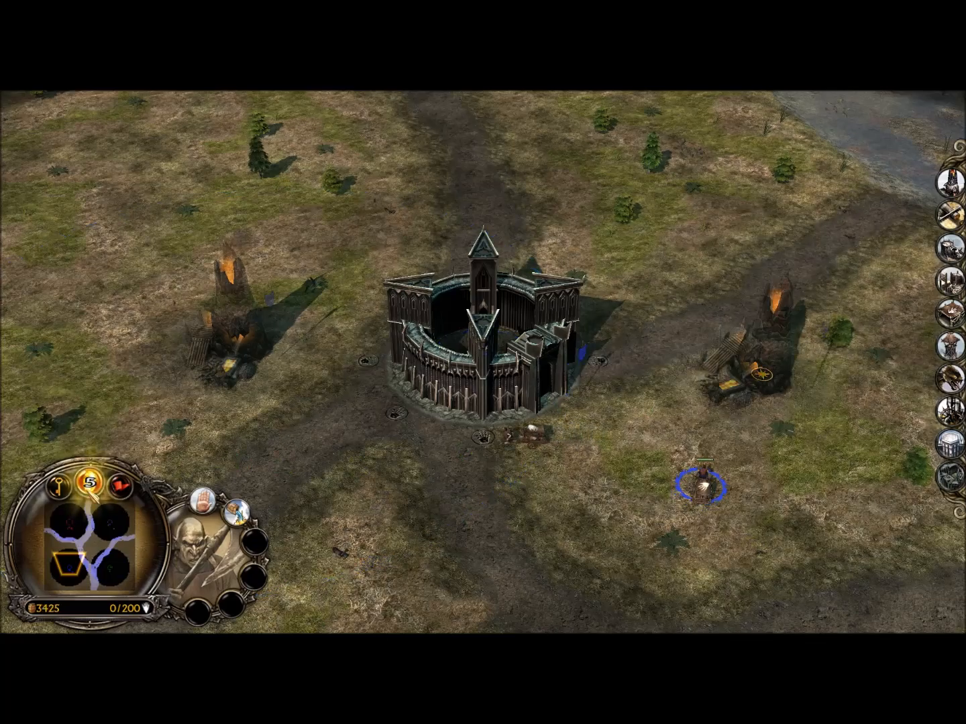
Buy the Vision of the Palantir power, then select the fortress and inspect the surrounding terrain in game
left_click(90, 483)
left_click(394, 261)
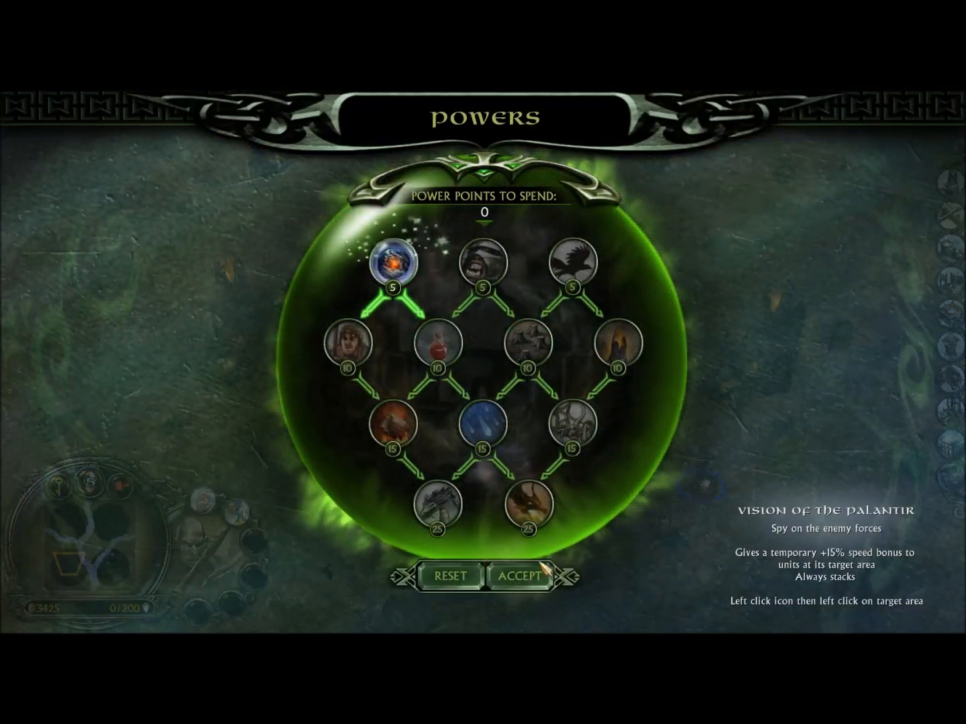
left_click(518, 575)
left_click(482, 262)
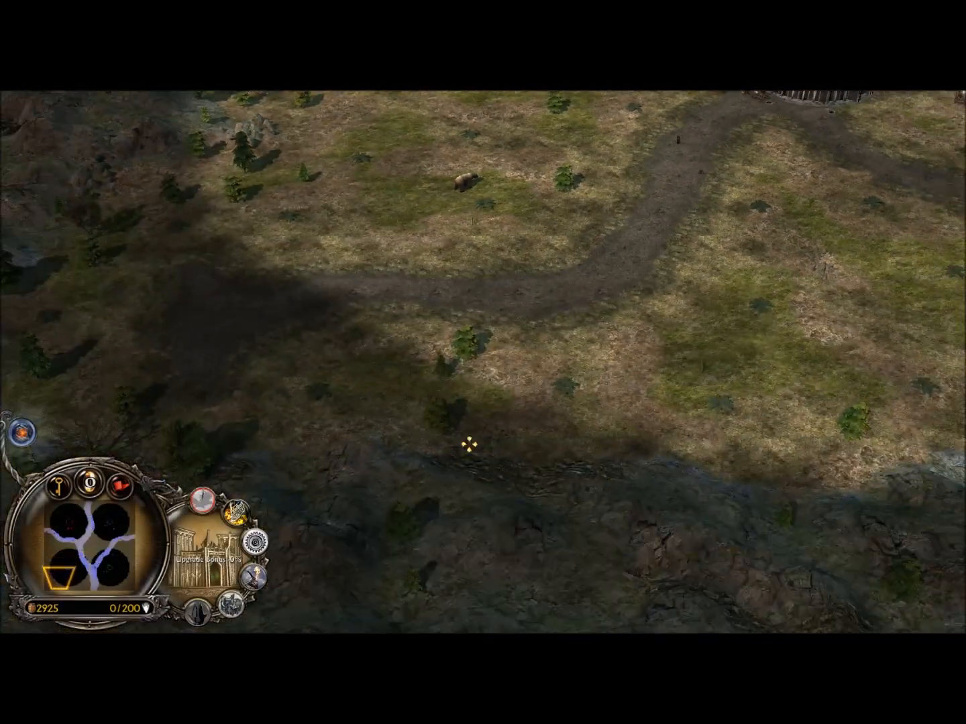
right_click(468, 444)
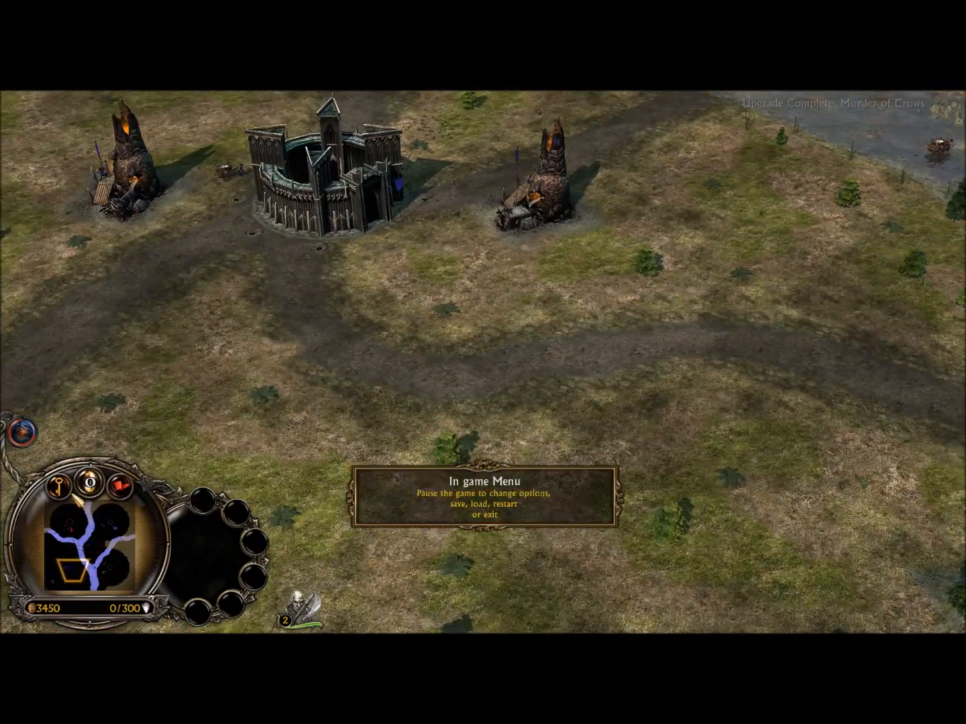
Exit the test skirmish from the pause screen and leave the score screens
left_click(69, 499)
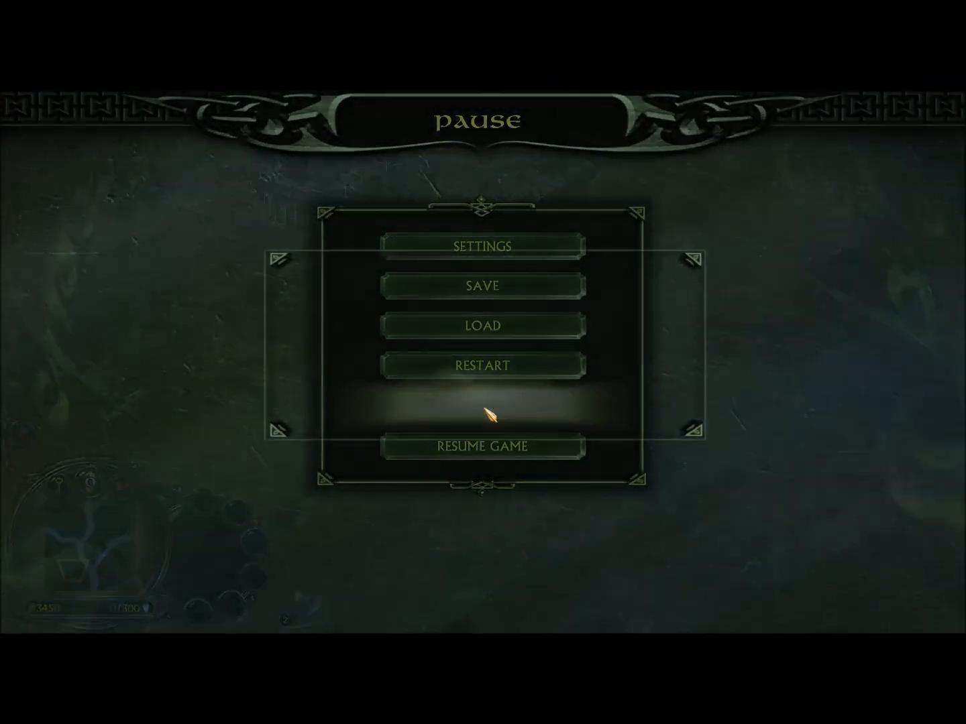
left_click(489, 409)
left_click(440, 399)
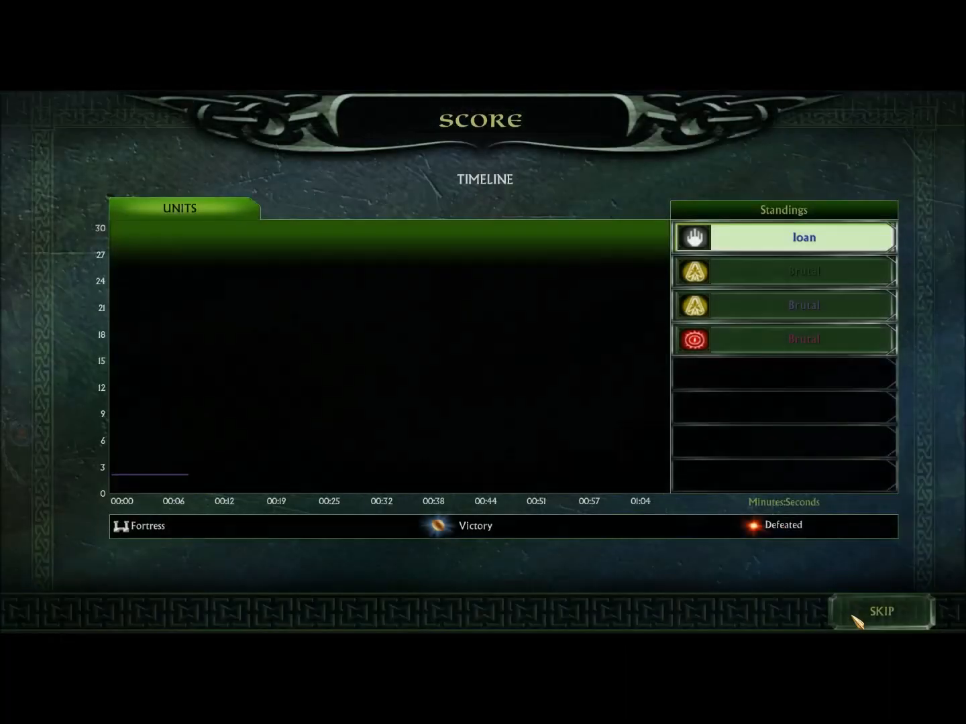
left_click(902, 606)
left_click(892, 607)
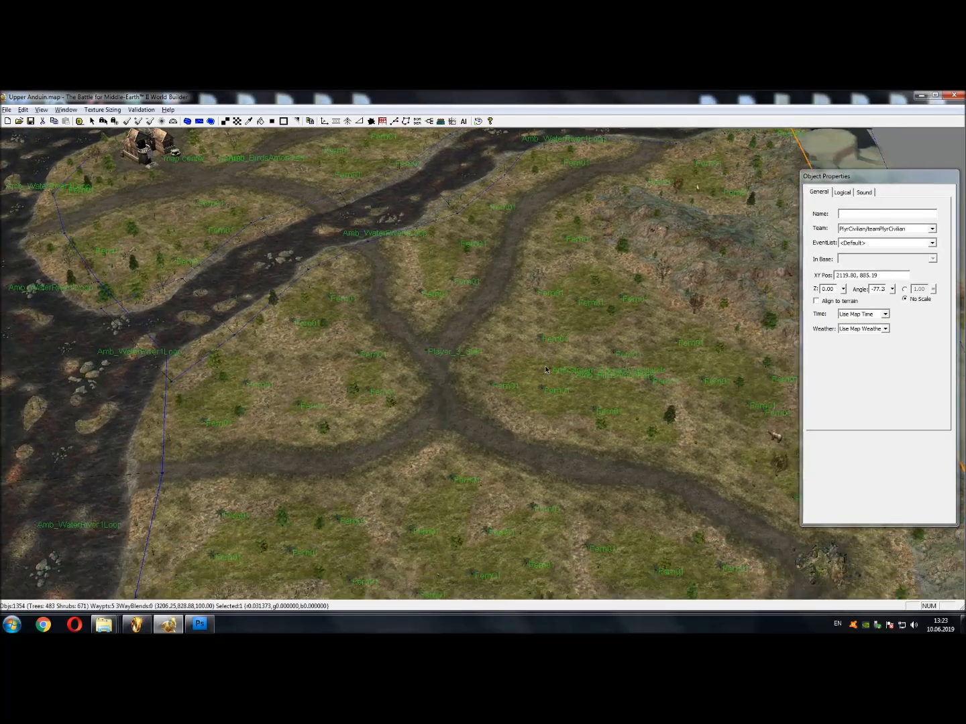
Return to World Builder and hide the labels across the whole Upper Anduin map
scroll(546, 371, "down", 5)
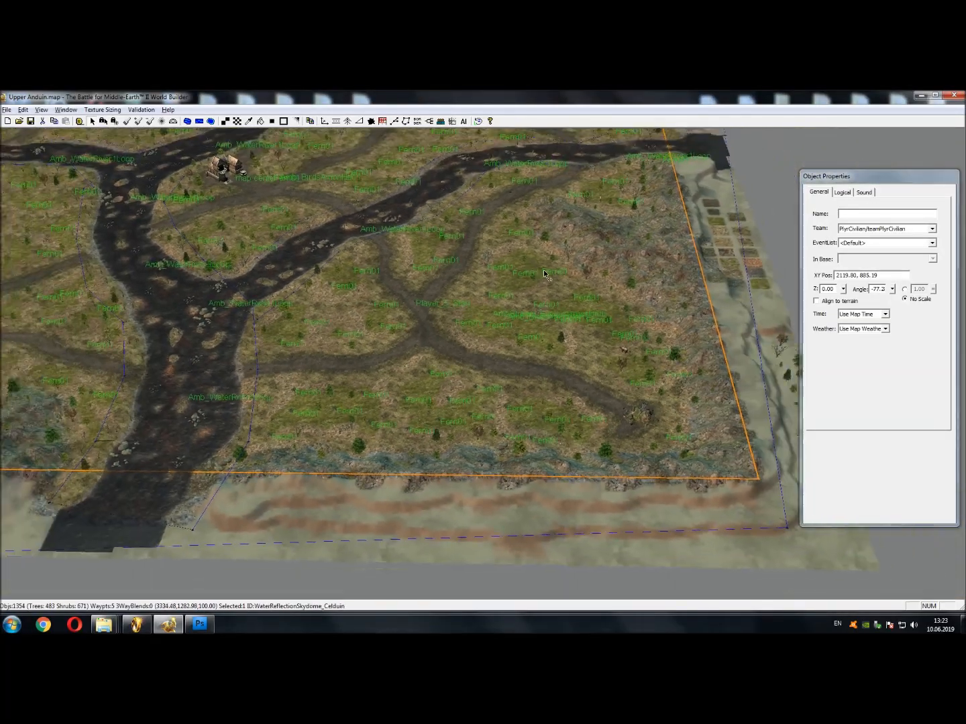
scroll(524, 443, "down", 4)
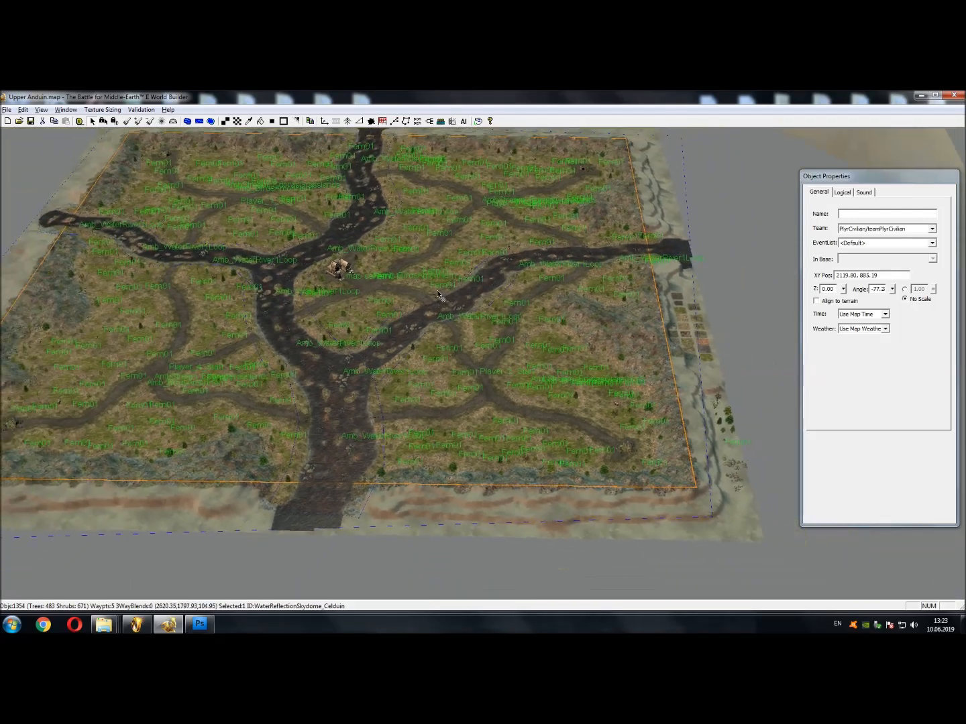
left_click(42, 111)
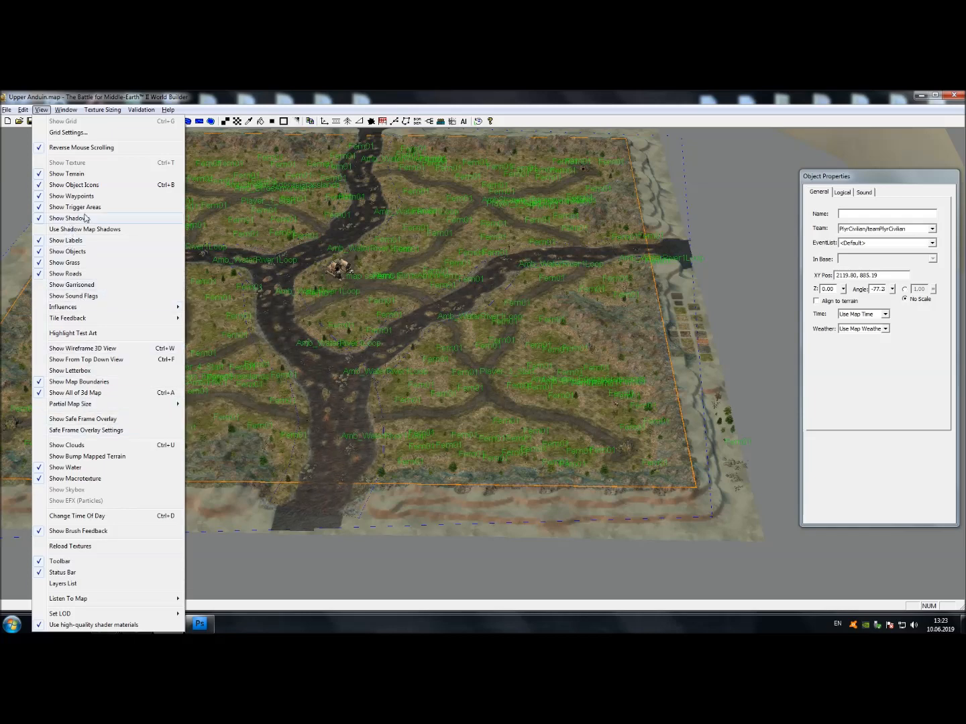
left_click(111, 241)
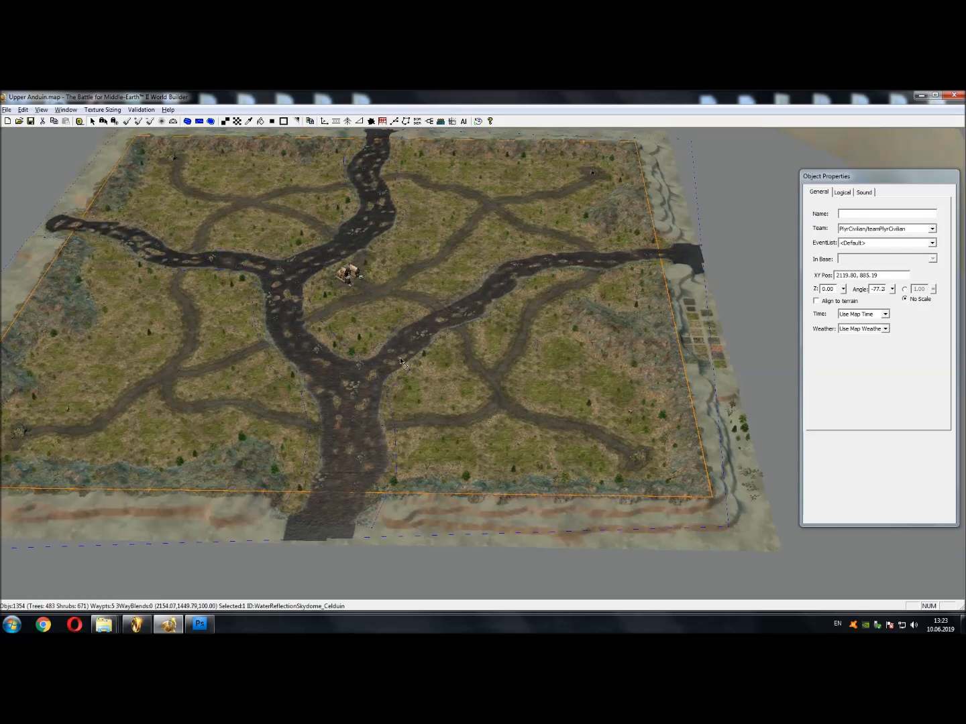
Examine the map's river and path layout from above, including the building and crossroads at its centre
scroll(517, 425, "up", 5)
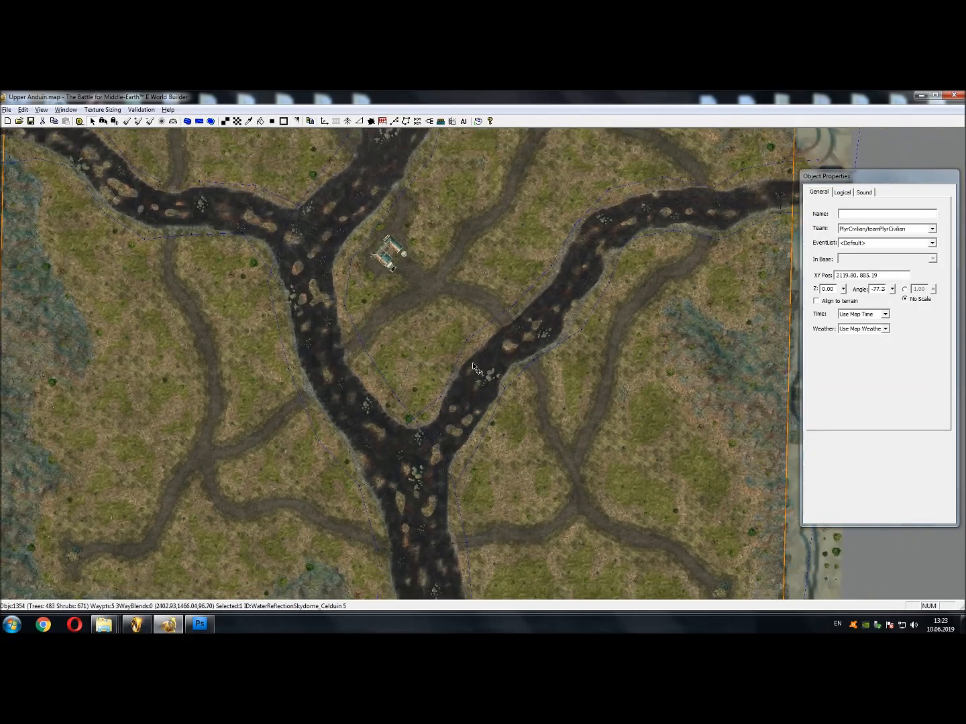
scroll(466, 351, "down", 8)
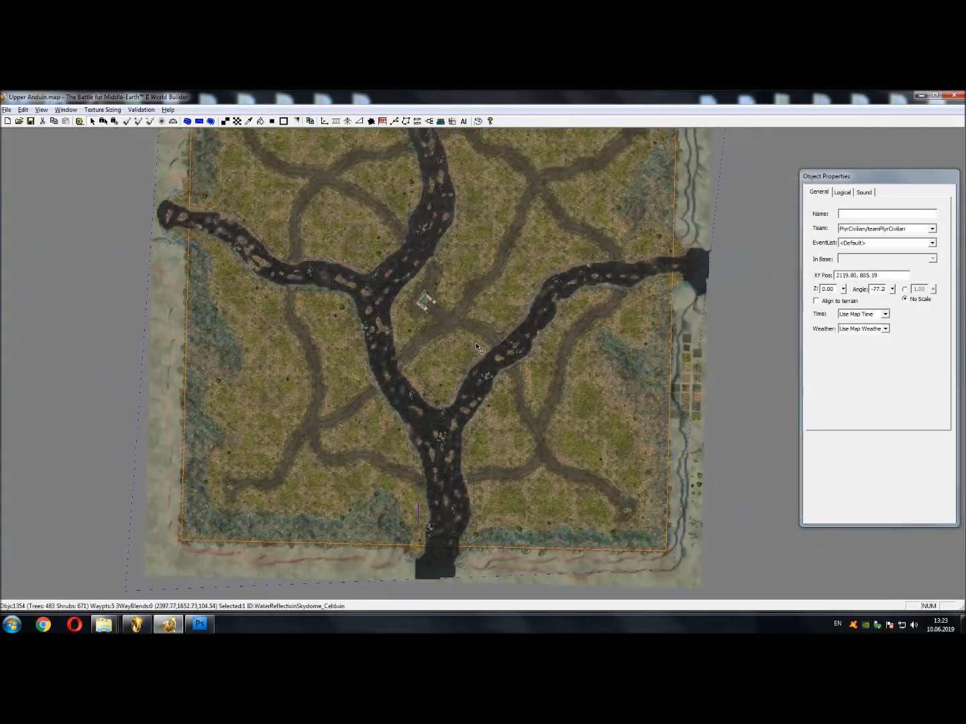
scroll(481, 323, "up", 3)
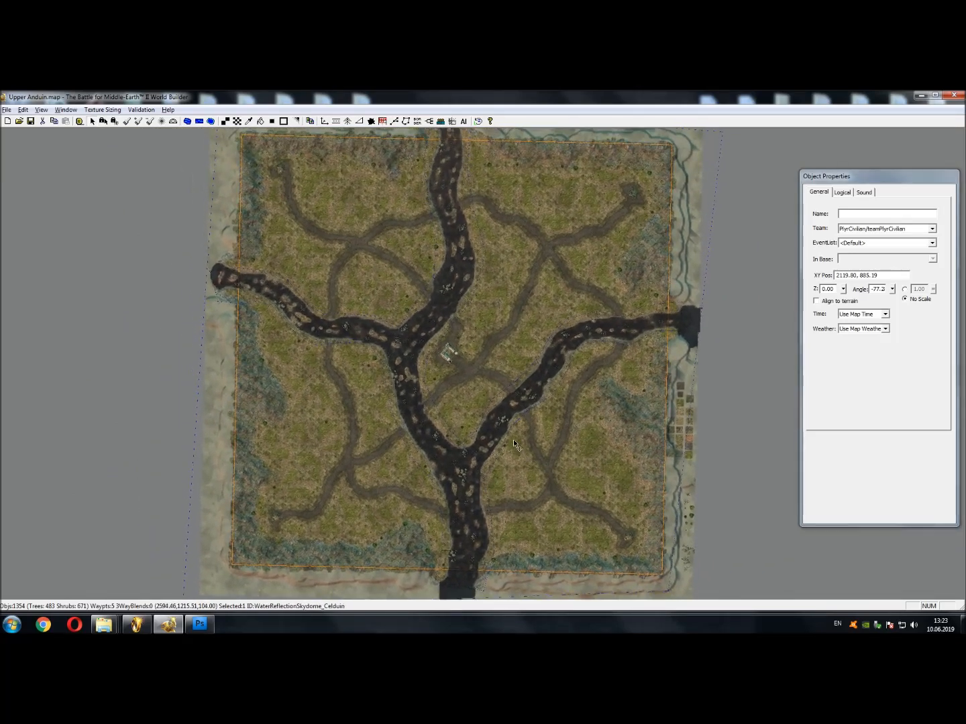
left_click_drag(515, 387, 548, 423)
middle_click(543, 387)
scroll(543, 387, "down", 5)
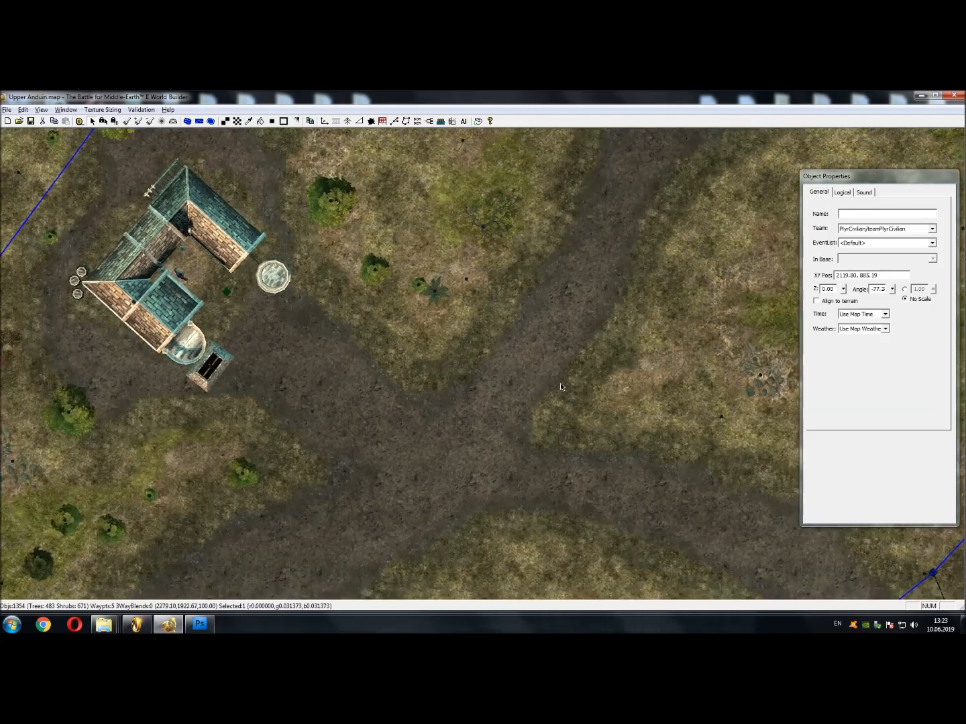
scroll(546, 414, "down", 8)
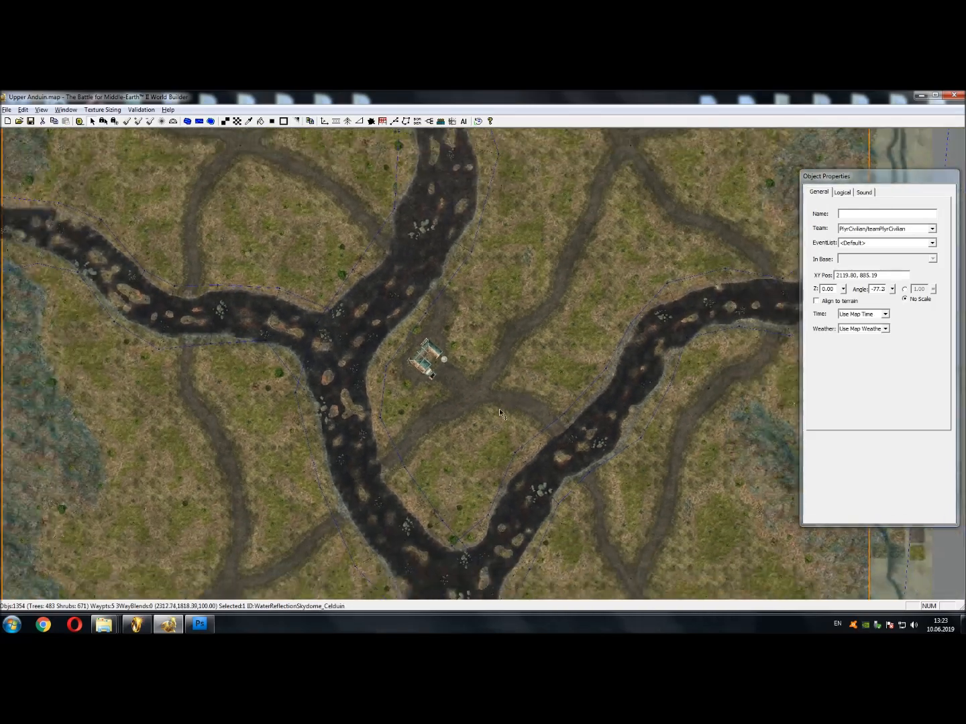
Bring the whole map into view, switch to Photoshop and paste its screenshot into a new 1920 × 1040 pixel document
scroll(519, 376, "down", 8)
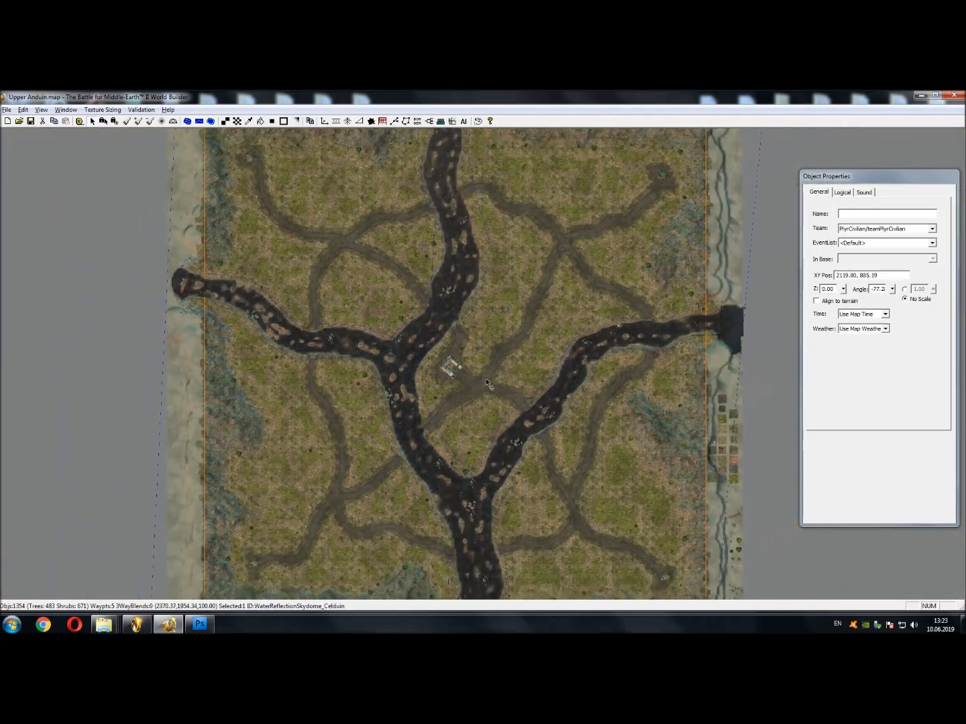
scroll(487, 366, "down", 2)
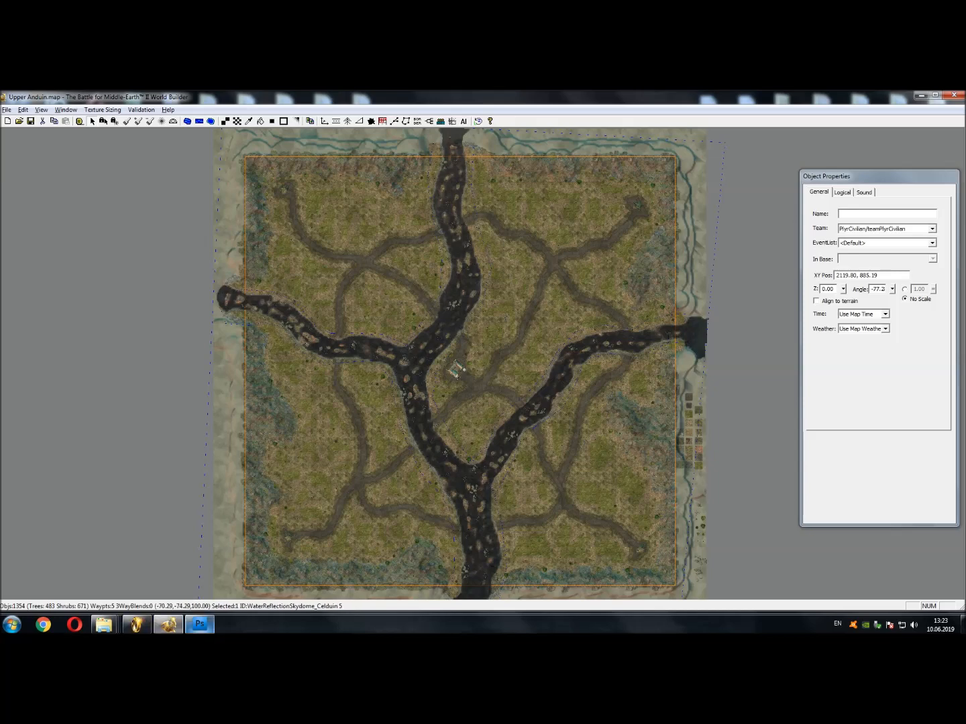
left_click(200, 625)
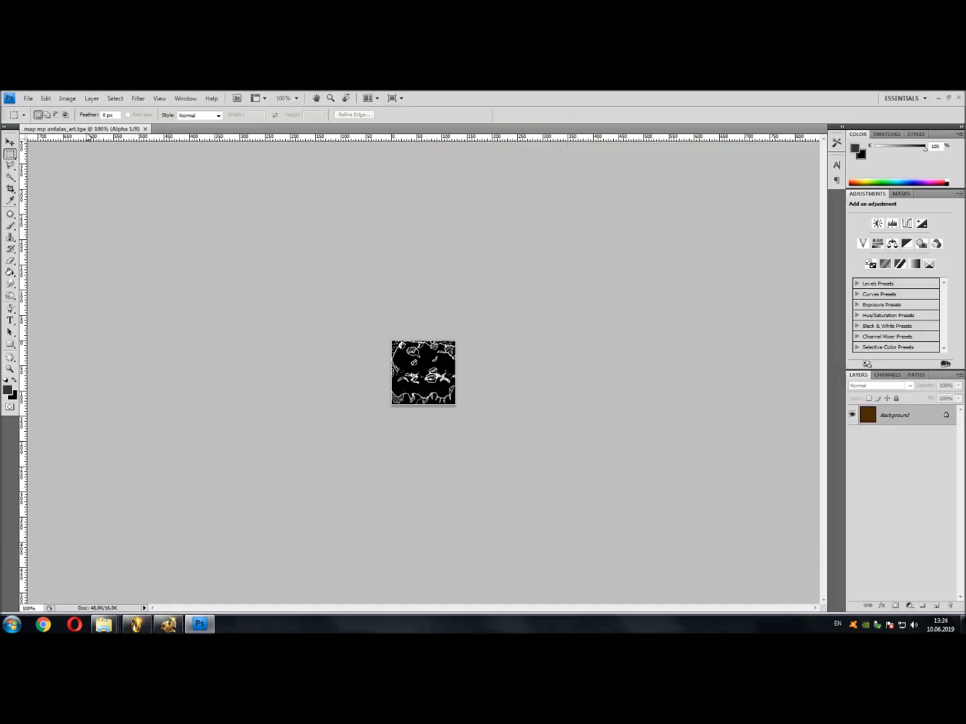
left_click(28, 98)
left_click(32, 110)
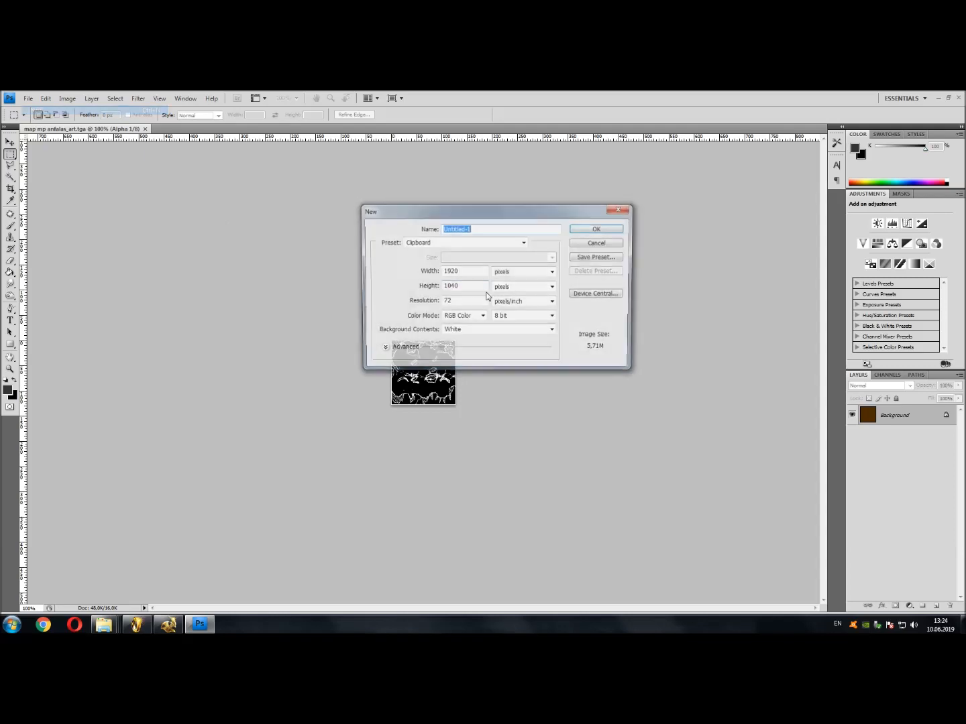
left_click(606, 229)
key("ctrl+v")
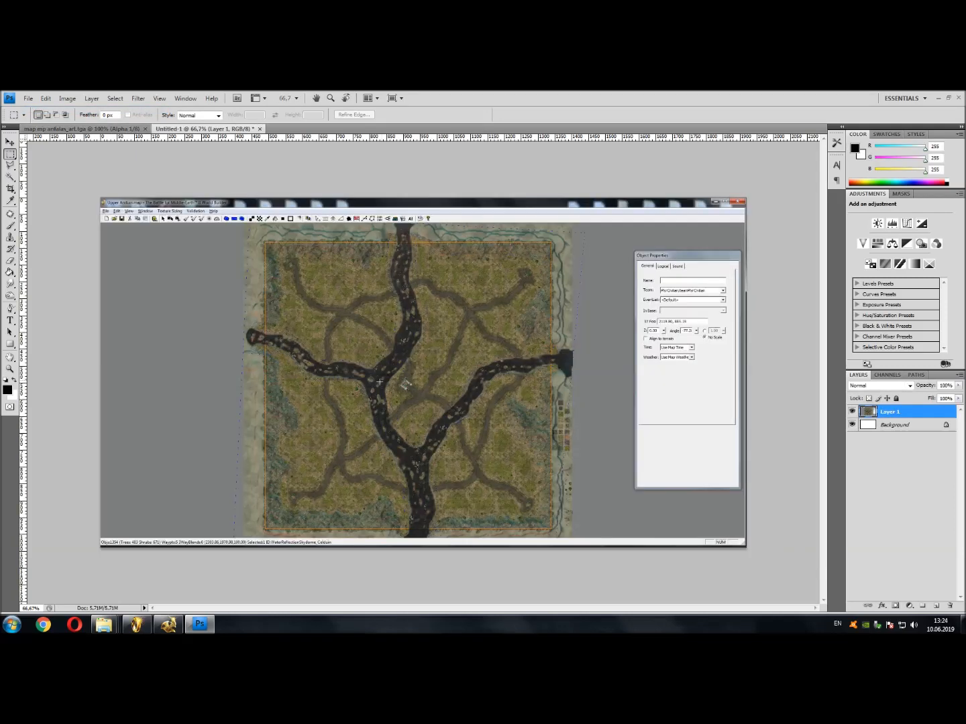
Copy the area inside the orange map border and paste it into a new 850 × 850 pixel document
key("ctrl+plus")
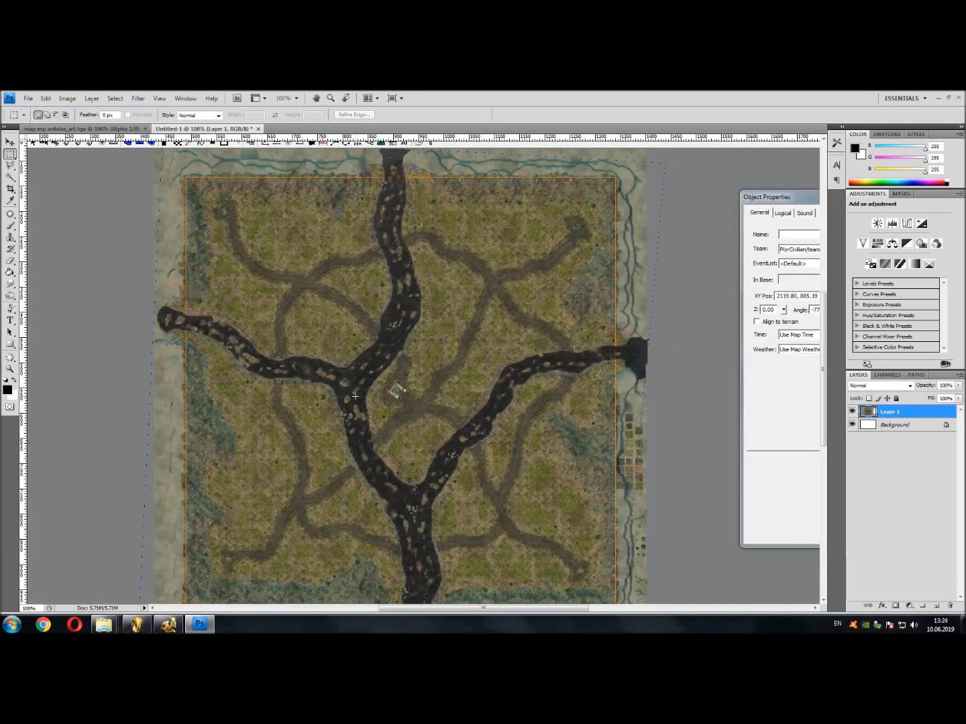
scroll(355, 397, "down", 1)
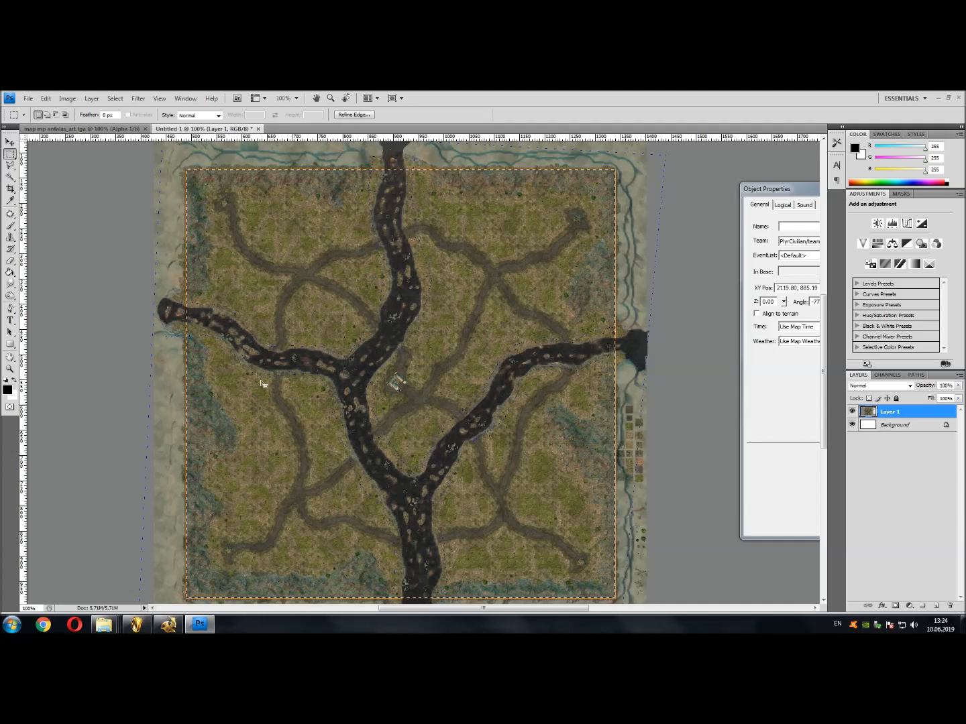
left_click(28, 98)
left_click(33, 107)
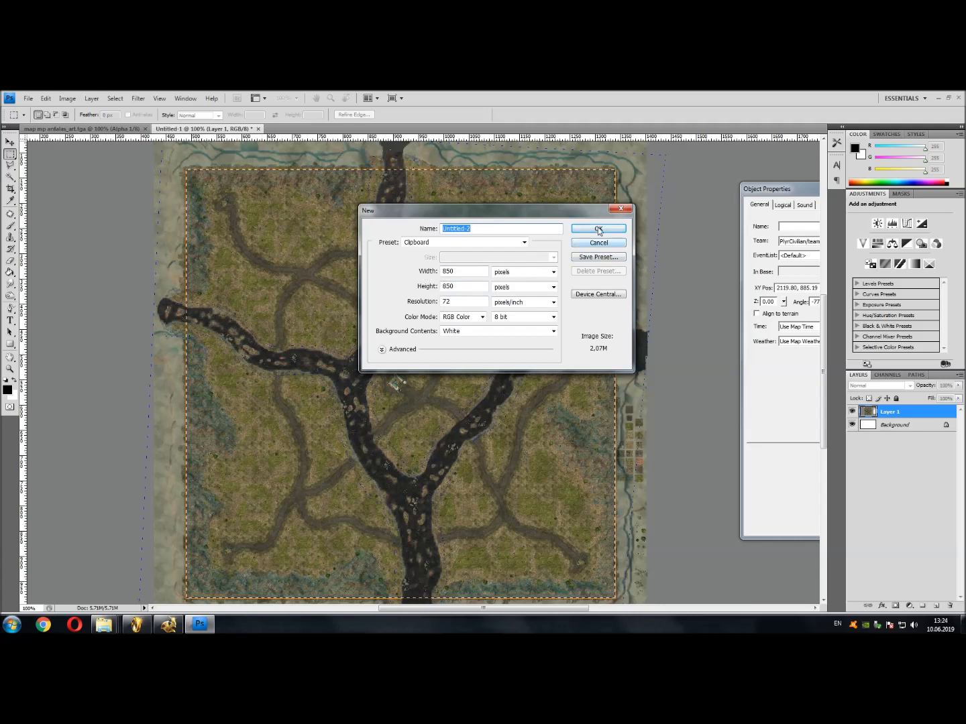
left_click(583, 229)
key("ctrl+v")
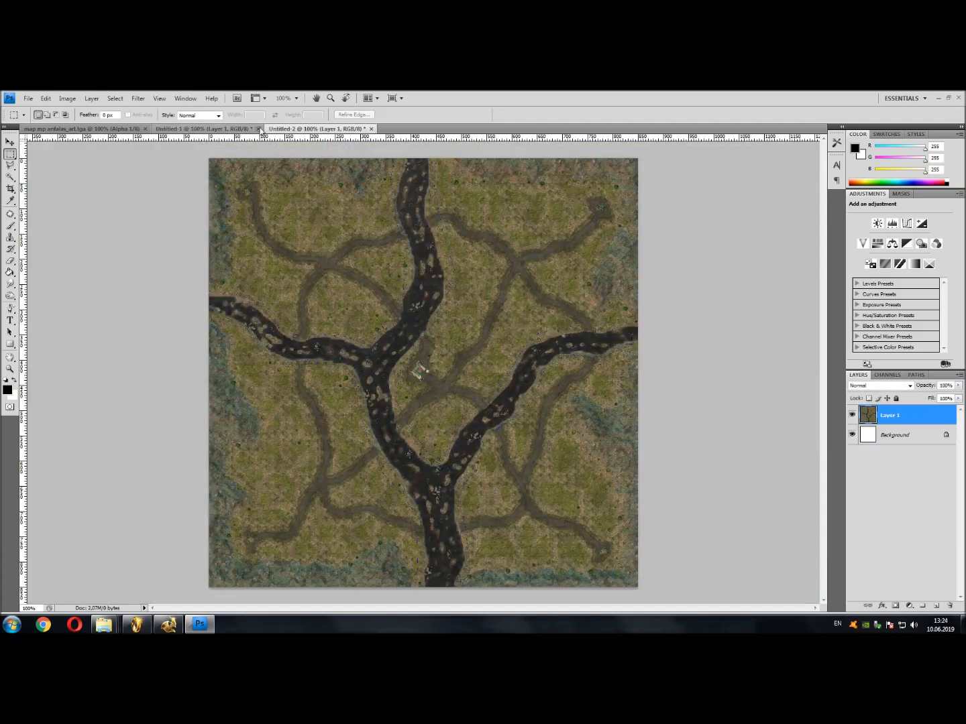
Close the full screenshot document without saving and flatten the cropped map image
left_click(258, 129)
left_click(484, 289)
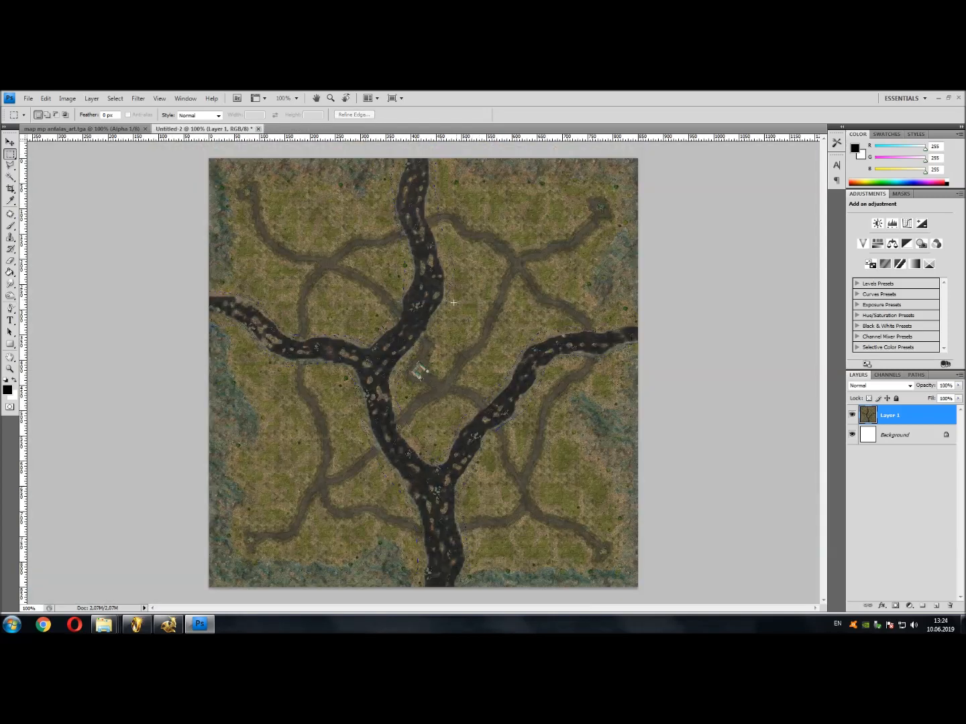
left_click(92, 99)
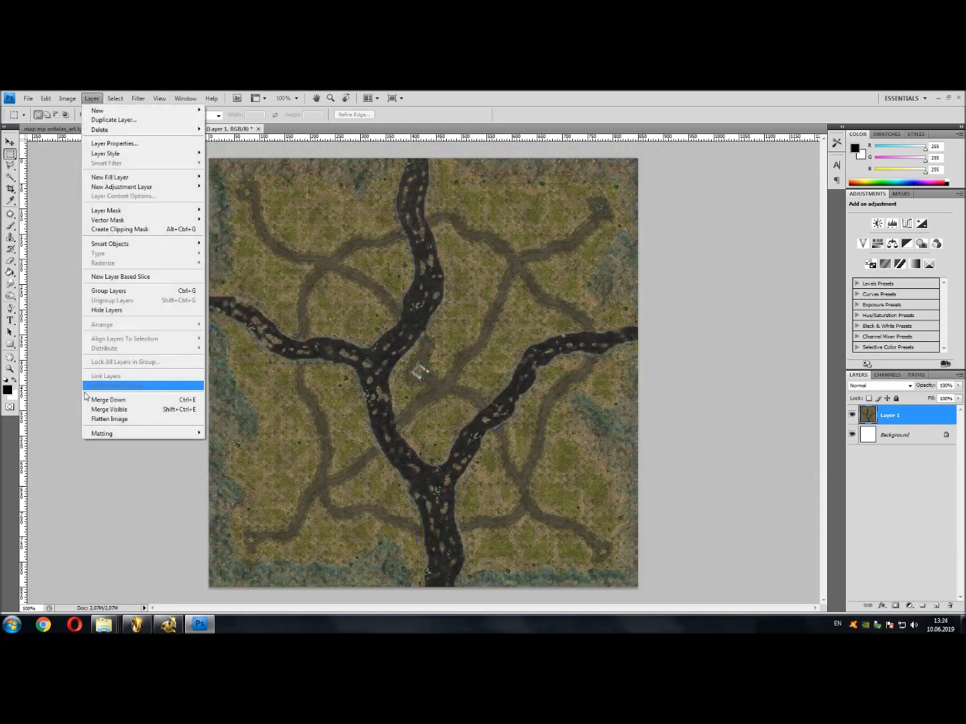
left_click(100, 420)
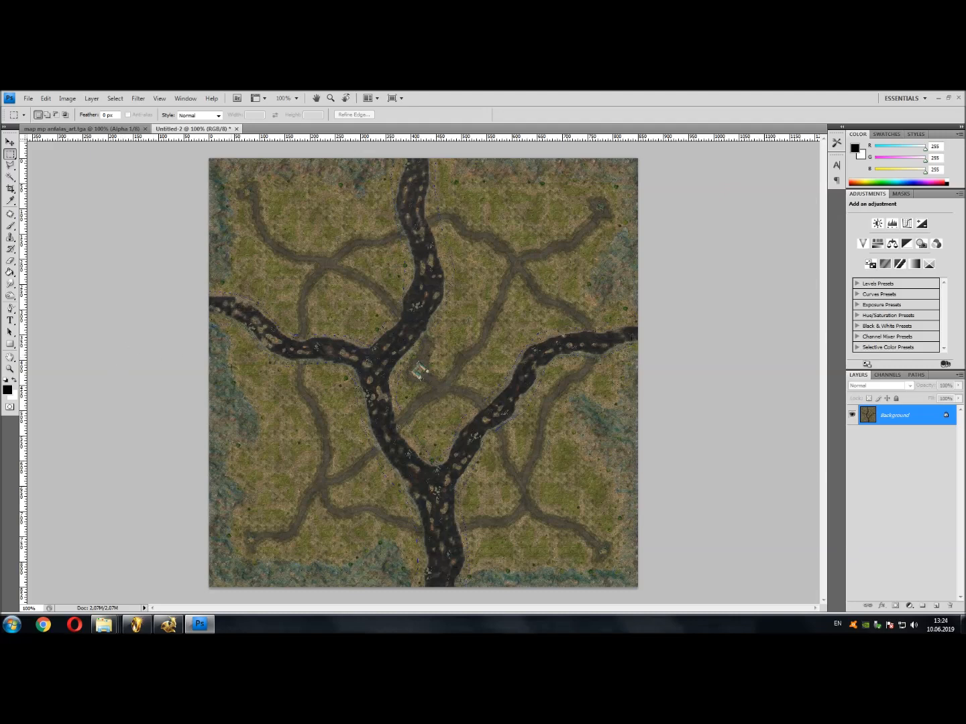
Add a new layer above the flattened map and set the brush diameter to 10 px
key("ctrl+shift+n")
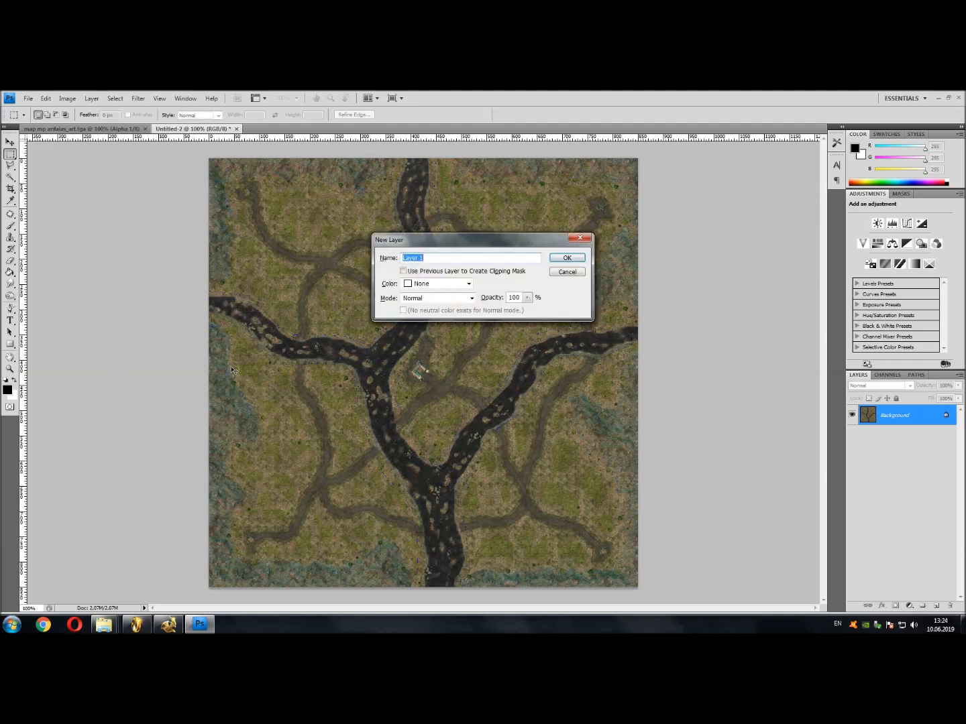
left_click(569, 258)
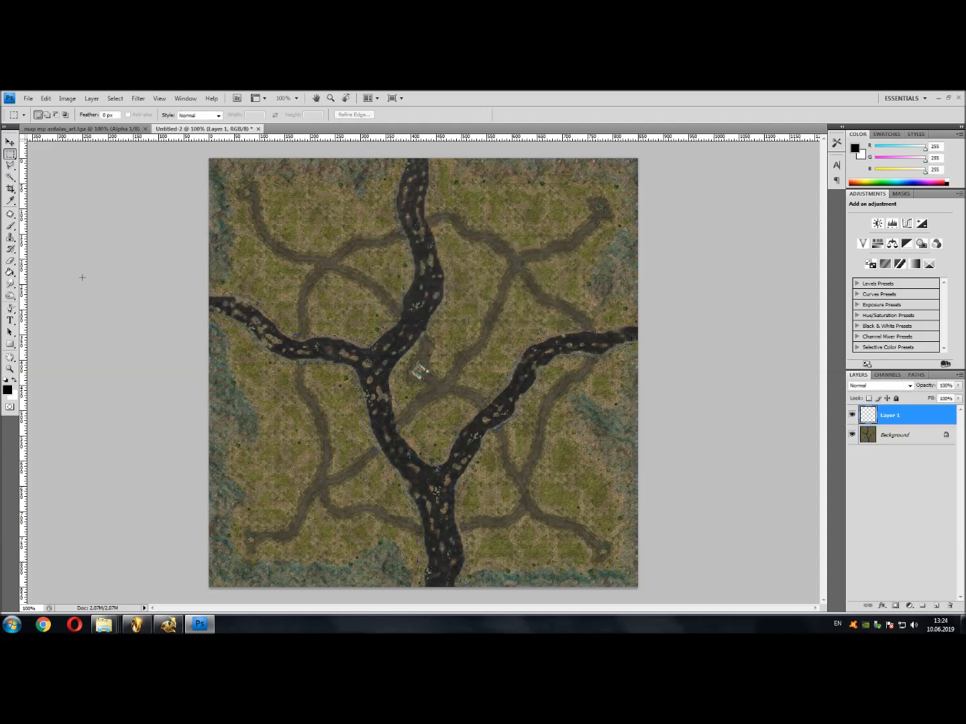
left_click(9, 227)
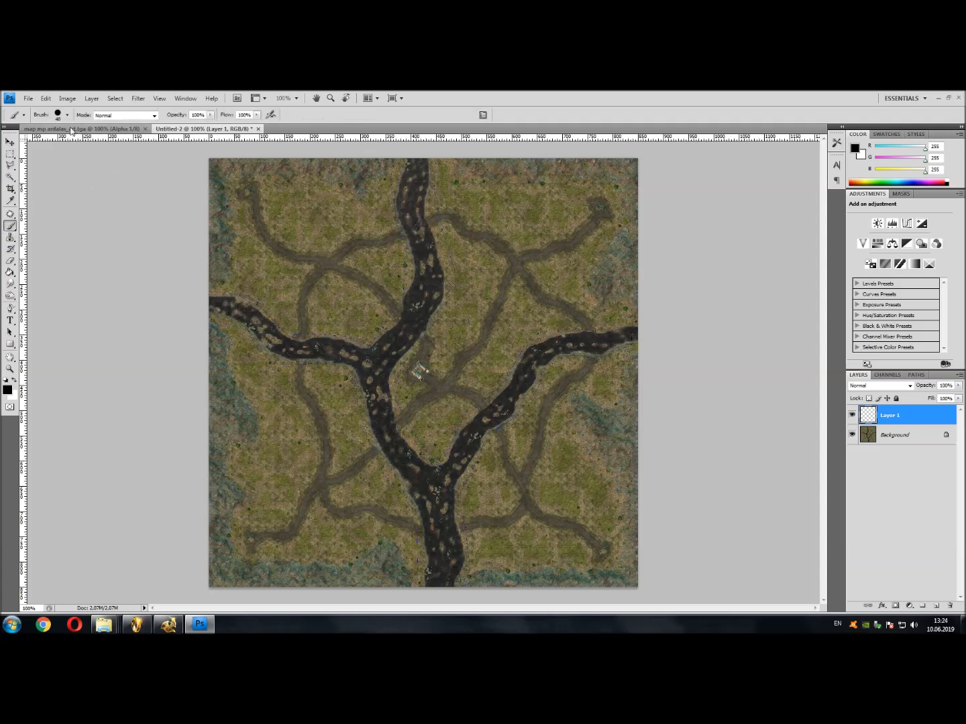
left_click(67, 115)
left_click_drag(34, 144, 28, 145)
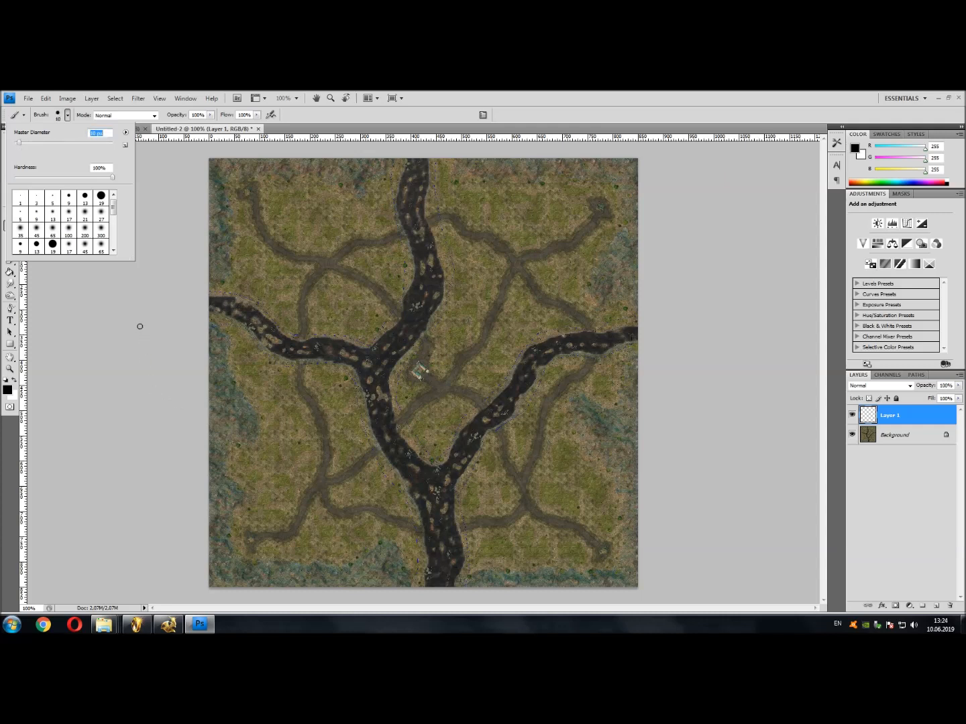
left_click(106, 346)
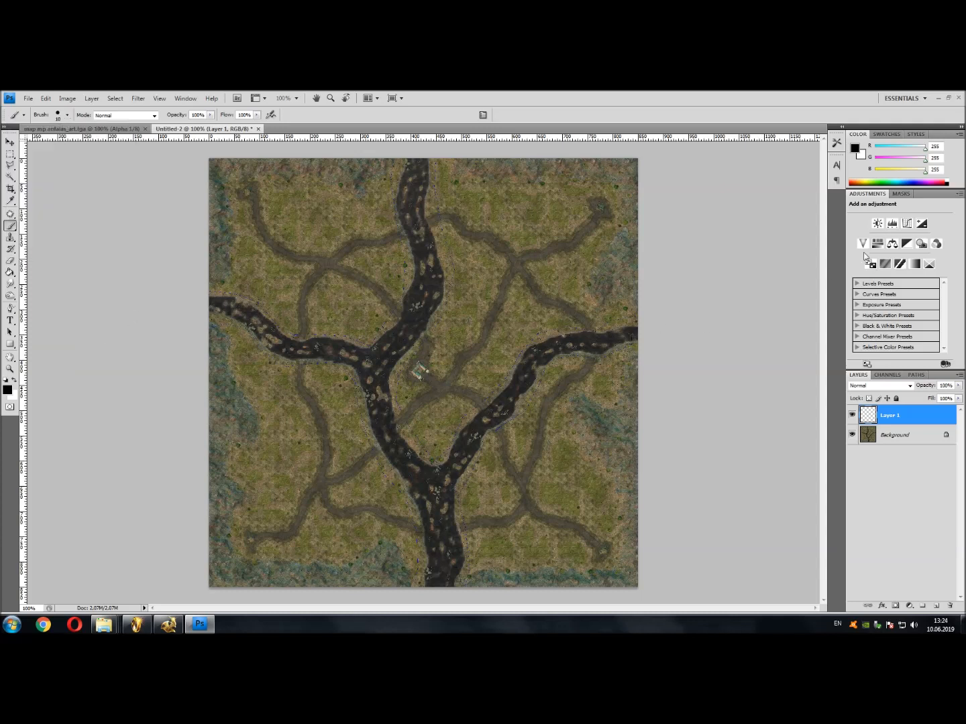
Outline the northwest rocky area in black, from the northern river mouth around to the western river
left_click_drag(222, 416, 214, 441)
key("ctrl+z")
key("ctrl+plus")
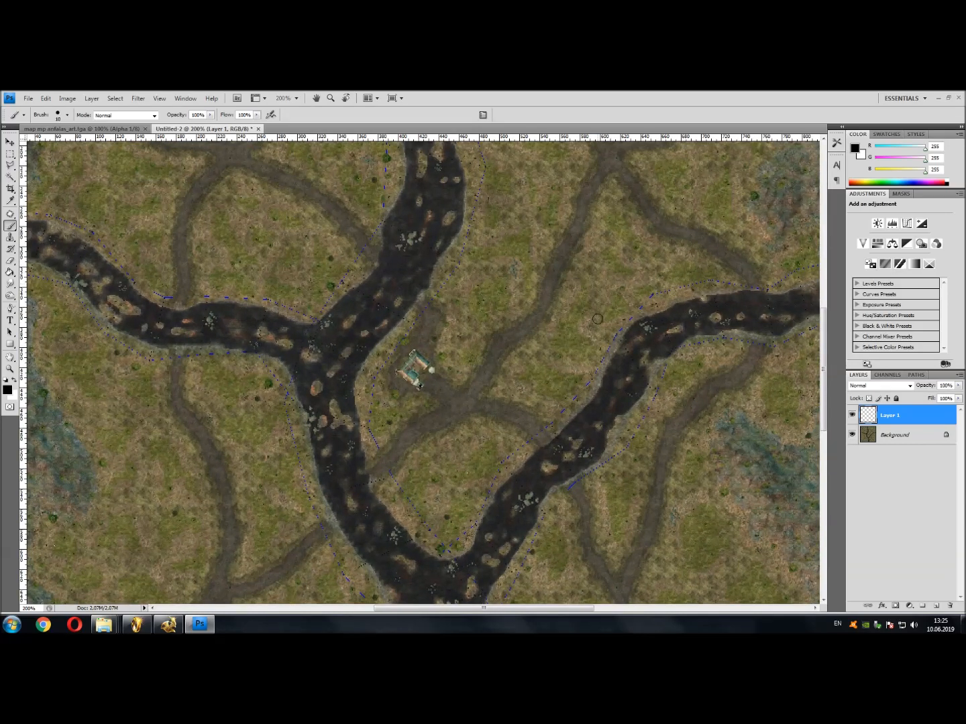
scroll(597, 317, "up", 10)
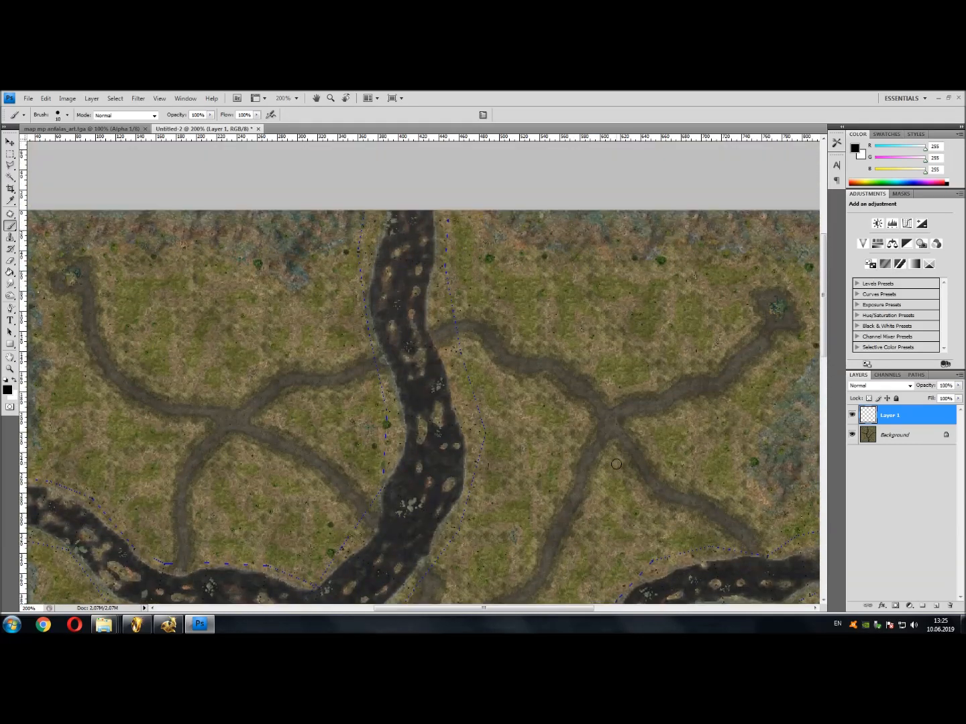
scroll(616, 464, "up", 3)
left_click_drag(395, 611, 330, 612)
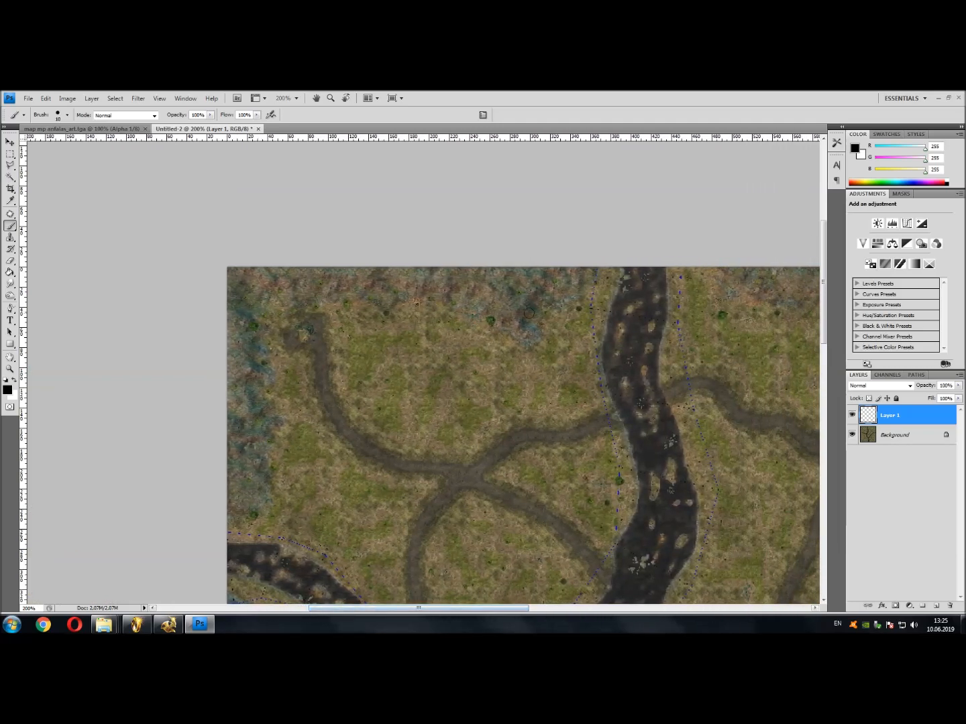
mouse_move(603, 262)
left_mouse_down()
mouse_move(599, 277)
mouse_move(539, 311)
mouse_move(540, 336)
mouse_move(511, 339)
mouse_move(489, 319)
mouse_move(406, 297)
mouse_move(269, 293)
mouse_move(248, 302)
mouse_move(287, 421)
mouse_move(263, 462)
mouse_move(275, 510)
mouse_move(226, 520)
left_mouse_up()
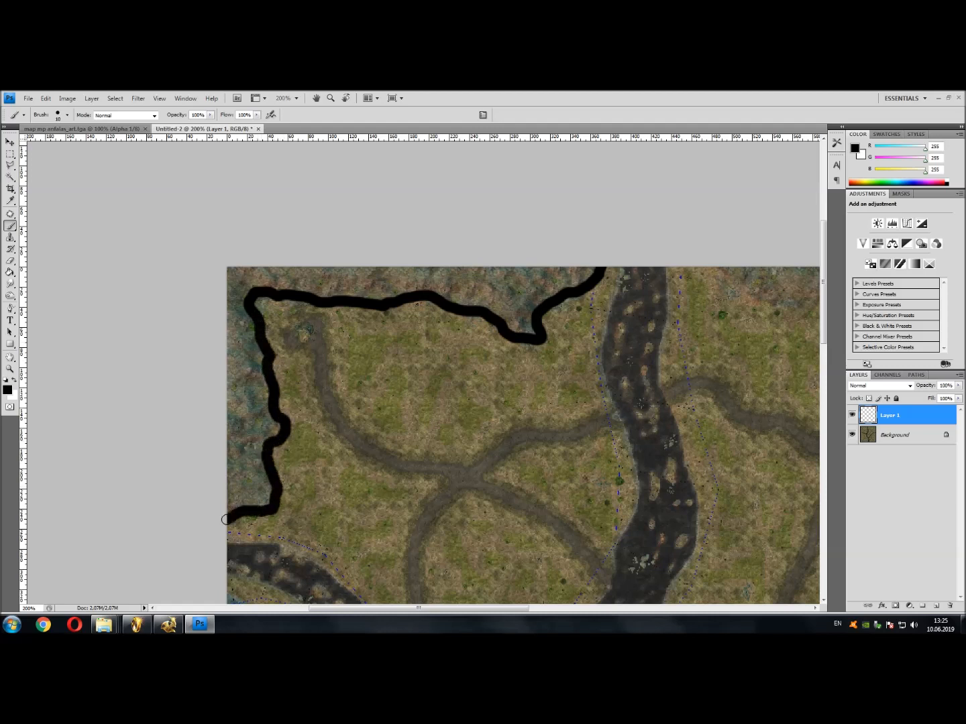
Outline the southwest rocky area in black, from the western river down and along the southern edge to the river
scroll(363, 390, "down", 10)
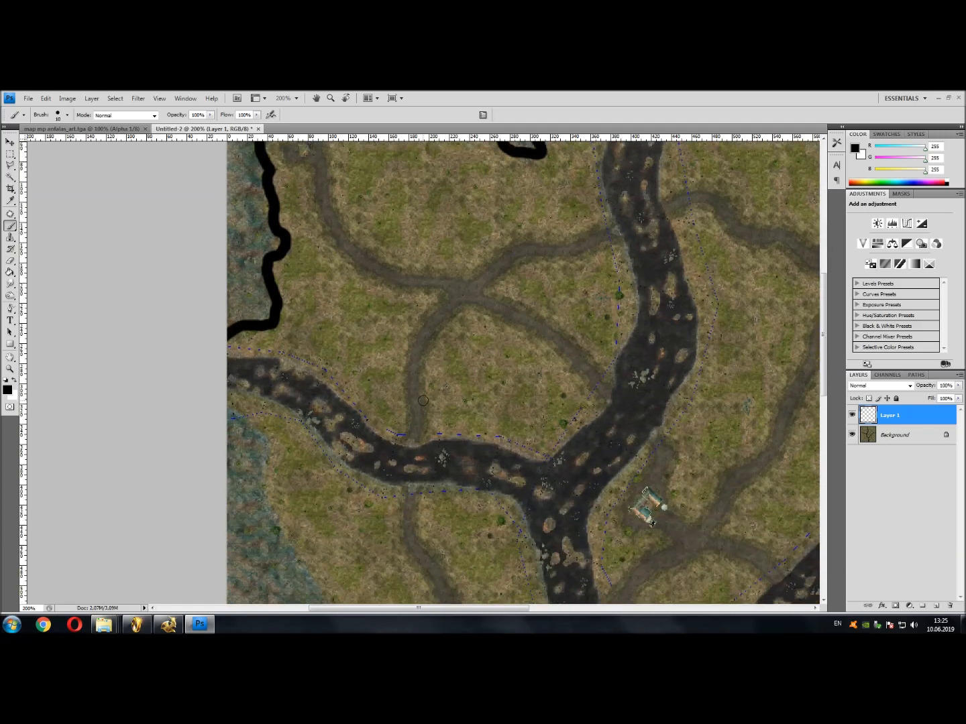
scroll(363, 391, "down", 3)
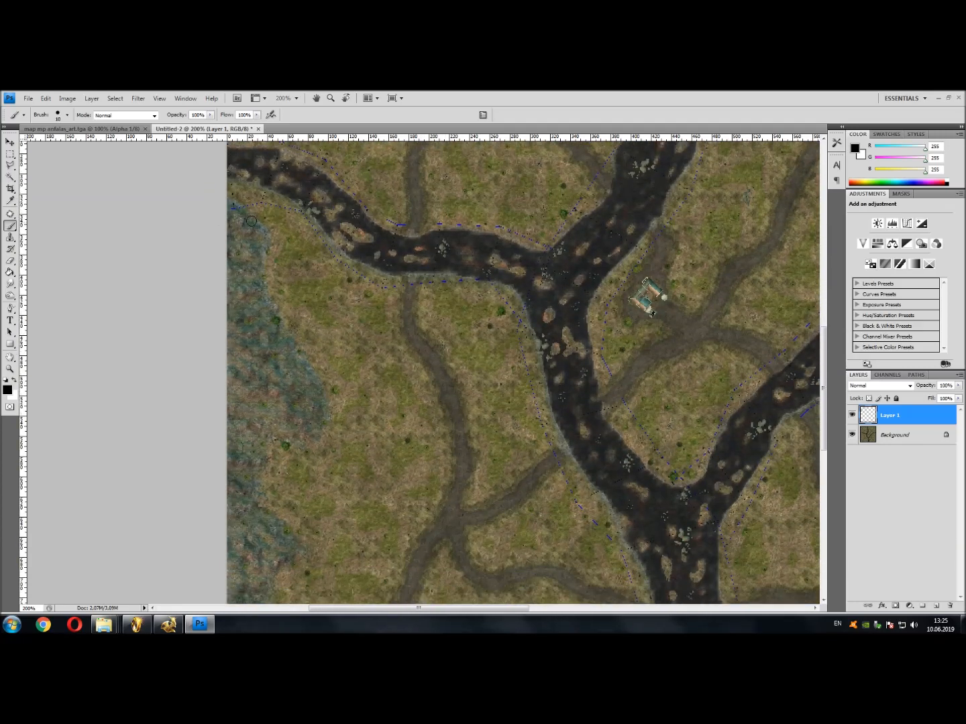
mouse_move(227, 193)
left_mouse_down()
mouse_move(265, 235)
mouse_move(263, 301)
mouse_move(275, 322)
mouse_move(333, 398)
mouse_move(320, 441)
mouse_move(272, 446)
mouse_move(259, 473)
mouse_move(261, 501)
mouse_move(311, 554)
mouse_move(282, 577)
left_mouse_up()
scroll(297, 449, "down", 2)
scroll(296, 449, "down", 5)
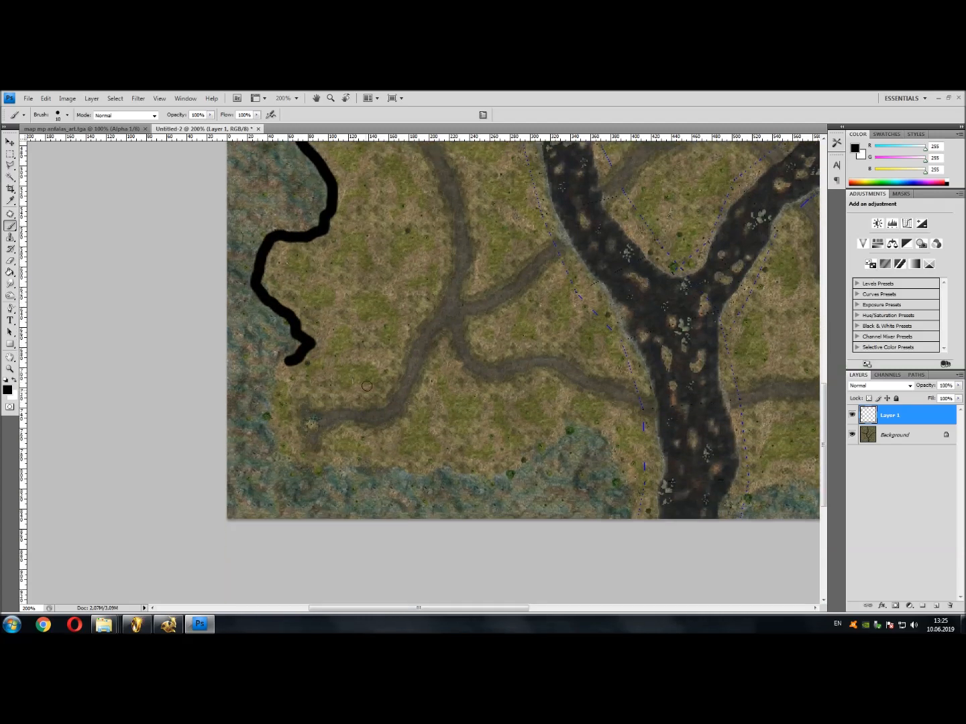
mouse_move(289, 362)
left_mouse_down()
mouse_move(271, 372)
mouse_move(259, 413)
mouse_move(275, 474)
mouse_move(496, 473)
mouse_move(576, 425)
mouse_move(604, 439)
mouse_move(606, 456)
mouse_move(639, 491)
mouse_move(636, 504)
left_mouse_up()
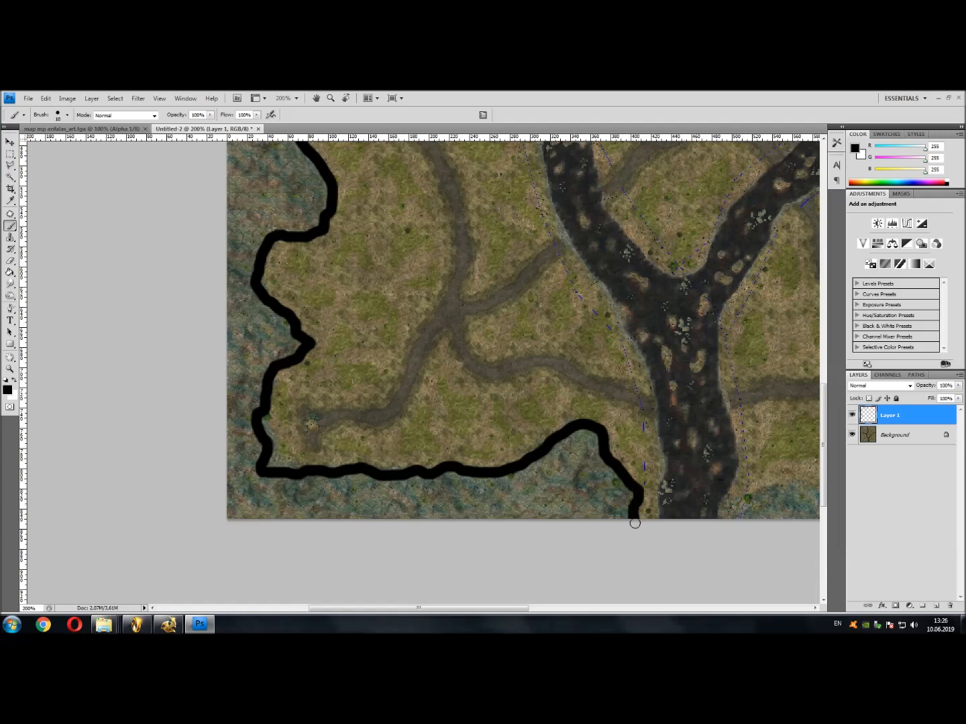
Outline the southeast rocky area in black, from the southern river mouth up to the eastern river
scroll(535, 349, "down", 6)
scroll(536, 349, "up", 11)
left_click_drag(385, 609, 502, 614)
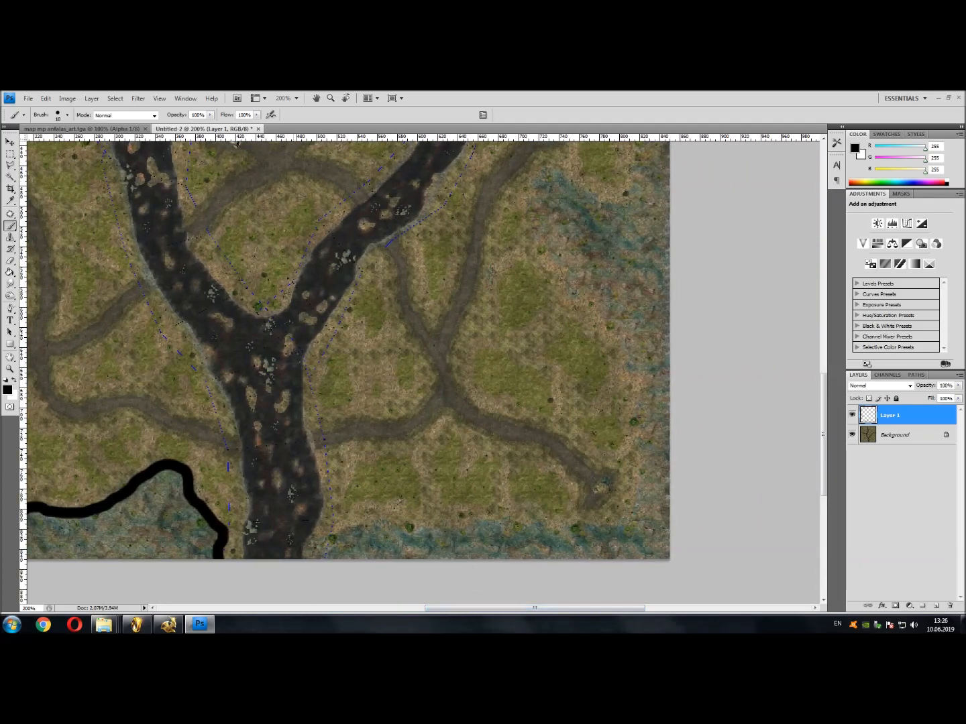
mouse_move(312, 558)
left_mouse_down()
mouse_move(370, 524)
mouse_move(523, 523)
mouse_move(568, 534)
mouse_move(629, 517)
mouse_move(640, 501)
mouse_move(626, 433)
mouse_move(636, 399)
mouse_move(622, 353)
mouse_move(595, 303)
mouse_move(558, 288)
mouse_move(534, 243)
mouse_move(528, 188)
mouse_move(562, 173)
mouse_move(620, 198)
left_mouse_up()
scroll(508, 385, "up", 3)
scroll(508, 385, "up", 3)
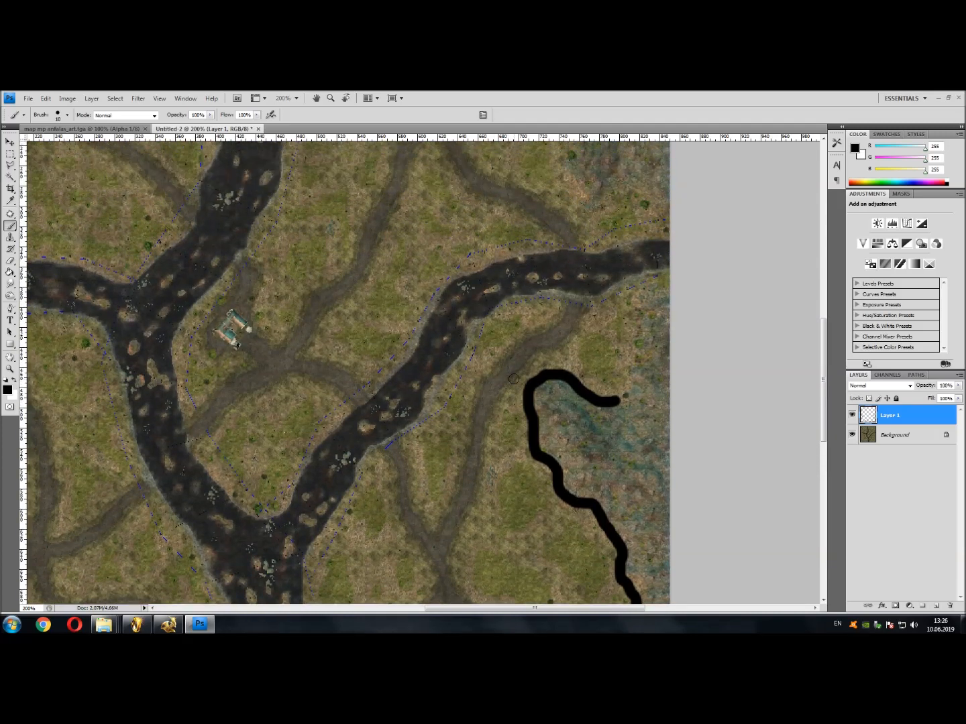
mouse_move(625, 397)
left_mouse_down()
mouse_move(634, 308)
mouse_move(682, 289)
left_mouse_up()
Outline the northeast rocky area in black, from the eastern river around to the northern river mouth
scroll(419, 365, "down", 5)
scroll(419, 365, "up", 10)
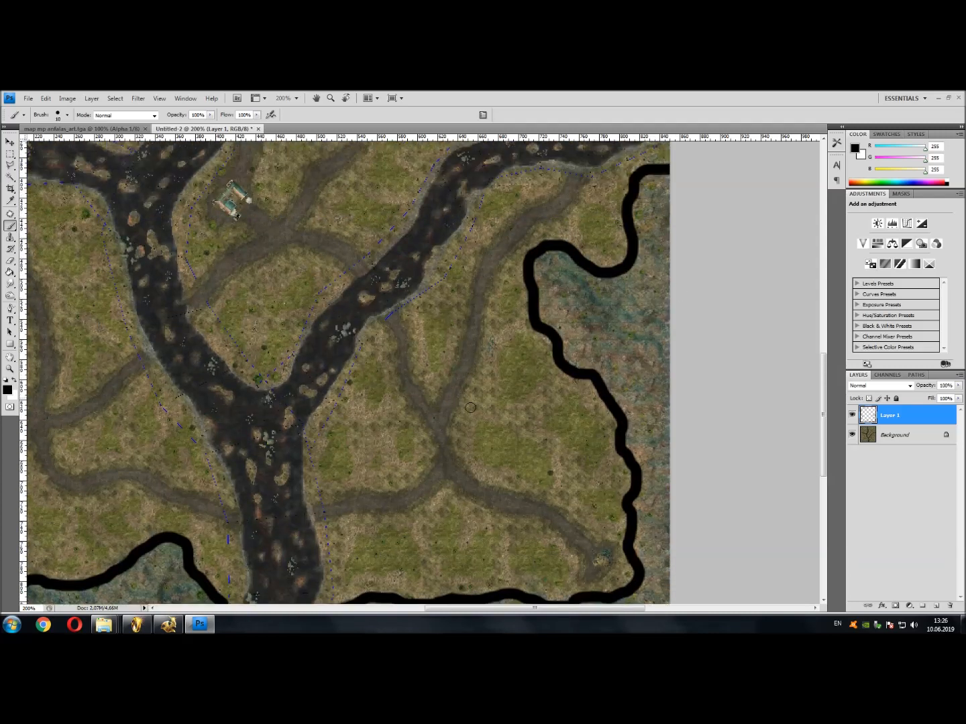
scroll(421, 414, "up", 3)
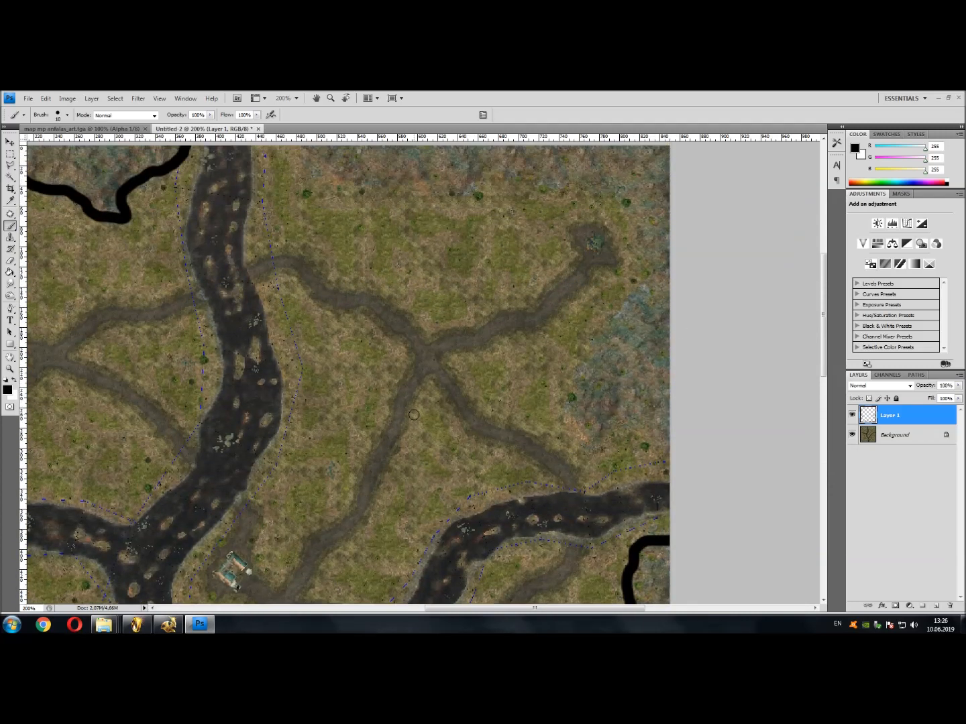
mouse_move(672, 483)
left_mouse_down()
mouse_move(639, 450)
mouse_move(613, 445)
mouse_move(590, 465)
mouse_move(564, 447)
mouse_move(566, 388)
mouse_move(638, 309)
mouse_move(643, 210)
mouse_move(479, 201)
mouse_move(446, 215)
mouse_move(425, 206)
mouse_move(362, 218)
mouse_move(339, 209)
left_mouse_up()
scroll(318, 281, "up", 3)
left_click_drag(342, 310, 294, 275)
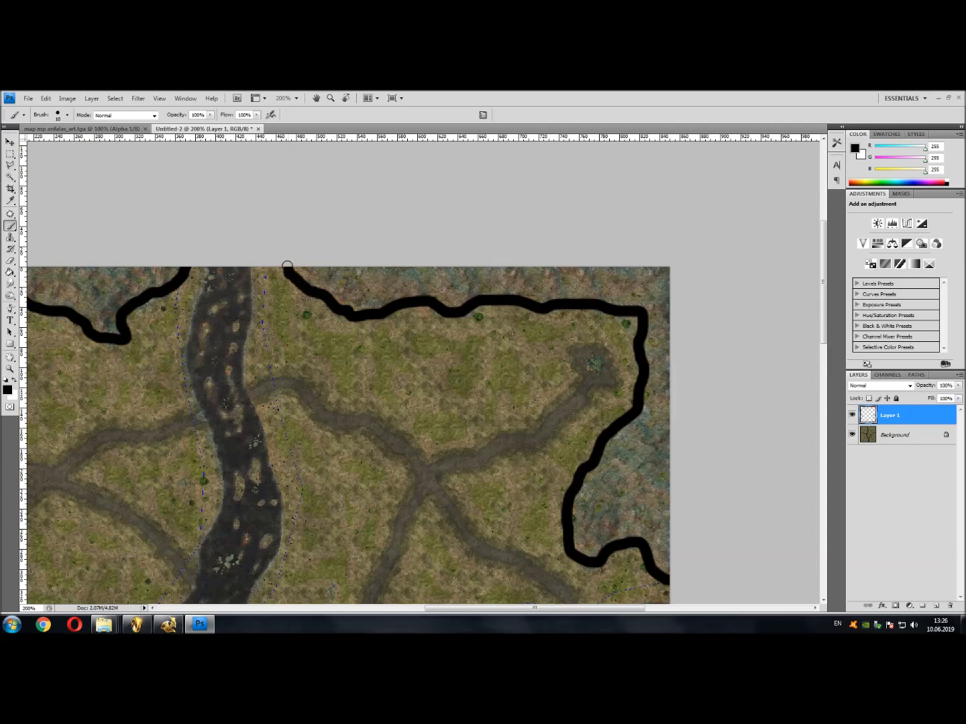
Set the brush diameter to 8 px and trace the northern river's east bank in black from the map's top edge
scroll(437, 443, "down", 5)
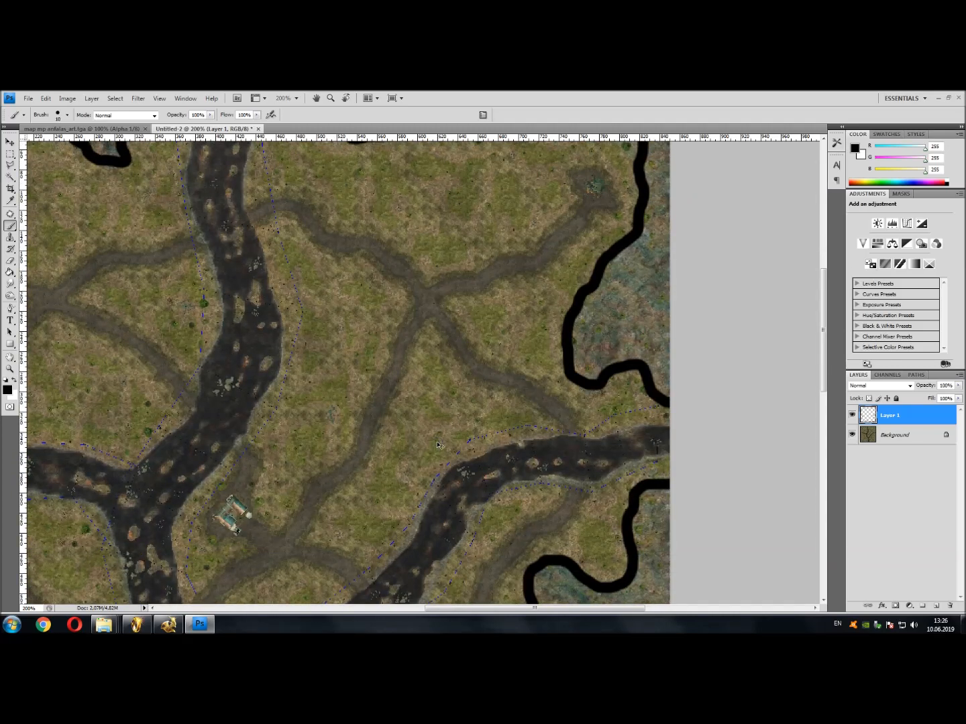
scroll(438, 444, "down", 1)
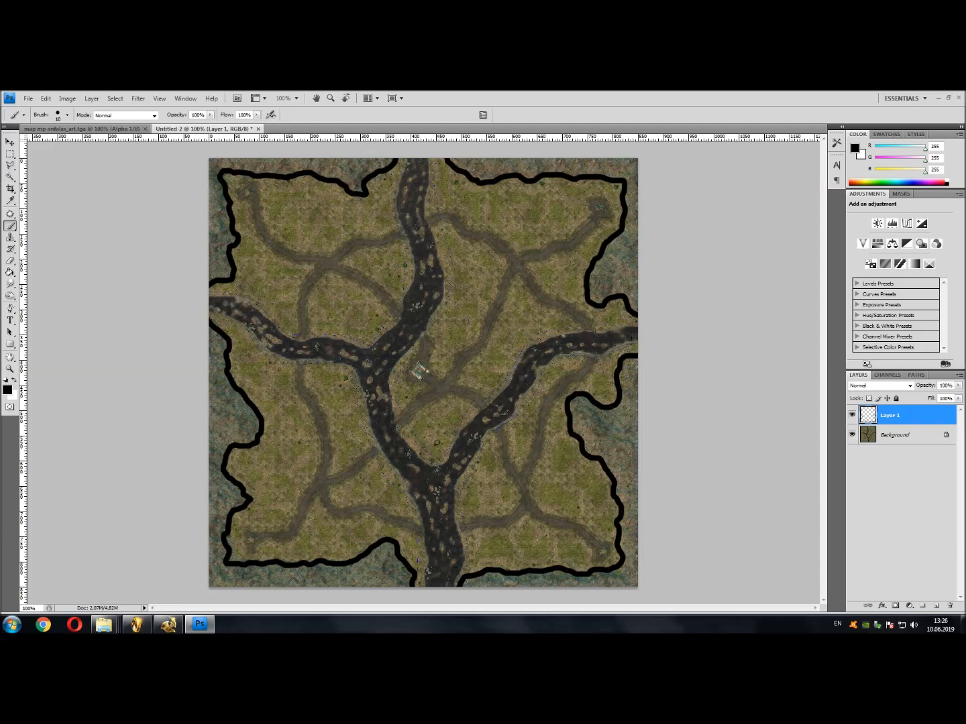
left_click(68, 116)
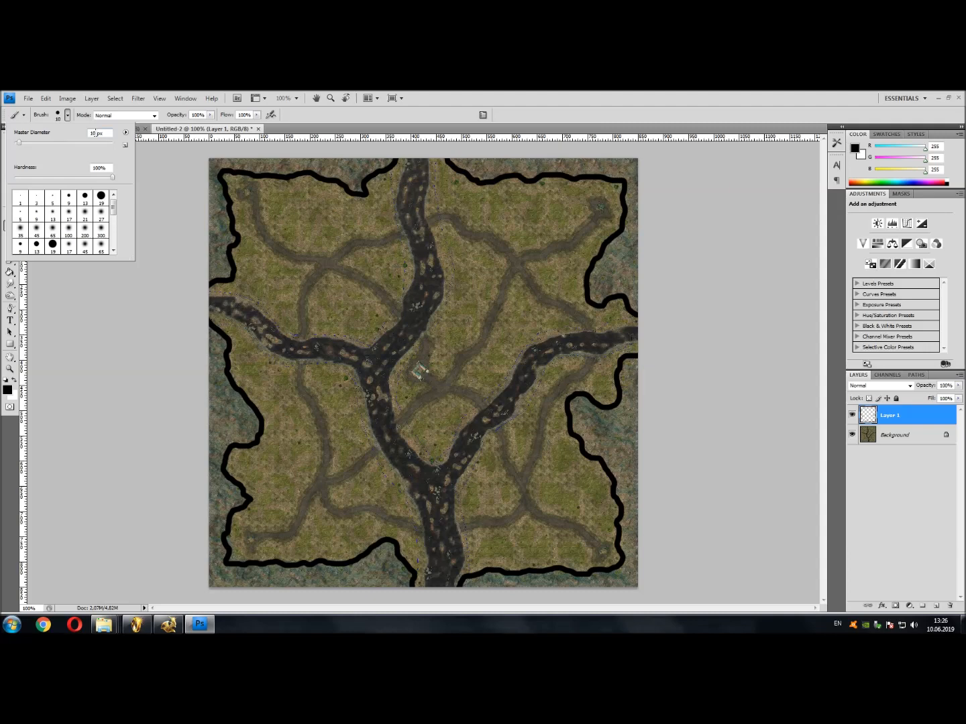
type("8")
key("Return")
key("ctrl+plus")
scroll(394, 268, "up", 10)
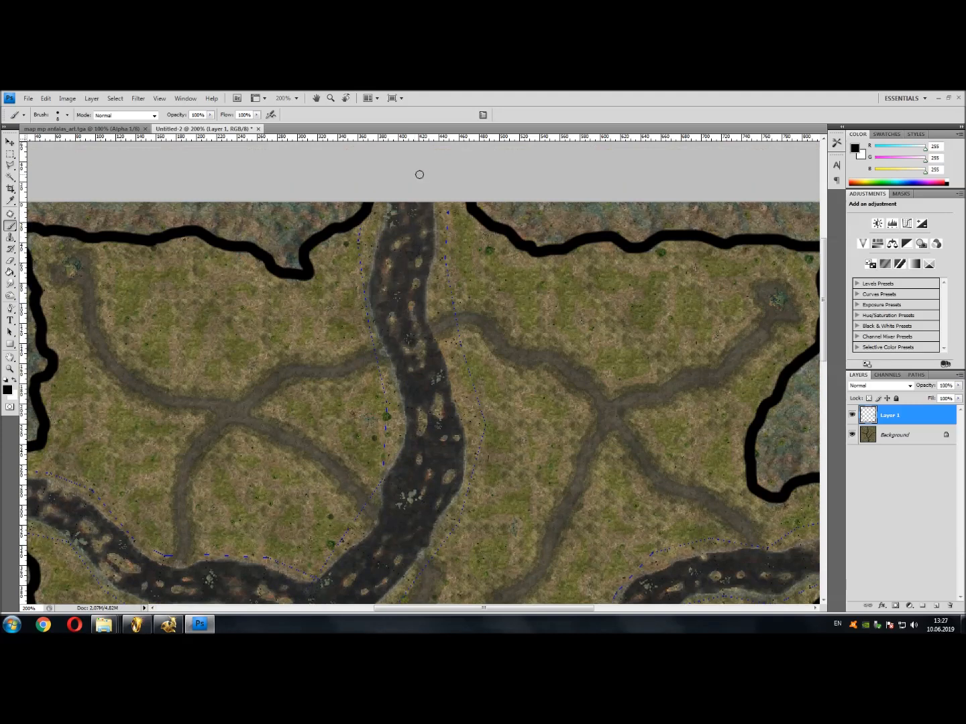
mouse_move(434, 236)
left_mouse_down()
mouse_move(425, 313)
mouse_move(448, 372)
mouse_move(463, 468)
mouse_move(460, 495)
mouse_move(407, 581)
left_mouse_up()
scroll(423, 403, "up", 2)
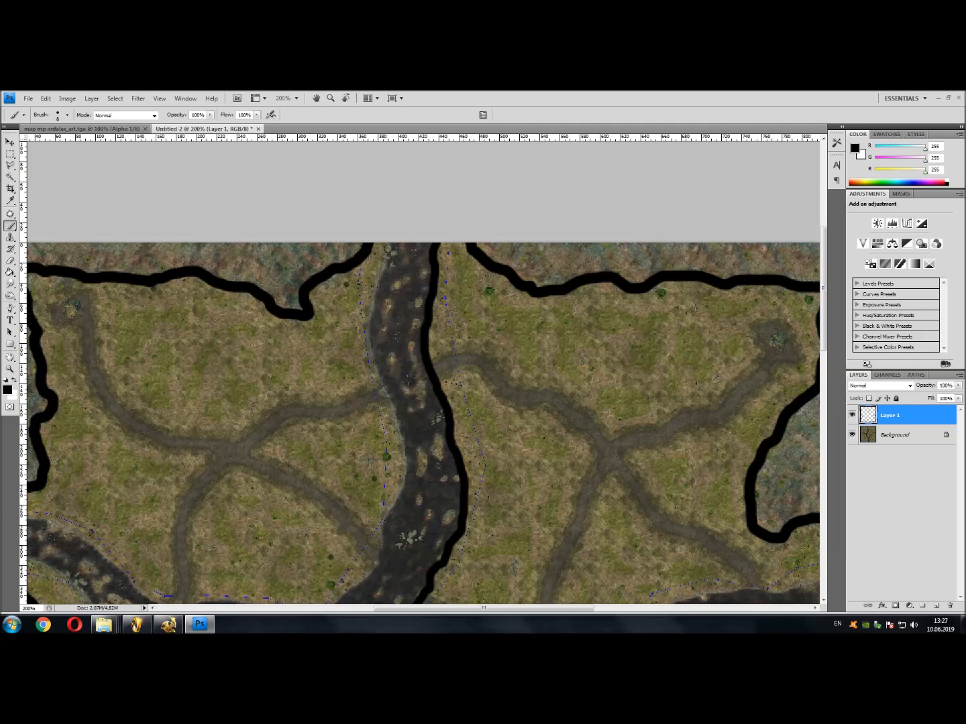
Trace the northern river's west bank in black from the map's top edge down towards the western river junction
left_click_drag(391, 246, 375, 297)
mouse_move(373, 350)
left_mouse_down()
mouse_move(396, 417)
mouse_move(401, 475)
mouse_move(367, 575)
left_mouse_up()
scroll(362, 555, "down", 8)
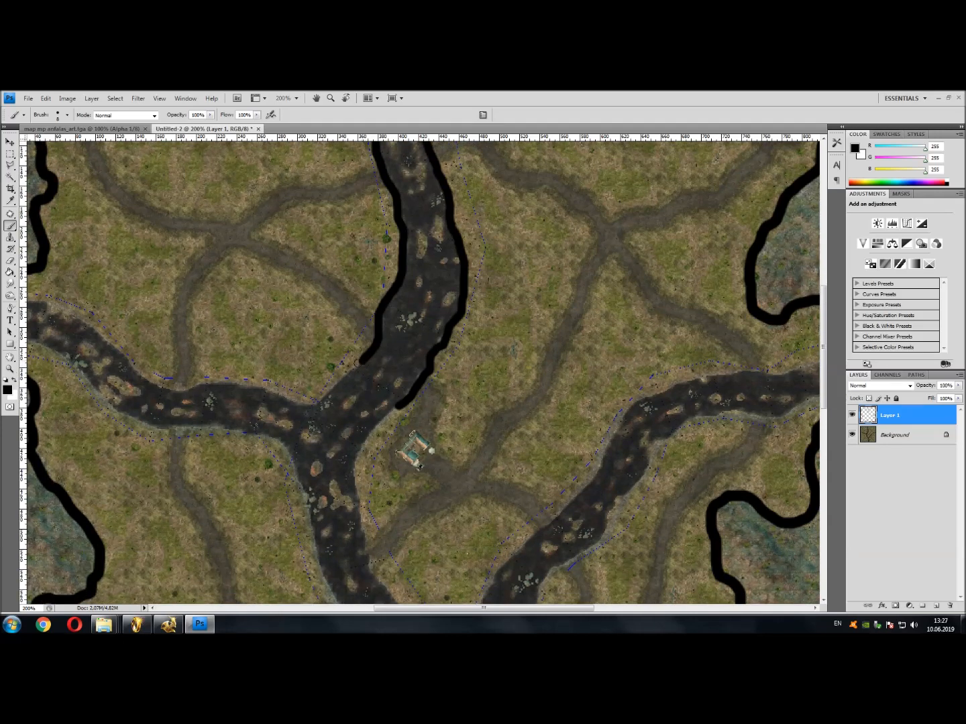
Continue the black line around the junction and along the western river's north bank to the map's west edge
mouse_move(359, 363)
left_mouse_down()
mouse_move(315, 402)
mouse_move(298, 405)
mouse_move(252, 383)
mouse_move(191, 384)
left_mouse_up()
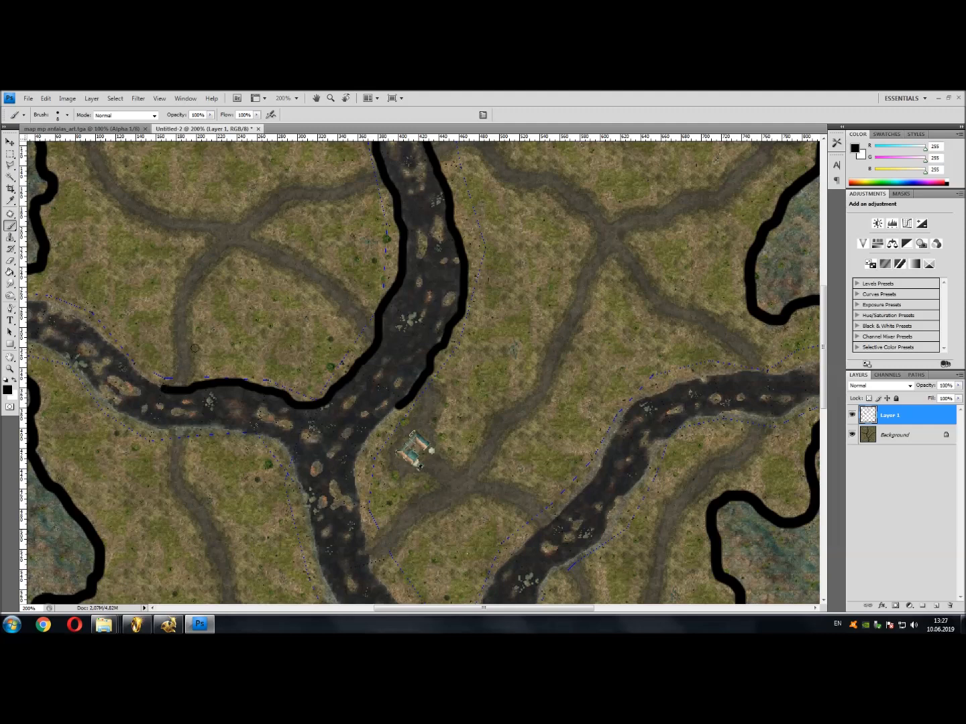
scroll(269, 377, "up", 1)
left_click_drag(425, 609, 349, 609)
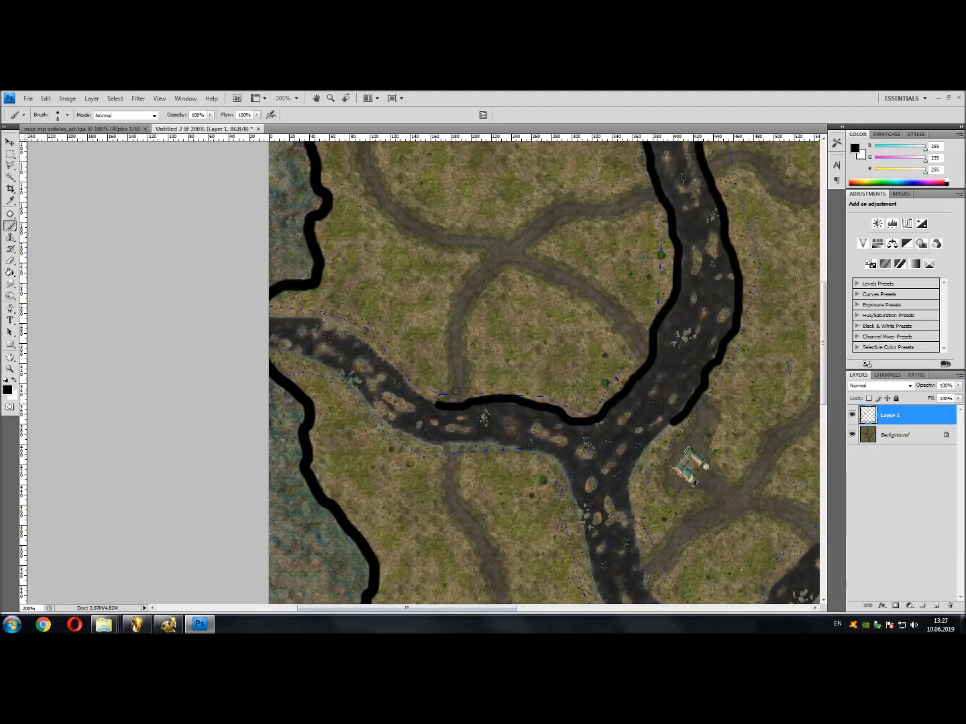
left_click_drag(438, 403, 424, 396)
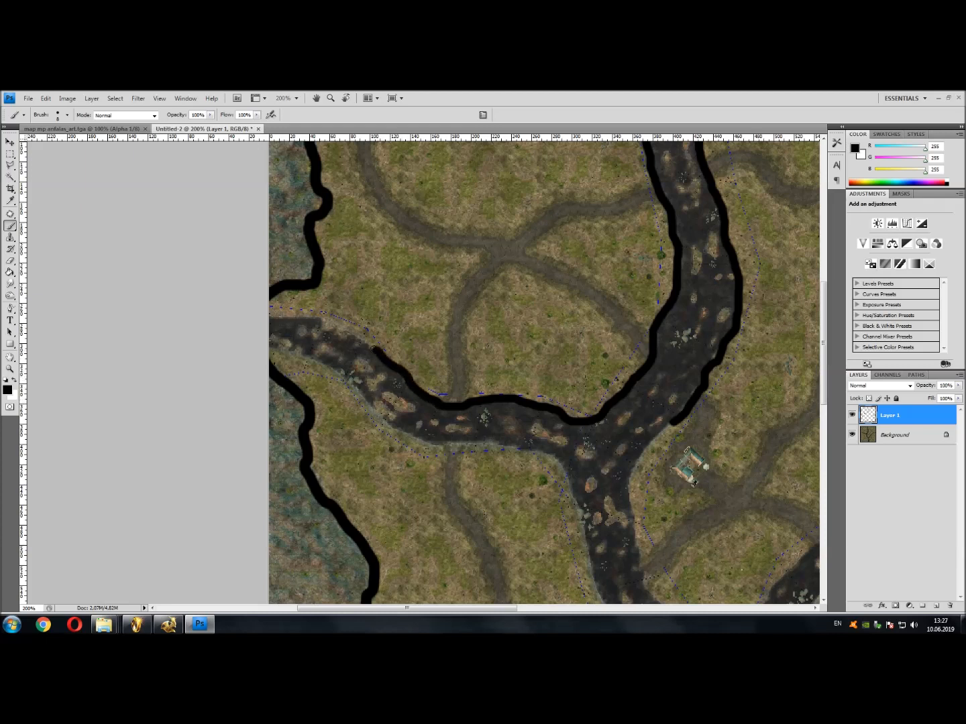
left_click_drag(312, 318, 269, 312)
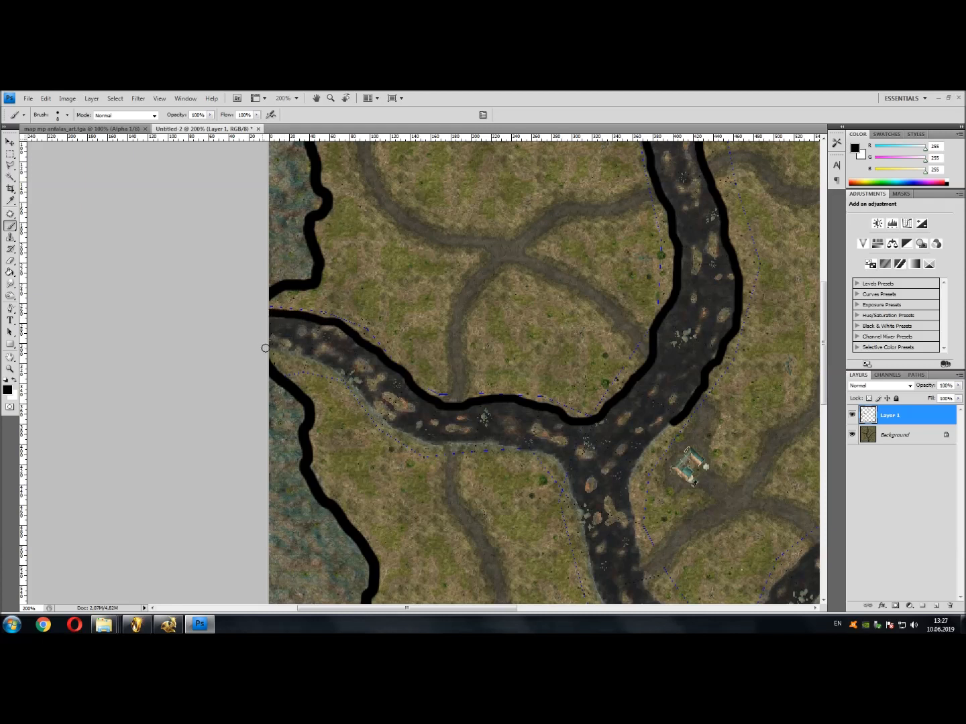
Trace the western river's south bank and the southern river's west bank in black down to the map's bottom edge
mouse_move(305, 358)
left_mouse_down()
mouse_move(354, 374)
mouse_move(392, 431)
mouse_move(554, 459)
mouse_move(576, 486)
mouse_move(590, 564)
left_mouse_up()
scroll(547, 373, "down", 5)
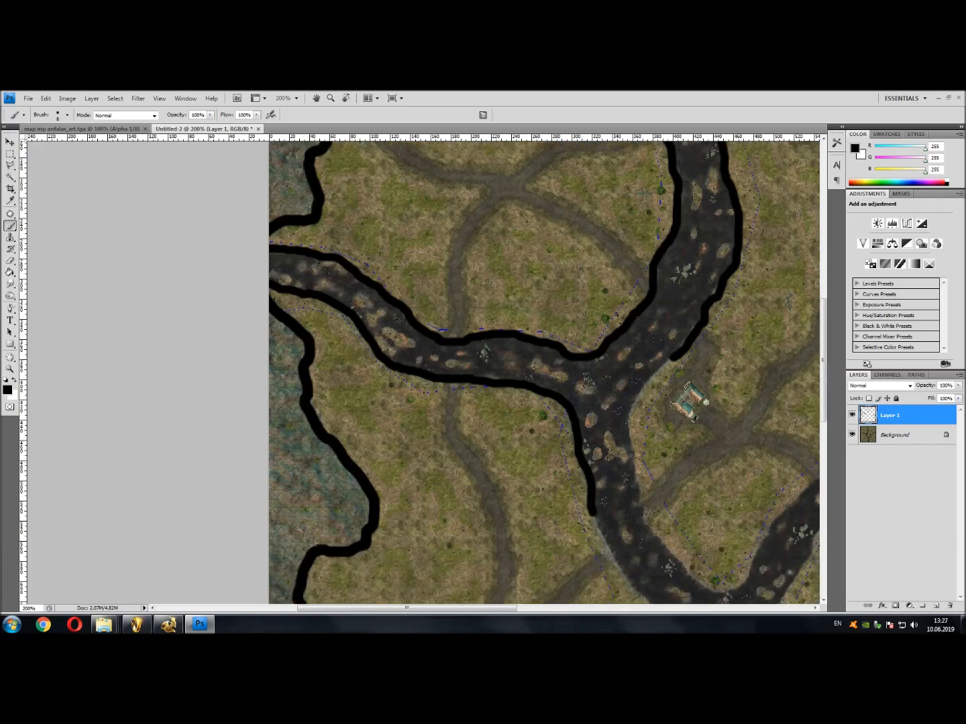
left_click_drag(447, 609, 476, 608)
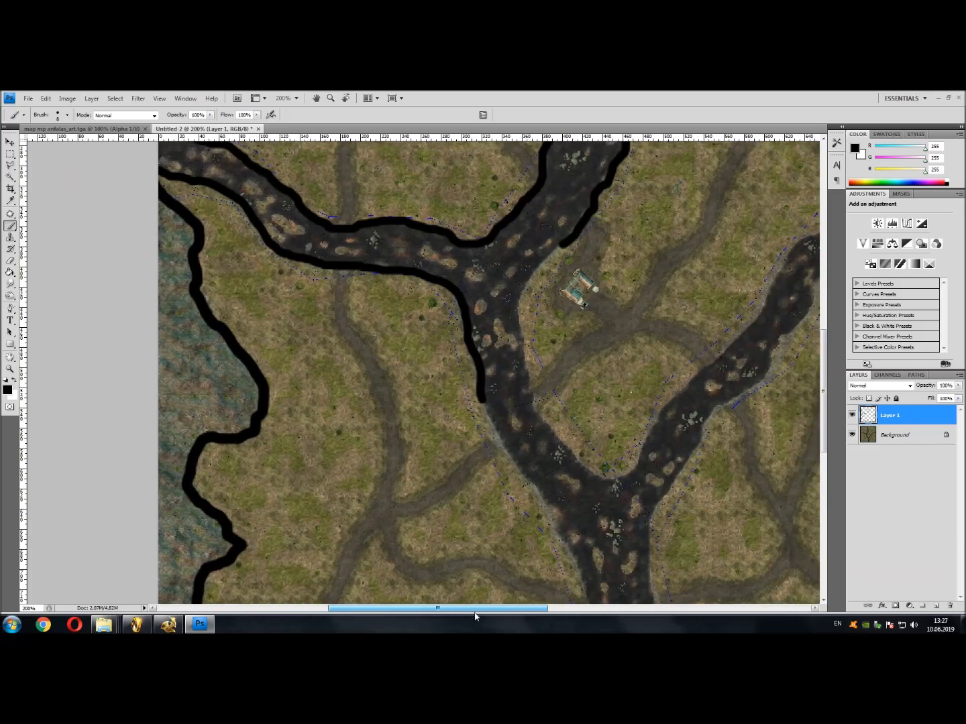
left_click_drag(484, 405, 588, 587)
scroll(587, 587, "down", 1)
scroll(574, 425, "down", 3)
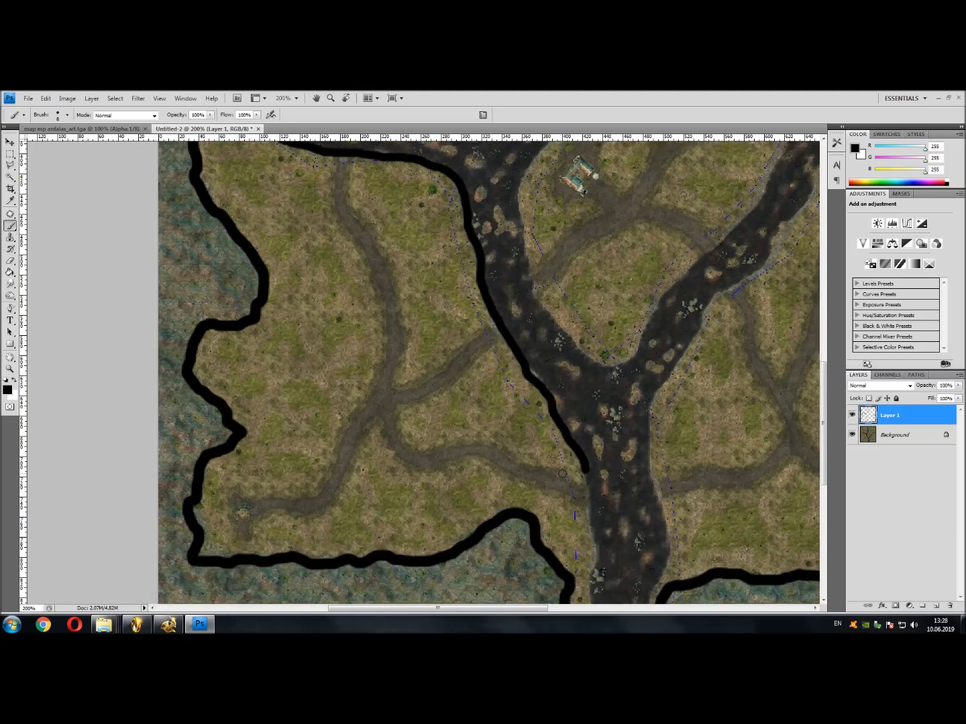
mouse_move(585, 415)
left_mouse_down()
mouse_move(596, 510)
mouse_move(591, 557)
left_mouse_up()
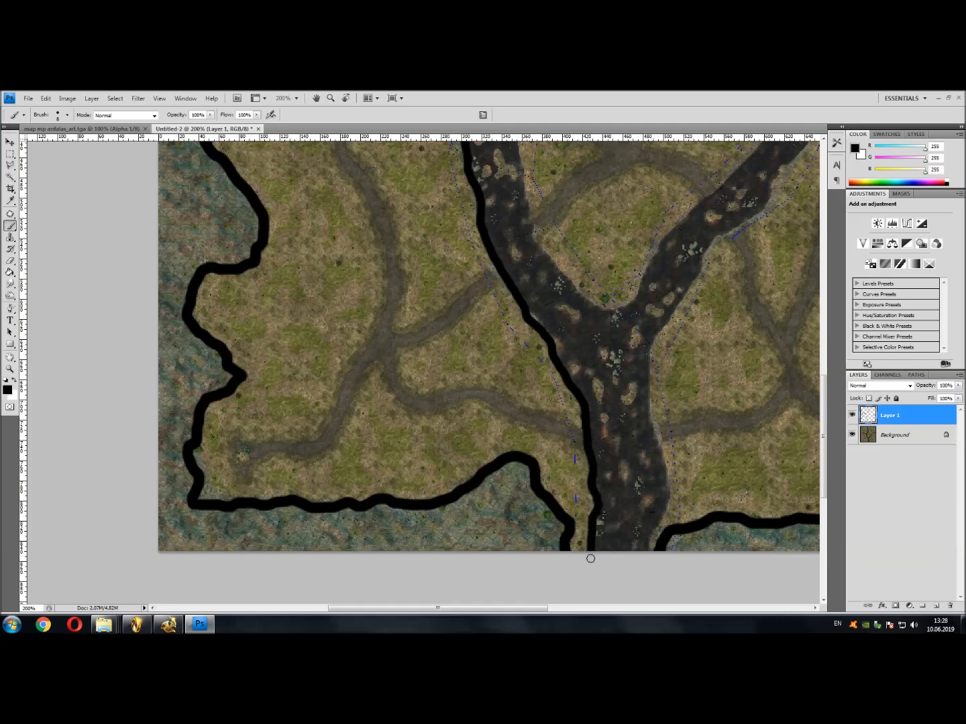
Trace the east bank in black from the end of the northern river's line down around the fork with the eastern river
scroll(581, 468, "up", 3)
scroll(571, 381, "up", 3)
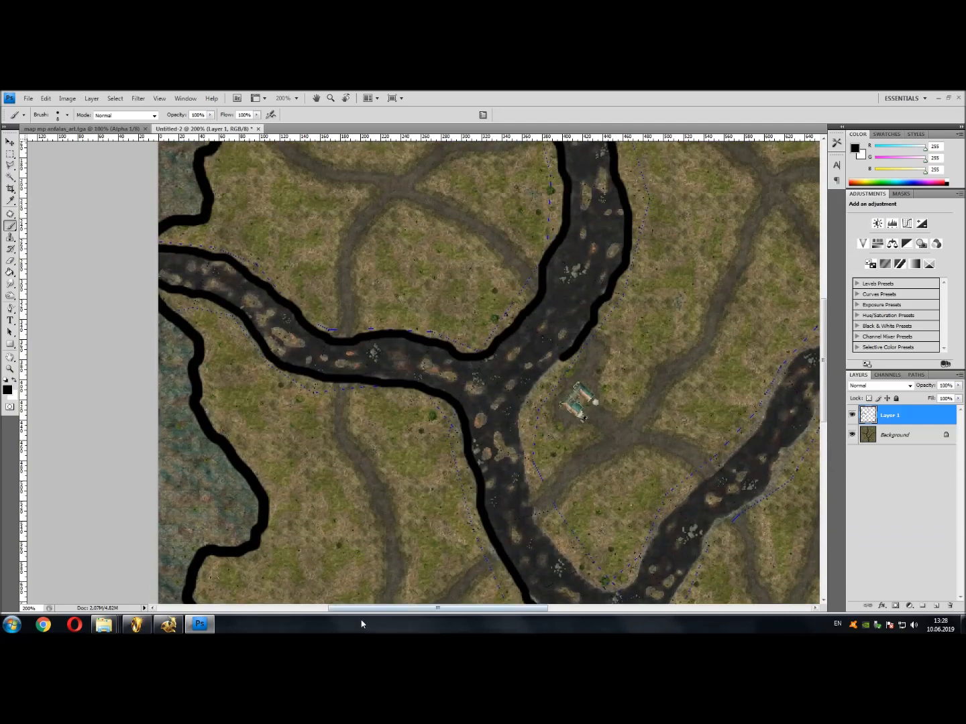
left_click_drag(430, 609, 450, 618)
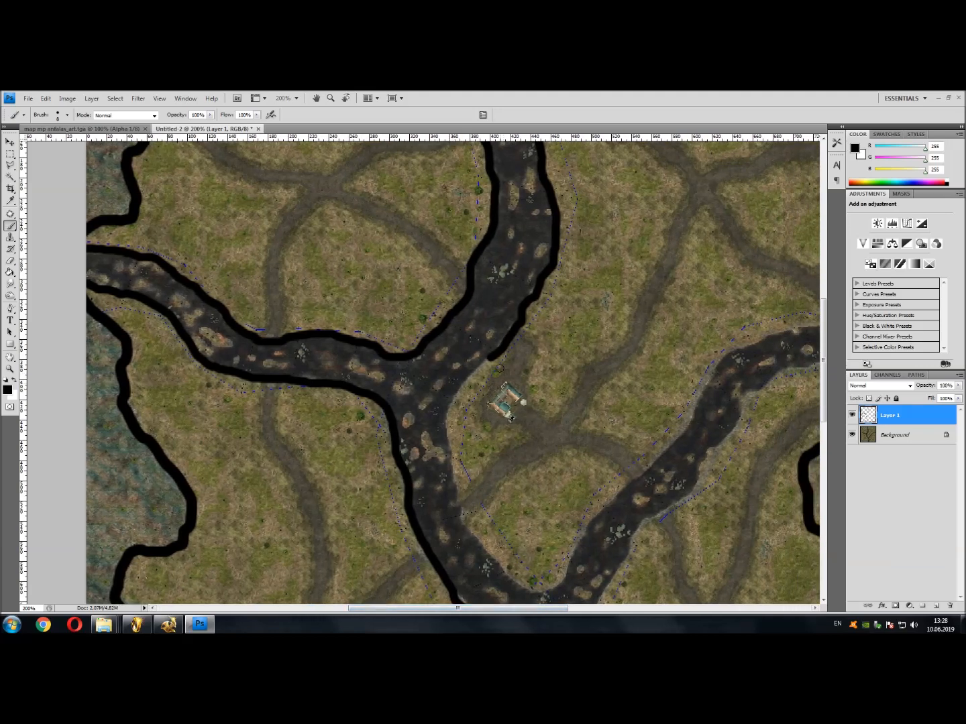
mouse_move(481, 368)
left_mouse_down()
mouse_move(449, 419)
mouse_move(463, 515)
mouse_move(525, 592)
mouse_move(552, 590)
mouse_move(575, 560)
left_mouse_up()
Trace the southern river's east bank in black from the map's bottom edge up onto the eastern river's south bank
scroll(576, 560, "down", 5)
scroll(521, 444, "down", 7)
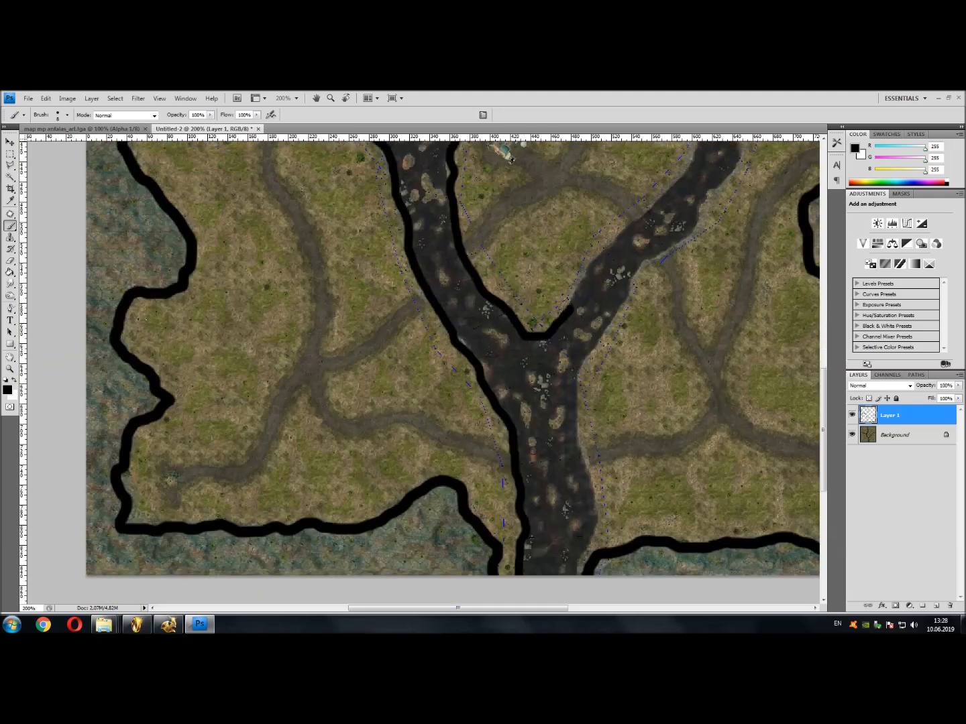
mouse_move(576, 525)
left_mouse_down()
mouse_move(595, 466)
mouse_move(573, 335)
mouse_move(625, 247)
mouse_move(635, 212)
mouse_move(697, 168)
left_mouse_up()
Trace the eastern river's north bank and complete its south bank in black out to the map's east edge
scroll(638, 195, "up", 5)
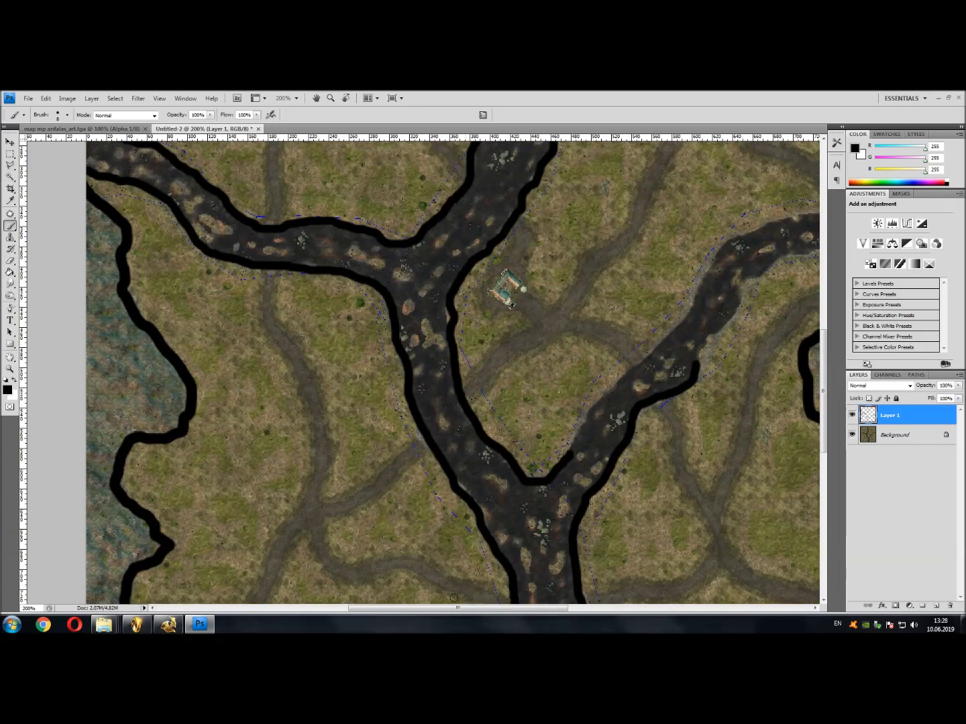
left_click_drag(455, 608, 504, 608)
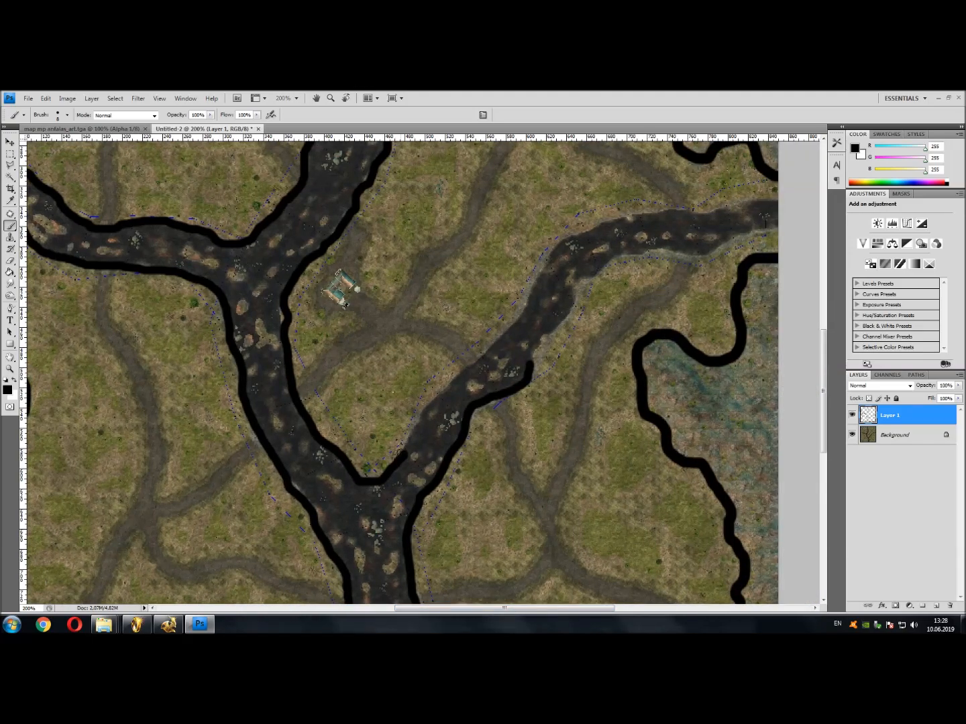
mouse_move(403, 453)
left_mouse_down()
mouse_move(421, 407)
mouse_move(515, 328)
mouse_move(563, 238)
mouse_move(577, 234)
mouse_move(586, 360)
mouse_move(623, 346)
mouse_move(781, 327)
left_mouse_up()
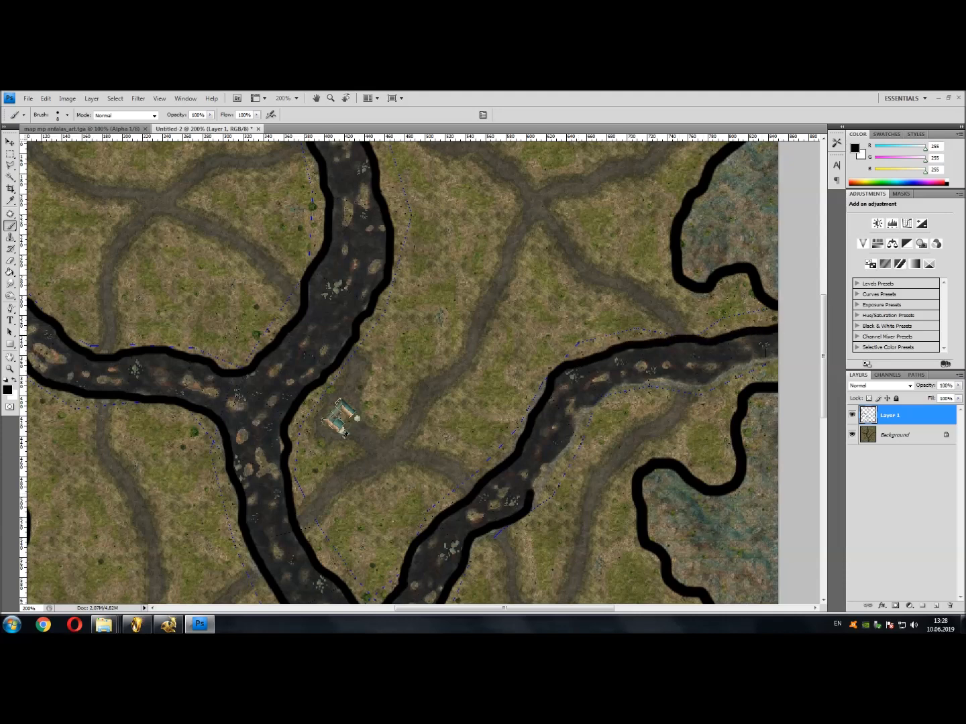
mouse_move(528, 489)
left_mouse_down()
mouse_move(576, 435)
mouse_move(579, 415)
mouse_move(633, 387)
left_mouse_up()
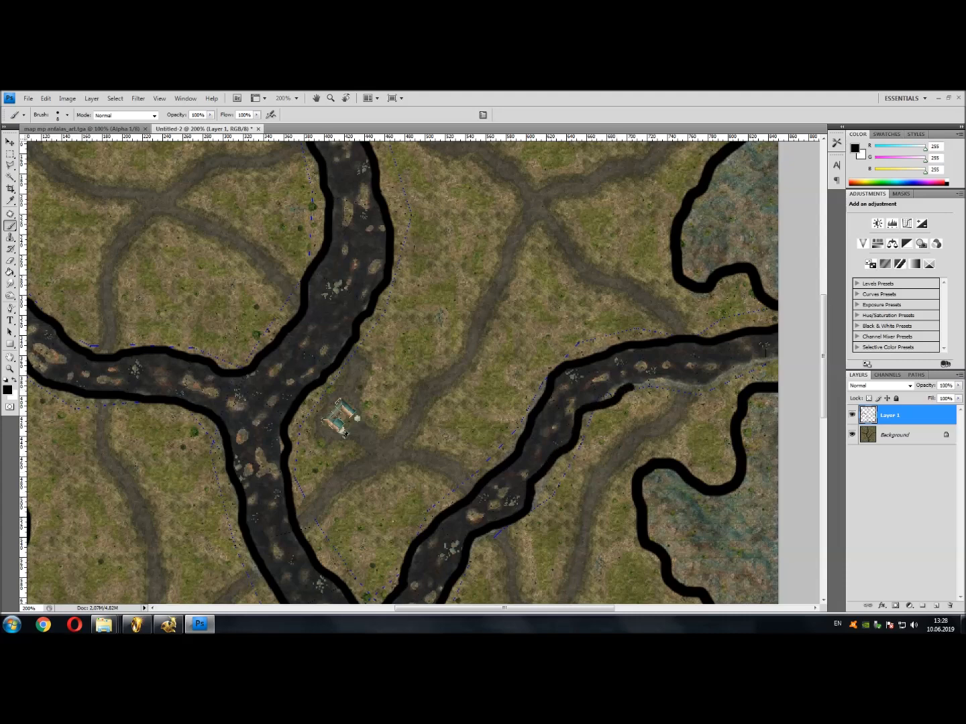
key("ctrl+z")
mouse_move(529, 493)
left_mouse_down()
mouse_move(559, 454)
mouse_move(574, 417)
mouse_move(629, 382)
mouse_move(703, 379)
mouse_move(764, 359)
left_mouse_up()
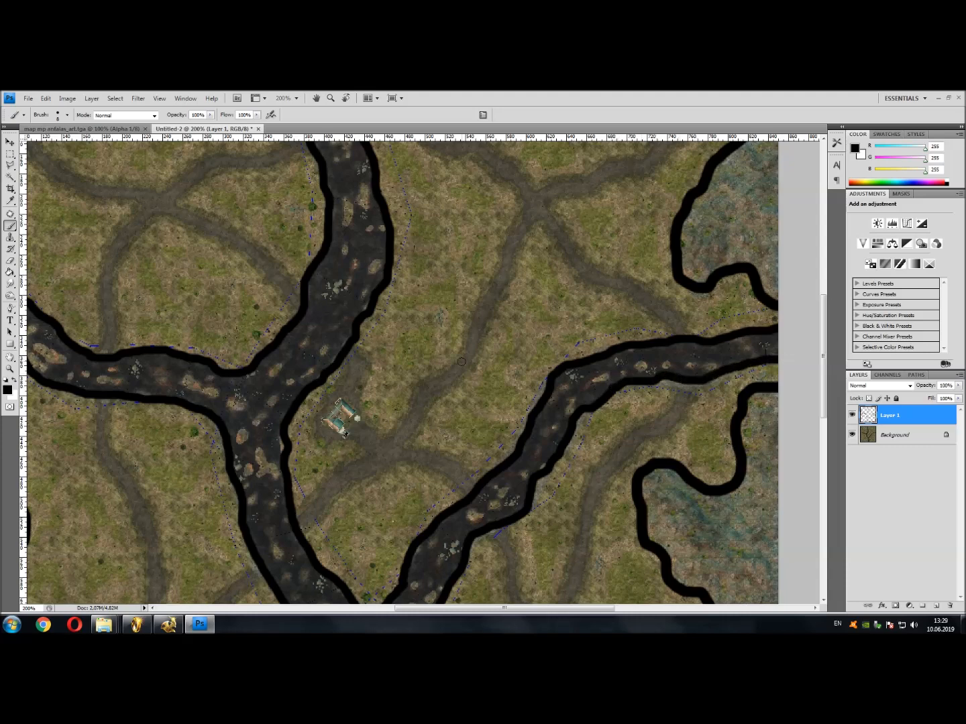
Check the whole black outline drawing with the Background layer temporarily hidden
scroll(462, 362, "down", 3)
key("ctrl+minus")
key("ctrl+minus")
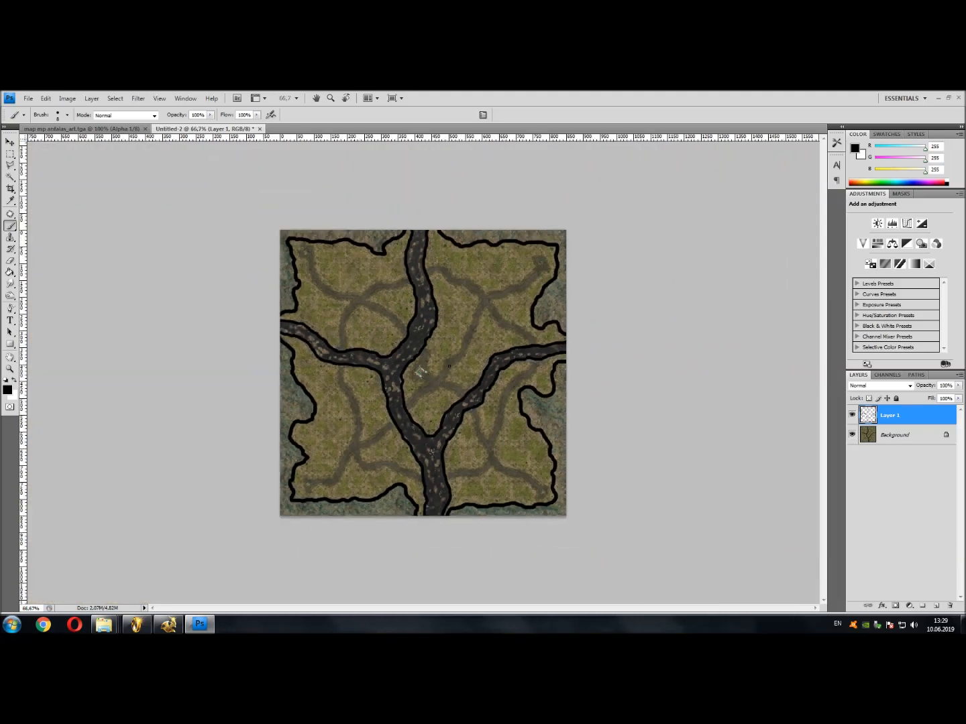
key("ctrl+plus")
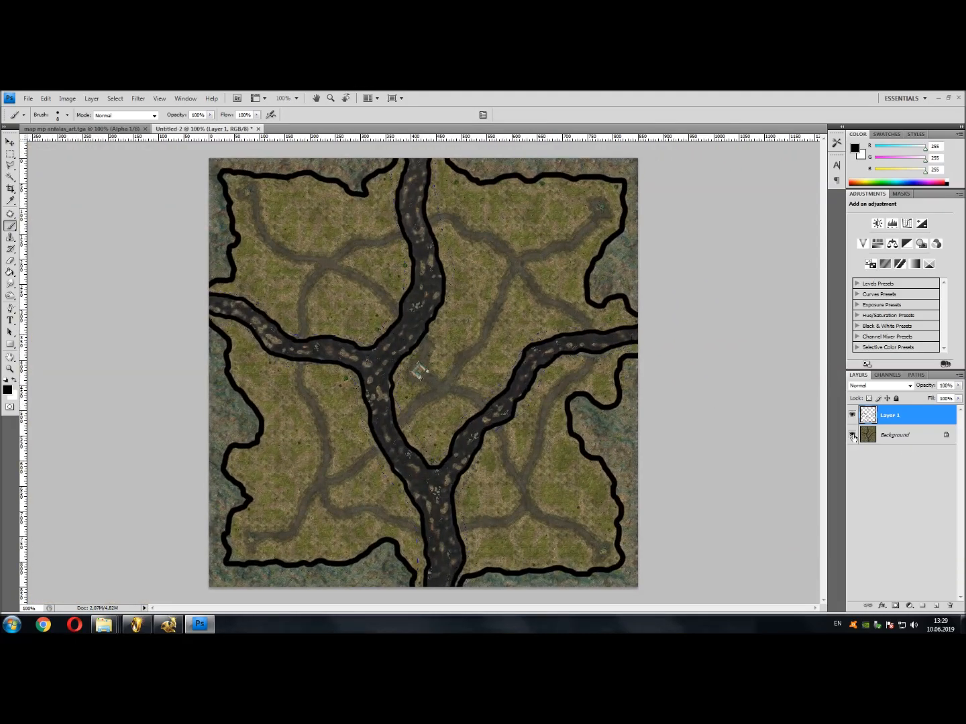
left_click(852, 436)
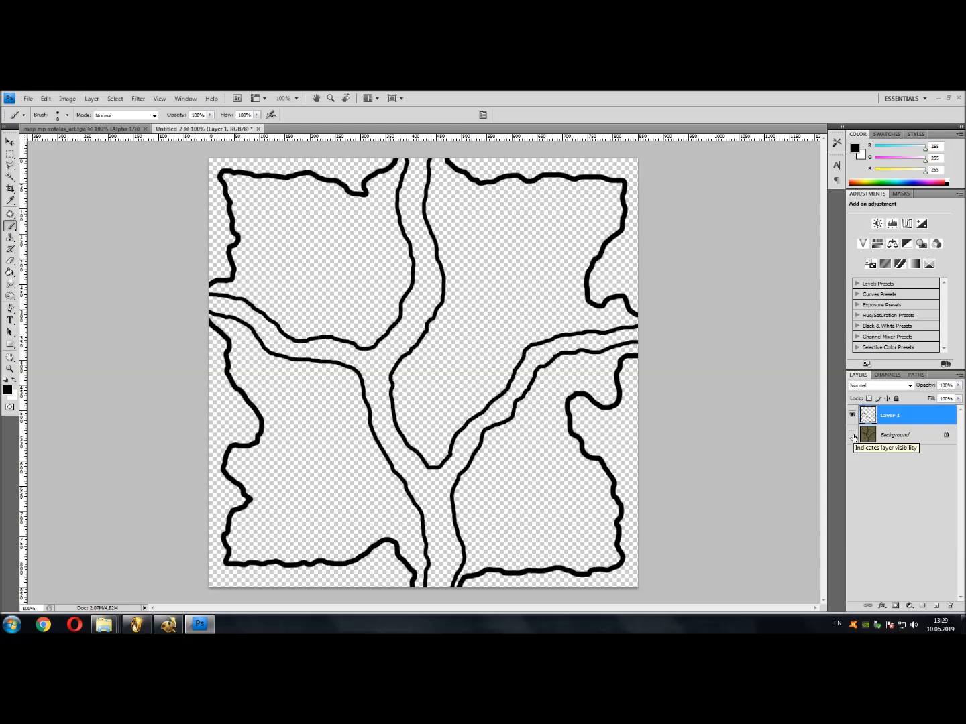
left_click(852, 435)
Set the brush diameter to 7 px and draw black hatch lines across the northwest rocky area's western strip
key("ctrl+plus")
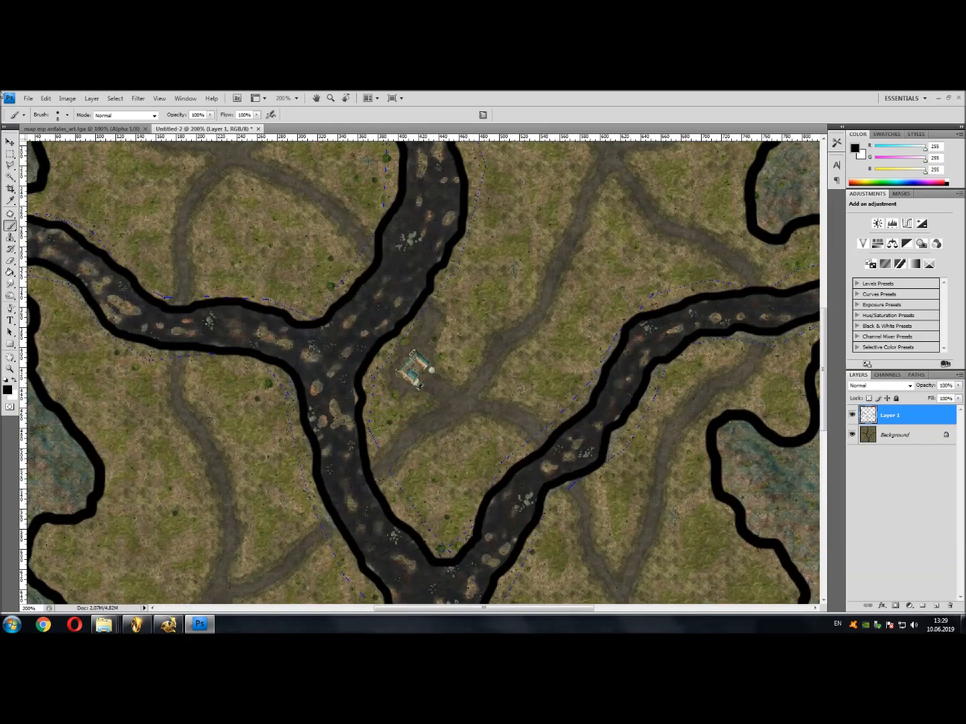
left_click(68, 116)
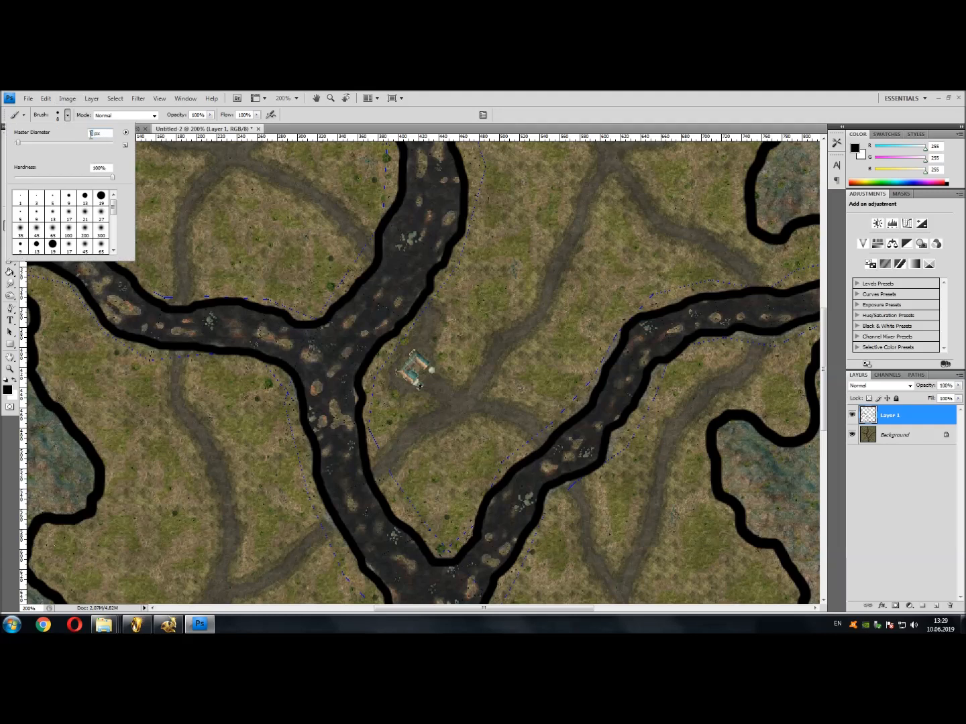
type("7")
mouse_move(826, 420)
left_mouse_down()
mouse_move(837, 324)
mouse_move(838, 351)
left_mouse_up()
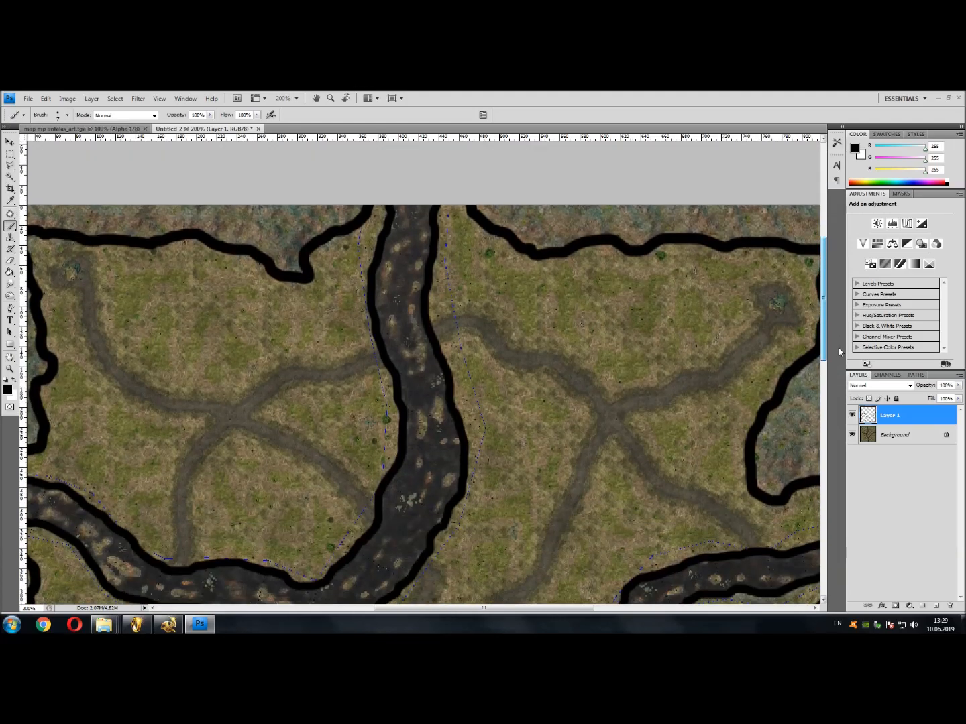
left_click_drag(445, 609, 355, 611)
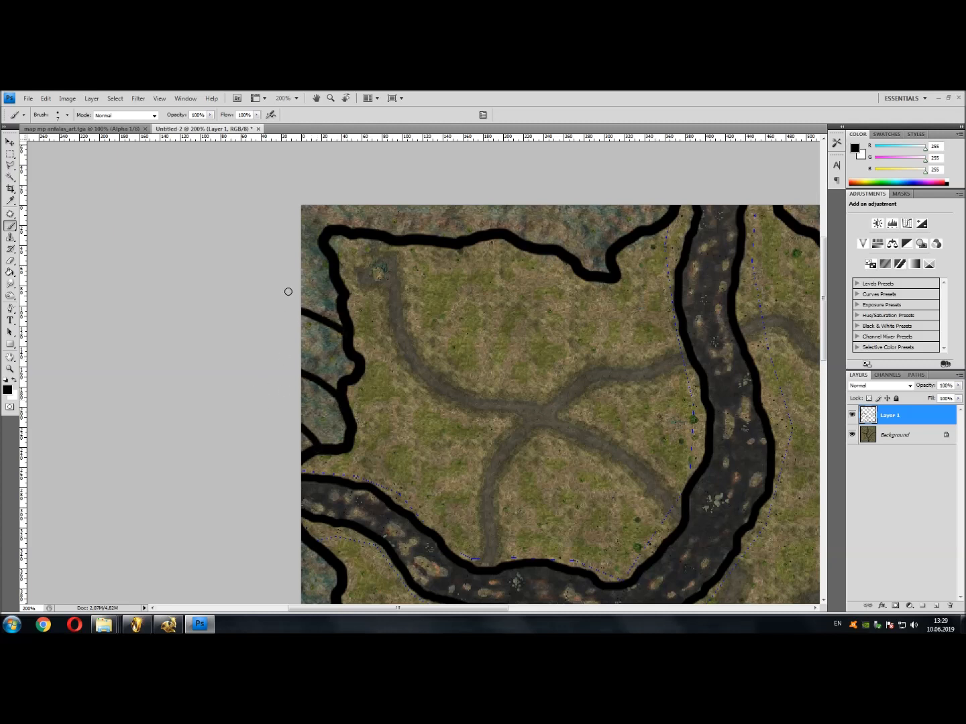
Hatch the northwest corner and draw diagonal lines from the rocky area's outline up to the map's top edge
scroll(298, 274, "up", 3)
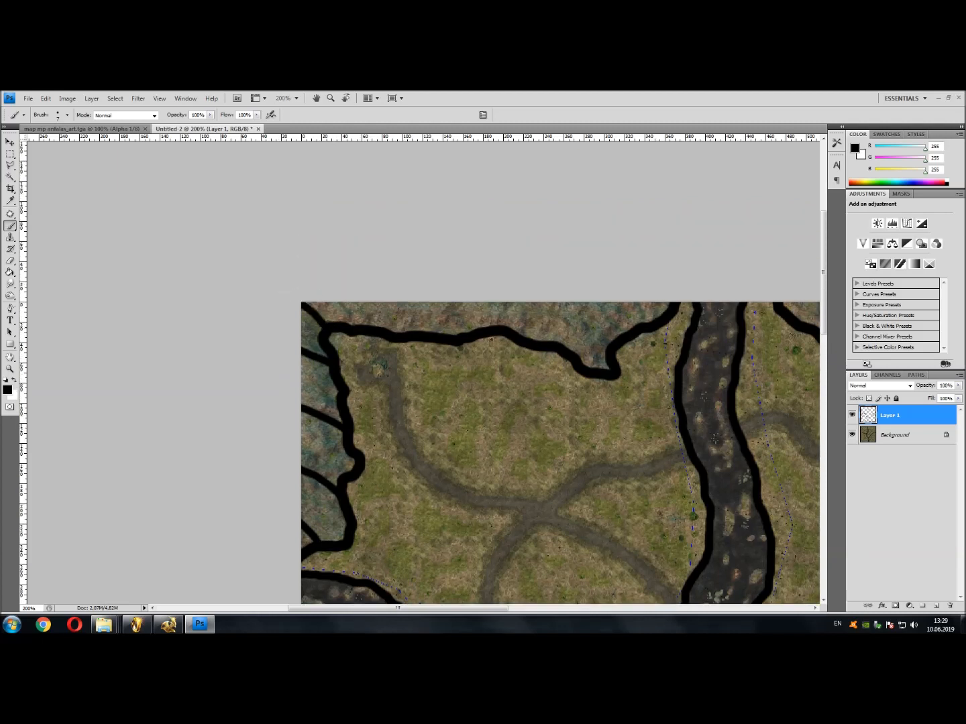
left_click_drag(379, 327, 416, 295)
left_click_drag(453, 333, 506, 283)
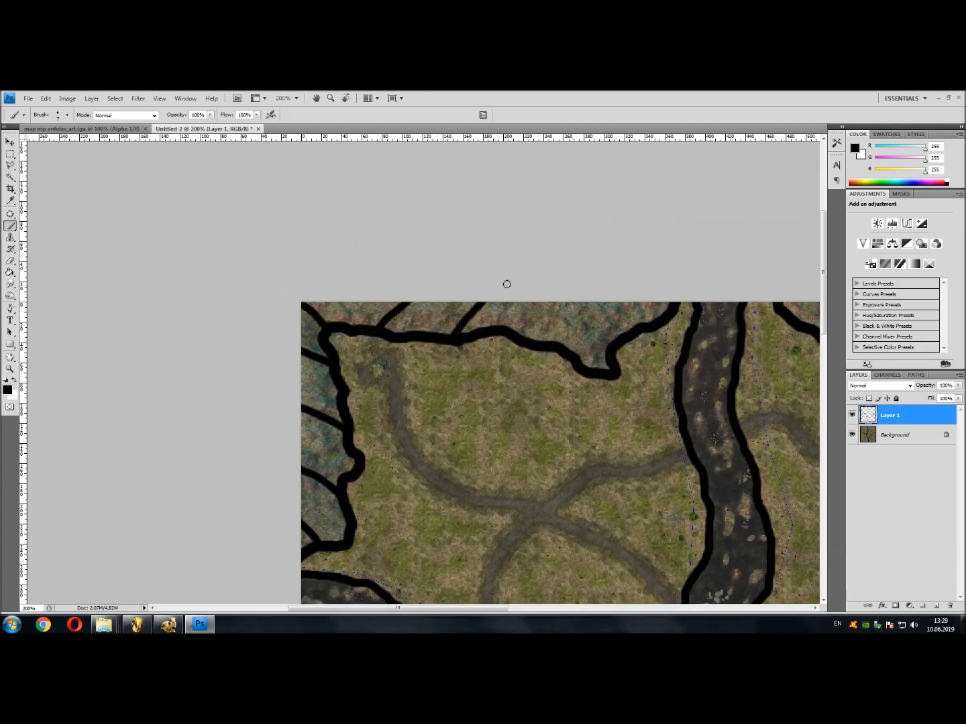
left_click_drag(528, 337, 577, 281)
Draw the last northwest hatch line near the northern river, redoing it until it slants opposite to the others
left_click_drag(613, 343, 628, 275)
scroll(443, 526, "down", 1)
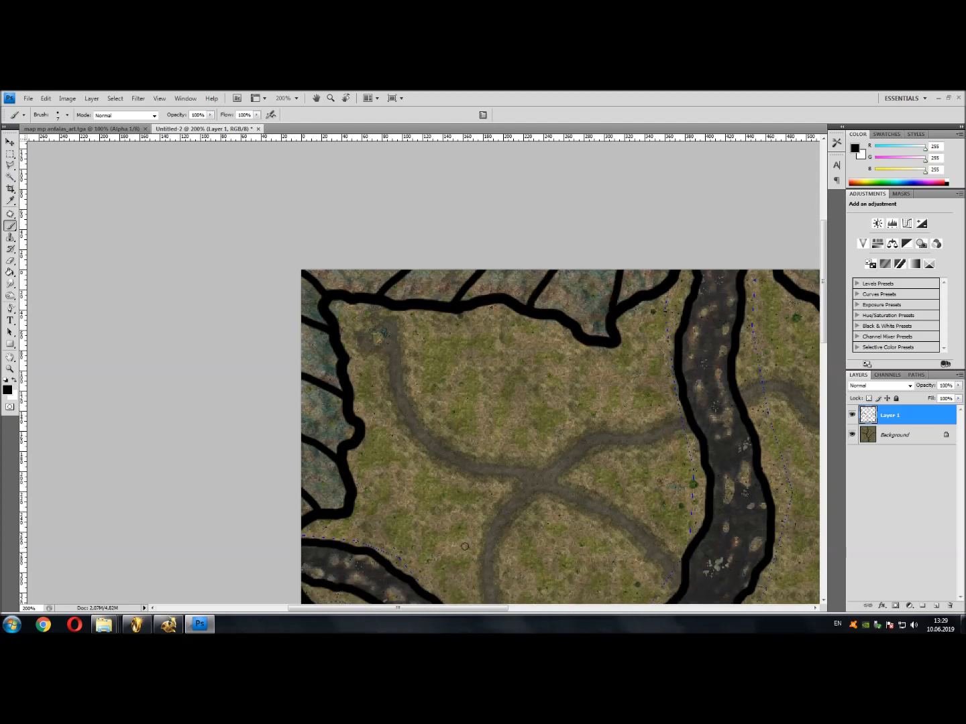
key("ctrl+z")
left_click_drag(582, 325, 637, 260)
scroll(518, 426, "down", 2)
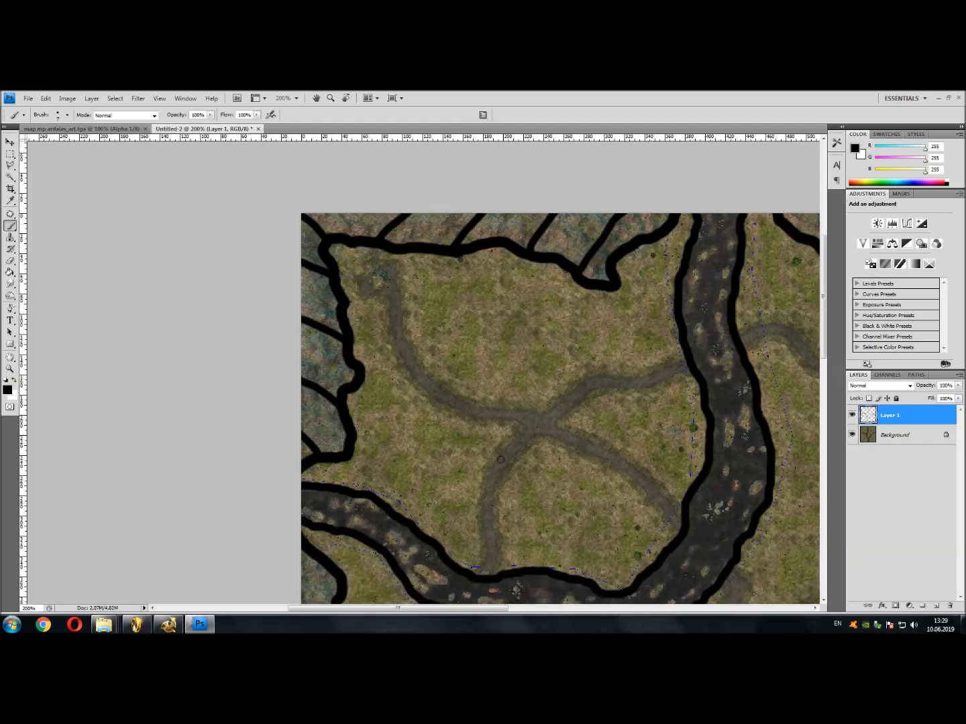
key("ctrl+z")
left_click_drag(623, 243, 566, 206)
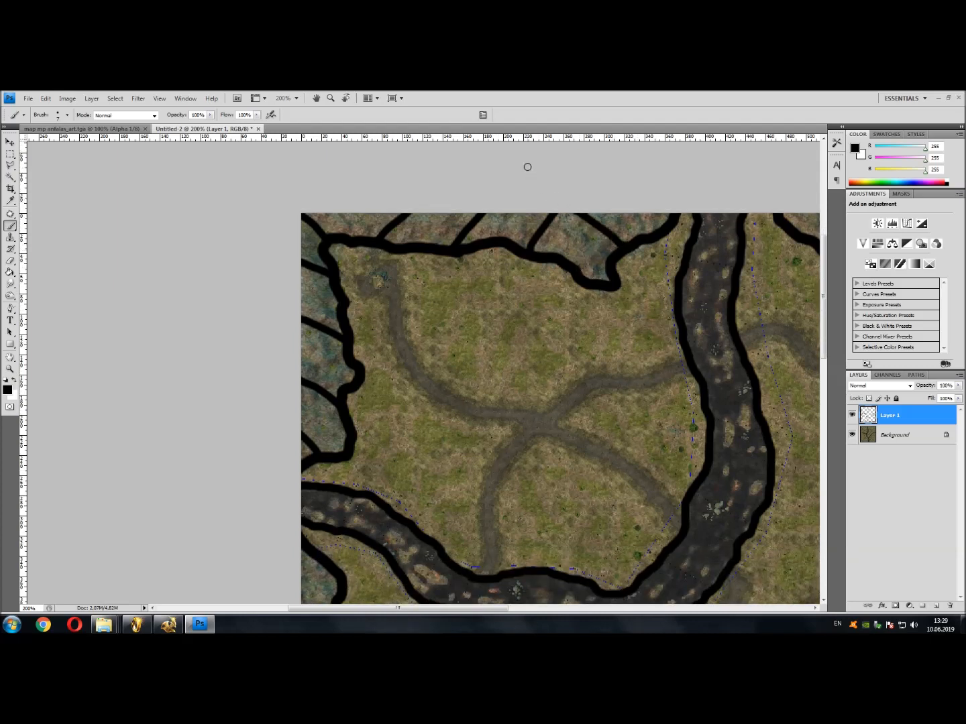
Examine the northwest hatching on the whole map with the Background layer temporarily hidden
scroll(496, 269, "down", 4)
scroll(481, 292, "up", 3)
scroll(485, 295, "down", 1)
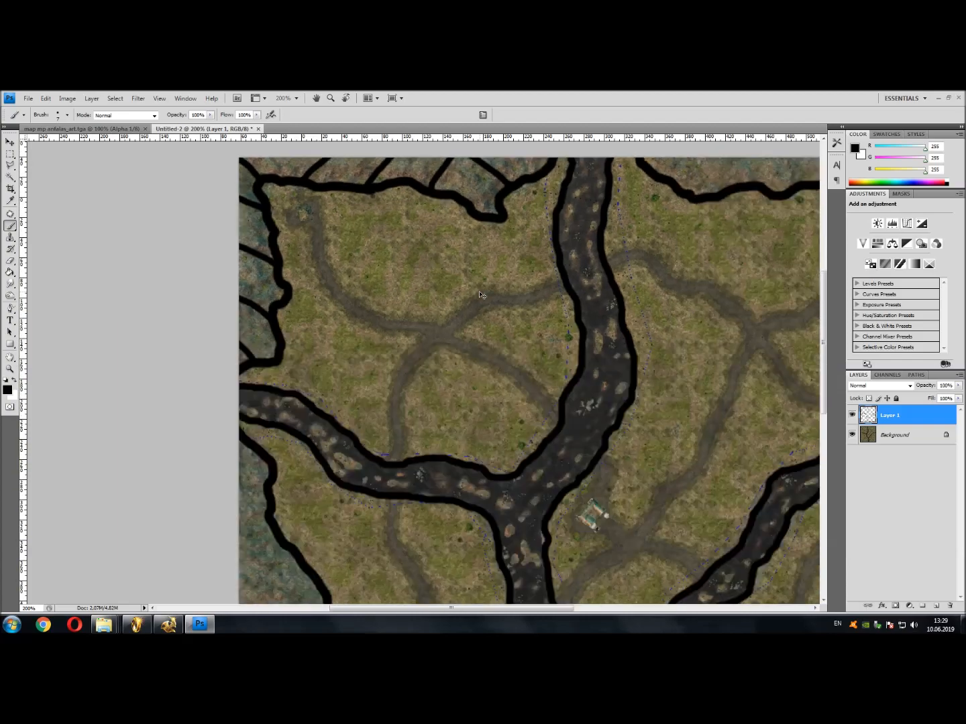
left_click(852, 435)
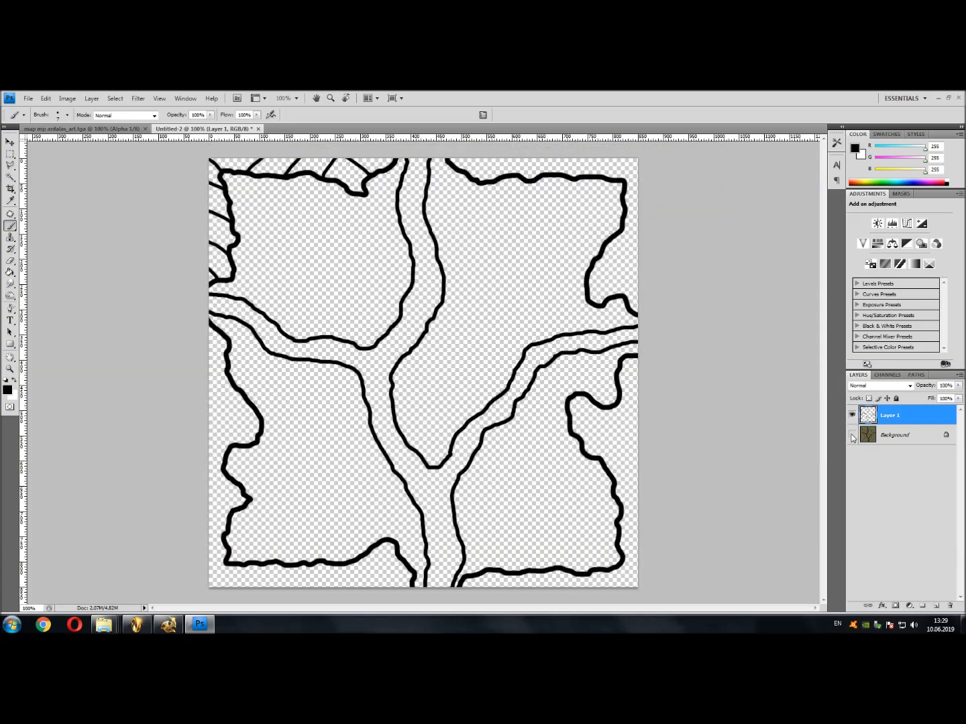
left_click(852, 435)
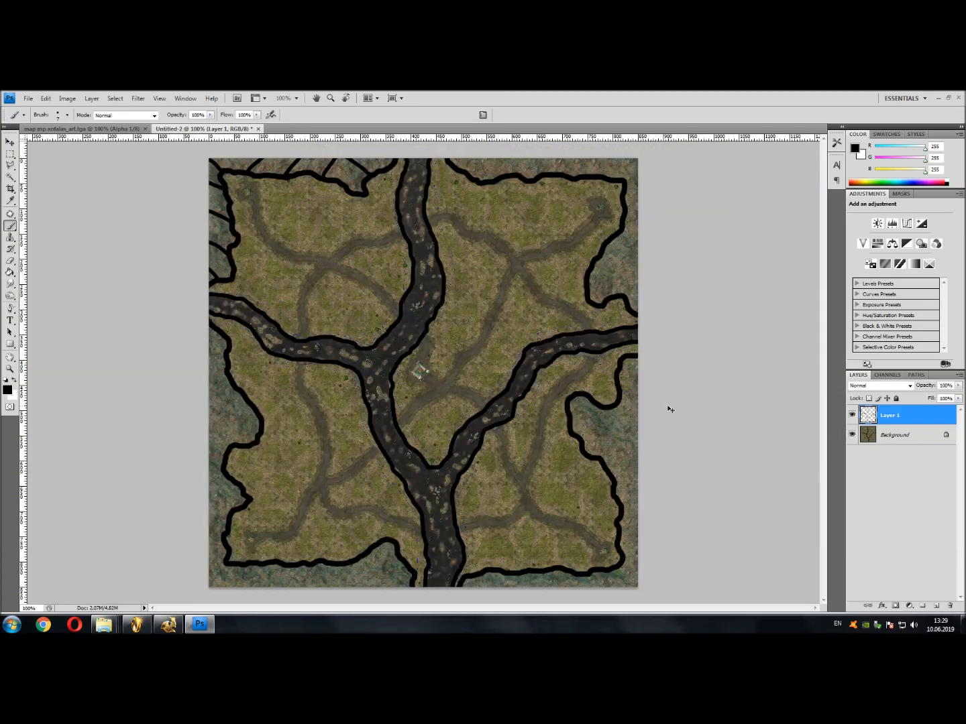
Draw four black diagonal hatch lines from the northeast rocky area's outline up to the map's top edge
scroll(668, 406, "up", 1)
scroll(667, 406, "up", 10)
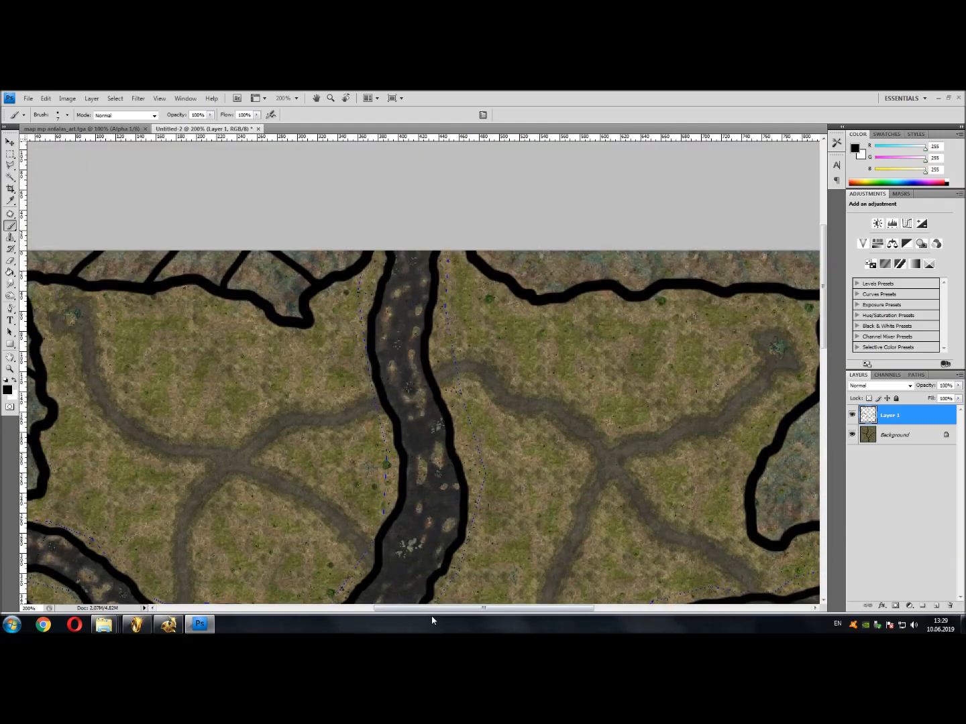
left_click_drag(432, 609, 489, 610)
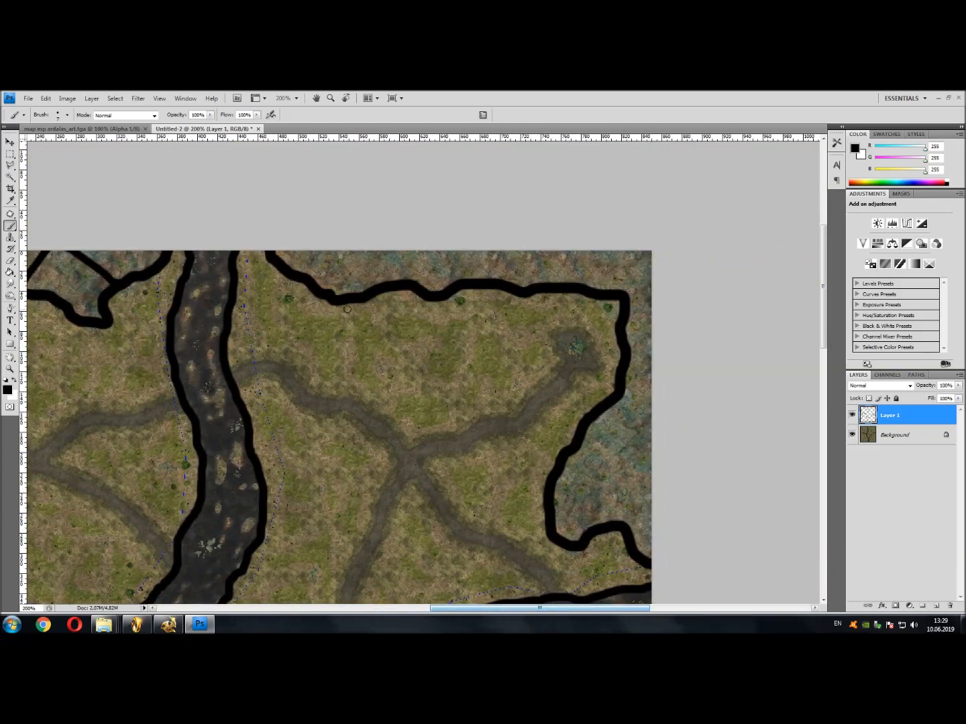
left_click_drag(309, 278, 344, 238)
left_click_drag(394, 281, 417, 250)
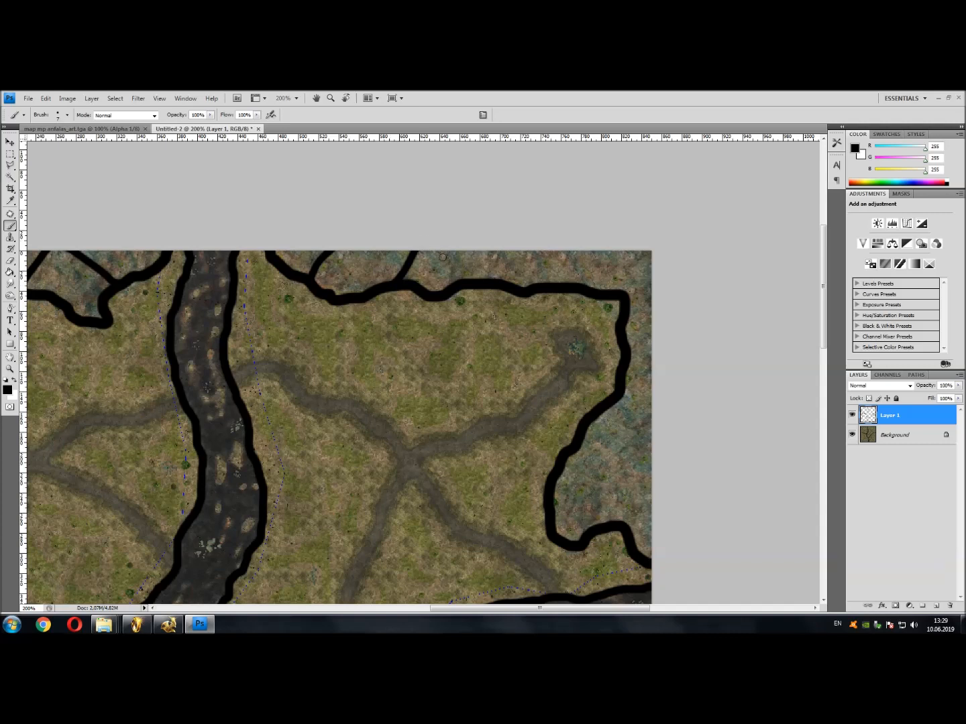
left_click_drag(474, 278, 537, 241)
left_click_drag(574, 281, 601, 226)
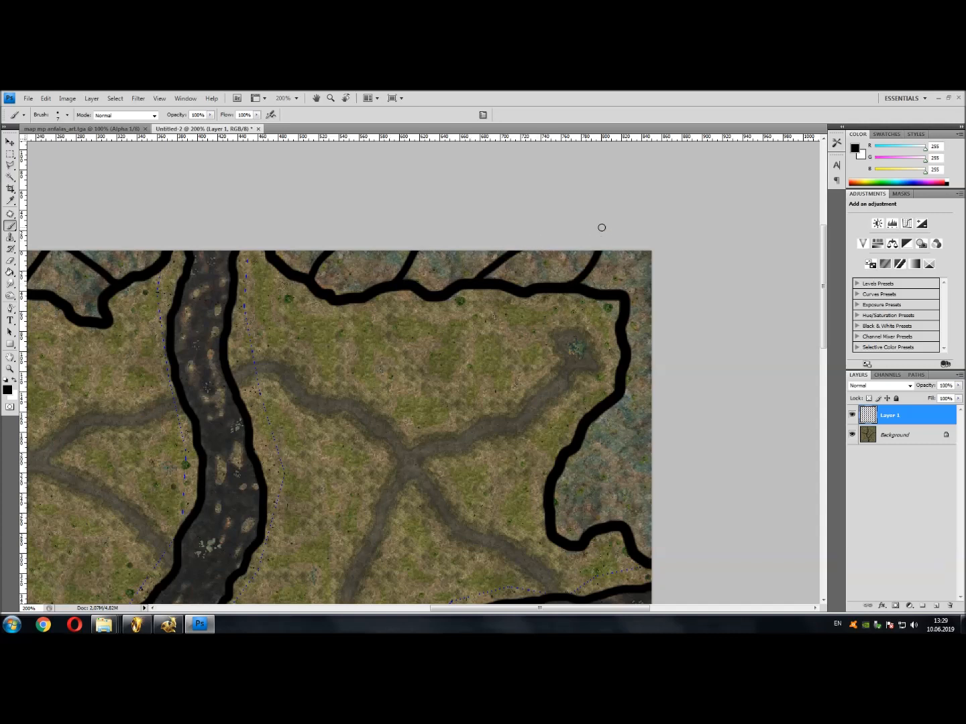
Hatch the northeast corner and the narrow strip below it with lines running to the map's east edge
left_click_drag(628, 343, 702, 331)
mouse_move(621, 398)
left_mouse_down()
mouse_move(664, 383)
mouse_move(715, 381)
left_mouse_up()
key("ctrl+z")
left_click_drag(621, 395, 689, 391)
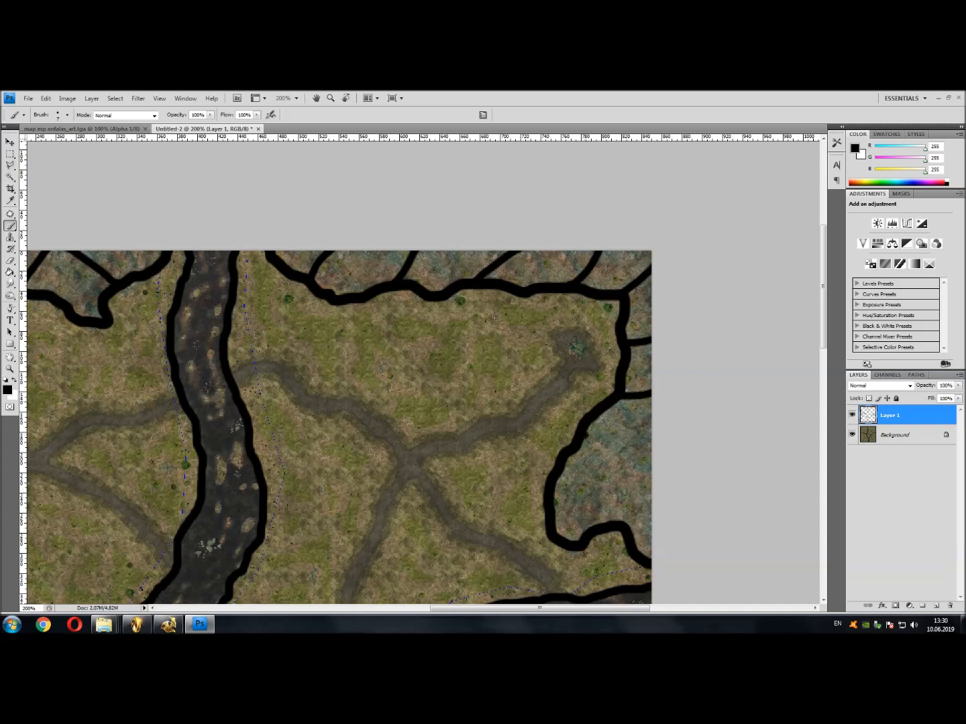
Draw two downward-sloping hatch lines across the wide lower part of the northeast rocky area, redoing them until they run roughly parallel
left_click_drag(585, 436, 693, 436)
key("ctrl+z")
left_click_drag(553, 515, 719, 504)
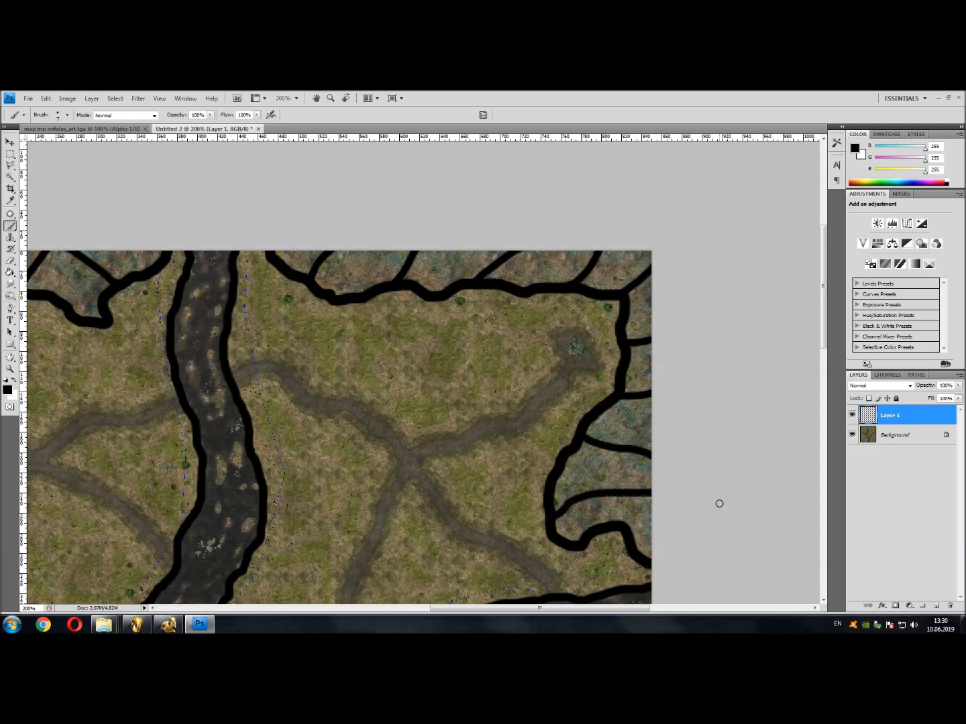
key("ctrl+z")
left_click_drag(637, 517, 694, 502)
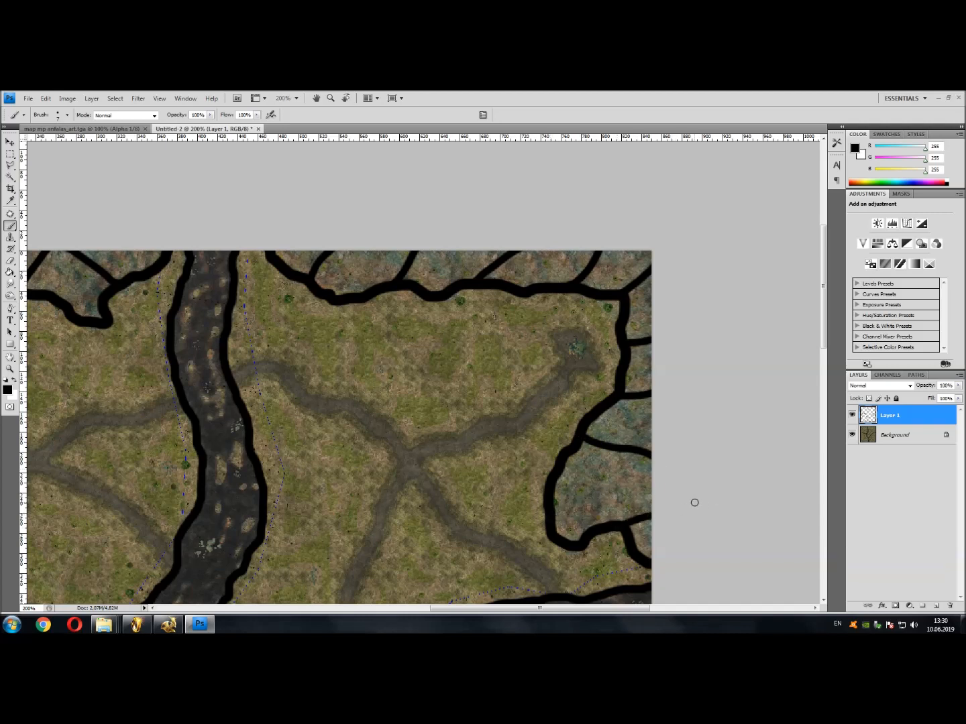
key("ctrl+z")
mouse_move(558, 481)
left_mouse_down()
mouse_move(620, 504)
mouse_move(673, 504)
left_mouse_up()
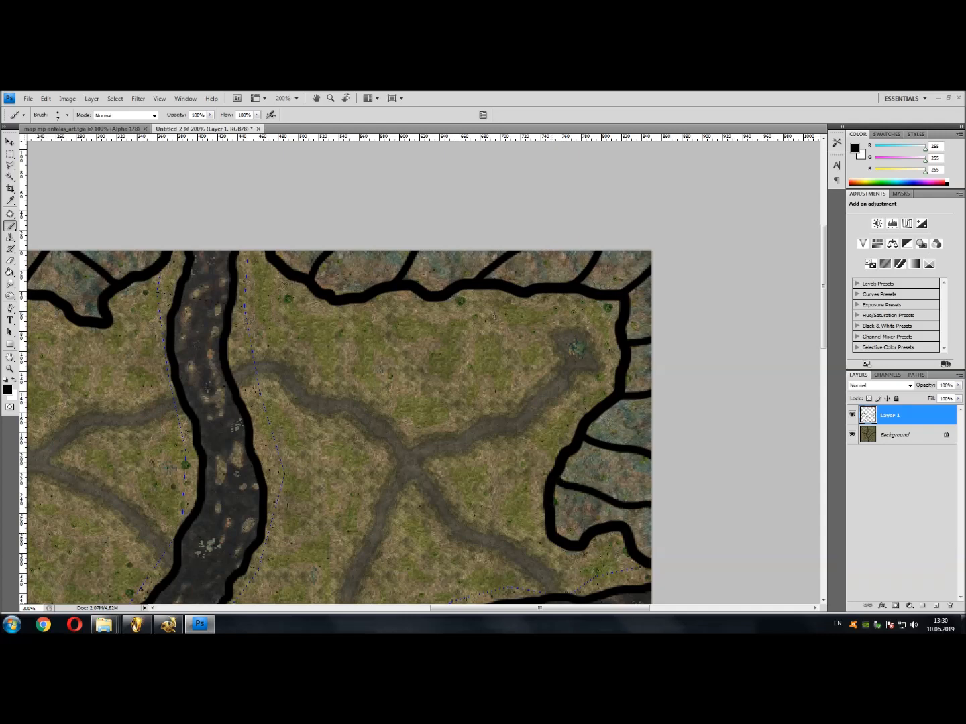
Draw two hatch lines to the east edge in the upper part of the rocky area south of the eastern river
scroll(680, 473, "down", 6)
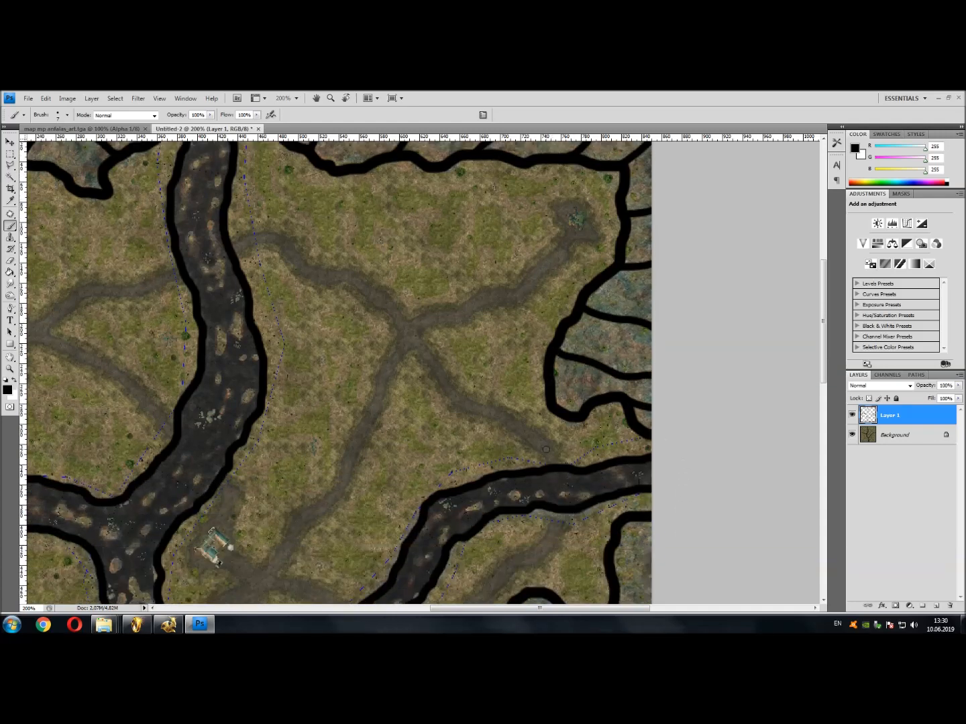
scroll(545, 450, "down", 4)
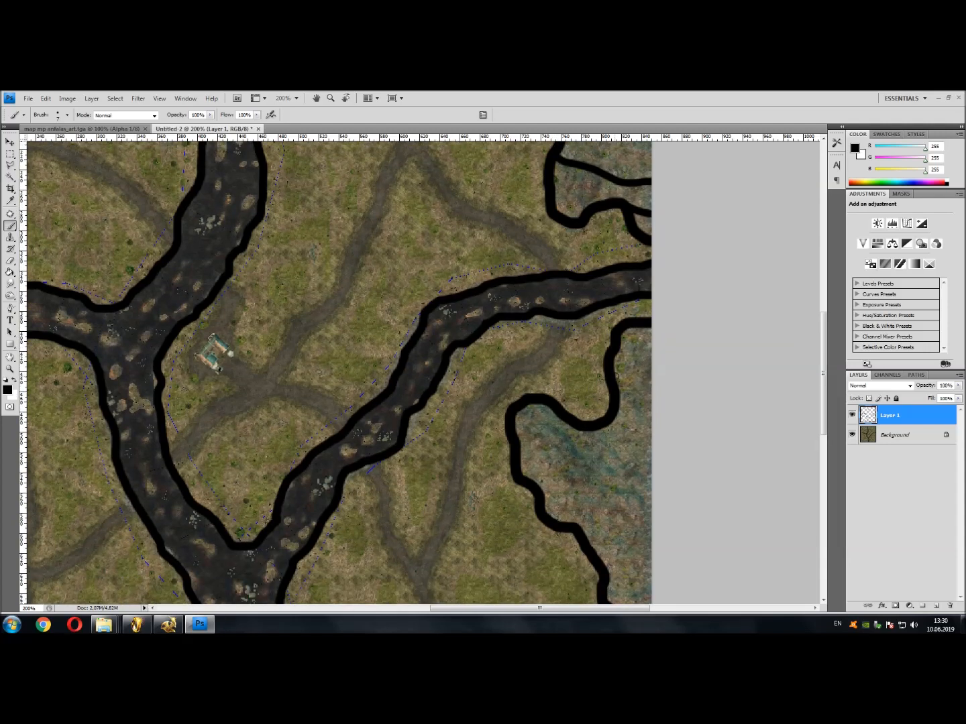
left_click_drag(615, 375, 677, 400)
key("ctrl+z")
left_click_drag(617, 389, 676, 397)
key("ctrl+z")
left_click_drag(613, 361, 658, 380)
left_click_drag(609, 429, 685, 448)
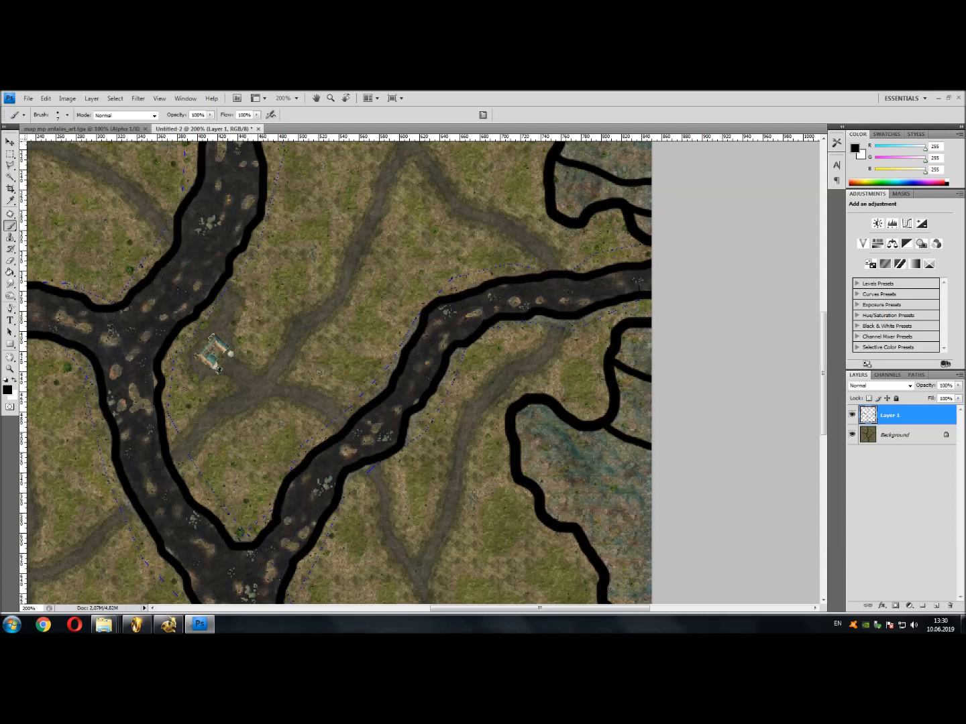
Draw two hatch lines across the widest part of the southeast rocky area, redoing the strokes until they are well spaced
left_click_drag(541, 493, 696, 500)
key("ctrl+z")
left_click_drag(546, 494, 697, 481)
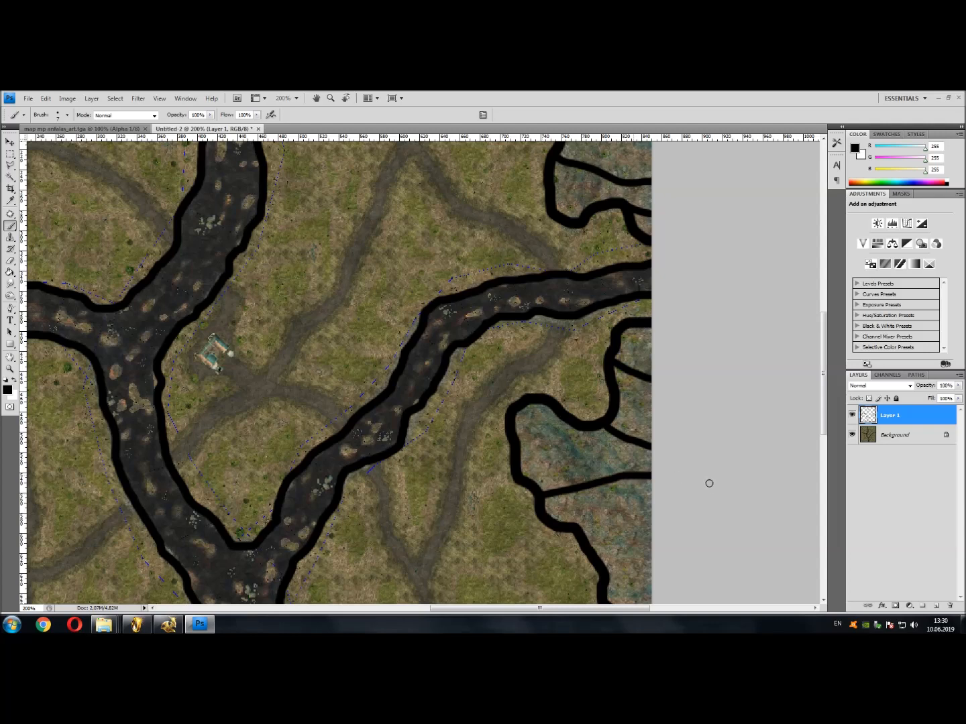
scroll(637, 497, "down", 3)
key("ctrl+z")
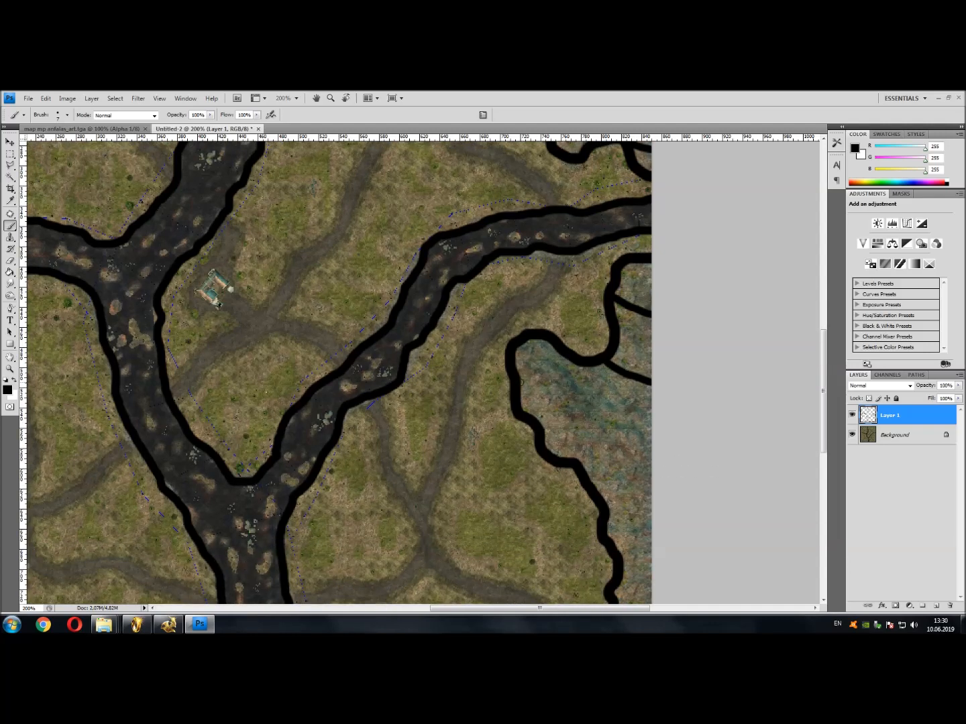
left_click_drag(521, 387, 685, 440)
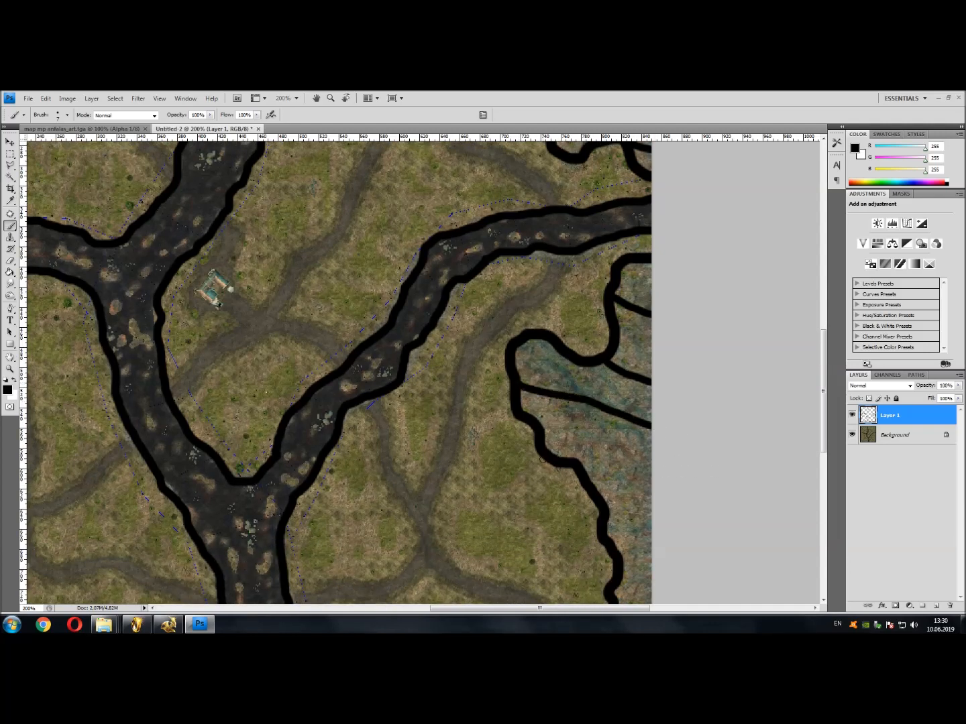
left_click_drag(580, 468, 671, 466)
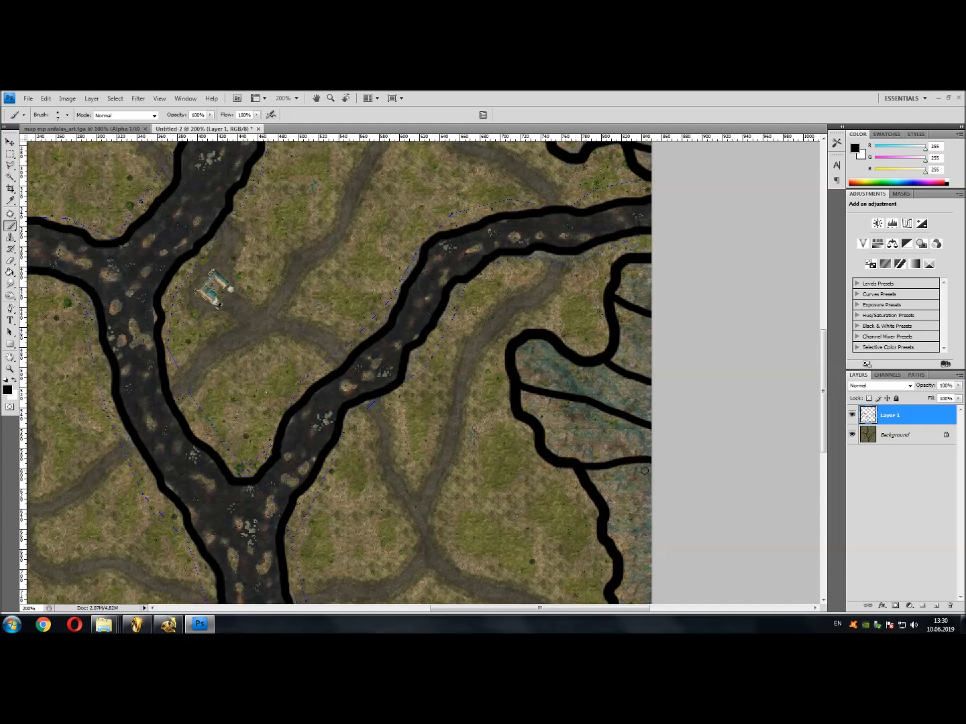
scroll(644, 471, "down", 4)
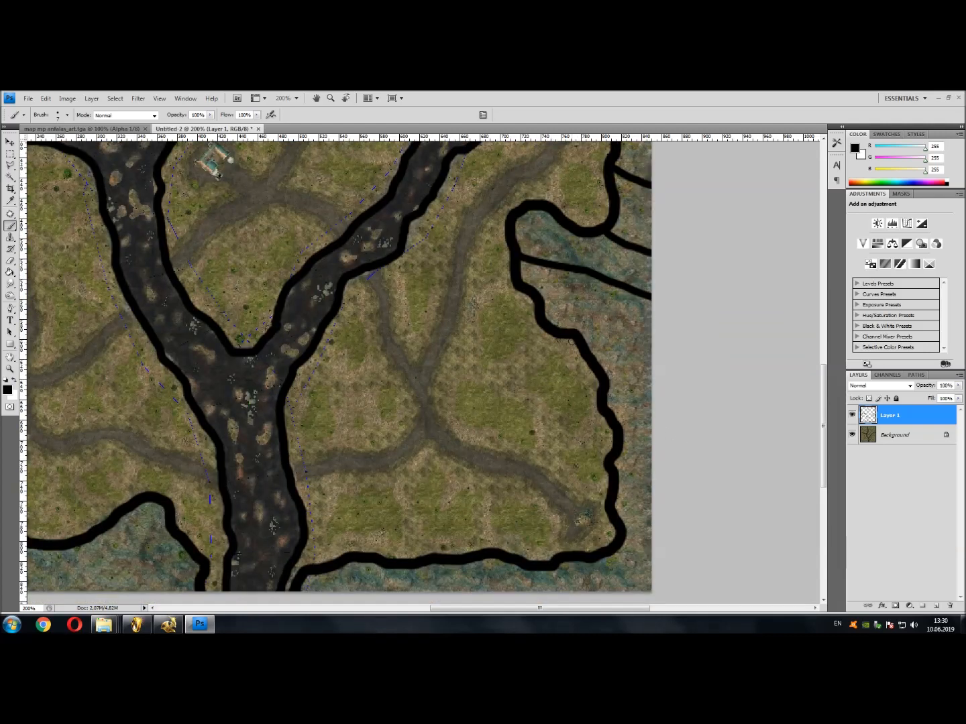
mouse_move(576, 332)
left_mouse_down()
mouse_move(638, 328)
mouse_move(686, 350)
left_mouse_up()
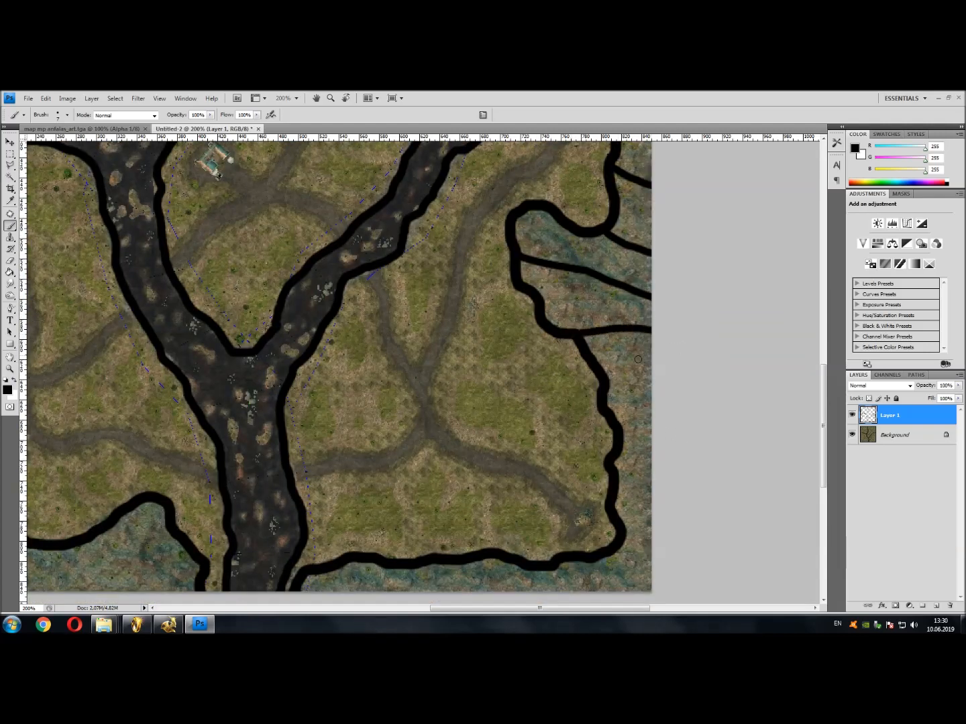
Hatch the narrow southeast strip with three downward-slanting lines, ending at the map's southeast corner
left_click_drag(605, 381, 731, 428)
left_click_drag(619, 454, 685, 500)
scroll(668, 514, "down", 2)
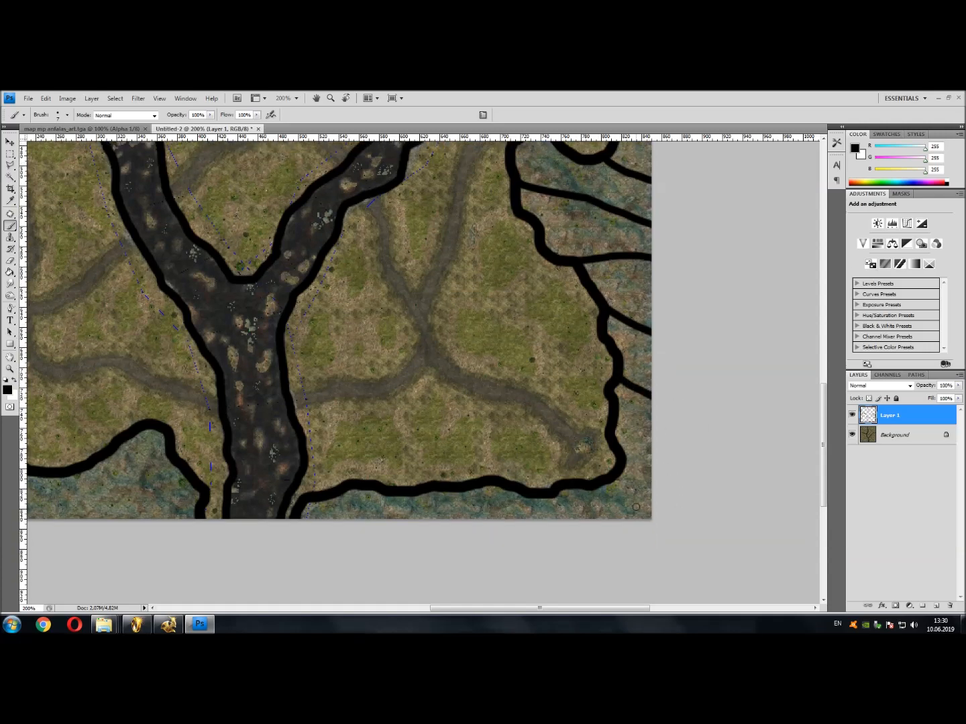
left_click_drag(627, 469, 698, 500)
Draw four short curved hatch lines from the southeast rocky outline down to the map's bottom edge
left_click_drag(578, 490, 589, 541)
left_click_drag(481, 485, 460, 548)
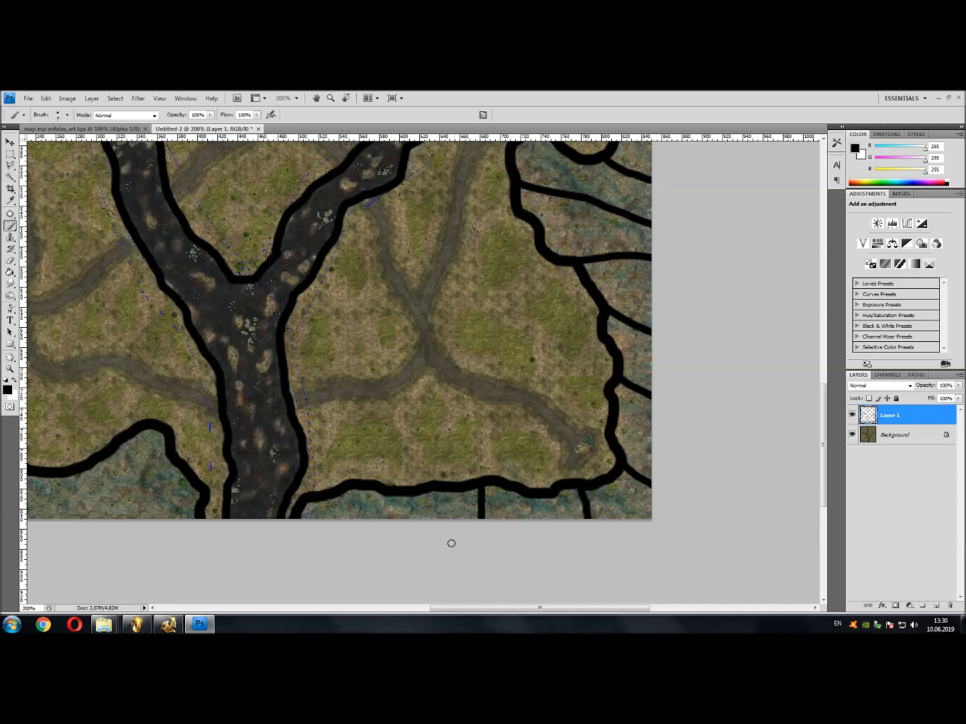
key("ctrl+z")
left_click_drag(473, 487, 483, 541)
left_click_drag(413, 495, 391, 539)
left_click_drag(345, 493, 331, 544)
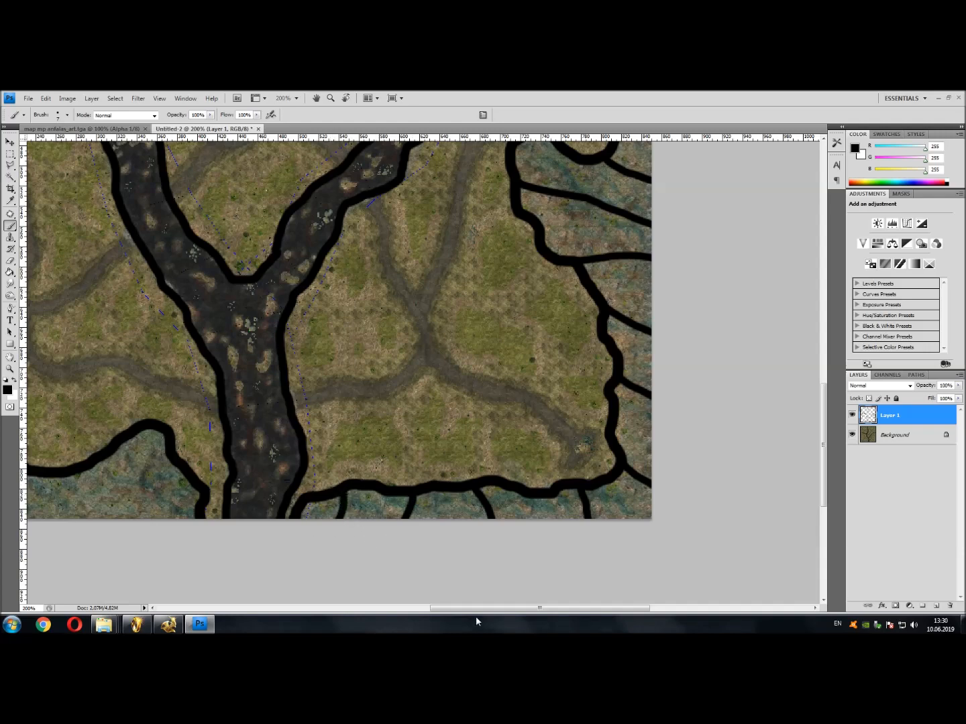
Draw five curved hatch lines from the southwest rocky outline down to the map's bottom edge, west of the southern river
left_click_drag(485, 611, 384, 610)
mouse_move(542, 474)
left_mouse_down()
mouse_move(509, 509)
mouse_move(493, 555)
left_mouse_up()
left_click_drag(465, 464, 424, 558)
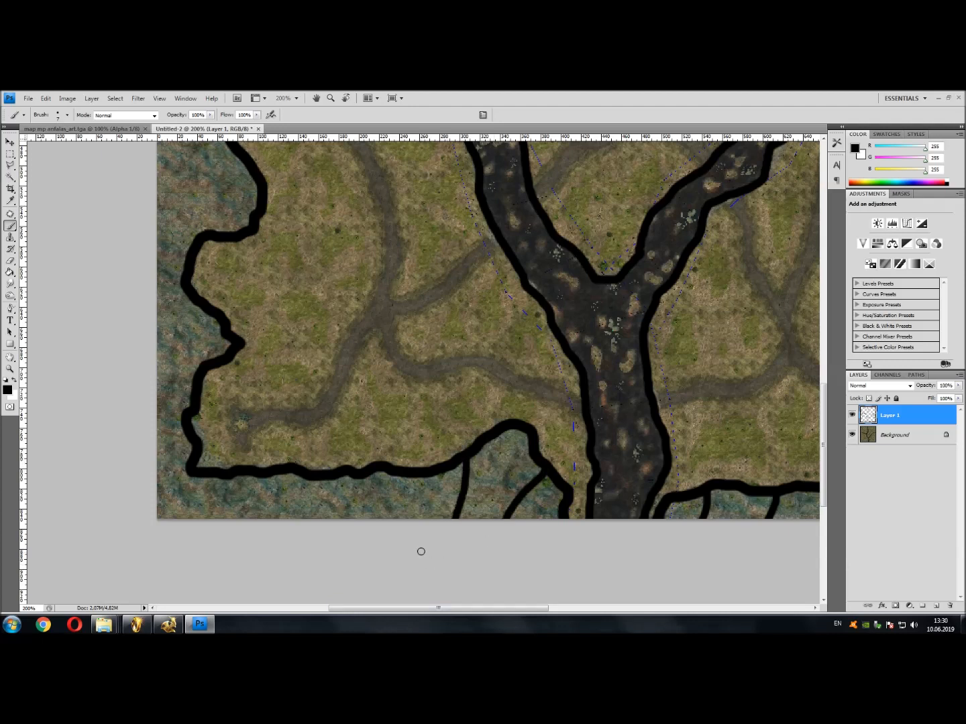
left_click_drag(386, 474, 377, 534)
left_click_drag(323, 481, 300, 533)
left_click_drag(256, 476, 209, 547)
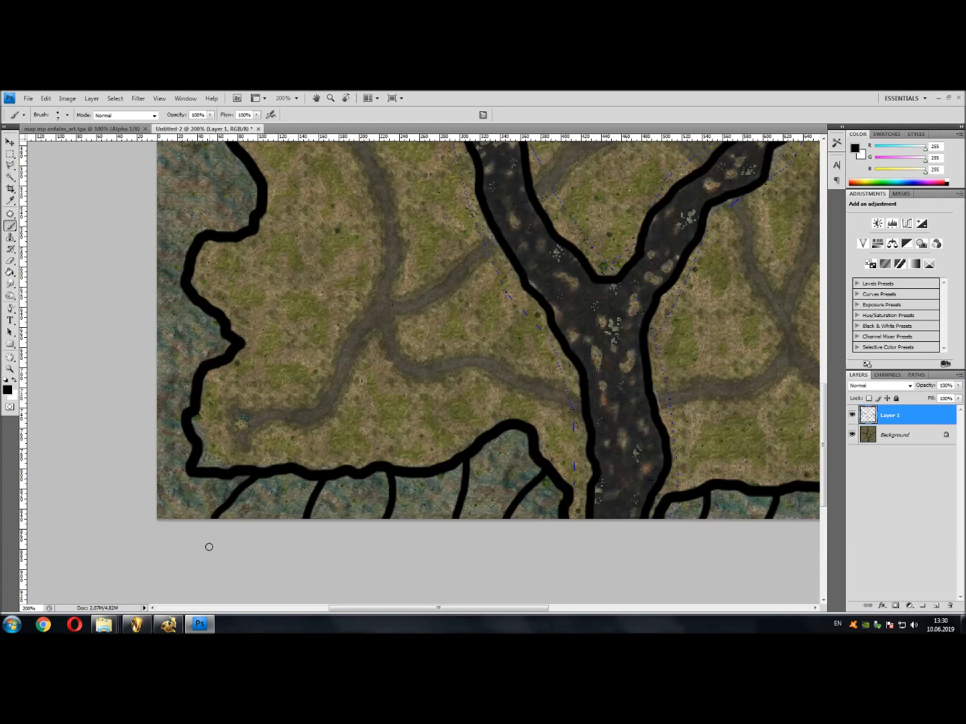
Hatch the southwest corner and draw three slanted lines from the rocky outline to the lower west edge
left_click_drag(190, 472, 134, 510)
left_click_drag(189, 421, 107, 387)
scroll(156, 424, "up", 2)
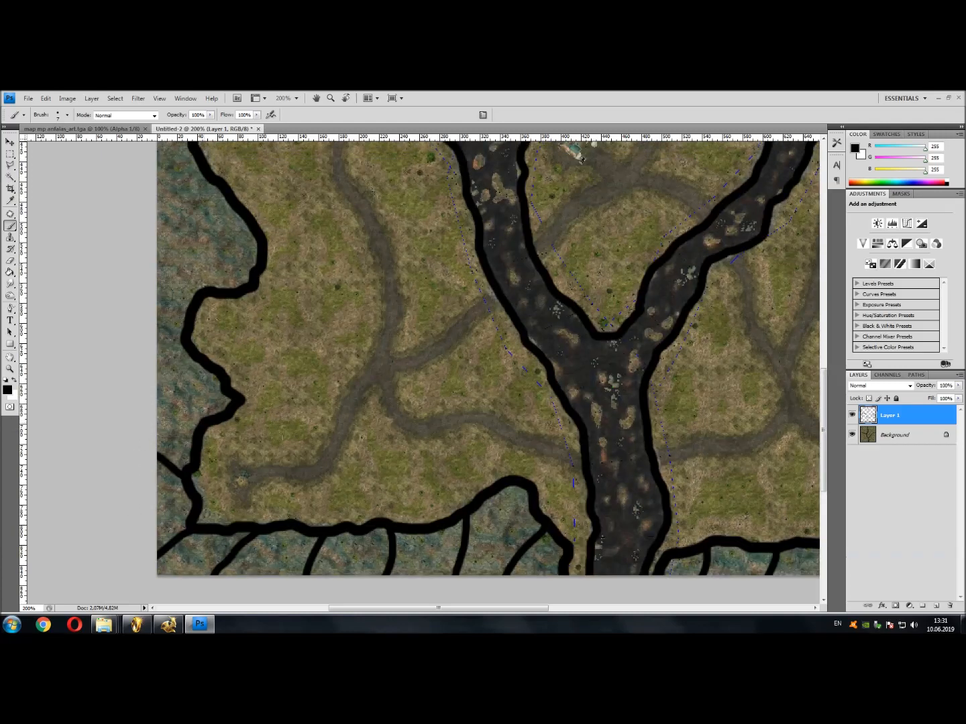
left_click_drag(199, 425, 93, 371)
scroll(214, 407, "up", 2)
left_click_drag(181, 395, 75, 352)
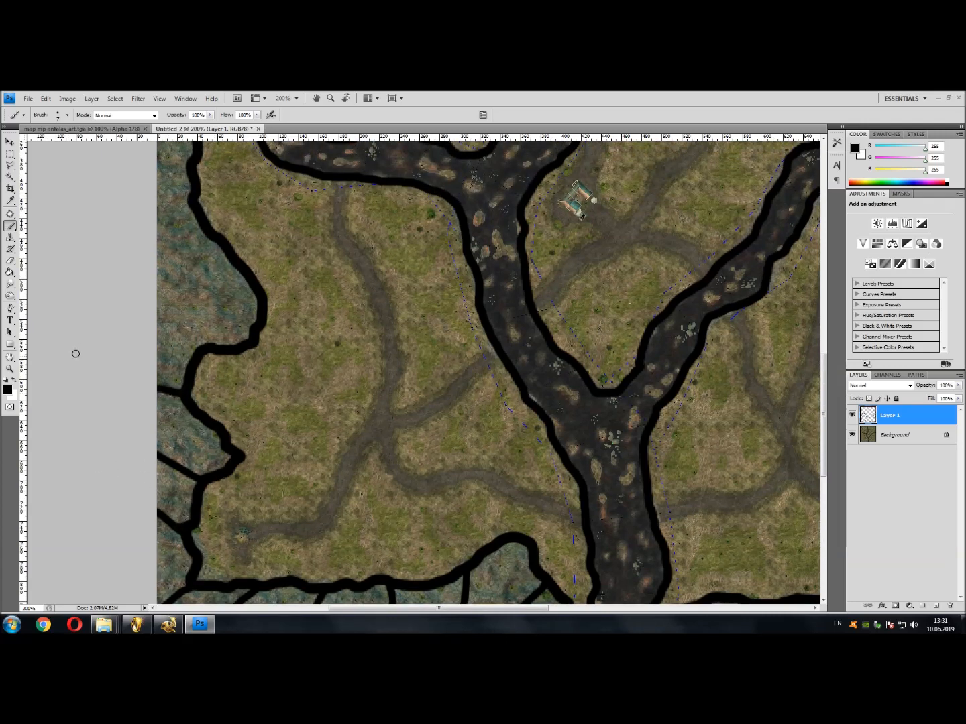
Draw three hatch lines across the upper part of the southwest rocky area, undoing the extra line nearest the western river
scroll(177, 421, "up", 2)
left_click_drag(198, 401, 93, 334)
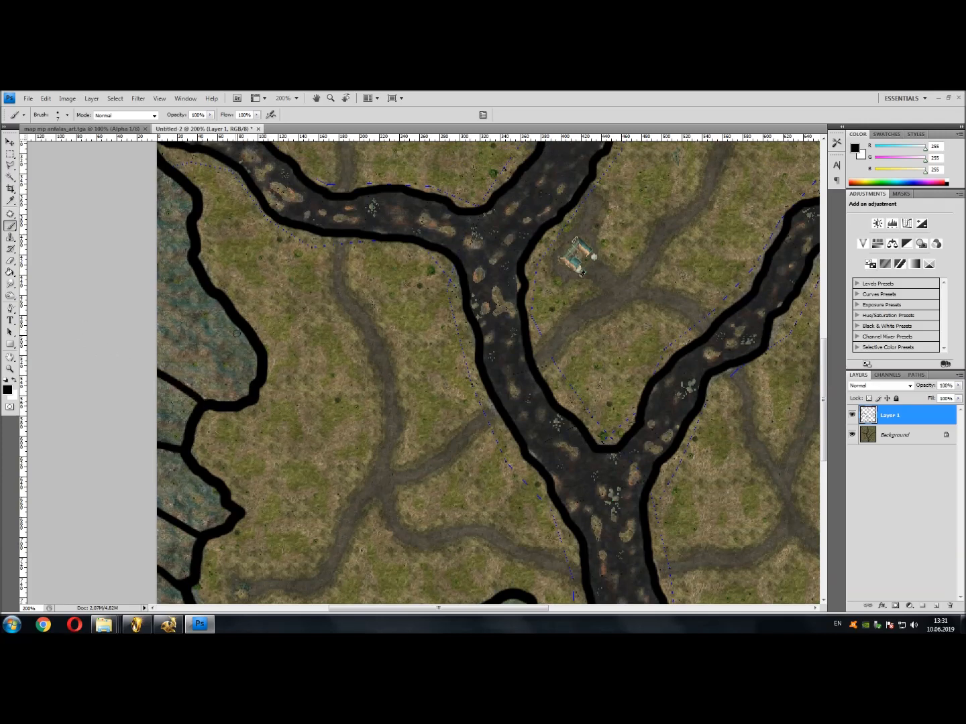
left_click_drag(243, 332, 82, 274)
scroll(183, 362, "up", 4)
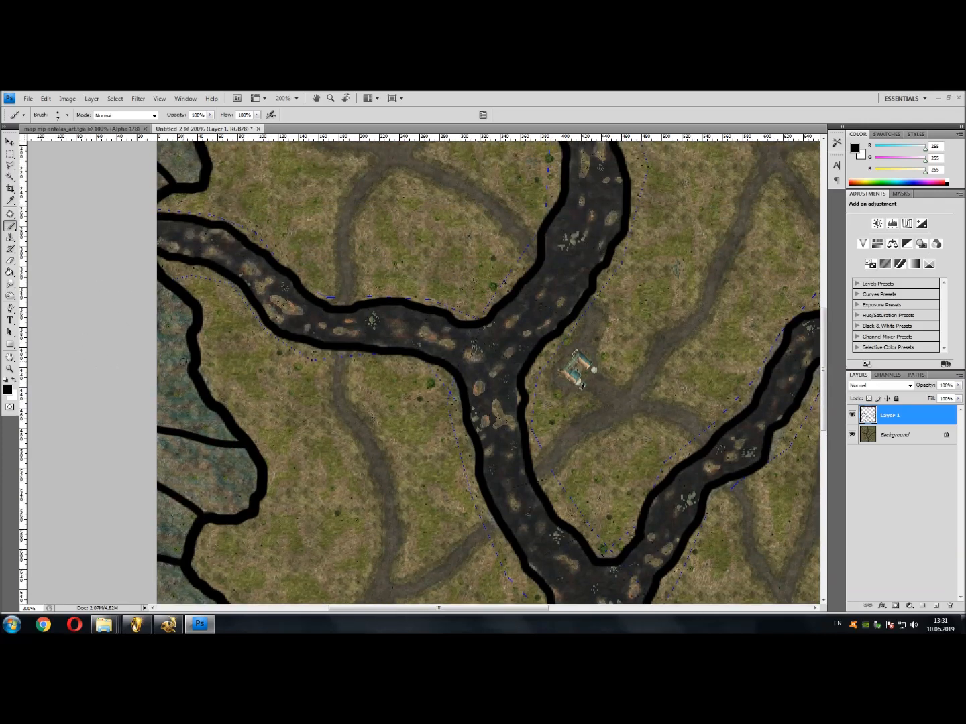
left_click_drag(189, 374, 106, 341)
left_click_drag(189, 334, 109, 287)
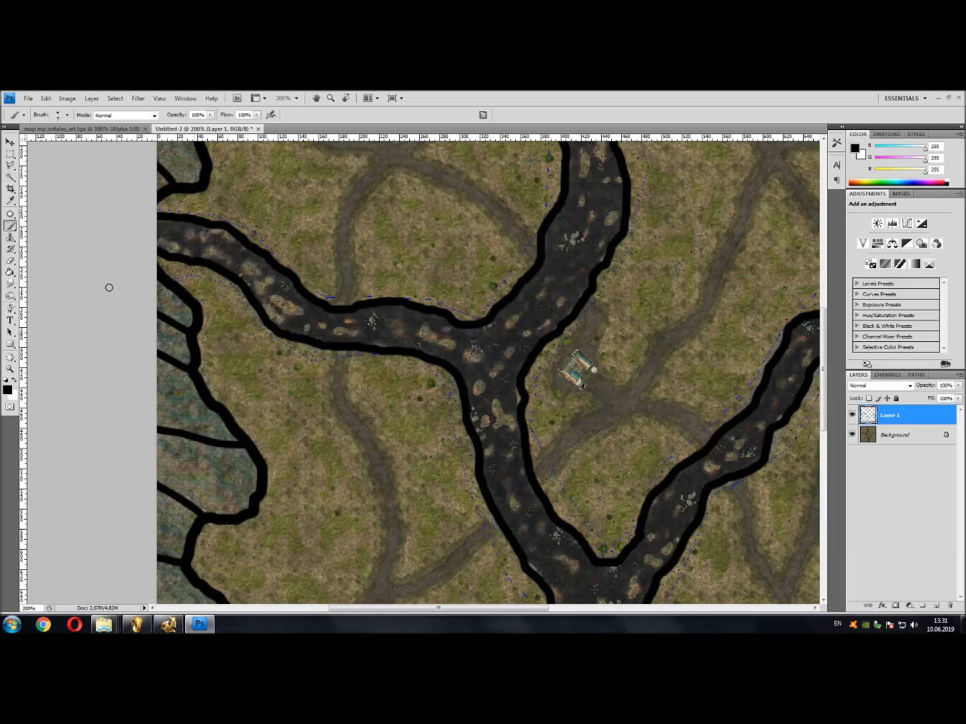
key("ctrl+z")
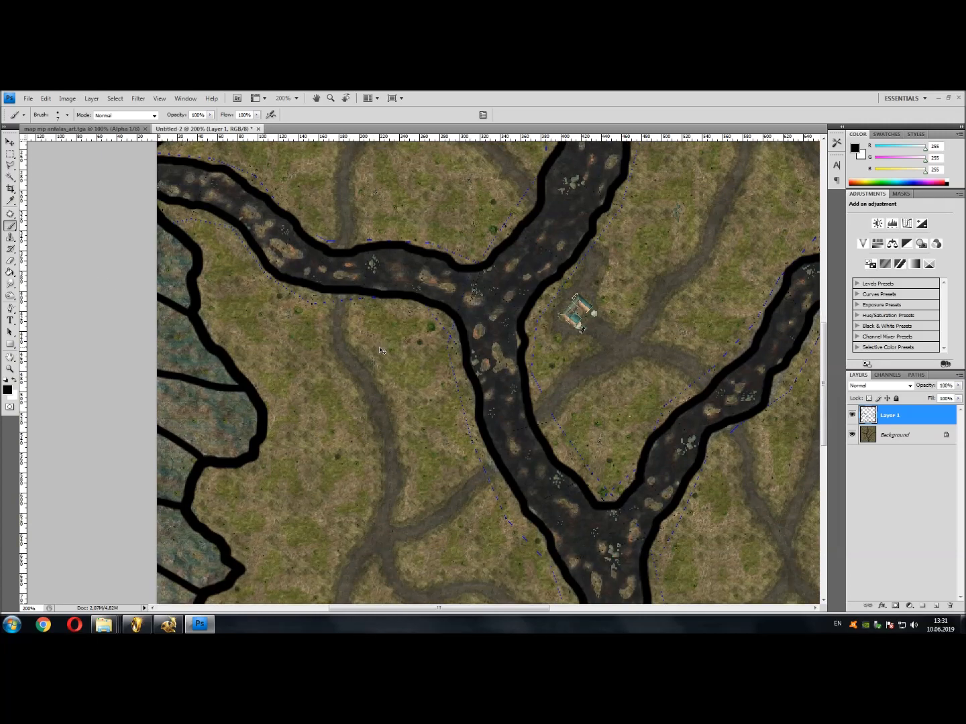
Examine the finished border hatching on the whole map with the Background layer temporarily hidden
scroll(379, 350, "down", 2)
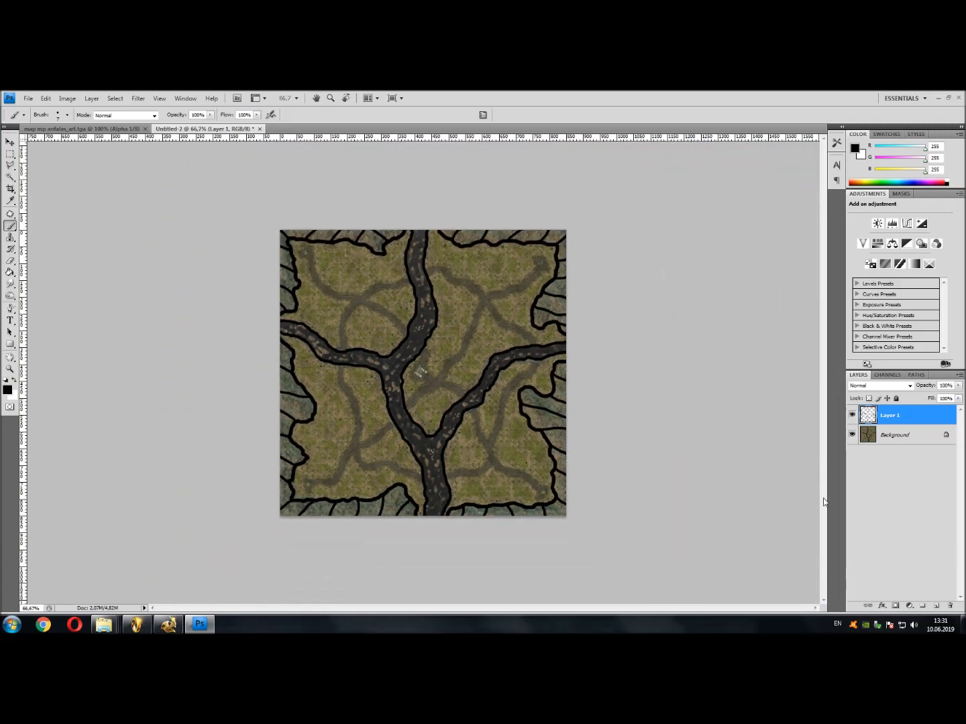
left_click(852, 435)
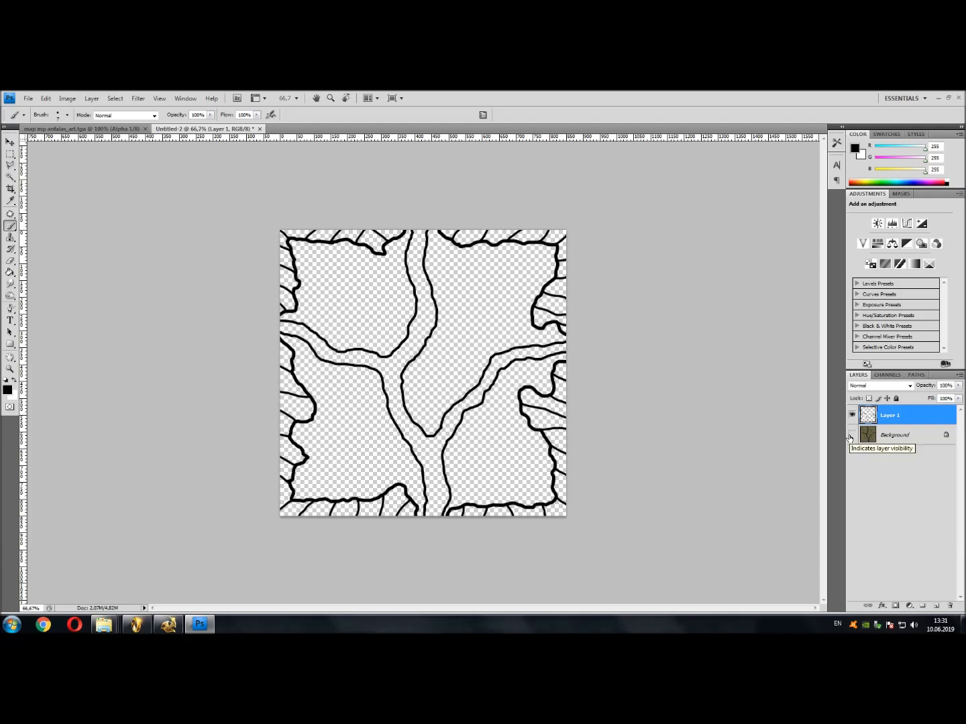
left_click(853, 435)
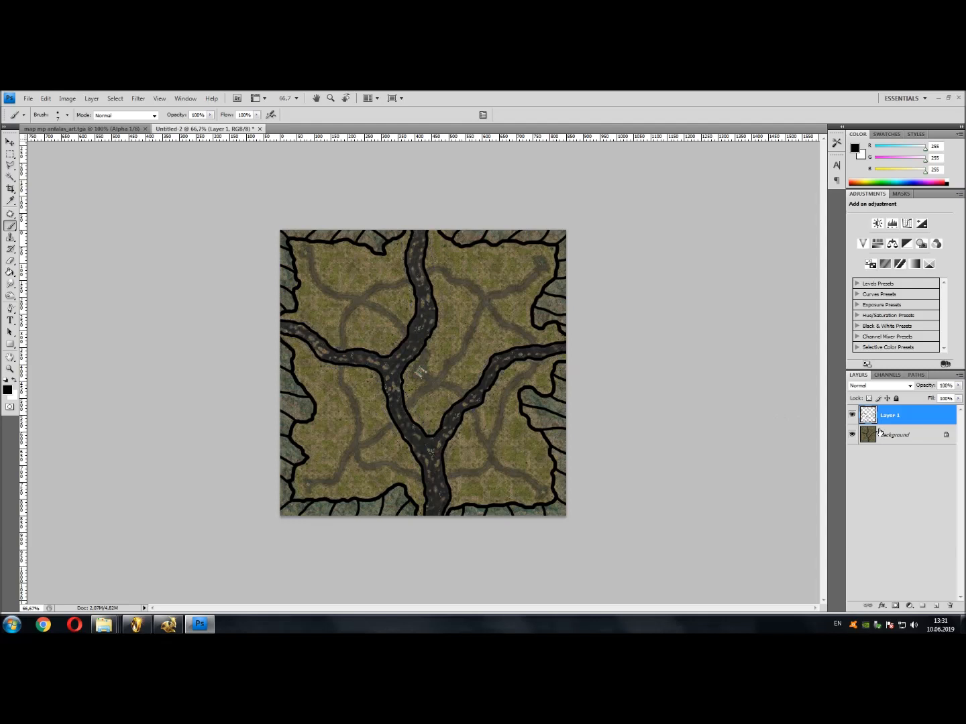
Create a new layer above the outline layer with its opacity set to 27%
key("ctrl+shift+n")
left_click(526, 298)
left_click_drag(528, 309, 505, 313)
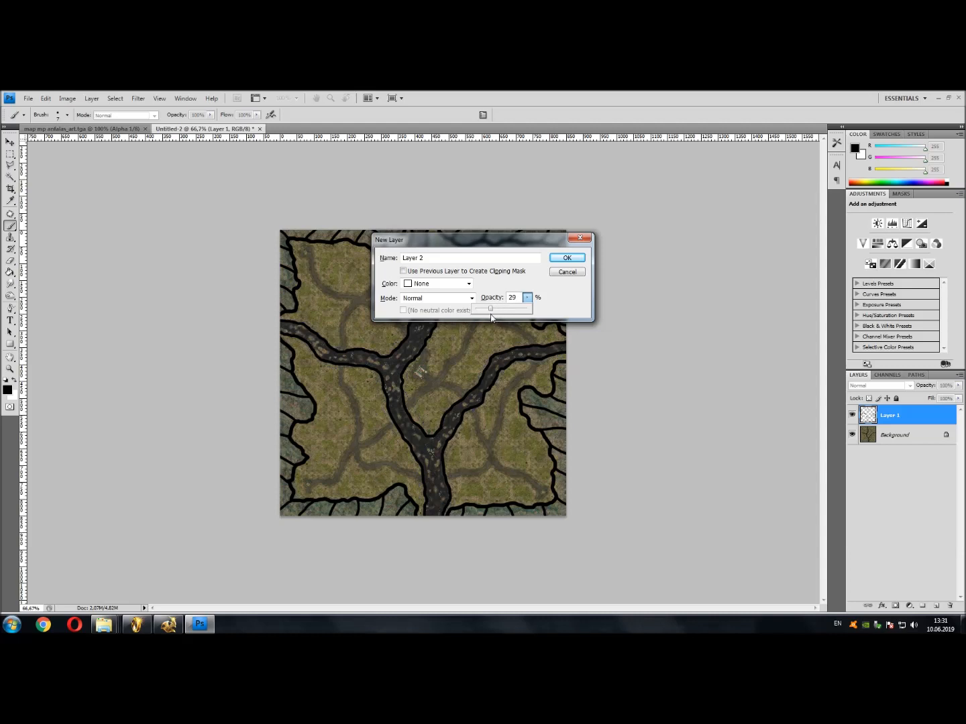
left_click(567, 257)
Hide the Background layer and open the brush size and hardness settings for painting on the new layer
key("ctrl+plus")
key("ctrl+plus")
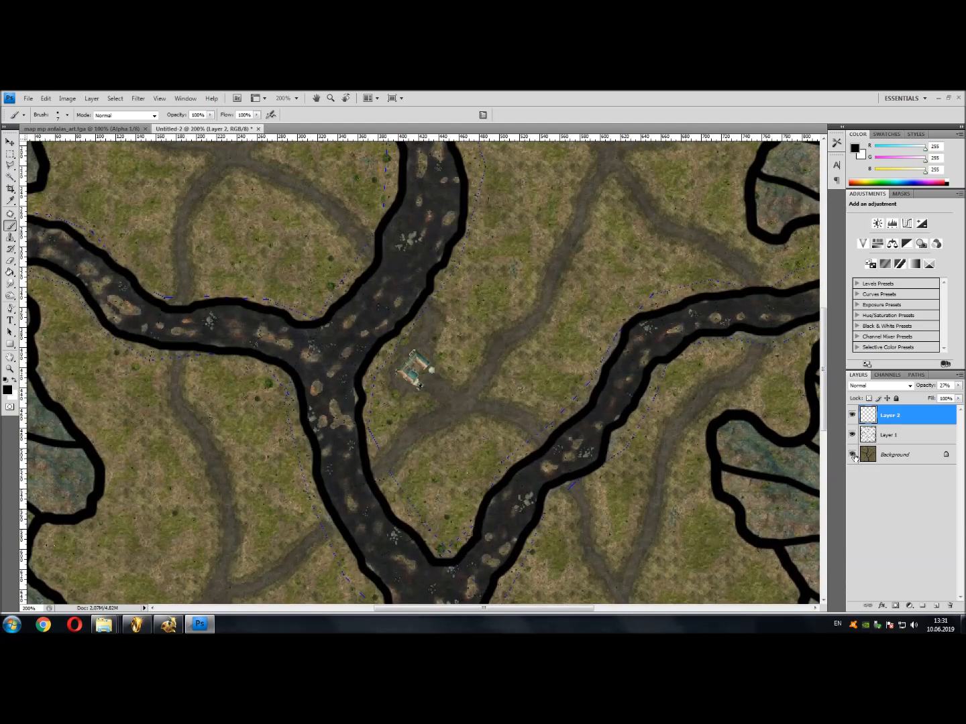
left_click(853, 455)
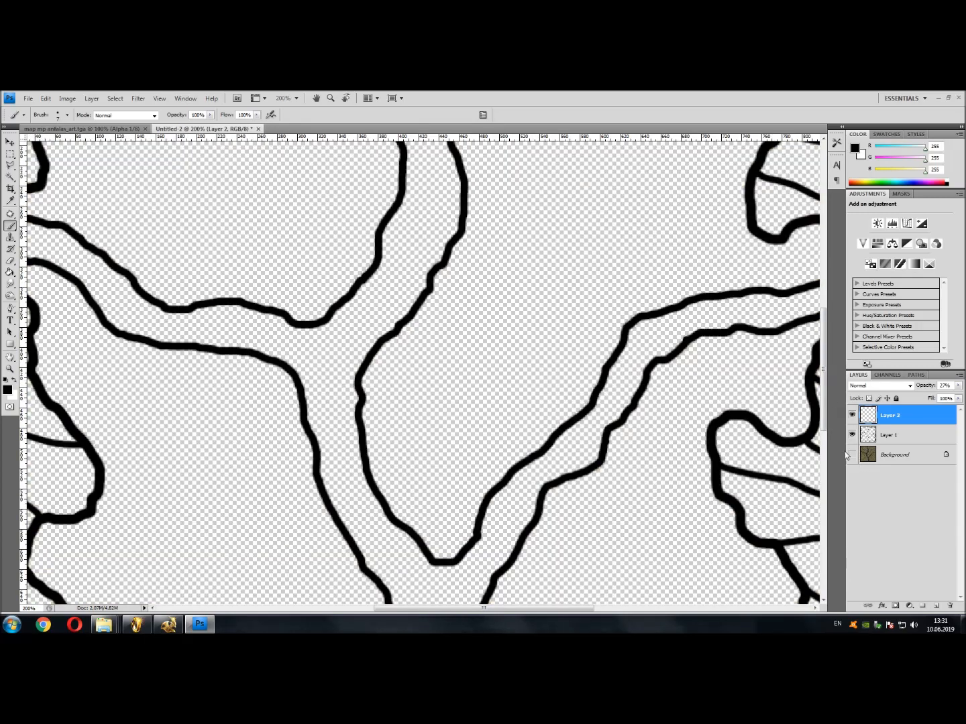
key("ctrl+minus")
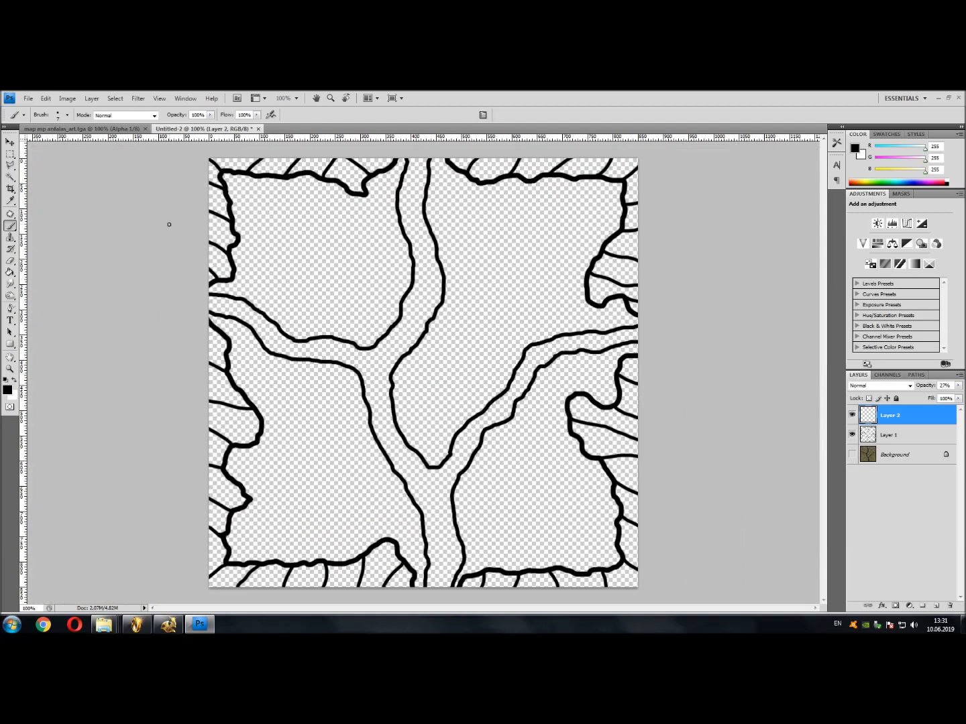
left_click(68, 118)
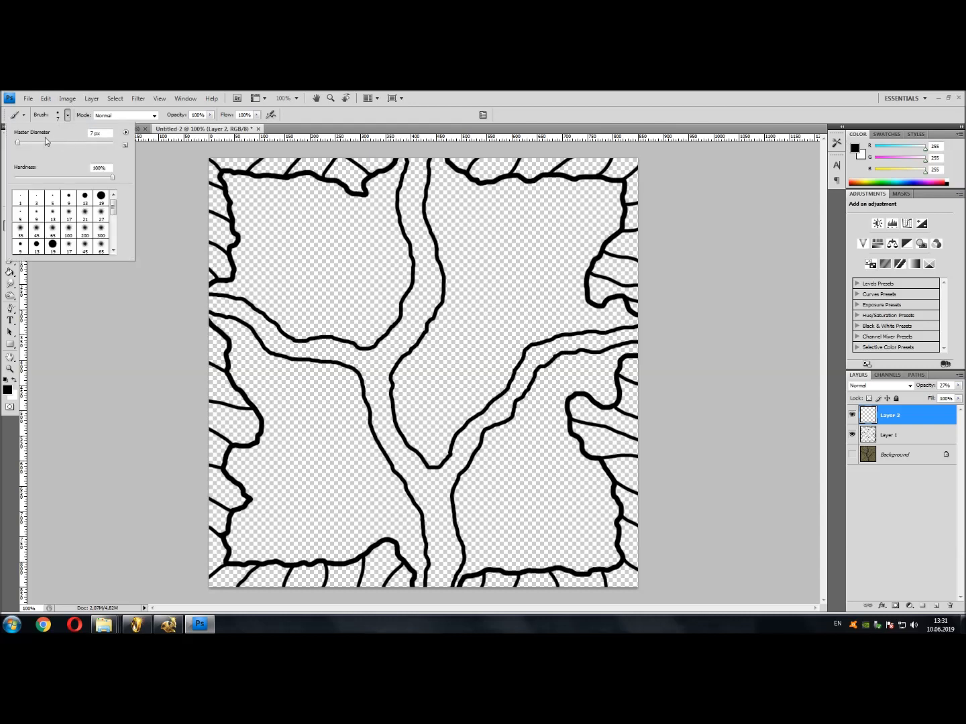
Set the brush diameter to 33 px and paint the right branch of the channel between its outlines on Layer 2
left_click_drag(19, 142, 25, 143)
left_click_drag(29, 147, 30, 142)
left_click(116, 355)
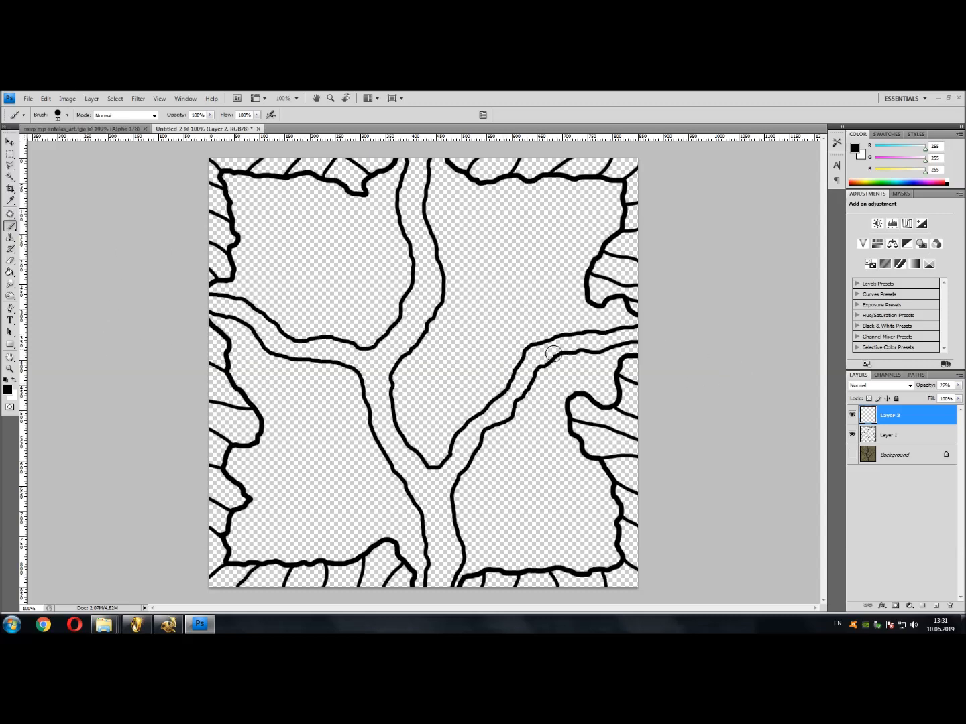
key("ctrl+plus")
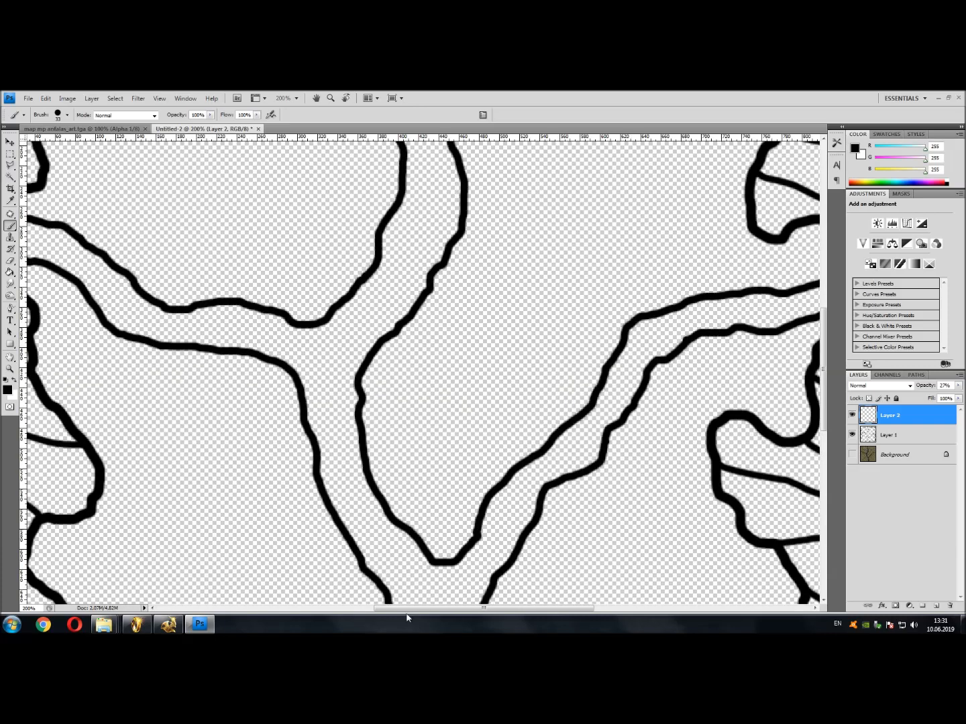
left_click_drag(414, 610, 491, 610)
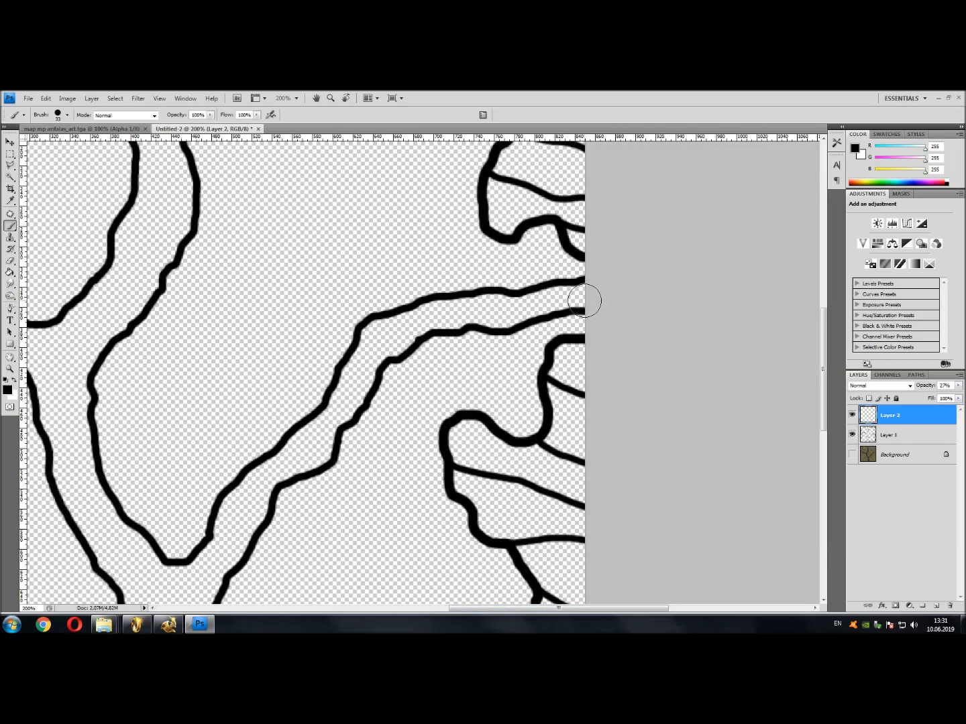
mouse_move(584, 295)
left_mouse_down()
mouse_move(400, 326)
mouse_move(344, 375)
mouse_move(326, 434)
mouse_move(373, 354)
mouse_move(403, 333)
mouse_move(476, 313)
mouse_move(361, 366)
mouse_move(314, 442)
mouse_move(251, 490)
mouse_move(319, 444)
mouse_move(259, 480)
mouse_move(244, 502)
mouse_move(250, 455)
left_mouse_up()
Paint the lower fork of the channel and its stem down to the canvas's bottom edge
scroll(251, 456, "down", 1)
scroll(251, 455, "down", 3)
left_click_drag(559, 609, 481, 609)
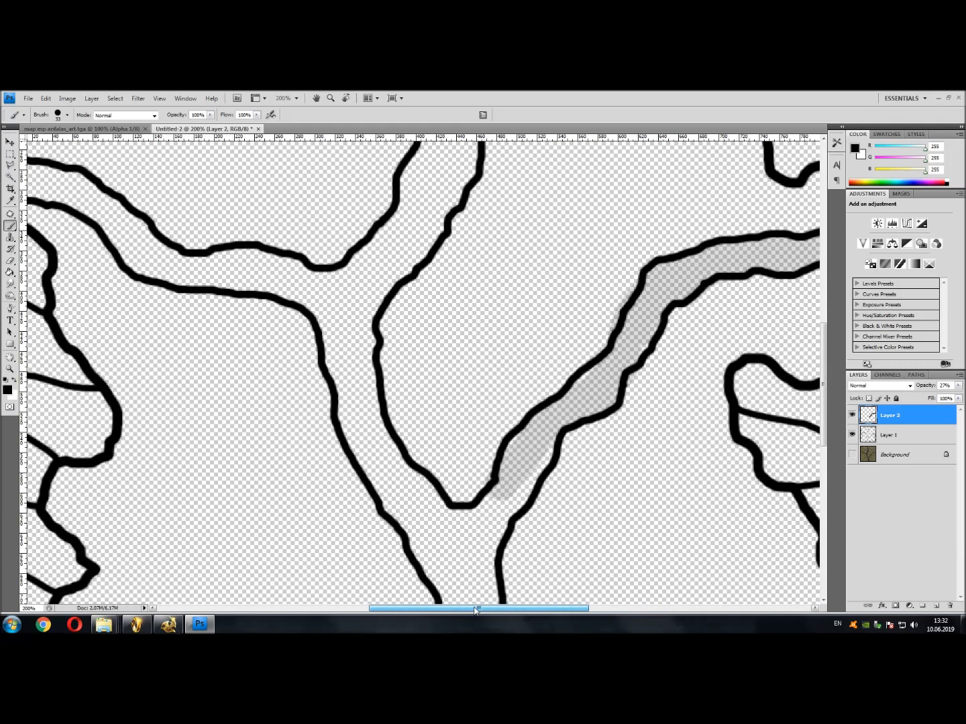
scroll(509, 423, "down", 5)
mouse_move(520, 287)
left_mouse_down()
mouse_move(499, 338)
mouse_move(501, 271)
mouse_move(511, 285)
mouse_move(466, 385)
mouse_move(475, 356)
mouse_move(459, 434)
mouse_move(448, 361)
mouse_move(442, 463)
mouse_move(429, 377)
mouse_move(404, 347)
mouse_move(442, 425)
left_mouse_up()
mouse_move(426, 365)
left_mouse_down()
mouse_move(347, 263)
mouse_move(427, 410)
mouse_move(420, 384)
left_mouse_up()
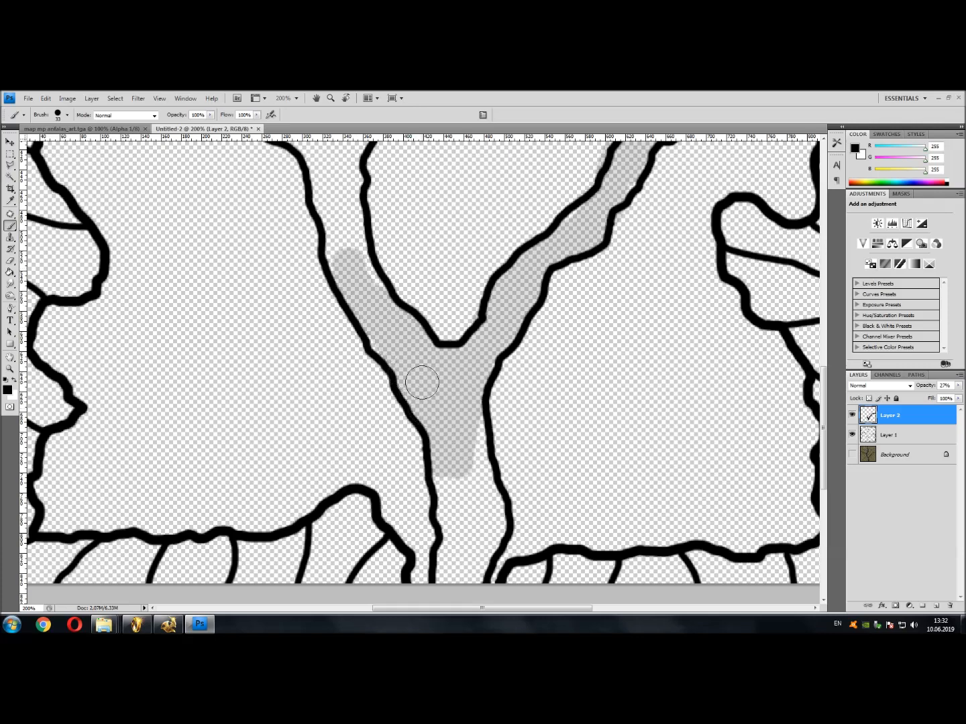
scroll(451, 390, "down", 5)
mouse_move(460, 309)
left_mouse_down()
mouse_move(484, 379)
mouse_move(463, 474)
mouse_move(450, 457)
mouse_move(455, 378)
mouse_move(443, 357)
mouse_move(460, 413)
mouse_move(488, 403)
mouse_move(492, 383)
mouse_move(468, 458)
mouse_move(485, 407)
left_mouse_up()
Paint the middle stretch of the channel from the lower fork up to the upper-left fork
scroll(450, 303, "up", 10)
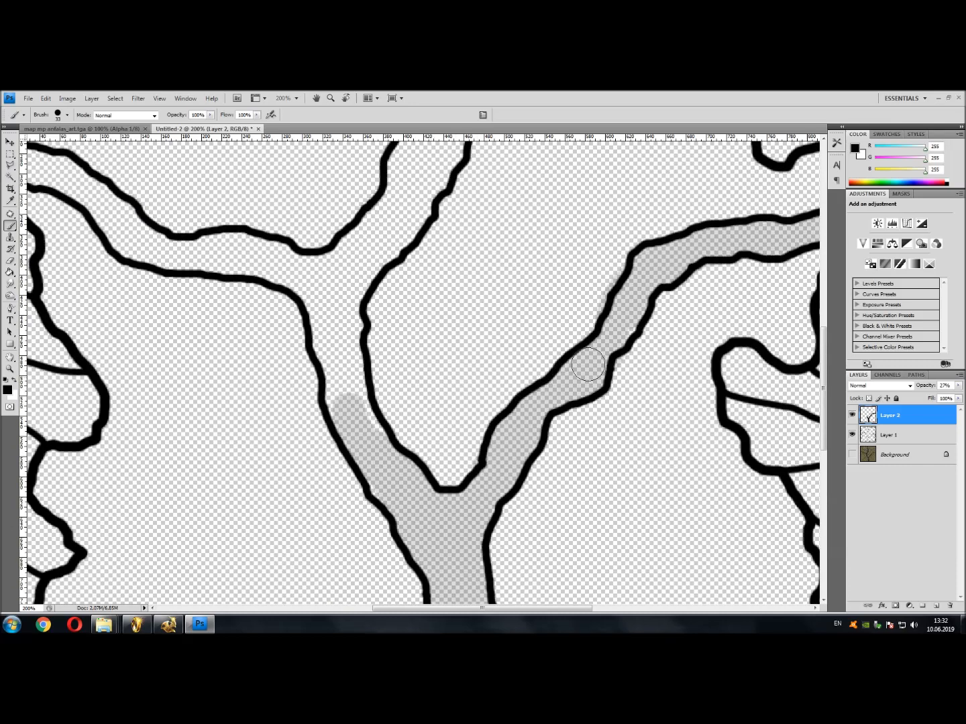
scroll(416, 402, "up", 1)
left_click_drag(347, 416, 356, 414)
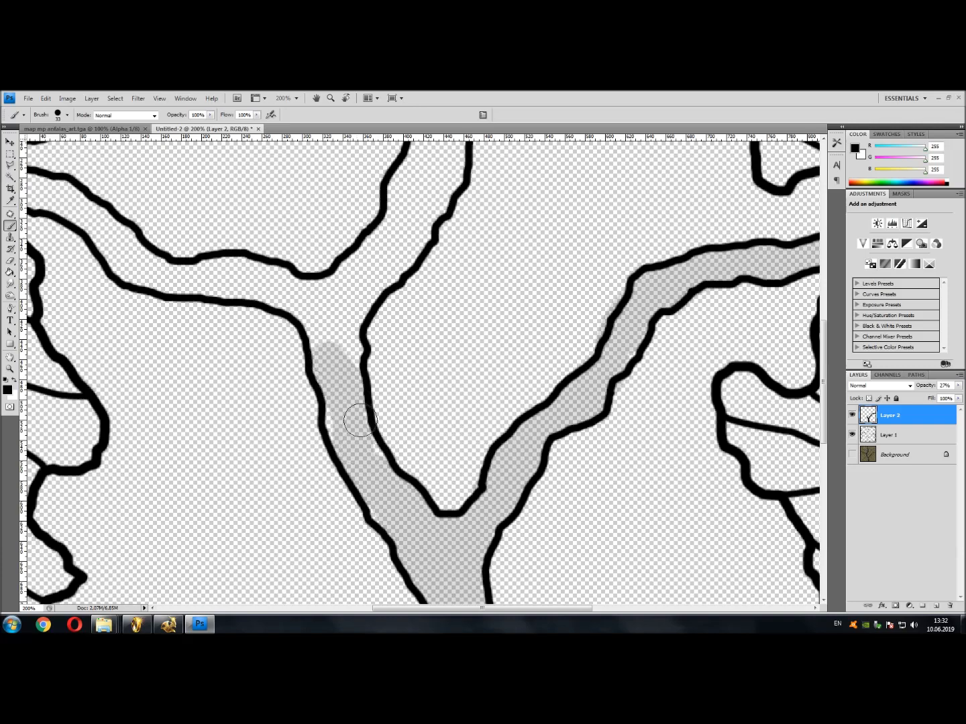
scroll(337, 424, "up", 1)
scroll(344, 405, "up", 2)
mouse_move(335, 402)
left_mouse_down()
mouse_move(349, 342)
mouse_move(345, 413)
mouse_move(380, 314)
mouse_move(420, 276)
mouse_move(406, 312)
mouse_move(324, 368)
mouse_move(329, 403)
mouse_move(299, 340)
mouse_move(277, 337)
mouse_move(297, 353)
mouse_move(322, 332)
mouse_move(378, 301)
left_mouse_up()
Paint the channel from the upper fork up to the canvas's top edge
scroll(356, 296, "up", 3)
scroll(356, 296, "up", 2)
mouse_move(345, 405)
left_mouse_down()
mouse_move(420, 299)
mouse_move(425, 357)
mouse_move(446, 279)
mouse_move(435, 342)
mouse_move(448, 287)
mouse_move(407, 341)
mouse_move(412, 301)
left_mouse_up()
scroll(418, 315, "up", 6)
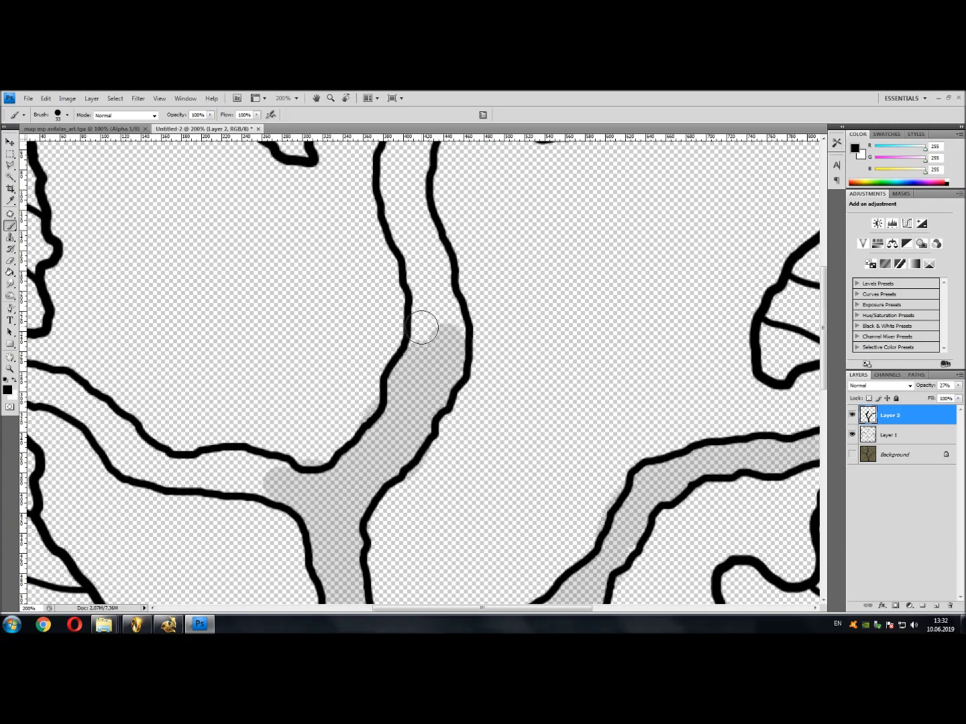
mouse_move(425, 382)
left_mouse_down()
mouse_move(407, 299)
mouse_move(429, 458)
mouse_move(426, 400)
mouse_move(420, 472)
mouse_move(421, 399)
mouse_move(395, 297)
mouse_move(415, 198)
mouse_move(425, 320)
mouse_move(413, 313)
mouse_move(424, 239)
mouse_move(407, 282)
left_mouse_up()
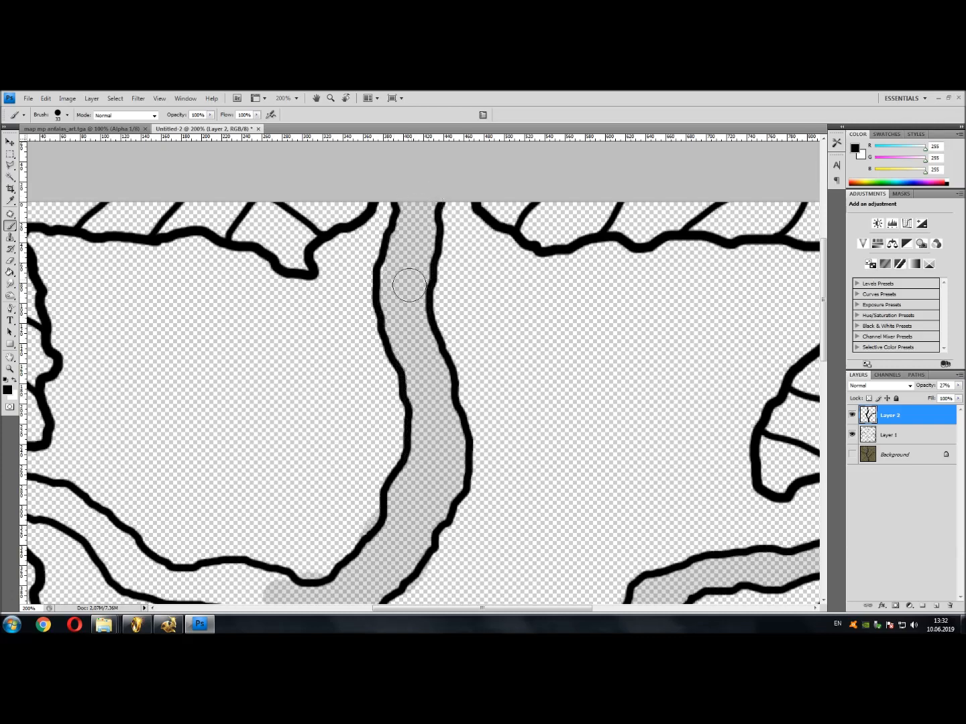
Paint the left branch of the channel between the canvas's left edge and the upper fork
scroll(370, 445, "down", 3)
left_click_drag(473, 607, 393, 607)
mouse_move(574, 535)
left_mouse_down()
mouse_move(524, 518)
mouse_move(458, 523)
mouse_move(353, 451)
mouse_move(400, 486)
mouse_move(378, 455)
mouse_move(273, 425)
mouse_move(380, 473)
mouse_move(434, 526)
mouse_move(560, 543)
mouse_move(627, 578)
left_mouse_up()
scroll(473, 459, "down", 3)
scroll(458, 483, "down", 2)
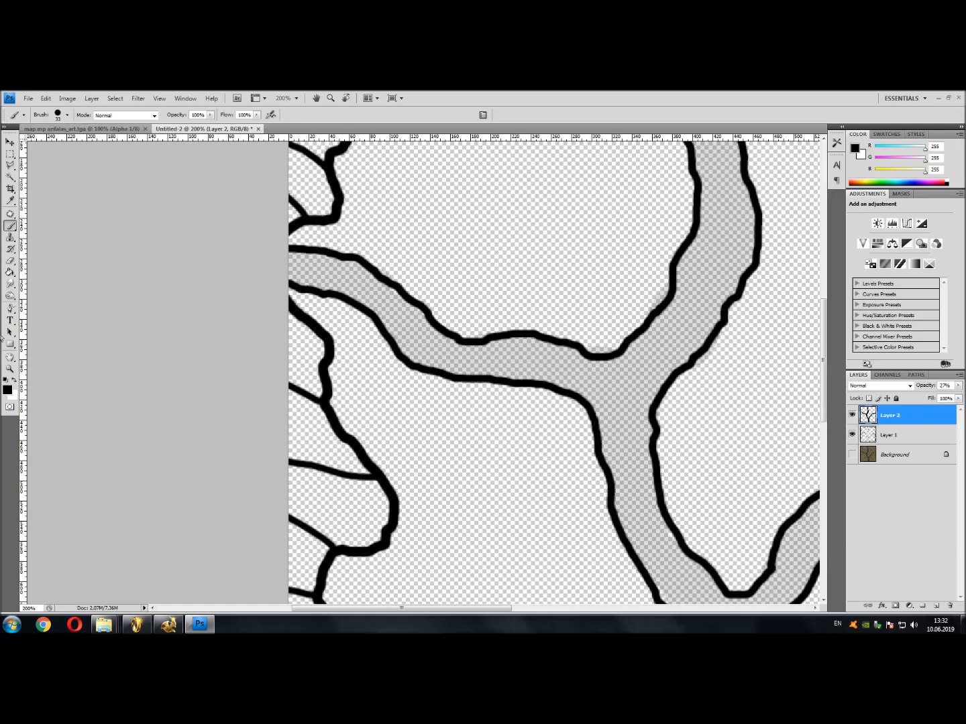
Erase the paint that spills past the channel outline above the upper fork
left_click(11, 262)
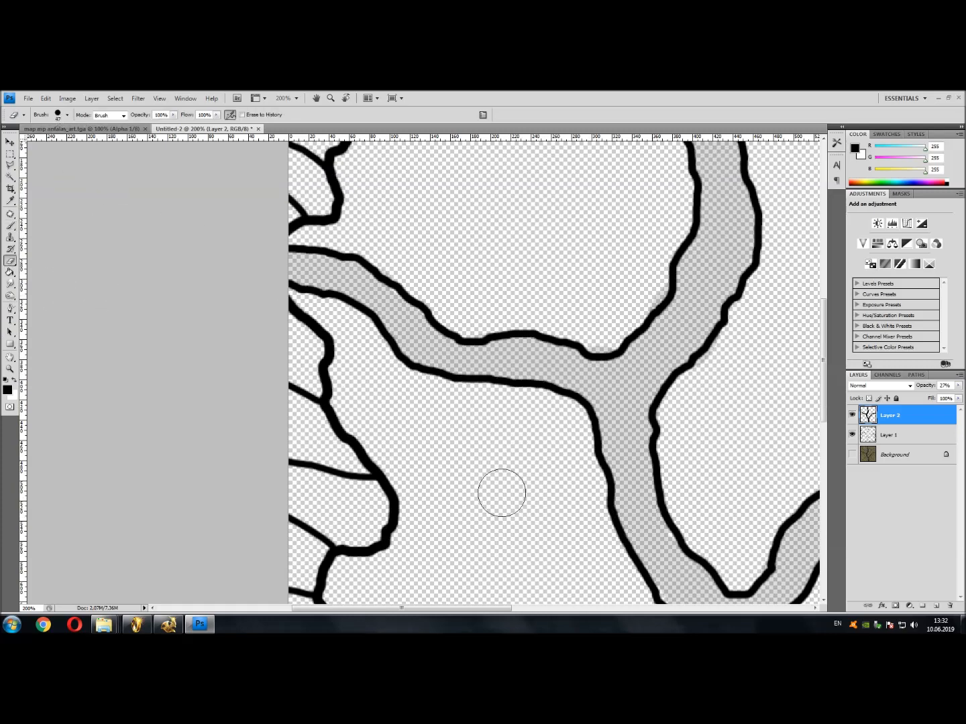
mouse_move(600, 328)
left_mouse_down()
mouse_move(625, 302)
mouse_move(621, 259)
left_mouse_up()
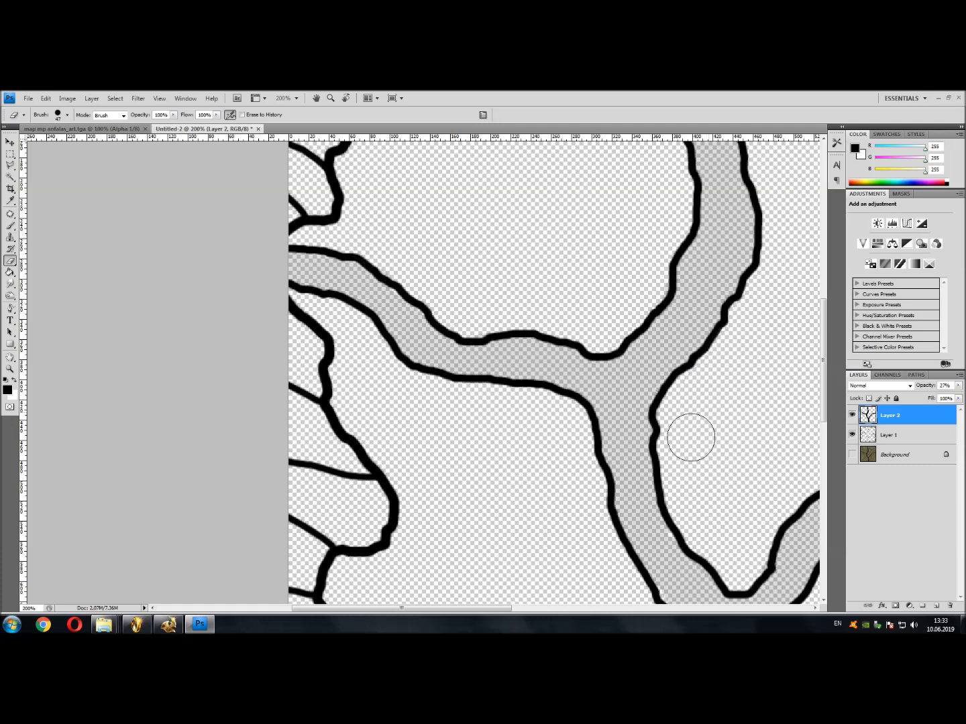
Inspect the edges of all channel branches for paint outside the outlines
scroll(493, 602, "down", 2)
left_click_drag(496, 608, 596, 607)
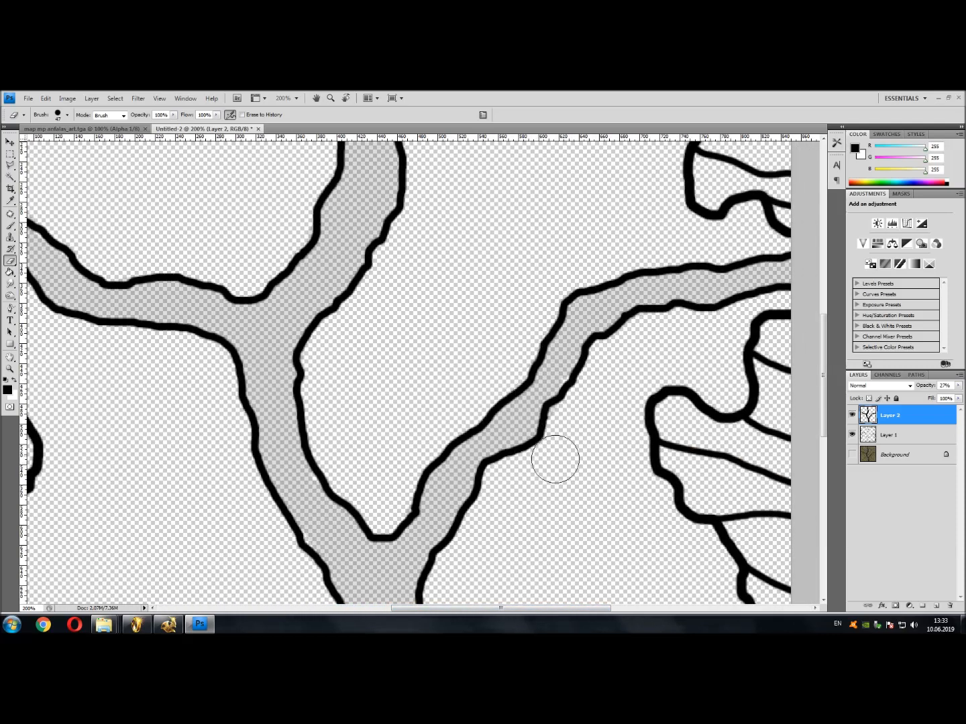
scroll(515, 612, "up", 1)
left_click_drag(497, 608, 533, 565)
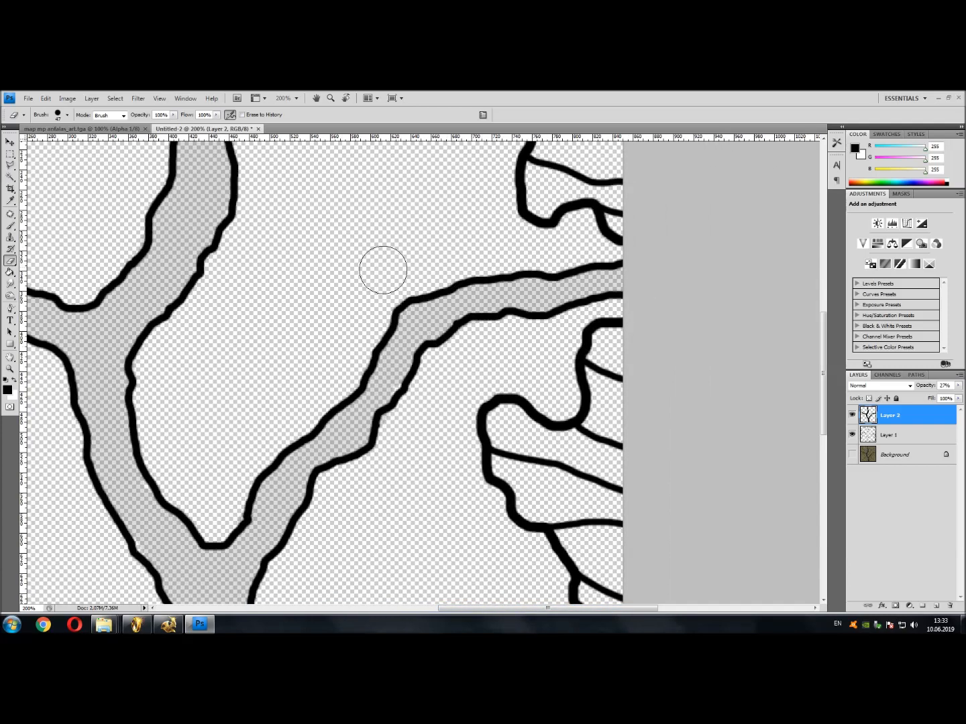
scroll(514, 562, "down", 4)
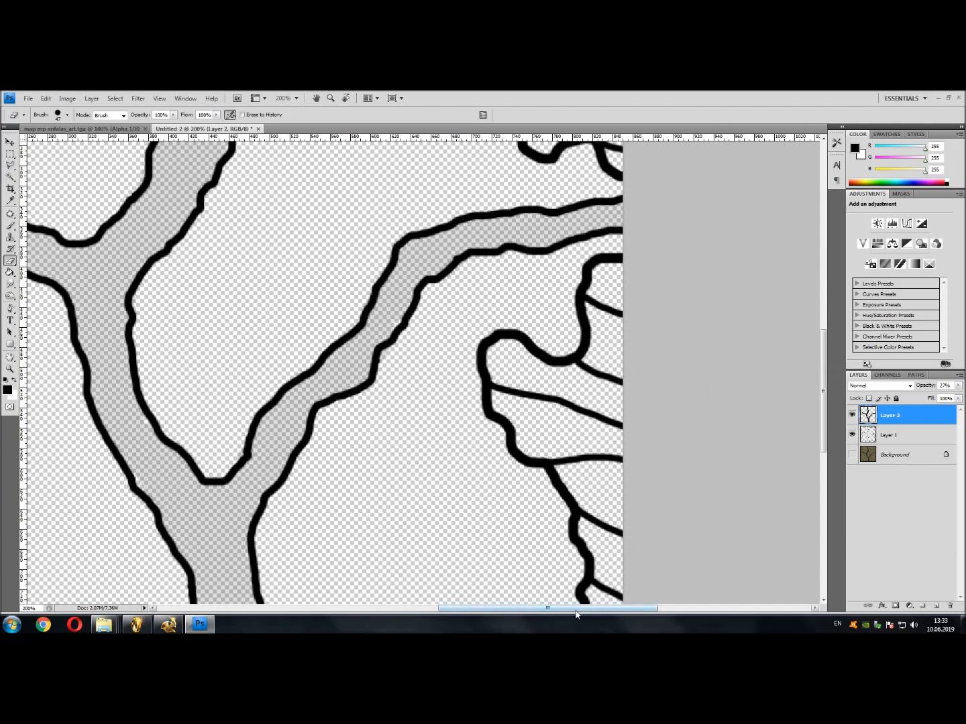
scroll(470, 537, "left", 10)
scroll(342, 436, "down", 4)
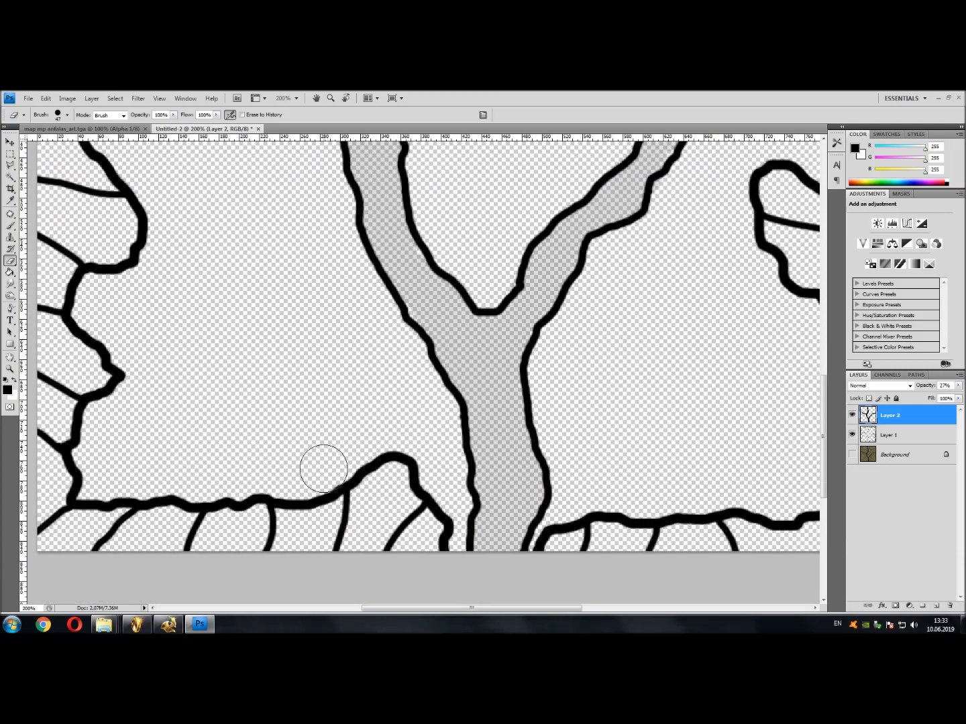
scroll(326, 466, "up", 13)
scroll(305, 433, "up", 16)
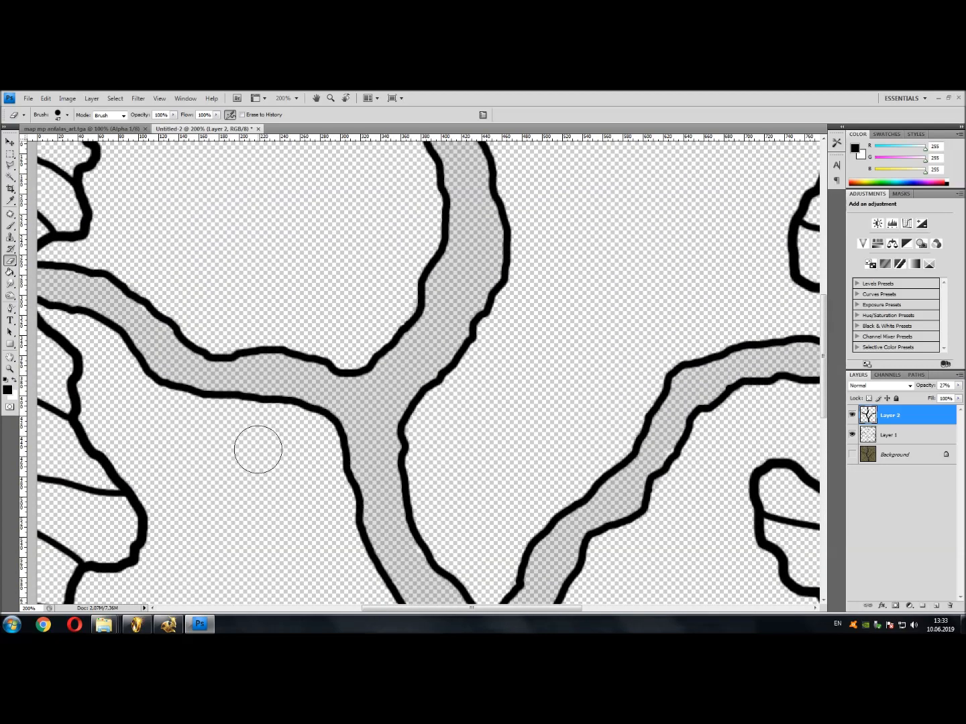
scroll(371, 356, "up", 4)
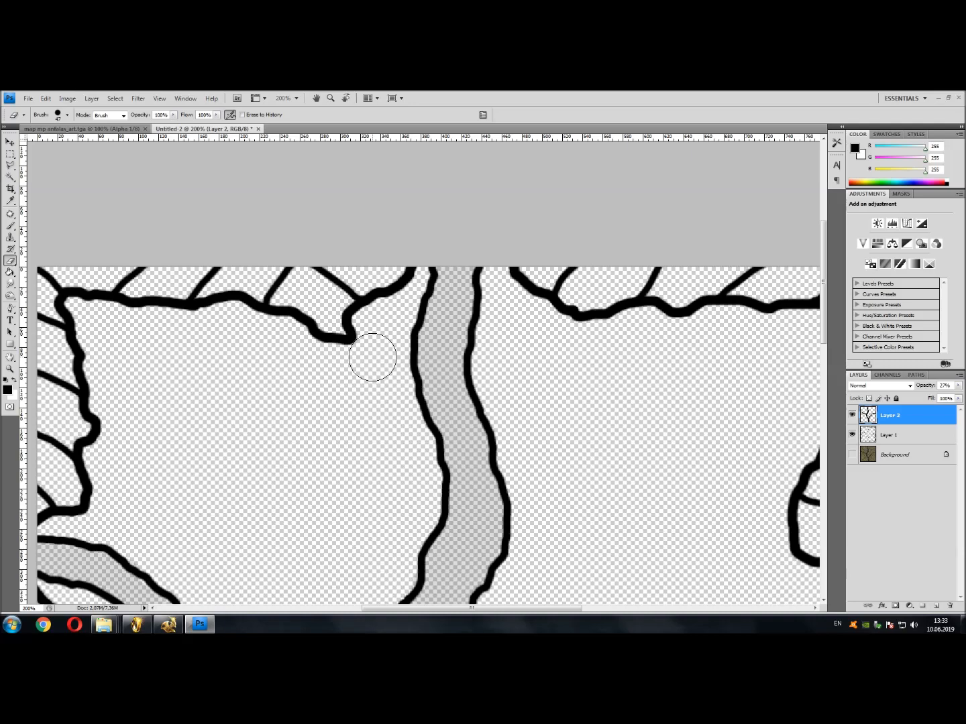
scroll(373, 357, "down", 2)
scroll(372, 358, "up", 1)
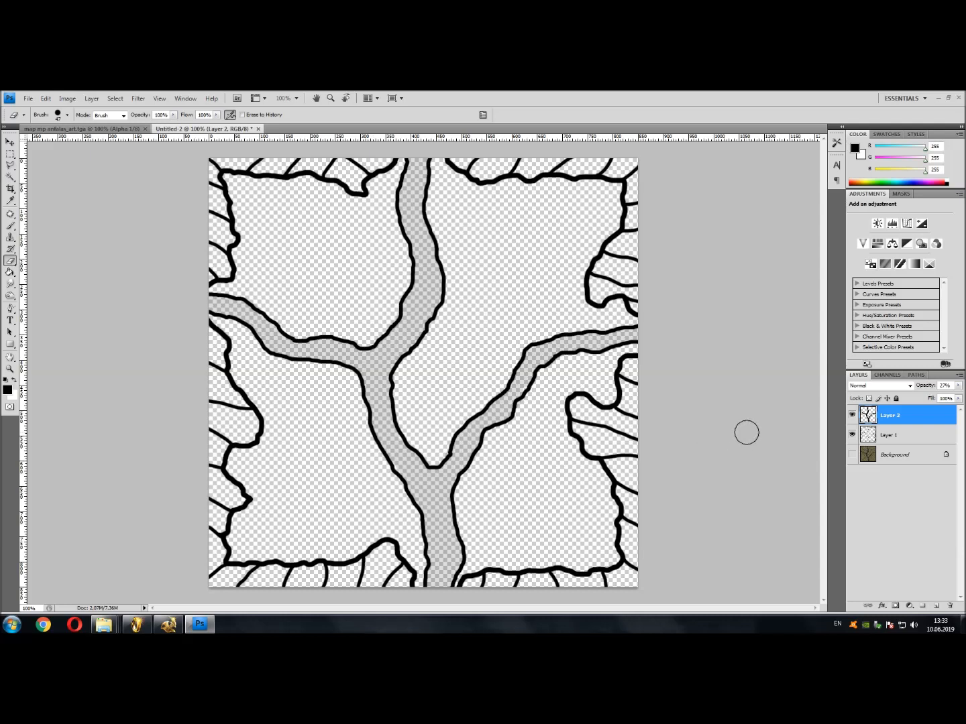
Create a new layer named Layer 3 and draw a small arched wave mark in the upper channel with a 4 px brush
key("ctrl+shift+n")
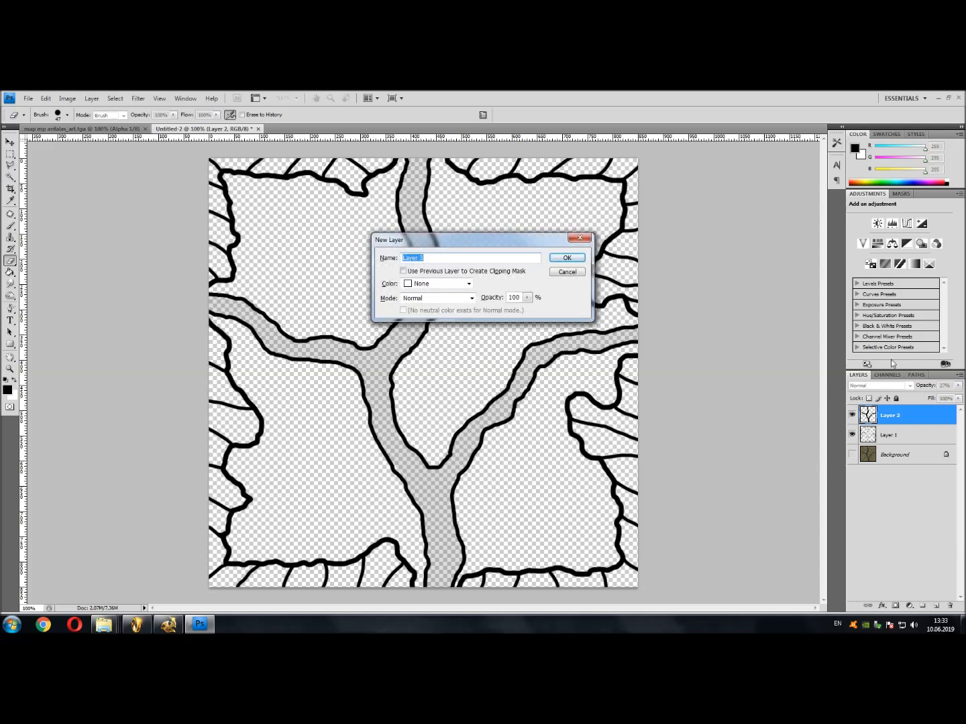
left_click(566, 259)
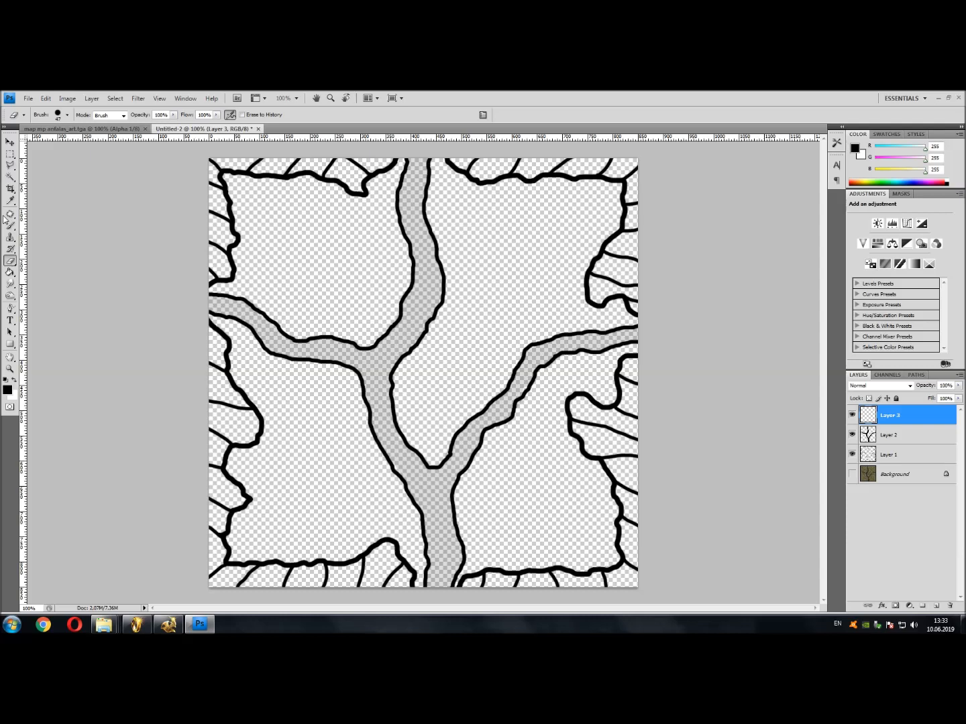
left_click(11, 226)
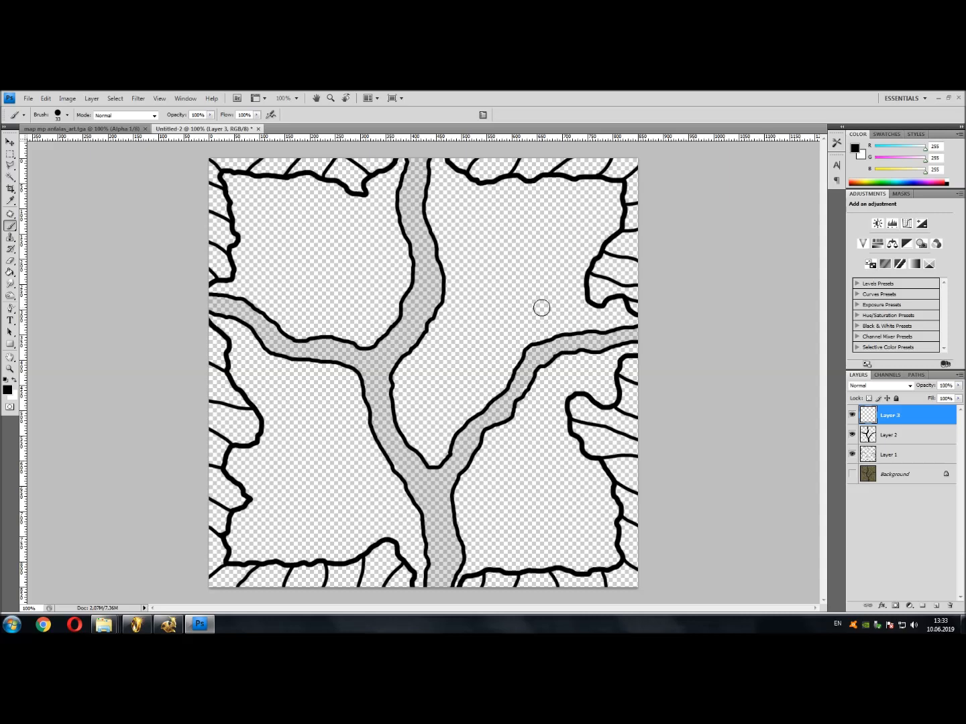
key("ctrl+plus")
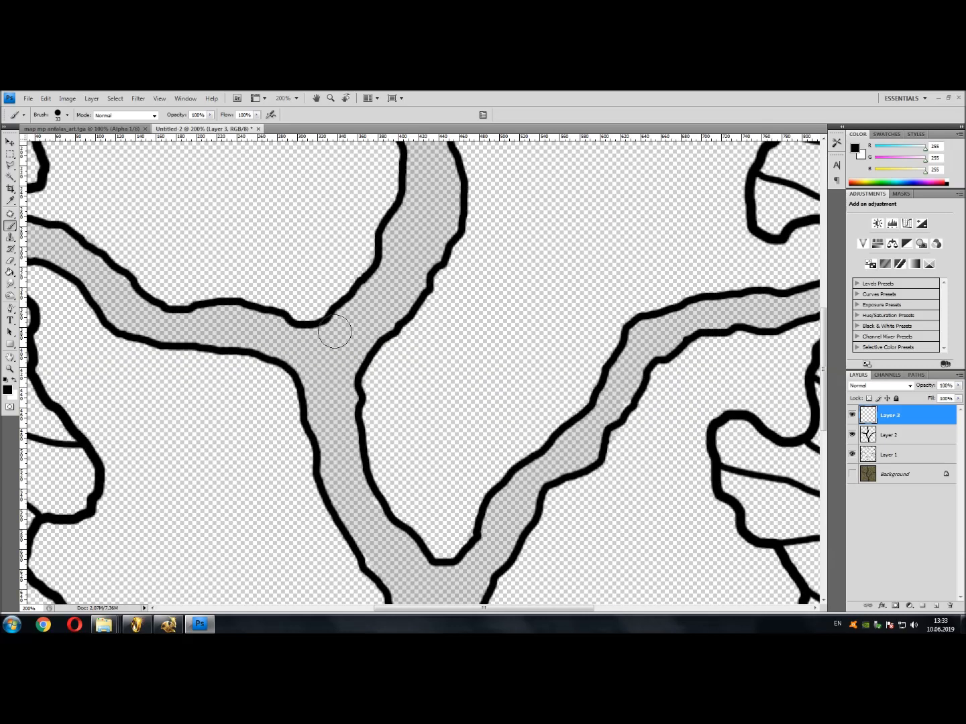
left_click(67, 114)
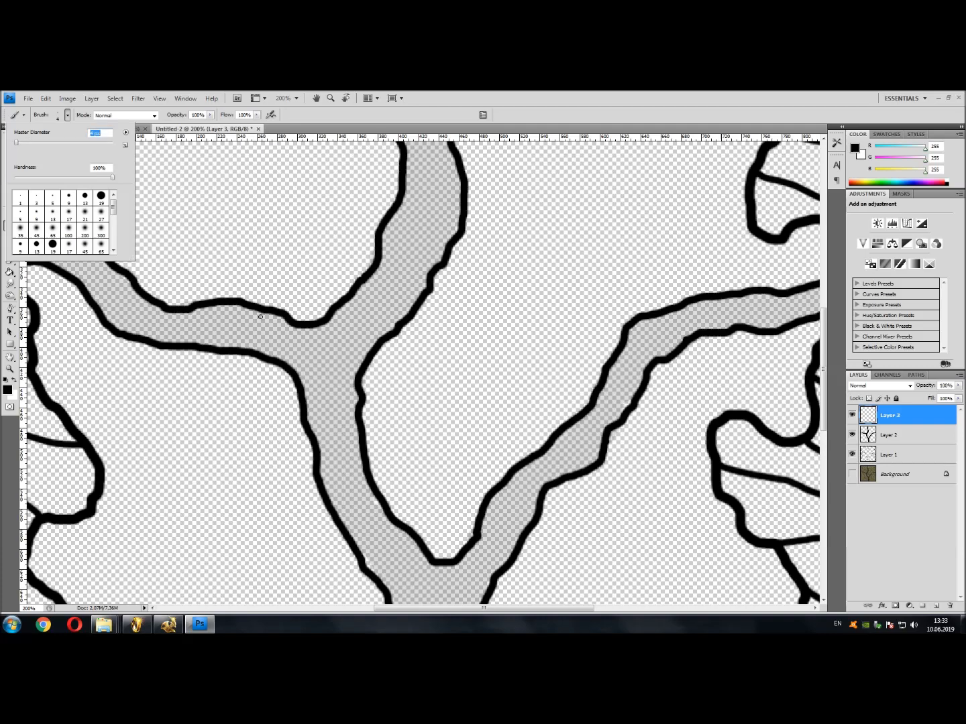
left_click_drag(298, 352, 312, 346)
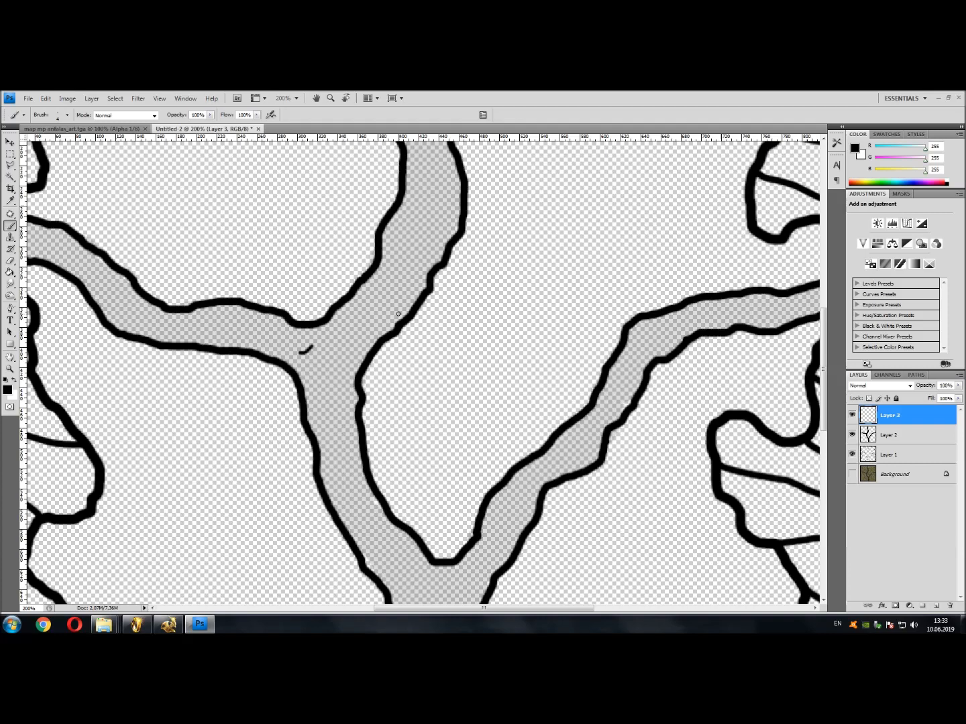
scroll(377, 311, "up", 10)
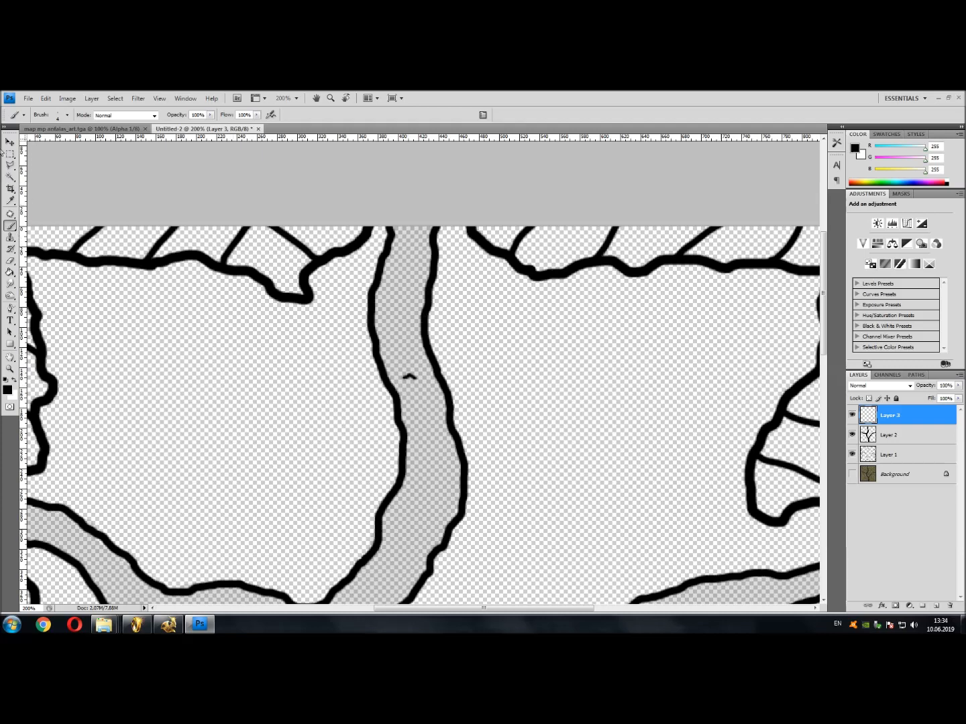
Move the wave mark to the channel's top end near the canvas edge and copy it
left_click(10, 141)
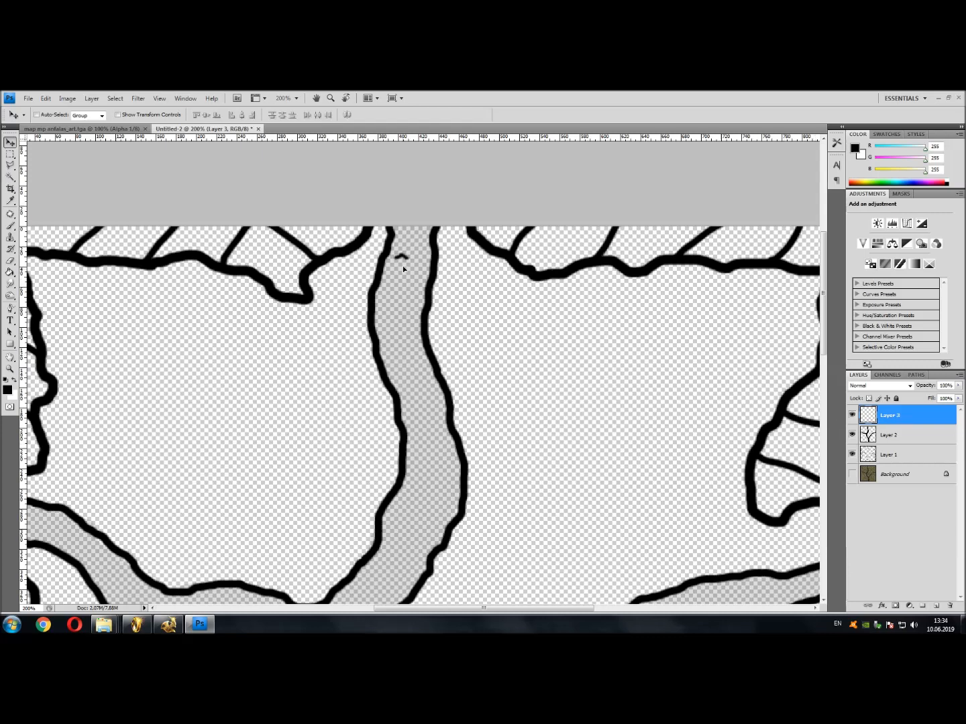
left_click_drag(413, 260, 421, 258)
key("ctrl+a")
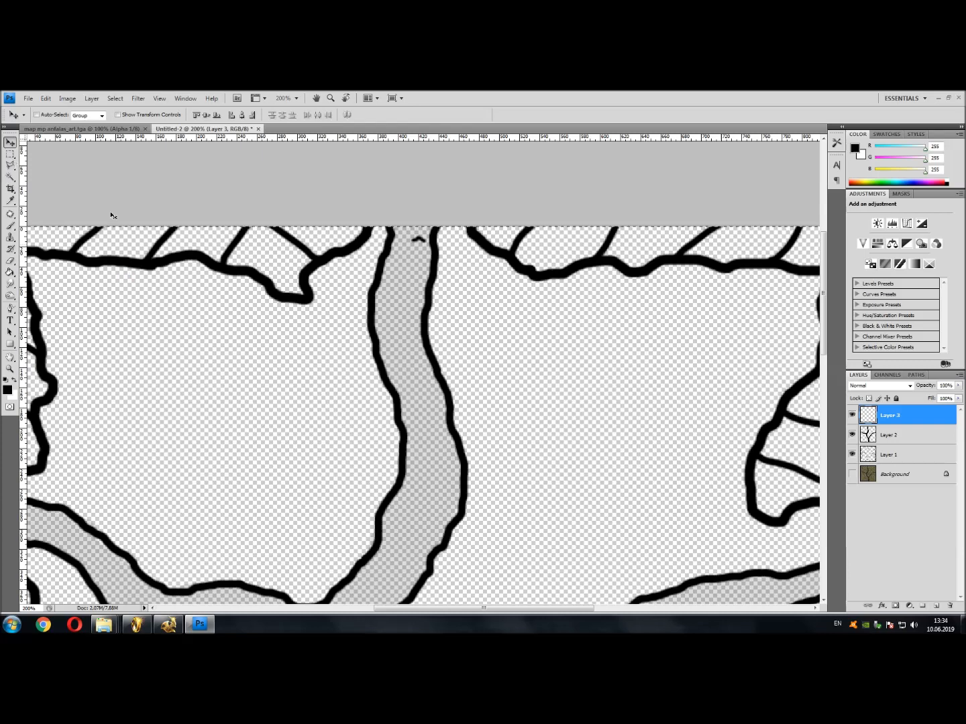
left_click(9, 154)
Paste four copies of the wave mark and stagger them down the first stretch of the upper channel
key("ctrl+v")
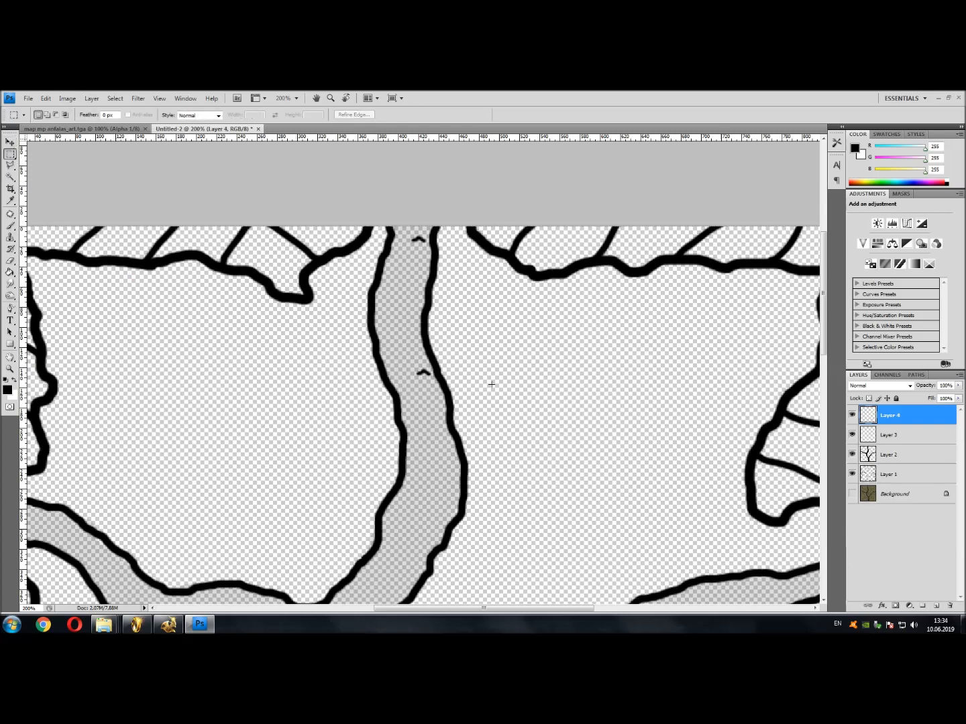
left_click(9, 143)
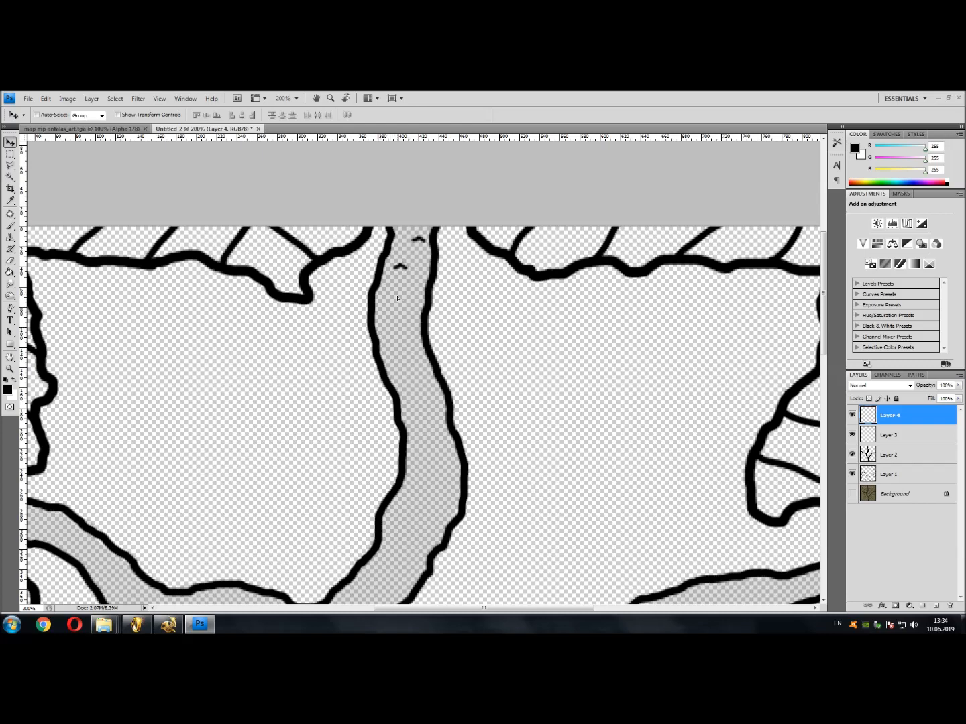
key("ctrl+v")
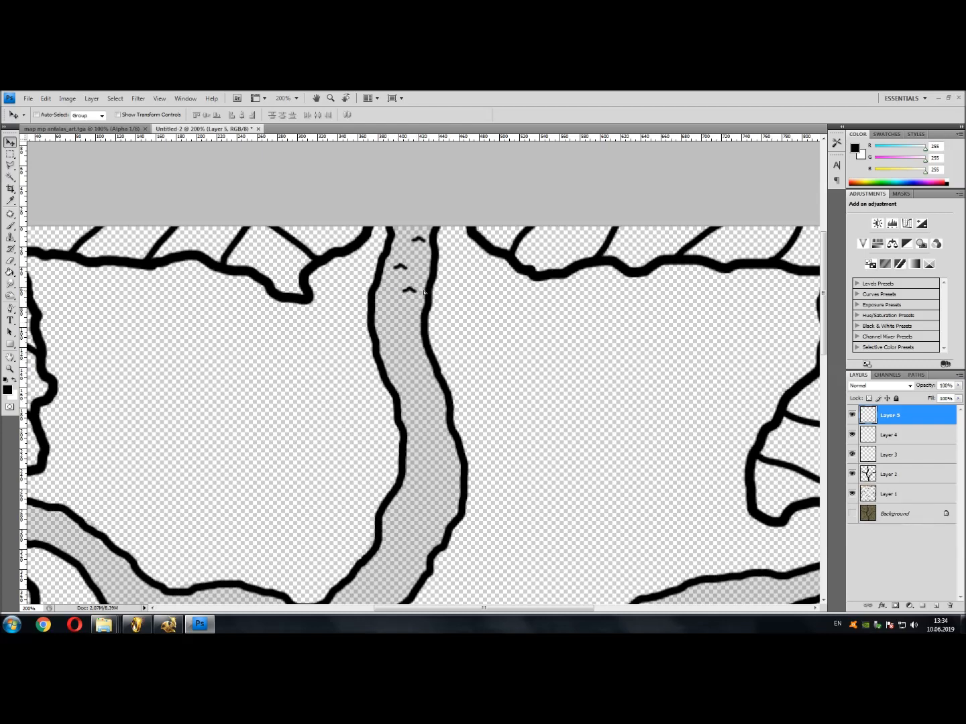
key("ctrl+v")
left_click_drag(434, 405, 407, 375)
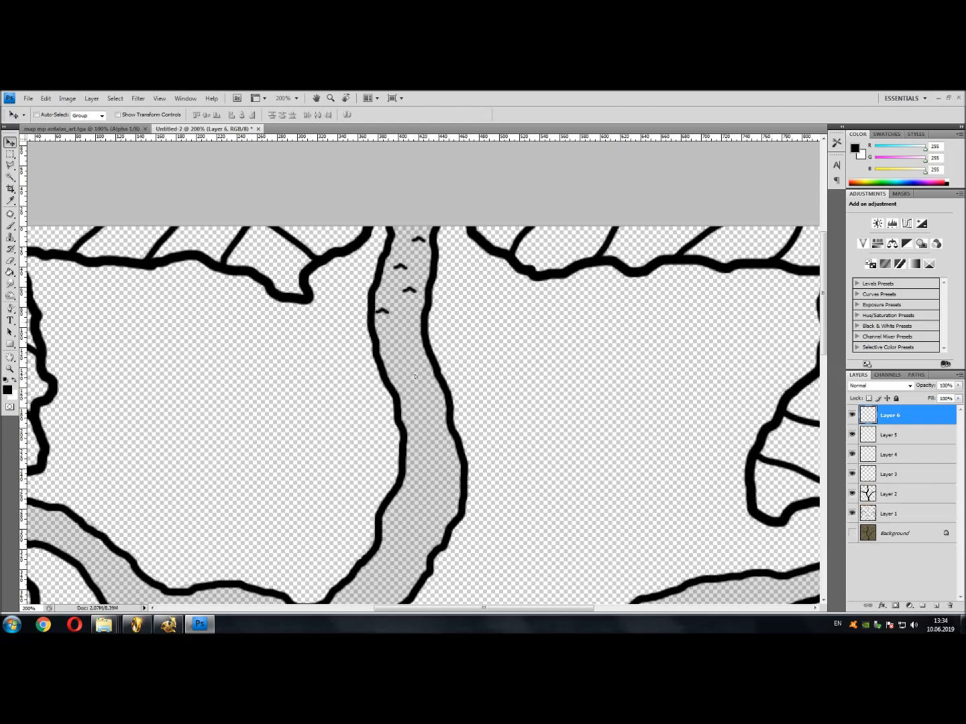
key("ctrl+v")
left_click_drag(379, 461, 393, 418)
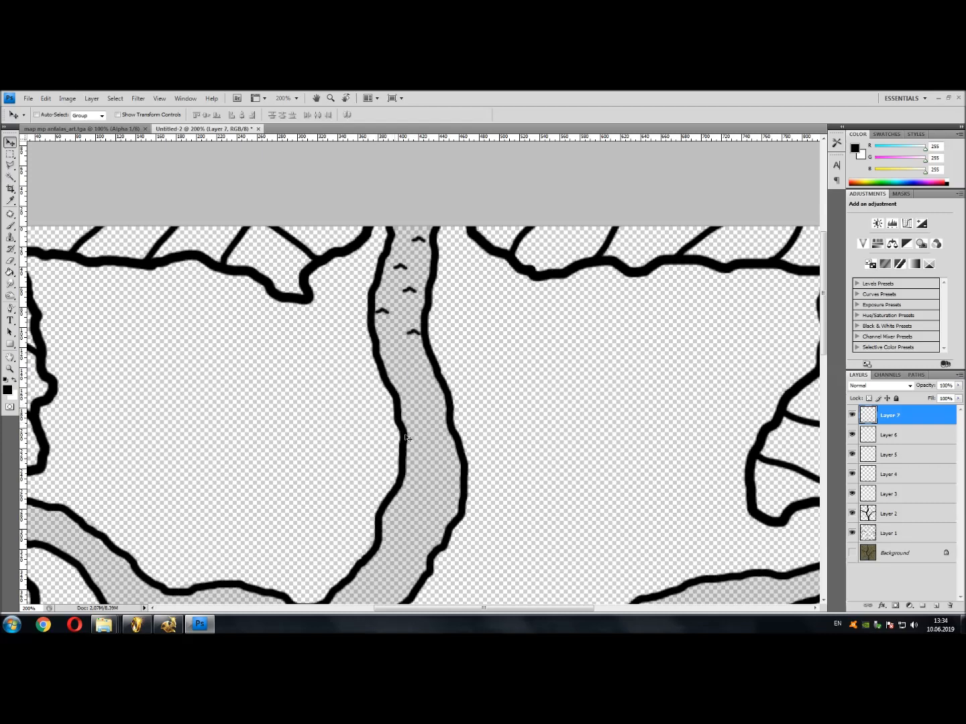
Add five more wave mark copies down the middle of the upper channel, shifting one away from the outline
key("ctrl+v")
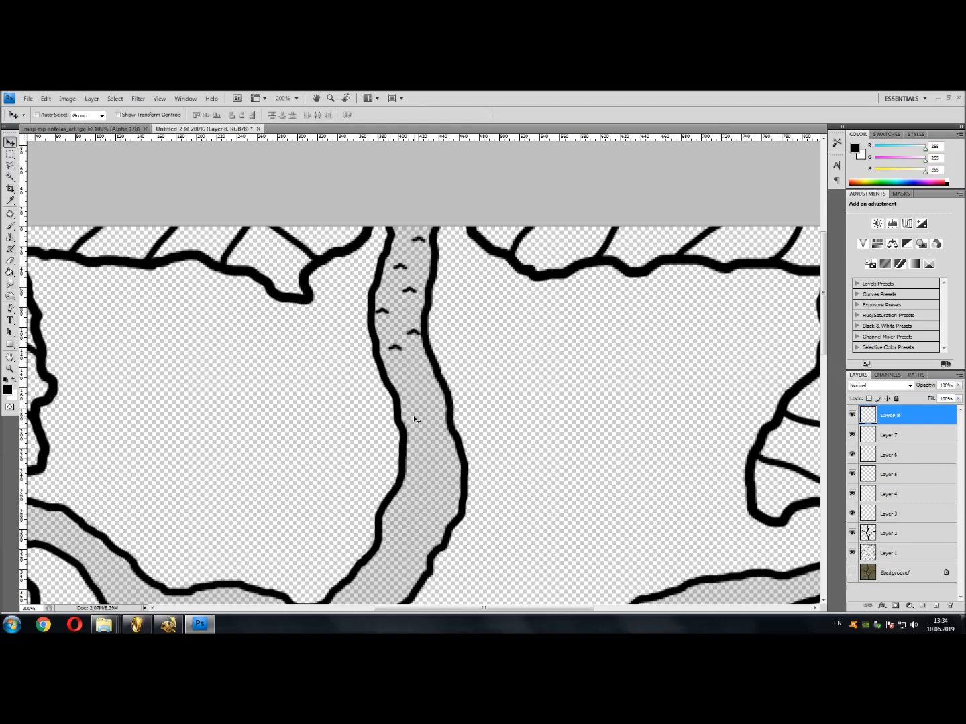
key("ctrl+v")
key("ctrl+v")
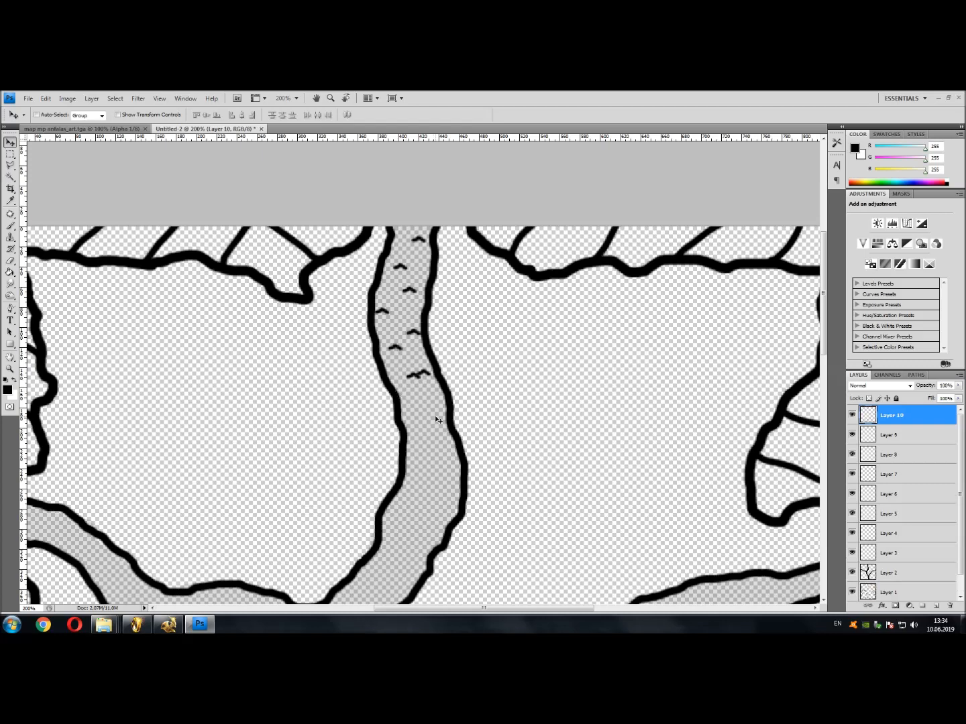
scroll(441, 449, "down", 3)
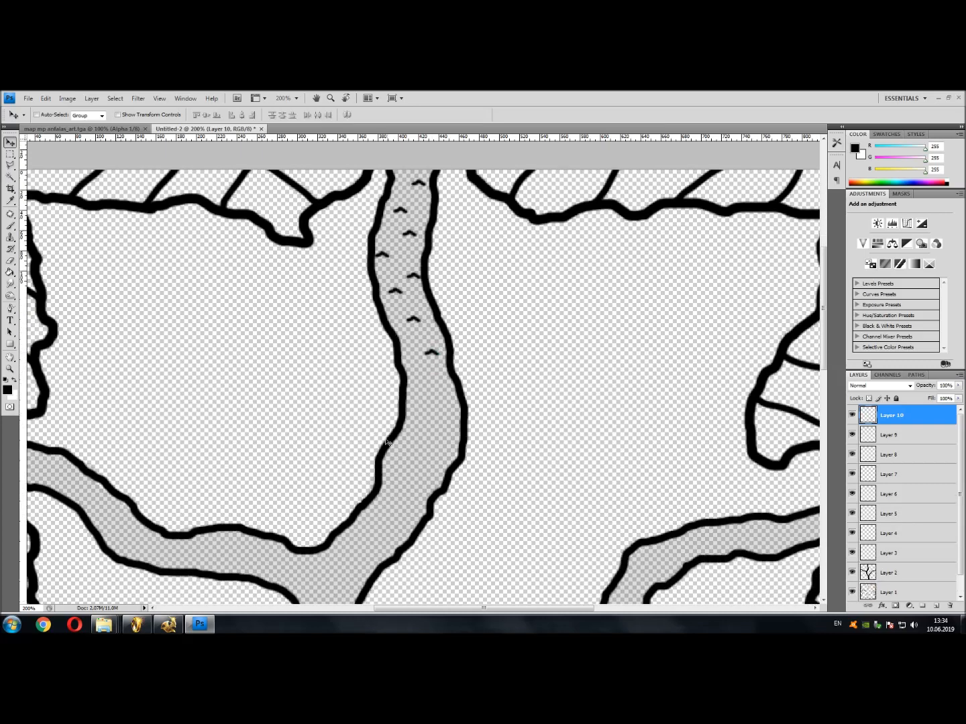
key("ctrl+v")
key("ctrl+v")
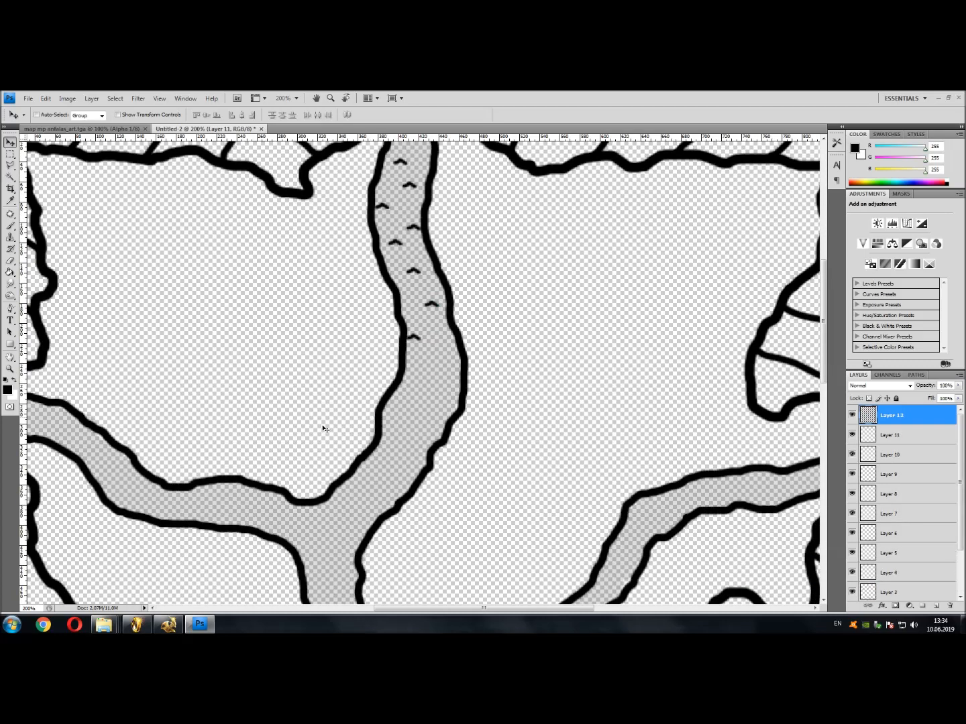
left_click_drag(407, 405, 426, 383)
left_click(880, 434)
left_click_drag(423, 344, 426, 341)
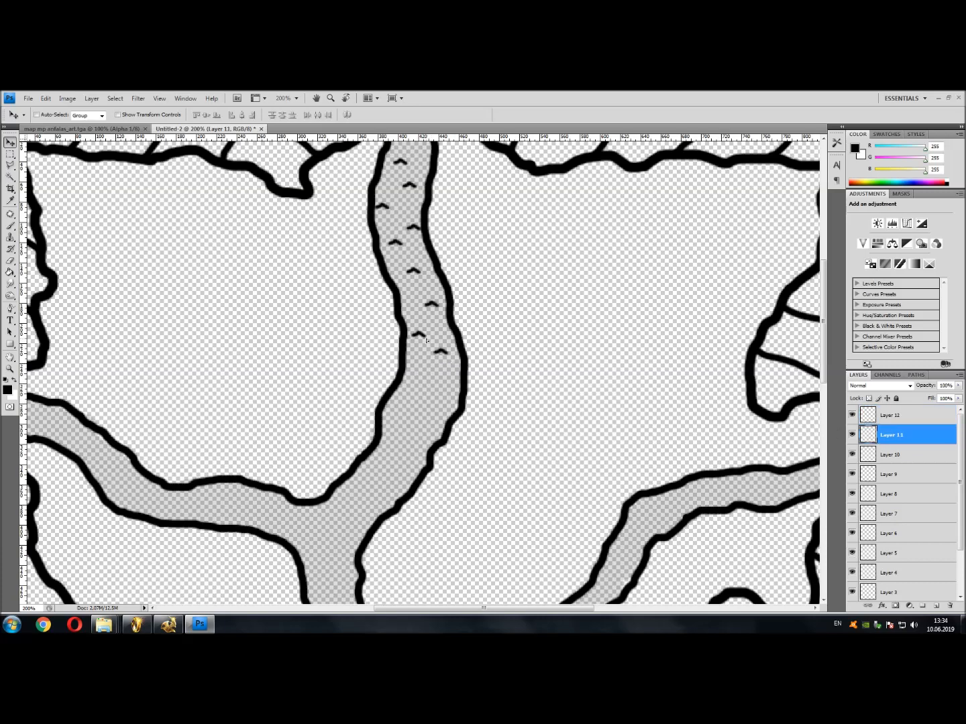
Paste five wave marks along the lower stretch of the upper channel down to the upper fork
key("ctrl+v")
left_click_drag(429, 420, 352, 492)
key("ctrl+v")
scroll(352, 476, "down", 2)
key("ctrl+v")
mouse_move(492, 424)
left_mouse_down()
mouse_move(473, 470)
mouse_move(491, 431)
left_mouse_up()
scroll(490, 432, "down", 4)
key("ctrl+v")
left_click_drag(377, 350, 353, 312)
key("ctrl+v")
left_click_drag(457, 411, 390, 394)
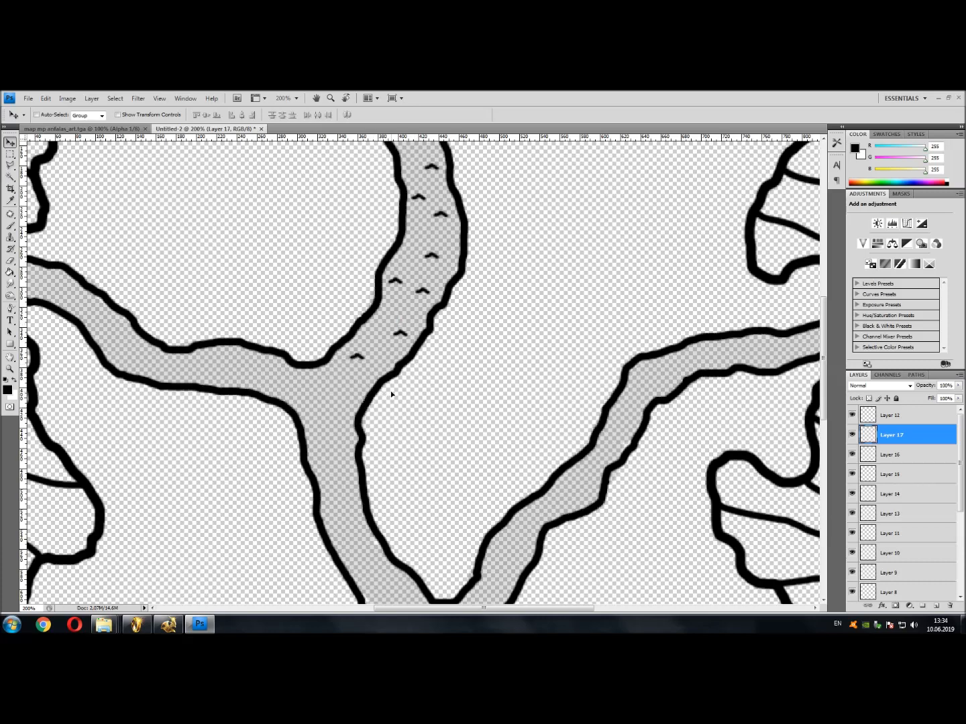
Place four wave mark copies around the upper fork and at the start of the channel below it
key("ctrl+v")
left_click_drag(483, 413, 395, 422)
key("ctrl+v")
left_click_drag(480, 423, 351, 432)
key("ctrl+v")
left_click_drag(500, 405, 364, 474)
key("ctrl+v")
scroll(244, 382, "down", 2)
scroll(245, 382, "down", 3)
Continue the wave marks with six copies down the channel between the upper and lower forks
key("ctrl+v")
left_click_drag(410, 384, 317, 372)
key("ctrl+v")
left_click_drag(489, 424, 385, 523)
key("ctrl+v")
key("ctrl+v")
left_click_drag(490, 448, 400, 501)
key("ctrl+v")
left_click_drag(480, 488, 430, 573)
key("ctrl+v")
left_click_drag(470, 482, 462, 581)
Paste three wave marks into the left branch, starting beside the upper fork
scroll(211, 379, "up", 5)
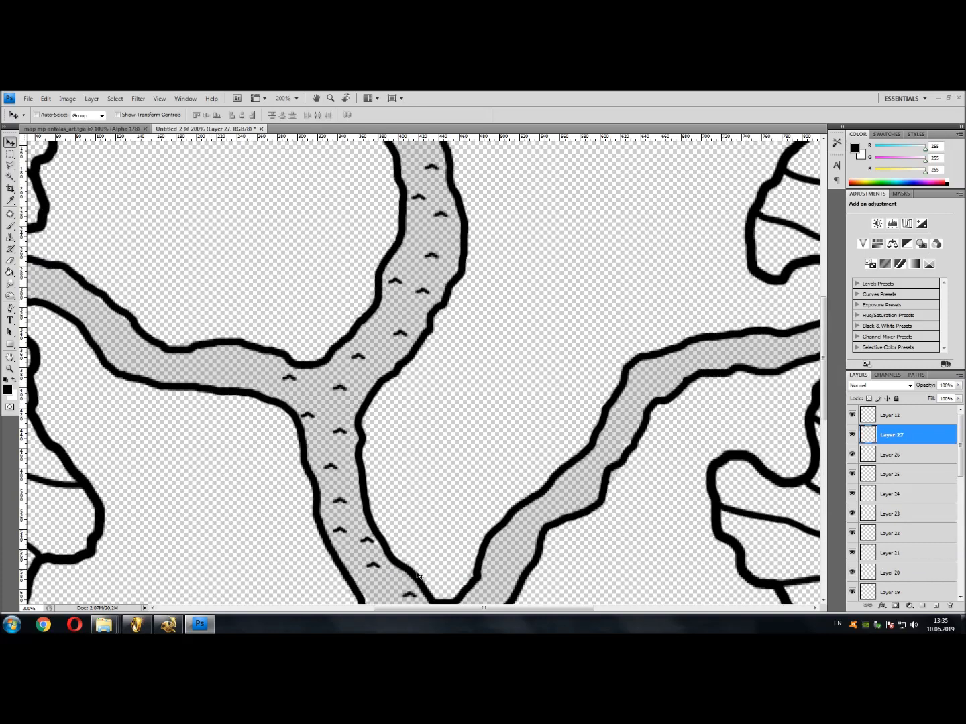
left_click_drag(410, 608, 342, 608)
key("ctrl+v")
left_click_drag(442, 432, 549, 428)
key("ctrl+v")
left_click_drag(436, 478, 479, 461)
key("ctrl+v")
left_click_drag(597, 417, 542, 400)
Fill the outer stretch of the left branch with five wave marks up to the canvas edge
key("ctrl+v")
key("ctrl+v")
left_click_drag(523, 463, 462, 377)
key("ctrl+v")
key("ctrl+v")
left_click_drag(525, 408, 419, 331)
key("ctrl+v")
left_click_drag(513, 387, 361, 295)
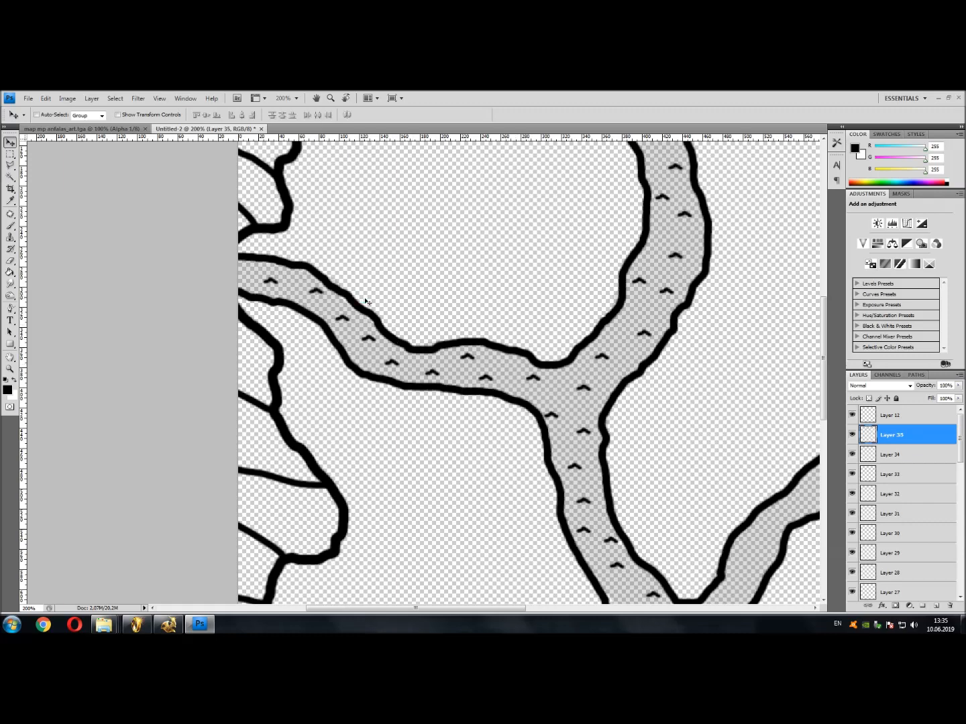
Paste four wave mark copies where the channel widens at the lower fork
scroll(564, 437, "down", 3)
scroll(576, 468, "down", 2)
key("ctrl+v")
left_click_drag(461, 456, 687, 434)
key("ctrl+v")
left_click_drag(547, 459, 805, 441)
key("ctrl+v")
left_click_drag(486, 461, 753, 467)
key("ctrl+v")
left_click_drag(537, 444, 775, 469)
Add five wave marks staggered down the trunk directly below the lower fork
left_click_drag(442, 604, 495, 605)
key("ctrl+v")
mouse_move(345, 446)
left_mouse_down()
mouse_move(380, 450)
mouse_move(345, 432)
left_mouse_up()
key("ctrl+v")
left_click_drag(499, 458, 595, 517)
key("ctrl+v")
left_click_drag(538, 465, 593, 533)
key("ctrl+v")
left_click_drag(550, 480, 571, 523)
key("ctrl+v")
left_click_drag(584, 413, 653, 516)
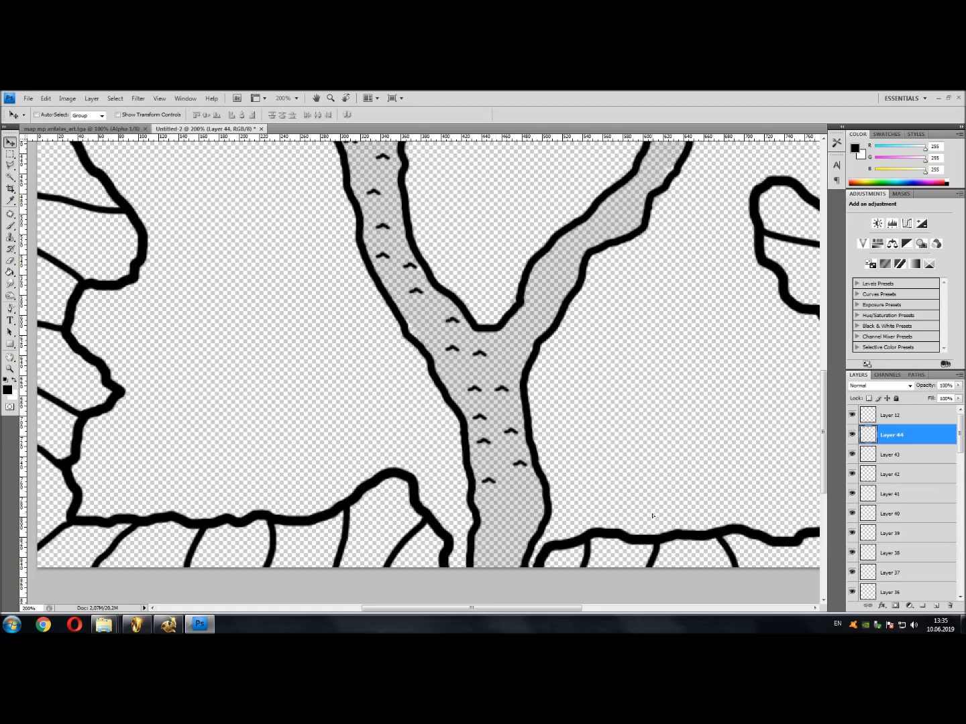
Fill the trunk's bottom end with five staggered wave marks down to the canvas edge
key("ctrl+v")
left_click_drag(400, 420, 492, 522)
key("ctrl+v")
left_click_drag(538, 410, 613, 540)
key("ctrl+v")
left_click_drag(524, 388, 592, 569)
key("ctrl+v")
key("ctrl+v")
left_click_drag(503, 510, 495, 502)
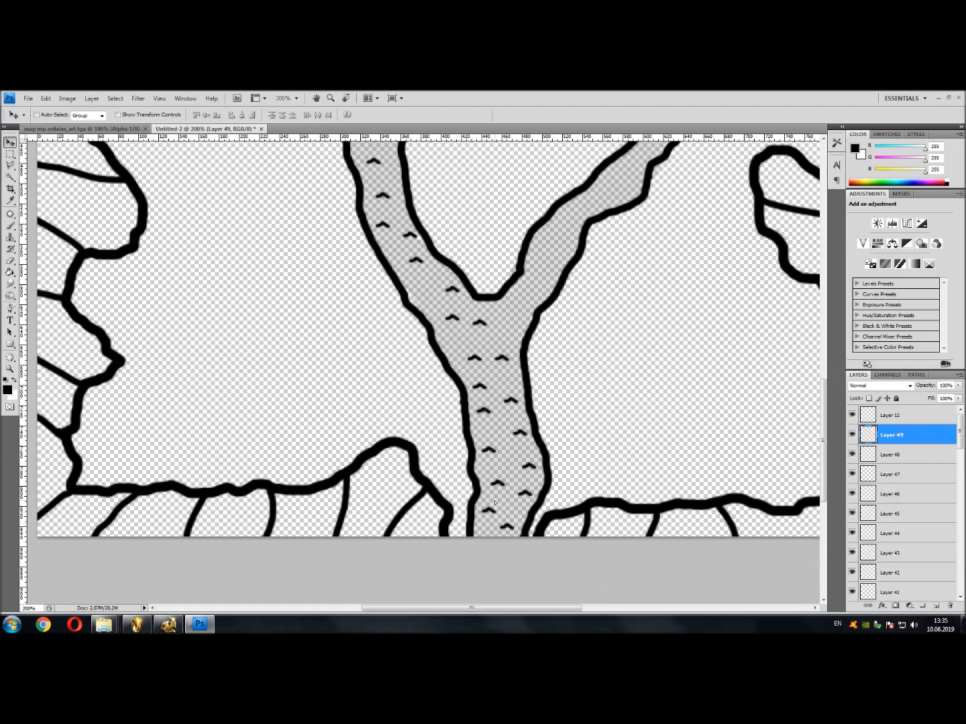
Paste five wave marks from the lower fork up into the start of the right branch
scroll(505, 345, "up", 5)
key("ctrl+v")
left_click_drag(448, 406, 537, 479)
key("ctrl+v")
left_click_drag(423, 404, 529, 449)
key("ctrl+v")
left_click_drag(452, 351, 577, 359)
key("ctrl+v")
left_click_drag(498, 320, 613, 330)
key("ctrl+v")
left_click_drag(426, 369, 582, 334)
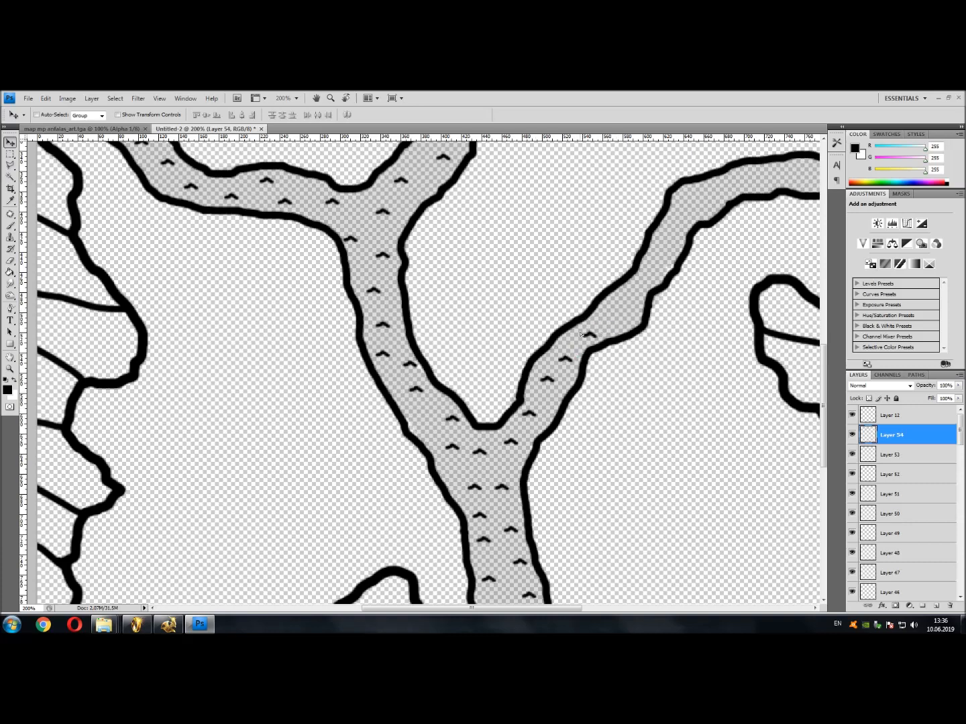
Add four wave marks along the narrow middle stretch of the right branch
key("ctrl+v")
left_click_drag(456, 413, 631, 347)
left_click_drag(515, 607, 558, 608)
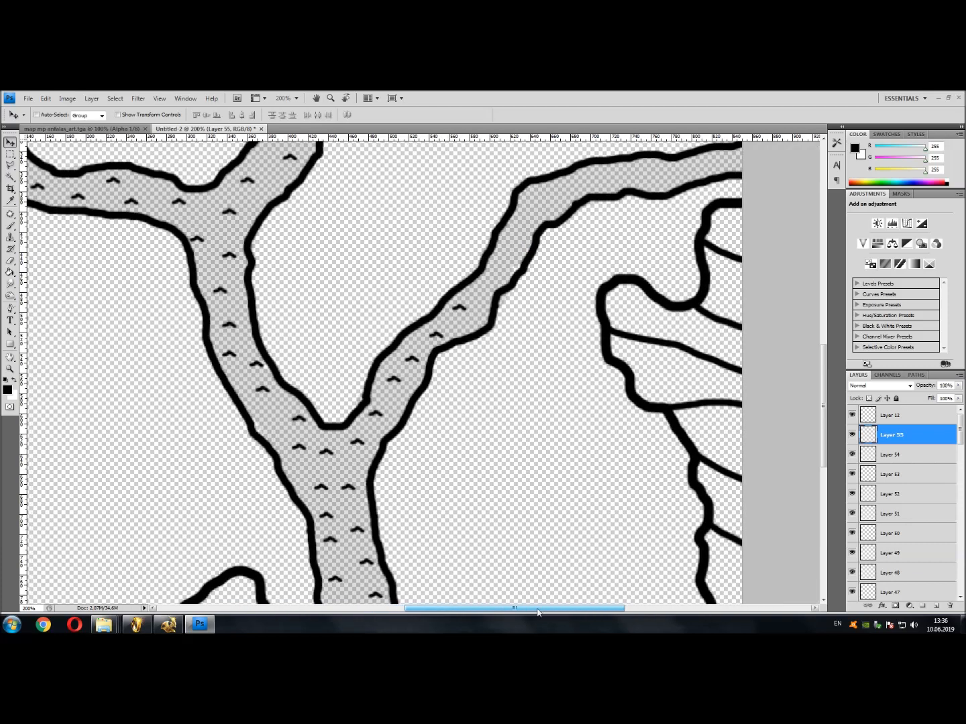
key("ctrl+v")
left_click_drag(432, 344, 507, 258)
key("ctrl+v")
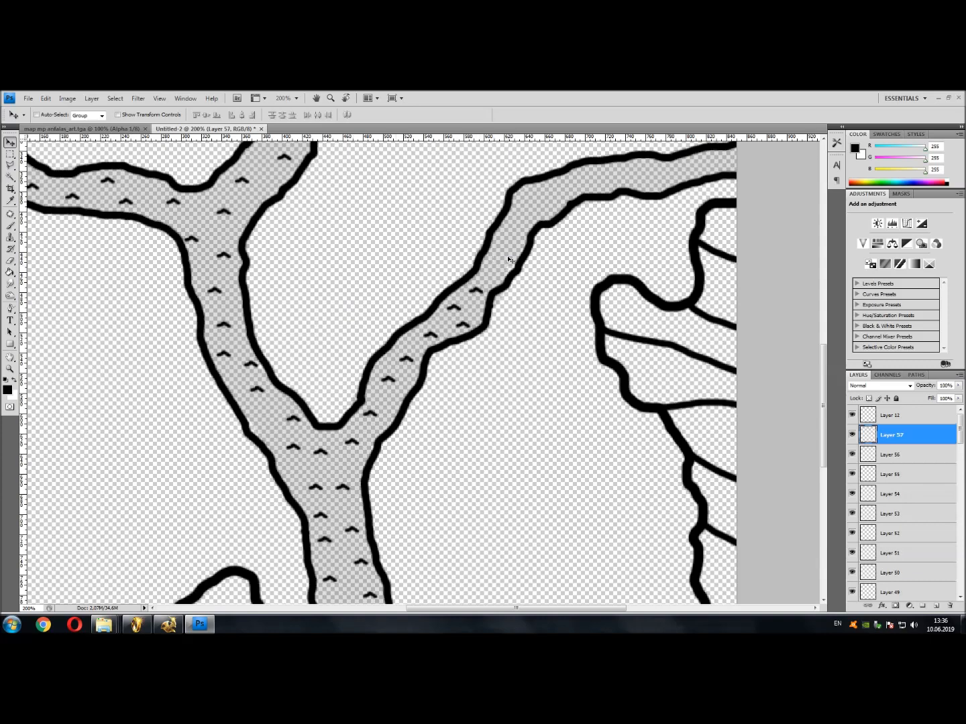
key("ctrl+v")
left_click_drag(405, 387, 473, 278)
Place three wave marks on the right branch's steep section and around its upper bend
scroll(475, 285, "up", 5)
key("ctrl+v")
left_click_drag(440, 436, 517, 492)
key("ctrl+v")
left_click_drag(477, 426, 489, 466)
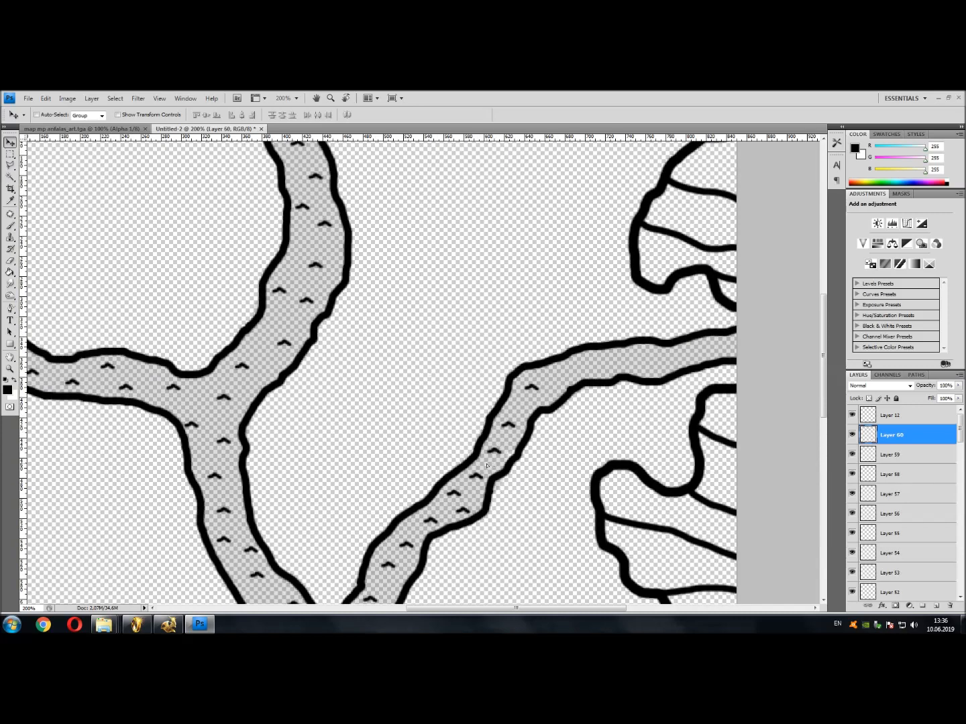
key("ctrl+v")
left_click_drag(387, 431, 522, 438)
Fill the outer stretch of the right branch with six wave marks up to the canvas edge
key("ctrl+v")
left_click_drag(495, 368, 649, 358)
key("ctrl+v")
left_click_drag(463, 353, 646, 347)
key("ctrl+v")
left_click_drag(266, 462, 477, 443)
key("ctrl+v")
left_click_drag(461, 357, 697, 349)
key("ctrl+v")
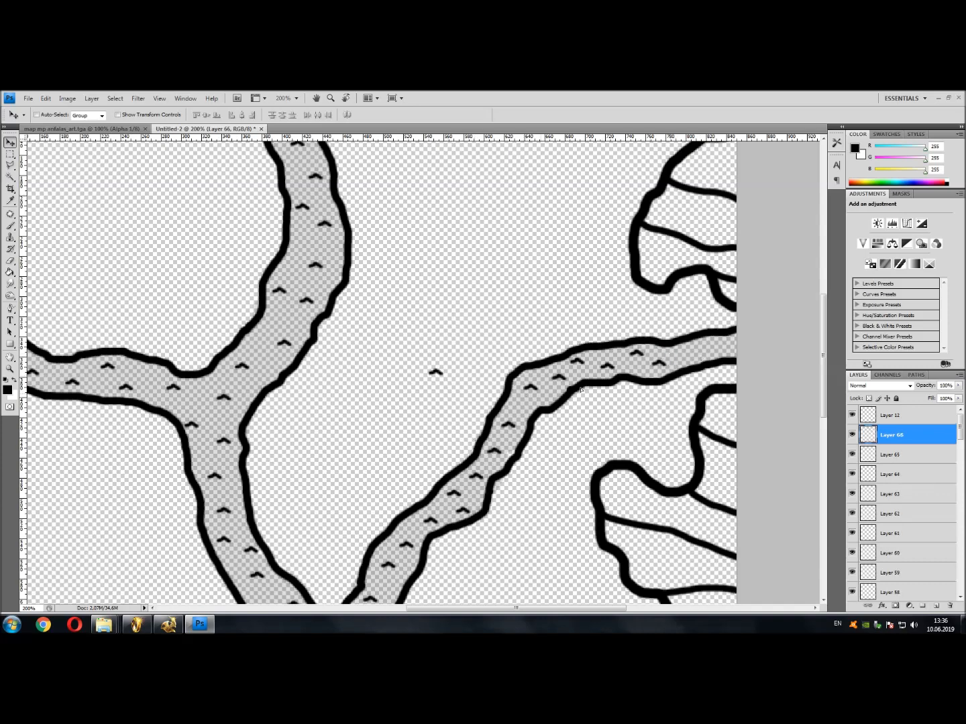
left_click_drag(779, 380, 786, 375)
key("ctrl+v")
left_click_drag(429, 392, 728, 379)
Delete the hidden Background layer from beneath the drawing layers
scroll(413, 364, "down", 3)
scroll(410, 363, "down", 2)
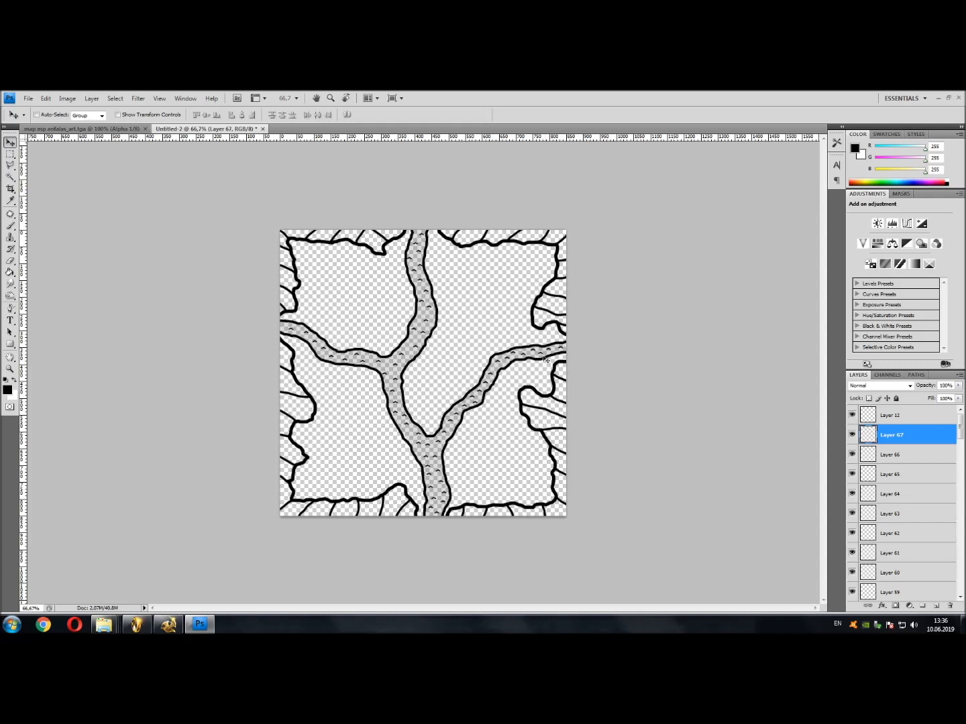
scroll(462, 365, "up", 1)
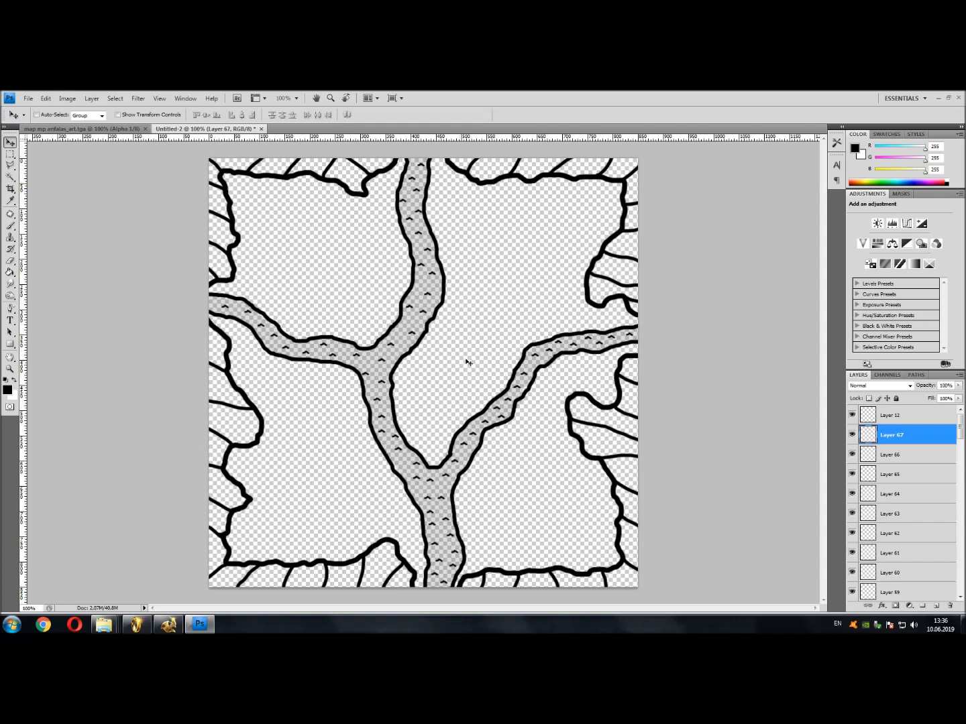
left_click(856, 416)
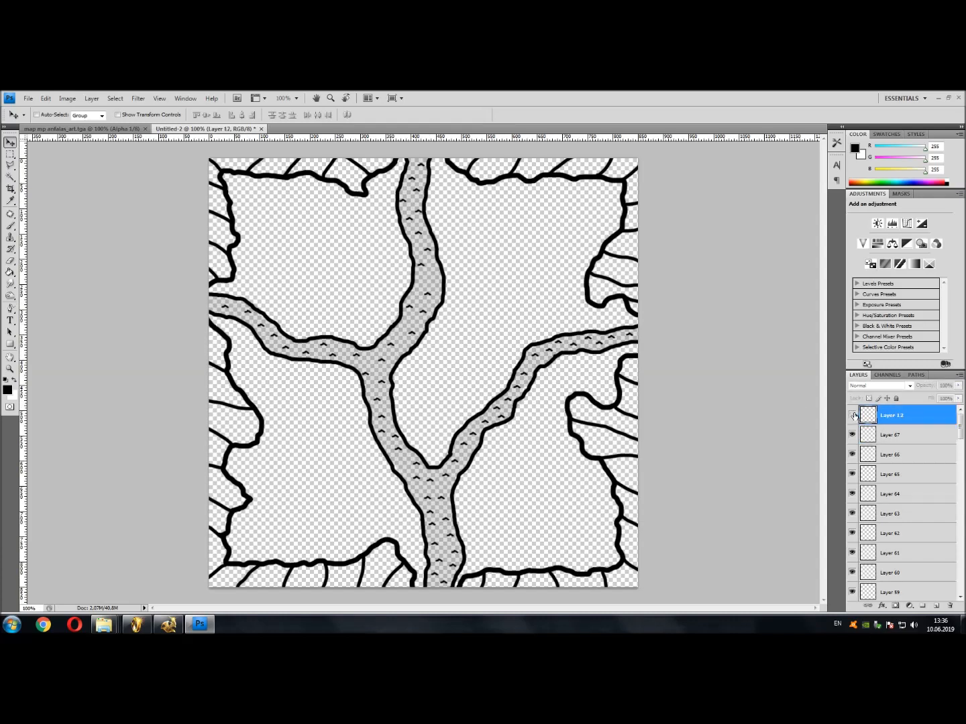
left_click_drag(960, 430, 960, 594)
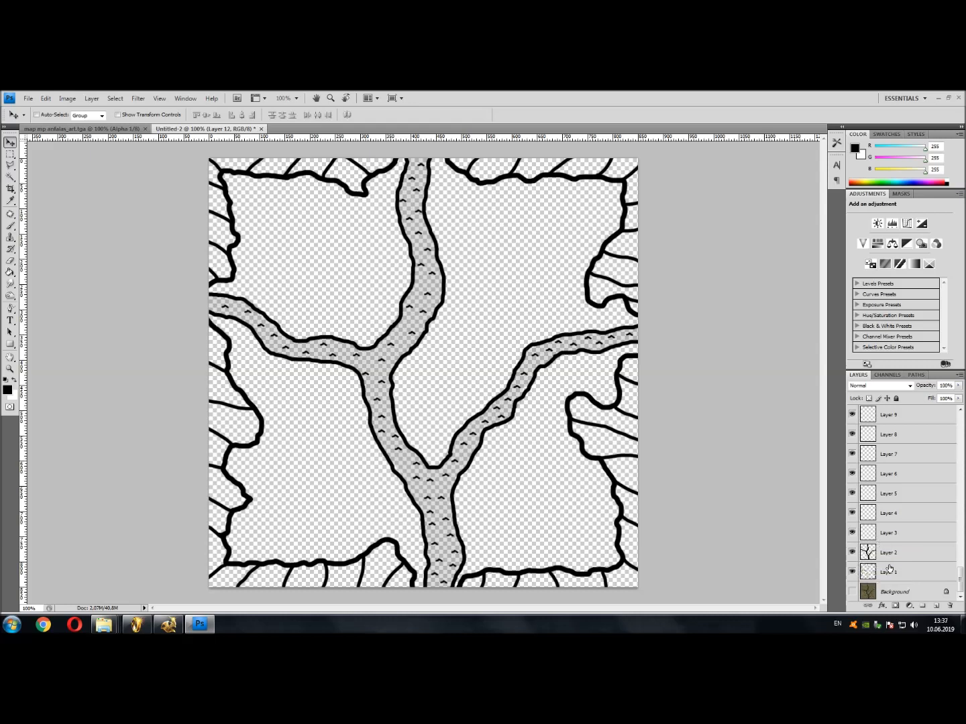
left_click(881, 591)
left_click(912, 566)
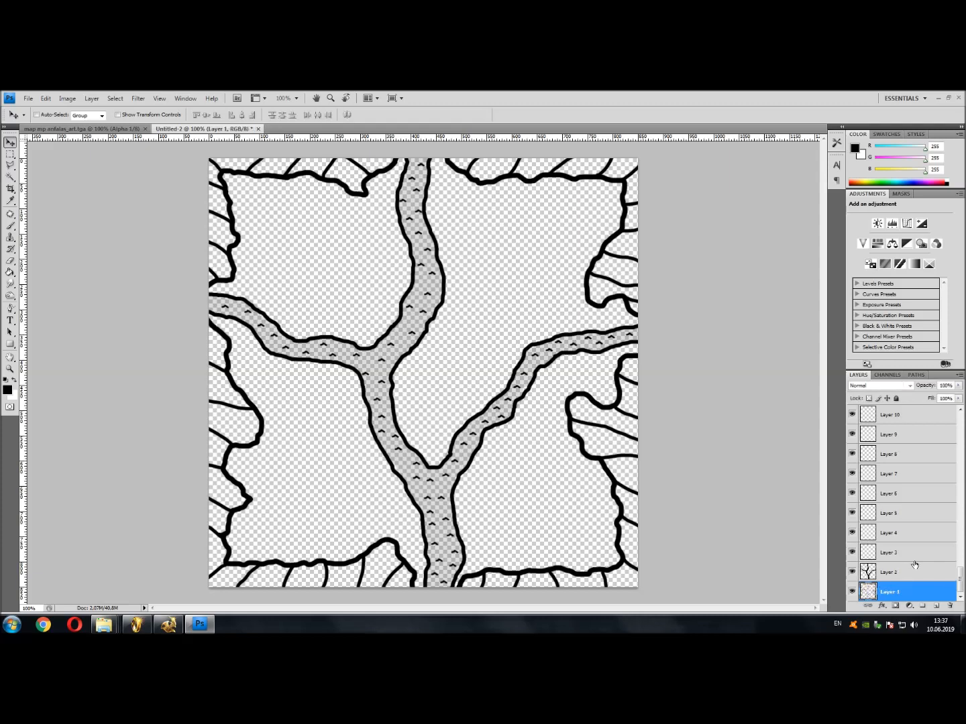
left_click_drag(960, 580, 961, 424)
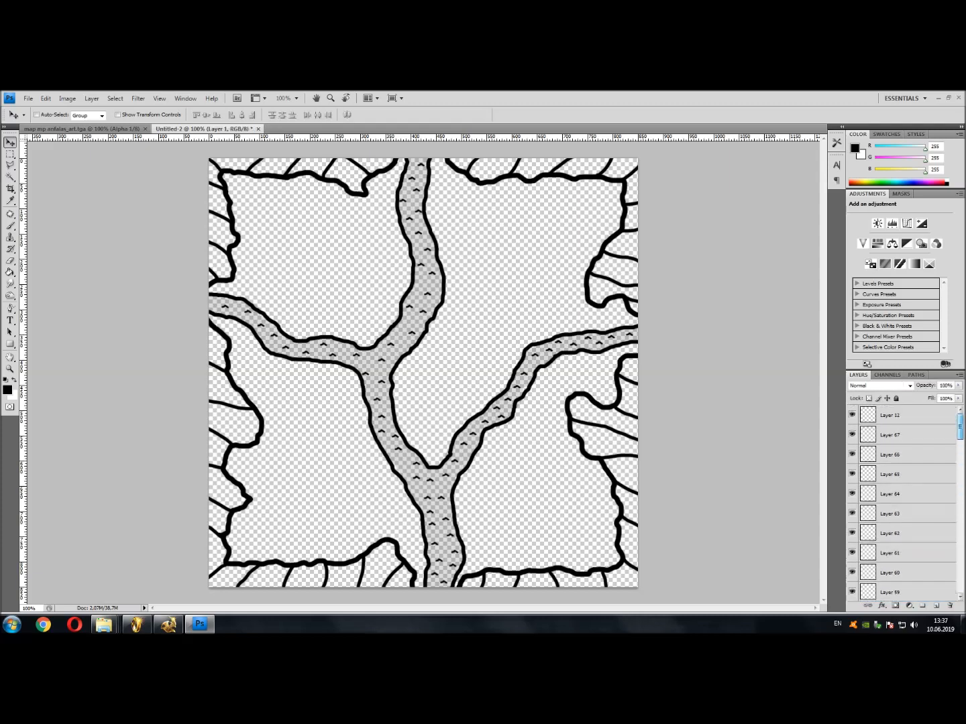
Flatten the image into a single layer and invert its colours
left_click(94, 100)
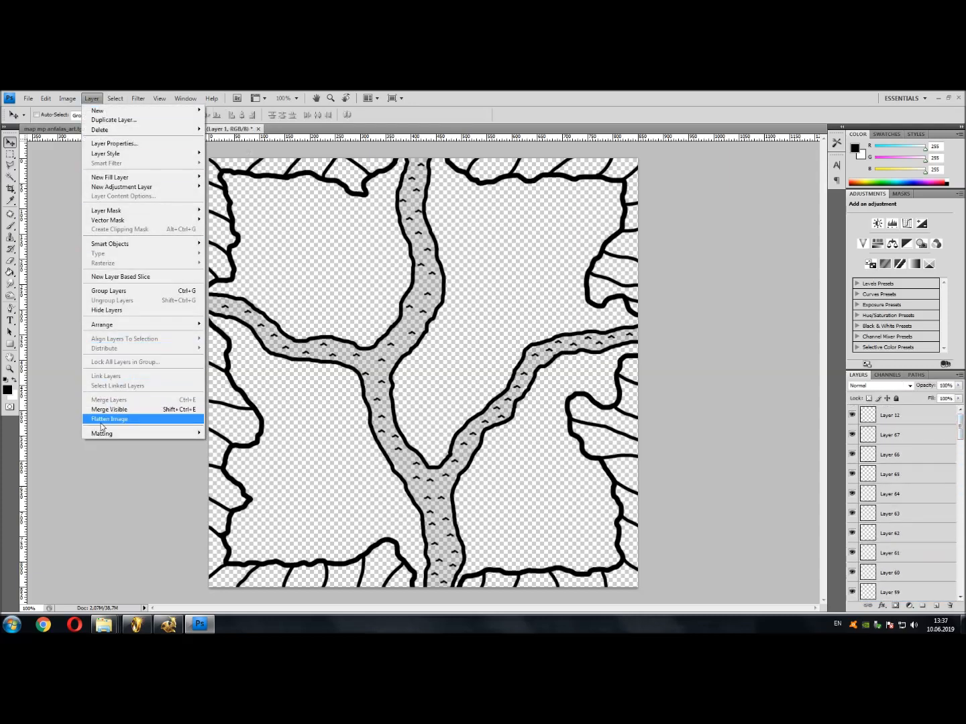
left_click(101, 422)
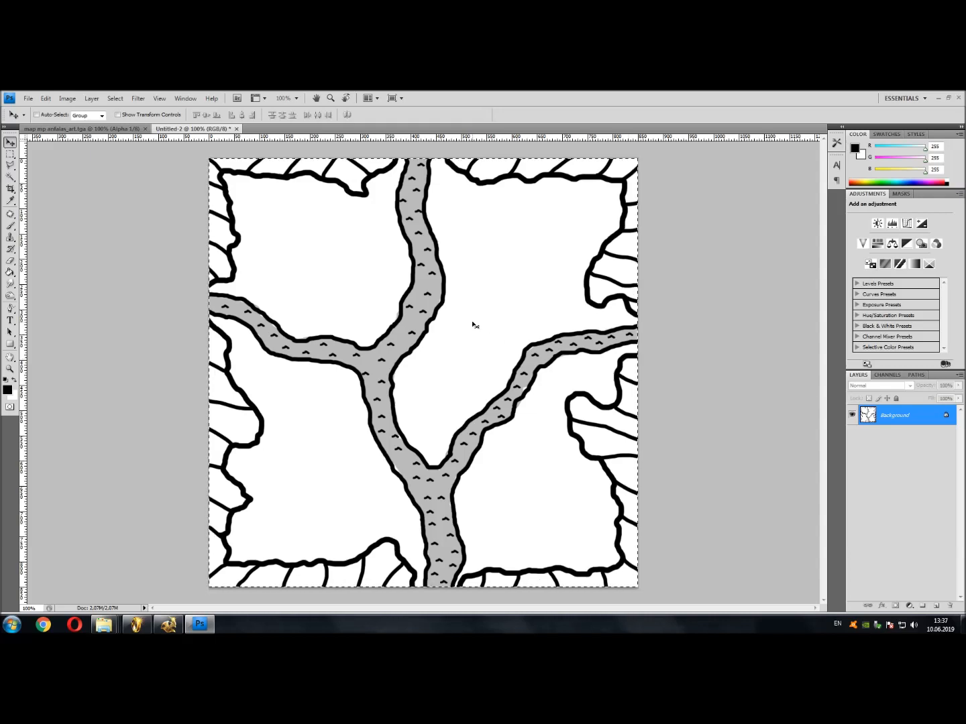
key("ctrl+i")
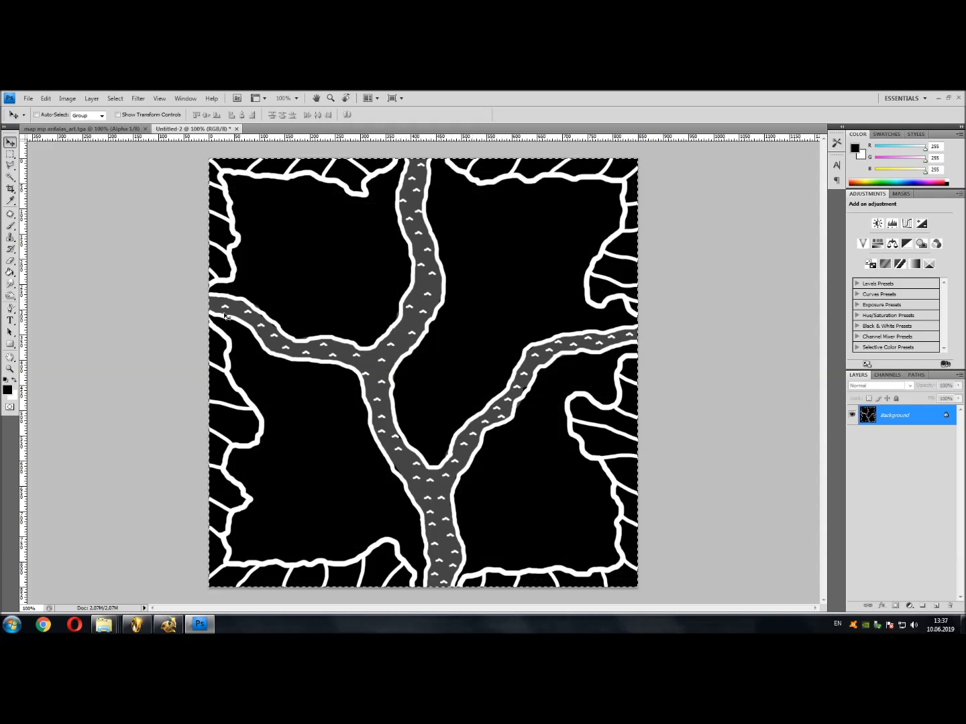
Flip the inverted map vertically
left_click(90, 99)
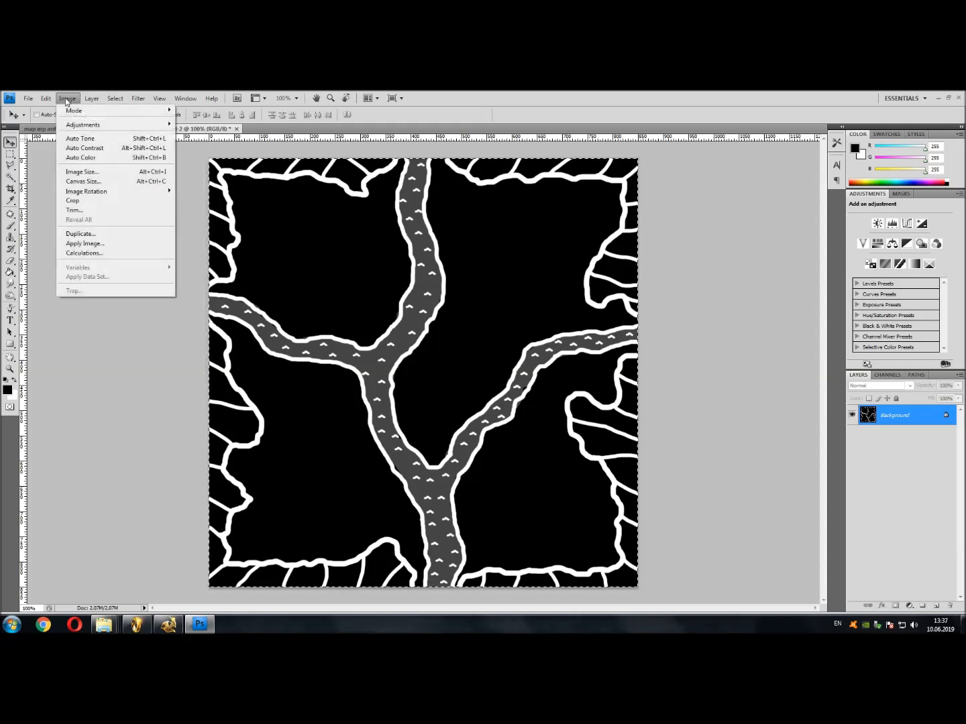
mouse_move(45, 99)
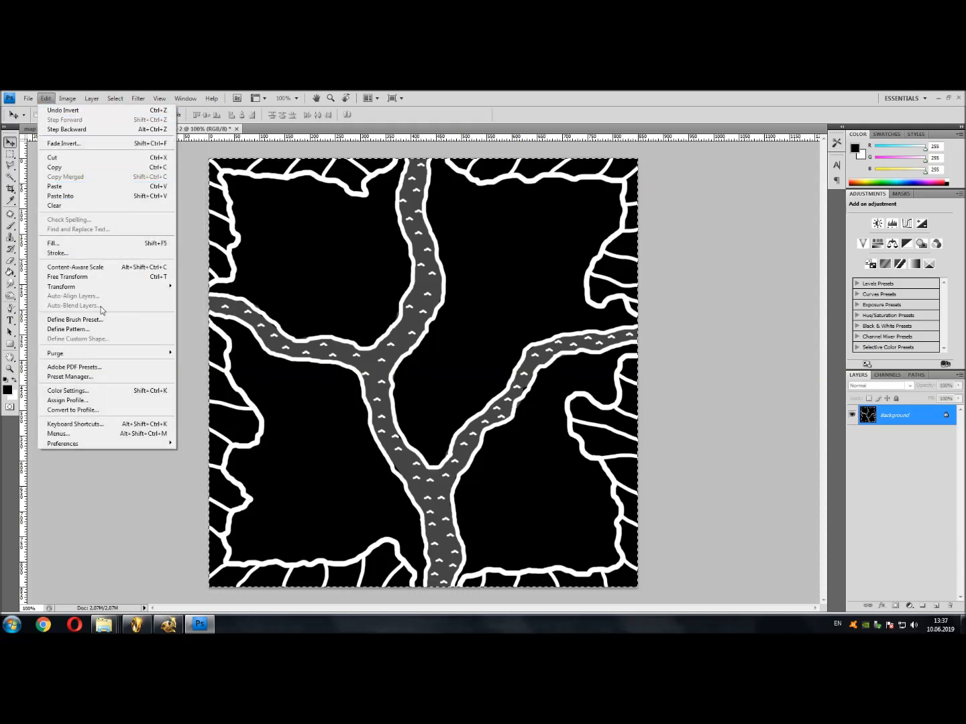
mouse_move(130, 293)
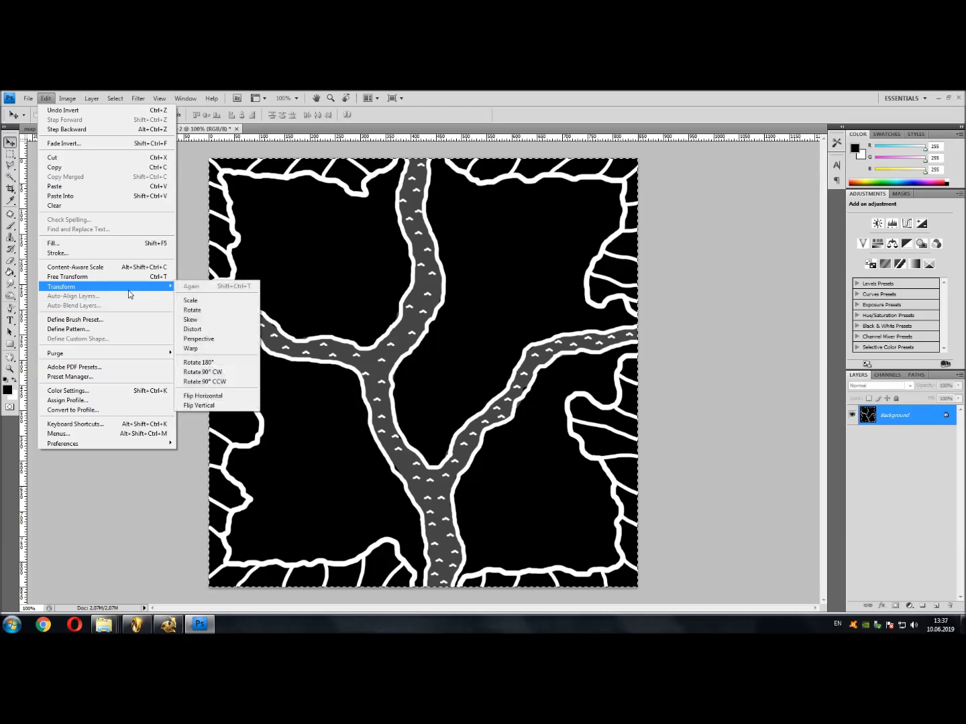
left_click(212, 407)
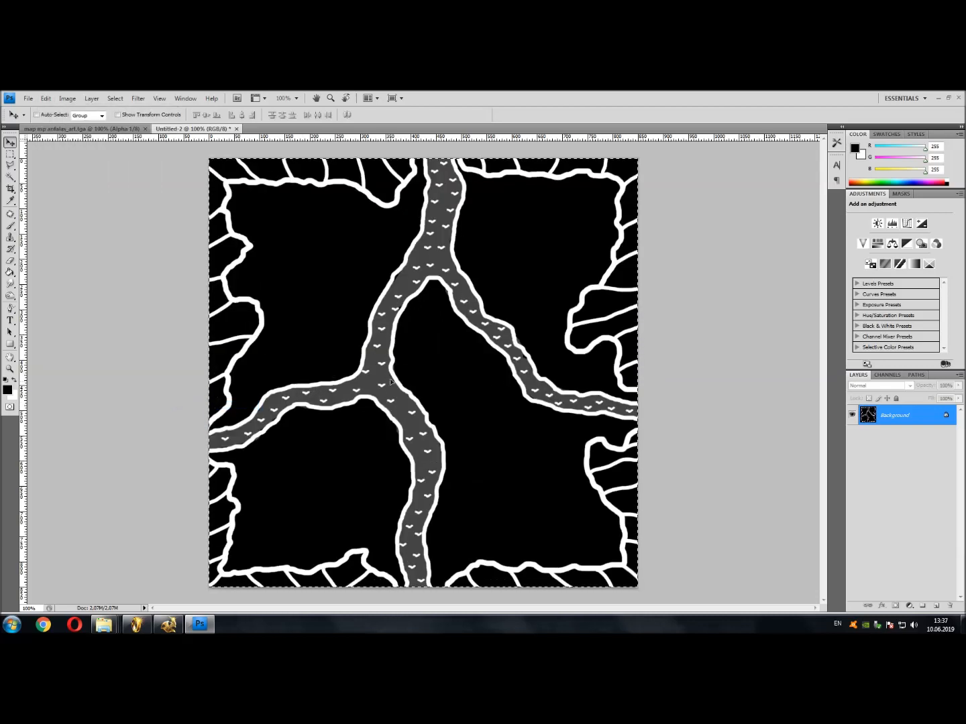
Create a channel named Alpha 1, indicating masked areas at 100% opacity, and give it a copy of the map drawing
left_click(884, 377)
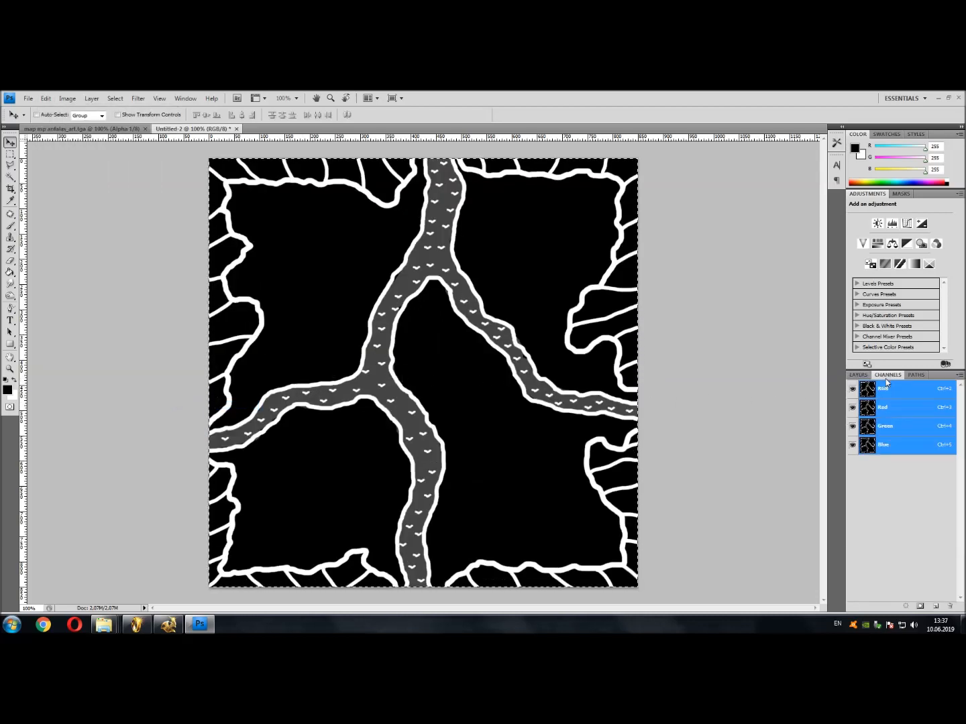
right_click(888, 477)
left_click(959, 377)
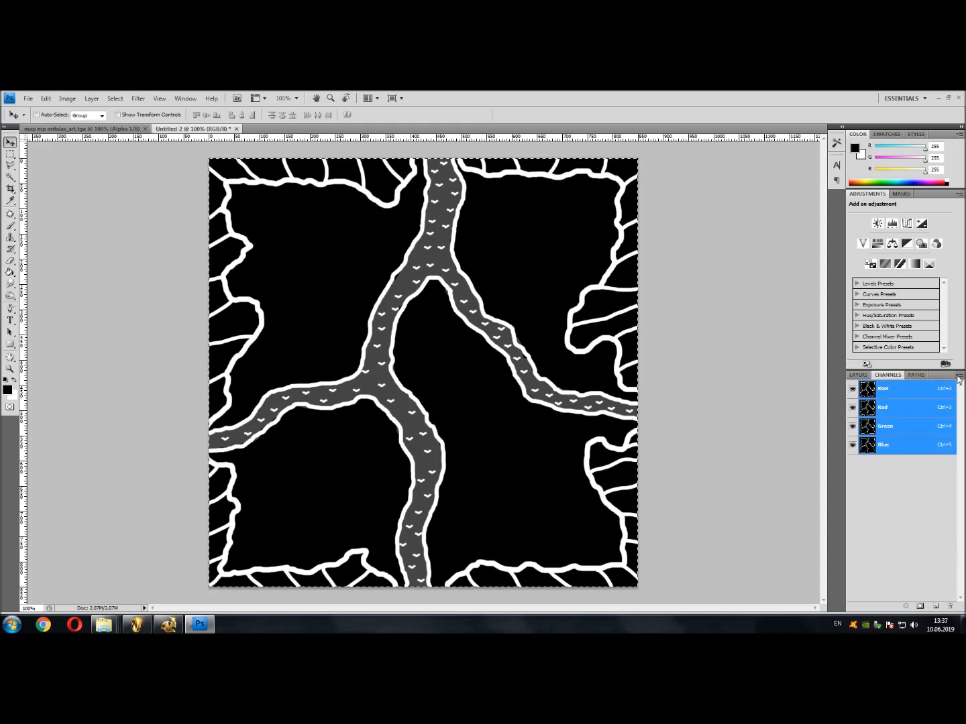
left_click(958, 378)
left_click(912, 382)
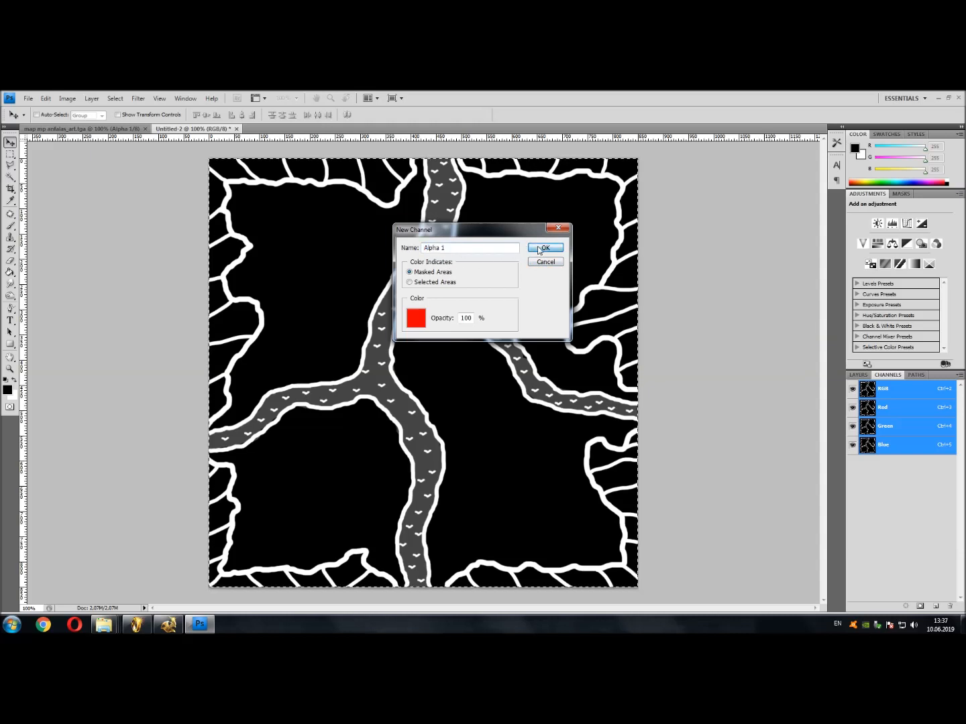
left_click(545, 248)
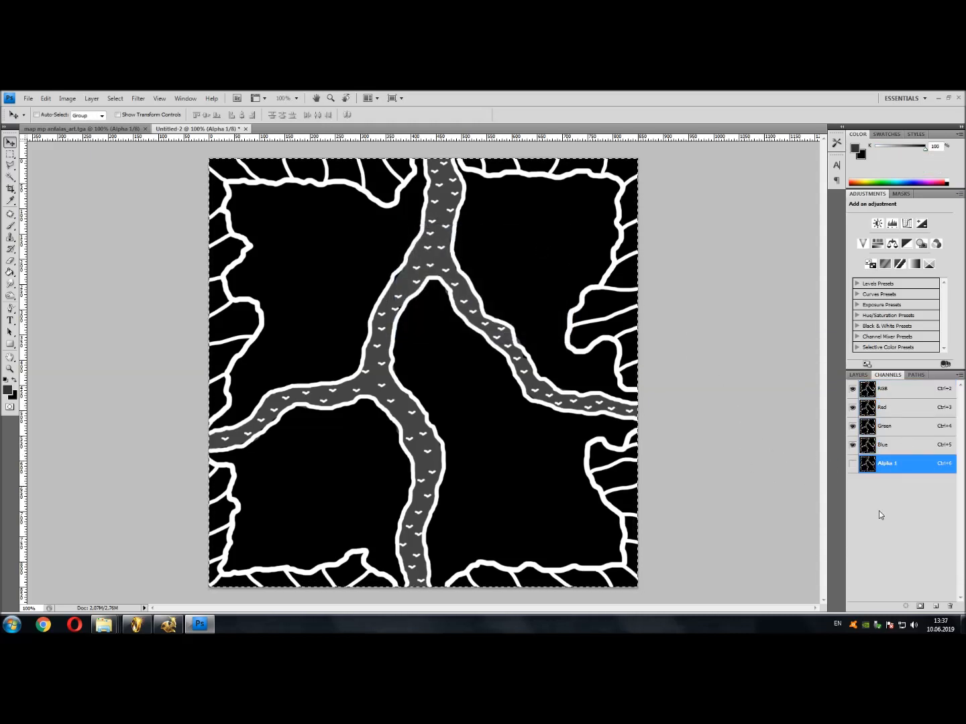
Add a new empty layer named Layer 1 above the map in Normal mode at 100% opacity
left_click(887, 376)
left_click(860, 376)
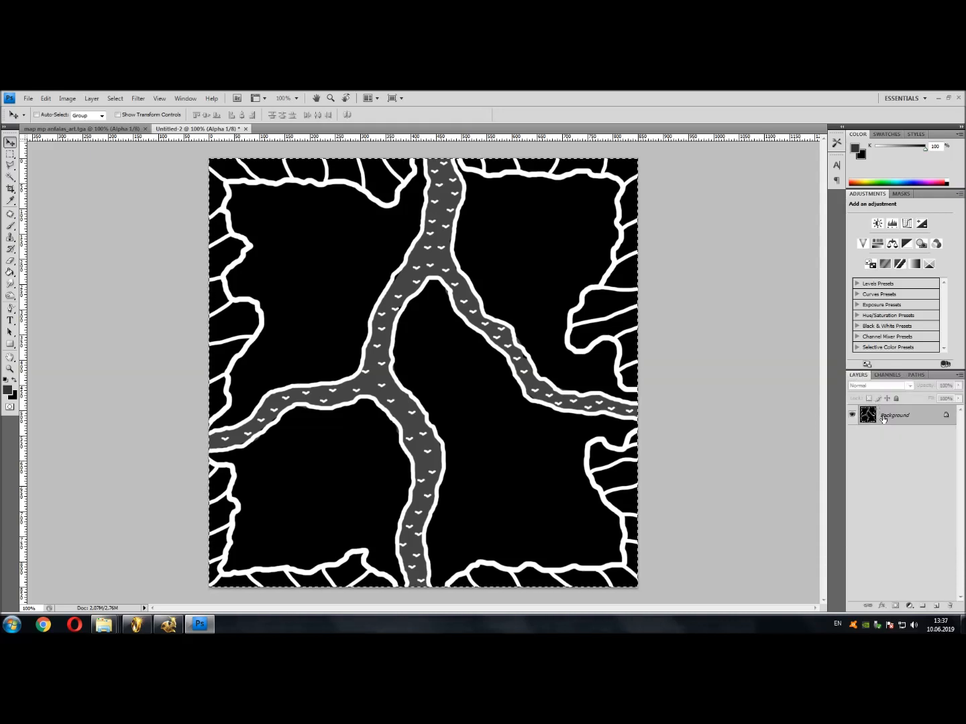
left_click(888, 375)
left_click(859, 375)
key("ctrl+shift+n")
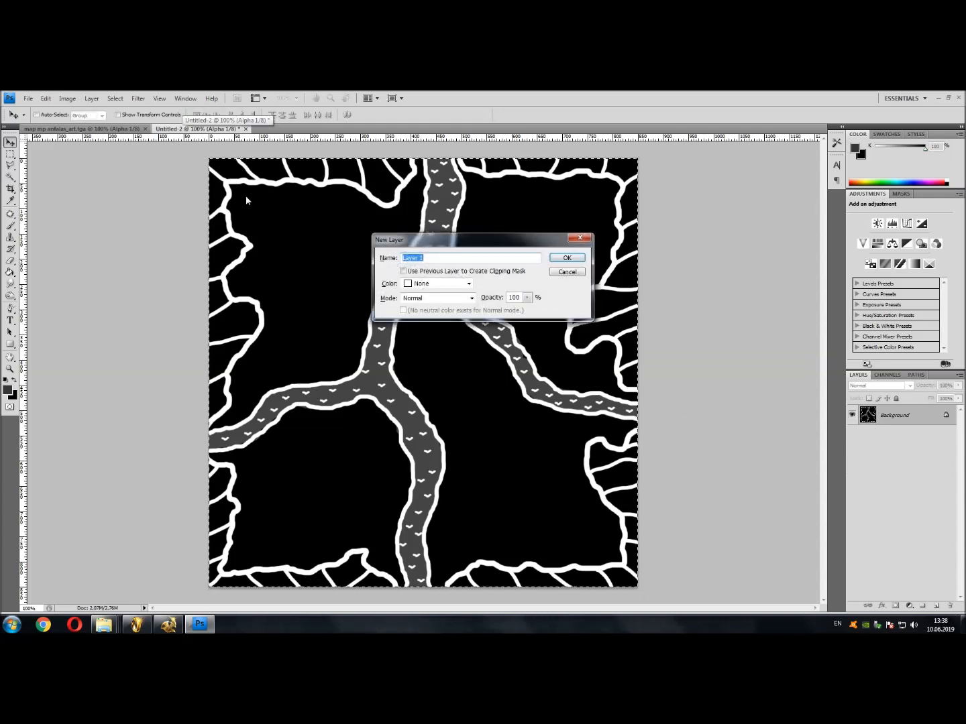
left_click(567, 259)
Hide the Background layer and make Layer 1 the active layer
left_click(868, 435)
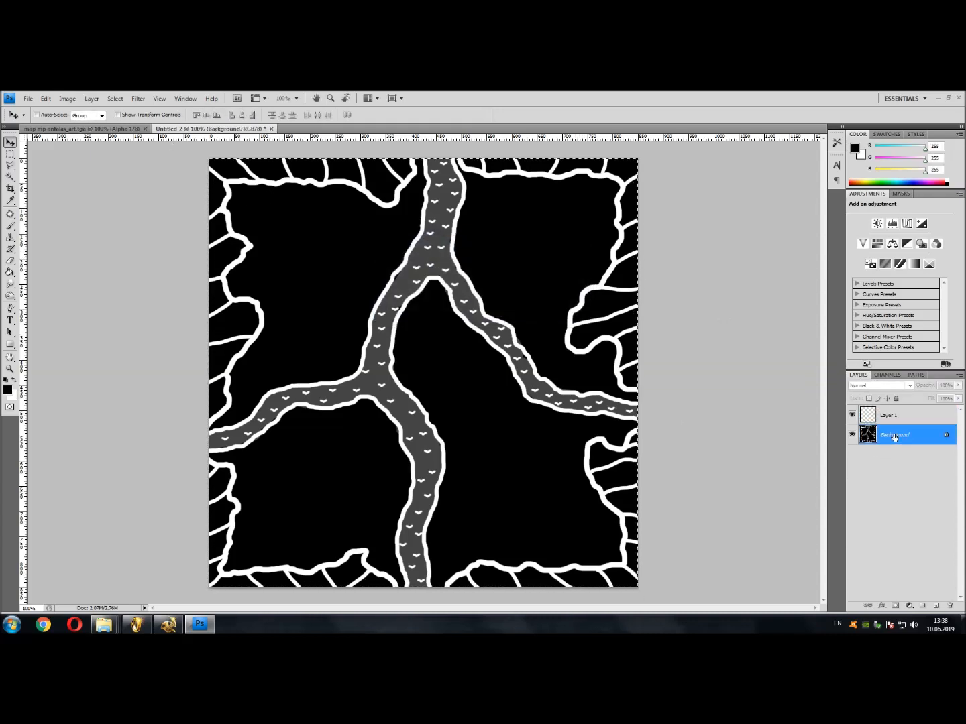
left_click(853, 435)
left_click(893, 418)
left_click(884, 436)
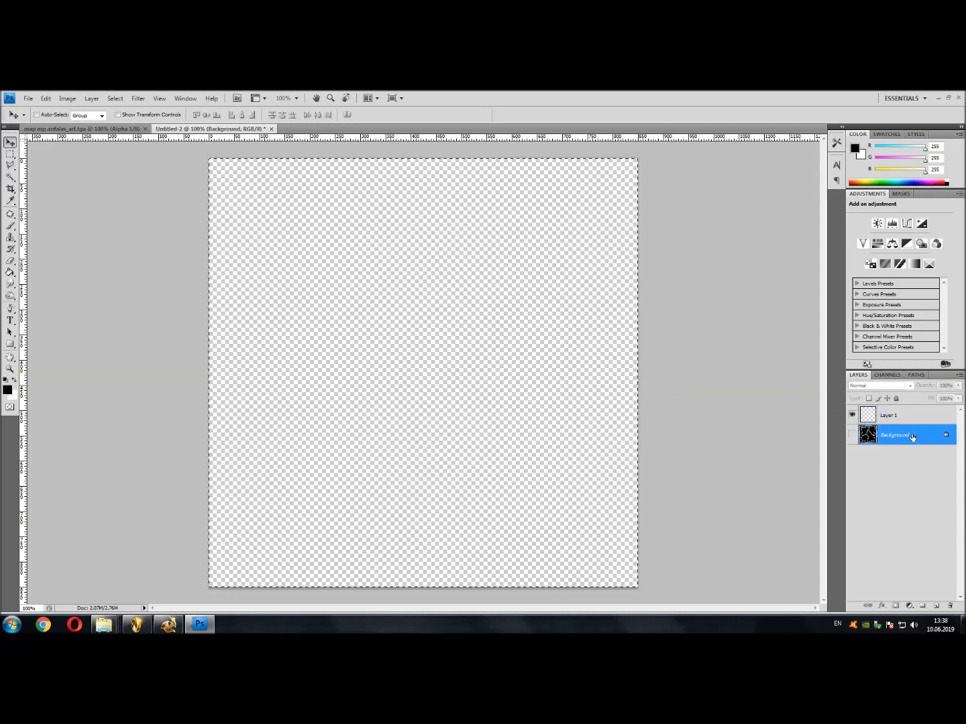
left_click(897, 417)
left_click(901, 434)
left_click(903, 417)
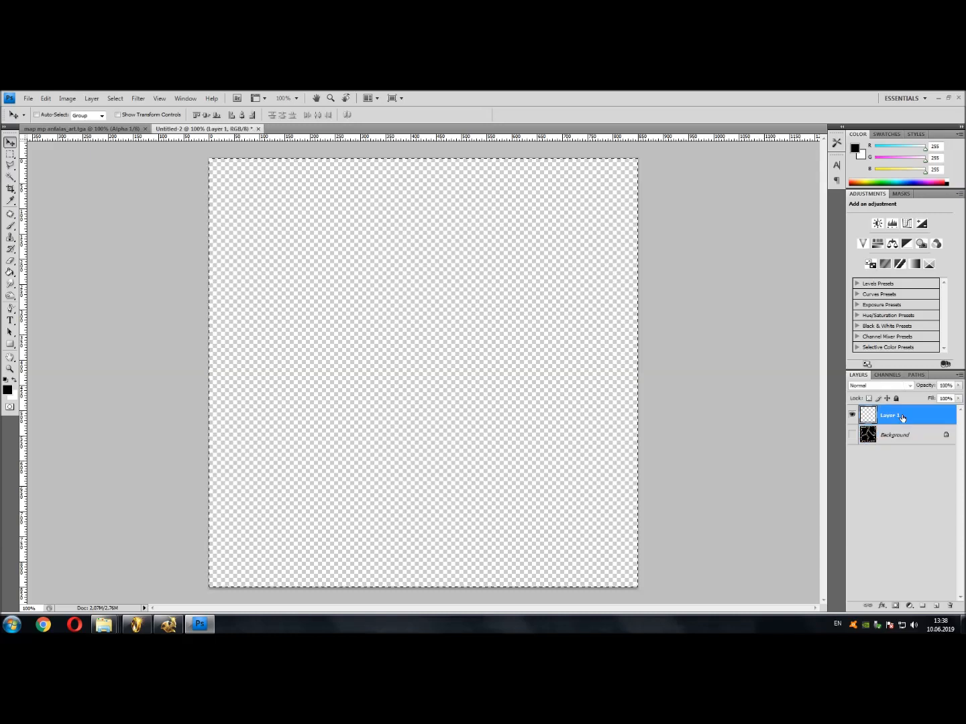
Switch to the map mp anfalas_art.tga document, show its RGB channels and hide its Alpha 1 channel
left_click(93, 128)
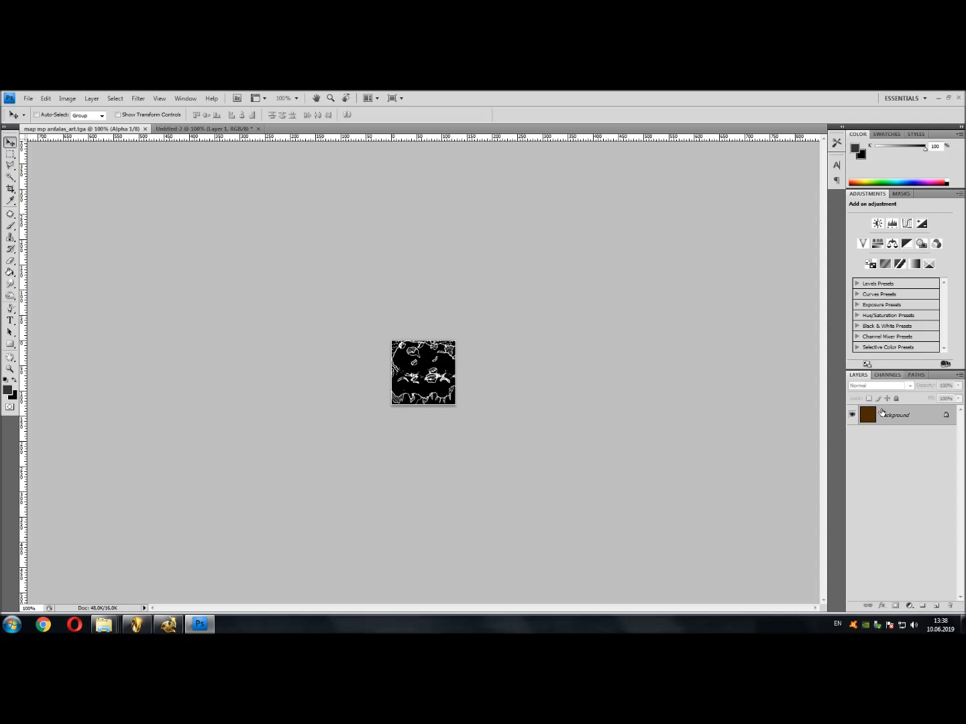
left_click(889, 375)
left_click(853, 389)
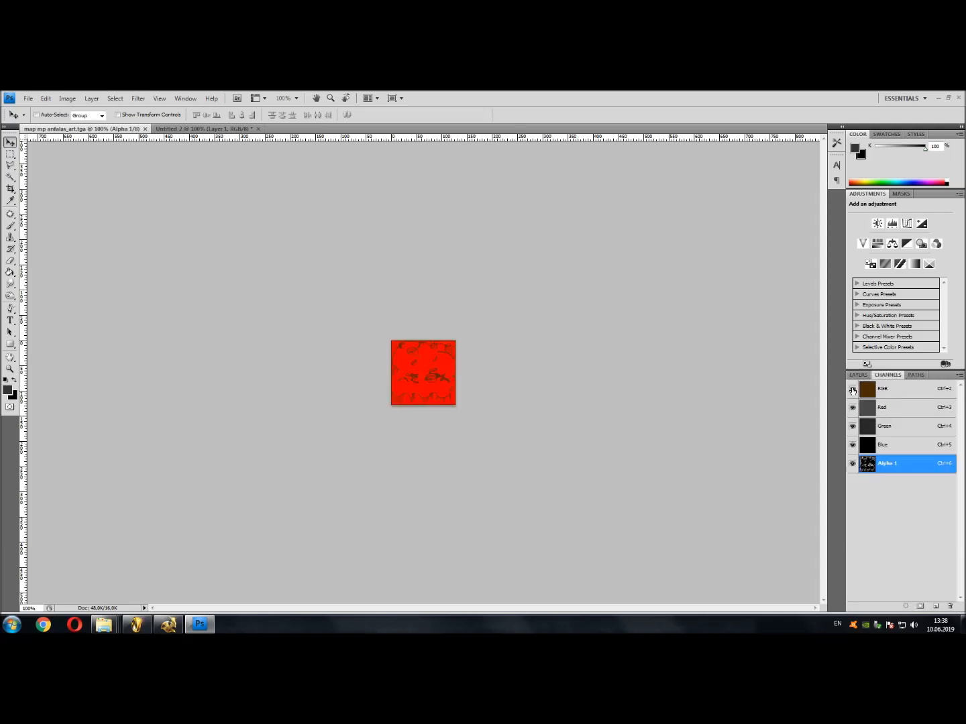
left_click(857, 375)
left_click(888, 375)
left_click(853, 463)
left_click(858, 375)
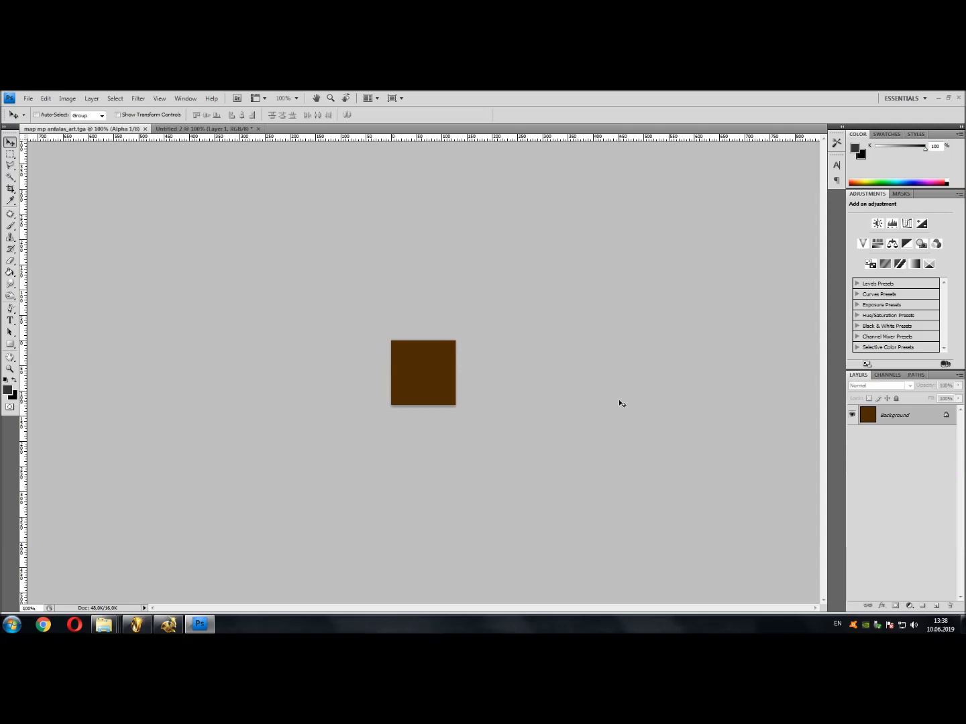
Activate the RGB composite and sample the brown of the reference image as the background colour with the Eyedropper
key("ctrl+plus")
key("ctrl+plus")
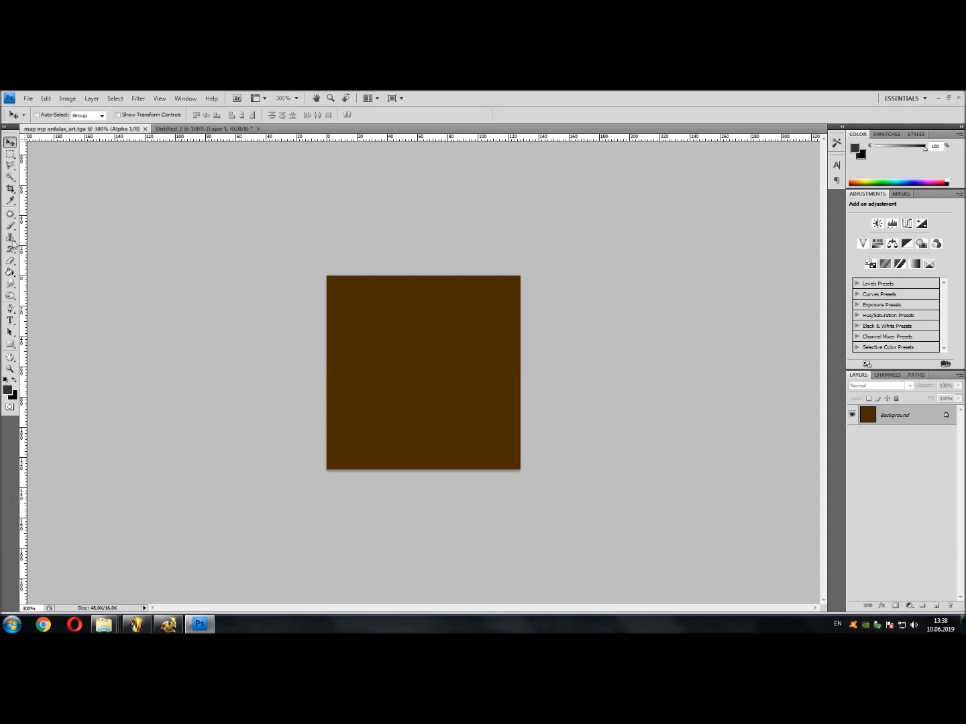
left_click(10, 202)
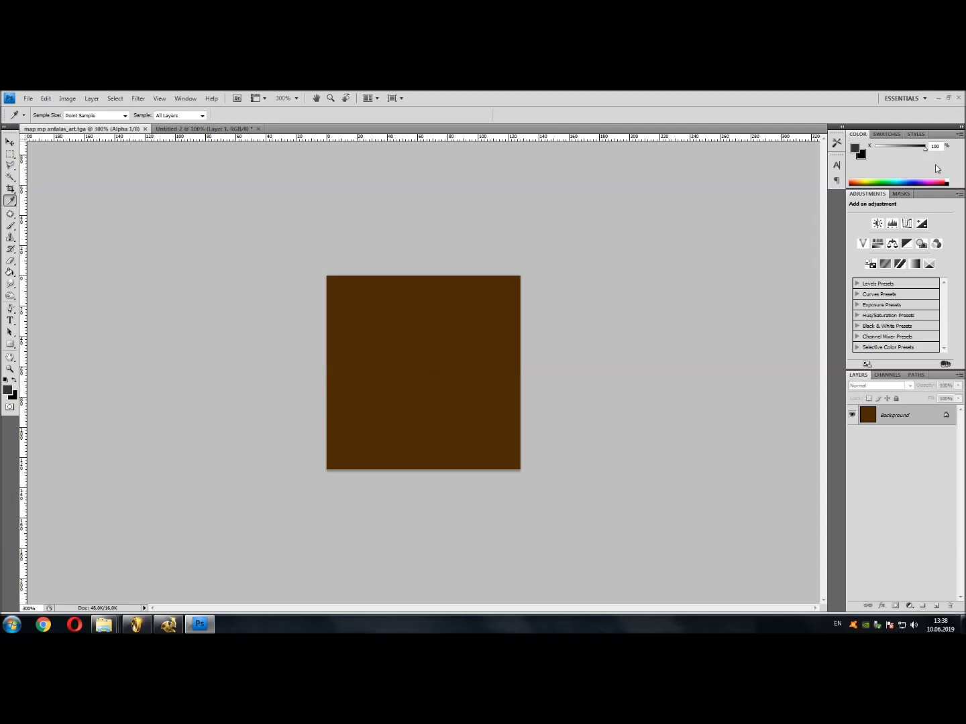
left_click(886, 375)
left_click(889, 394)
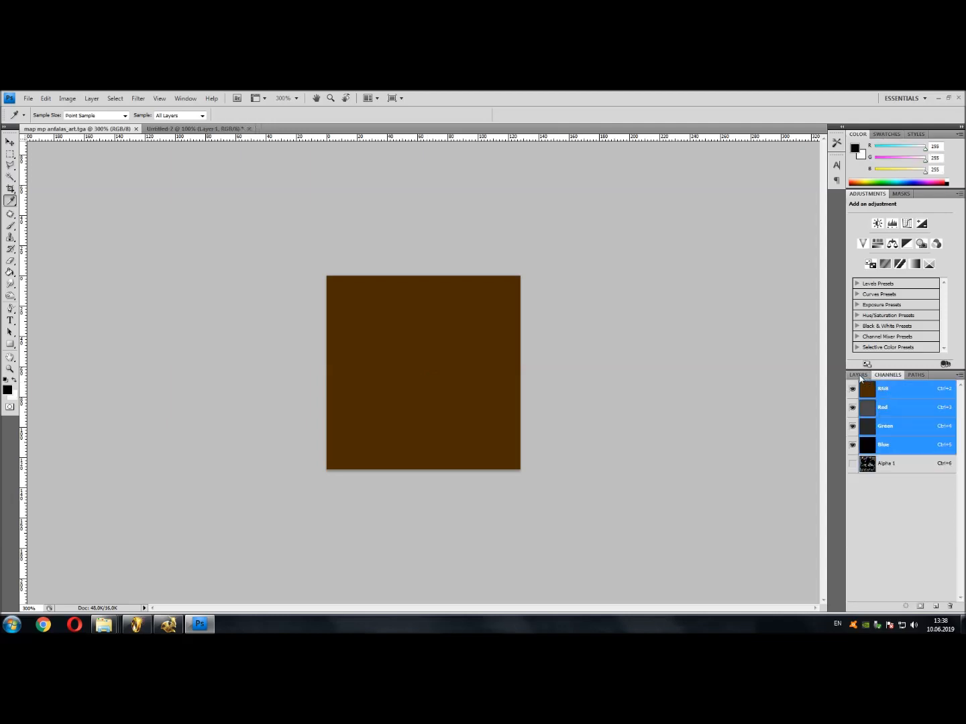
left_click(860, 378)
left_click(353, 419, "alt")
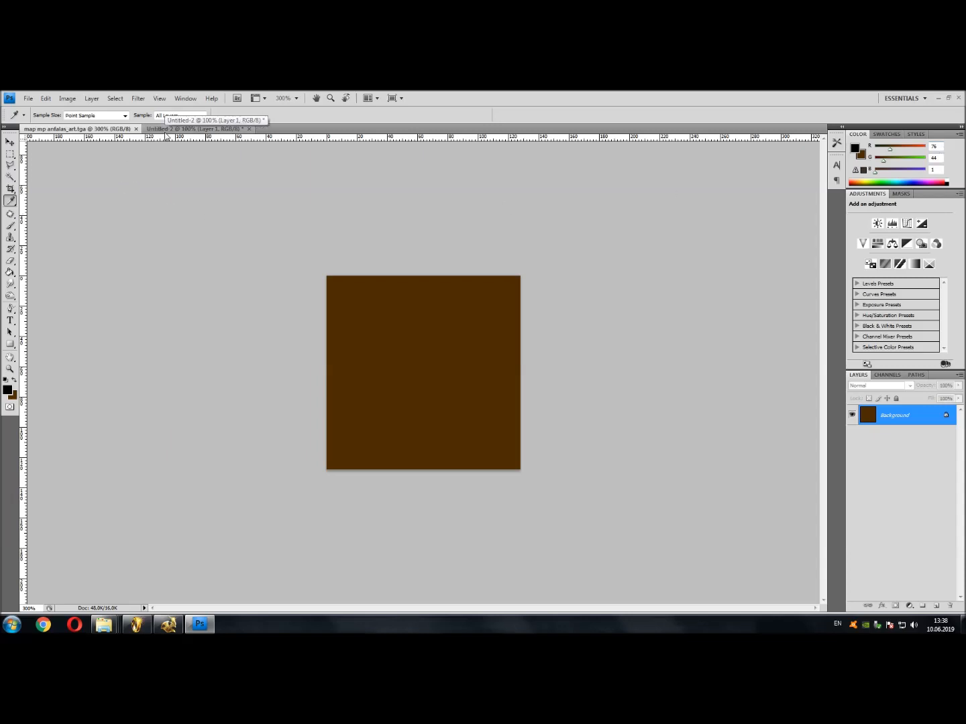
Return to the Untitled-2 map and fill all of Layer 1 with the sampled brown using the Paint Bucket
left_click(167, 130)
left_click(10, 272)
left_click(429, 373)
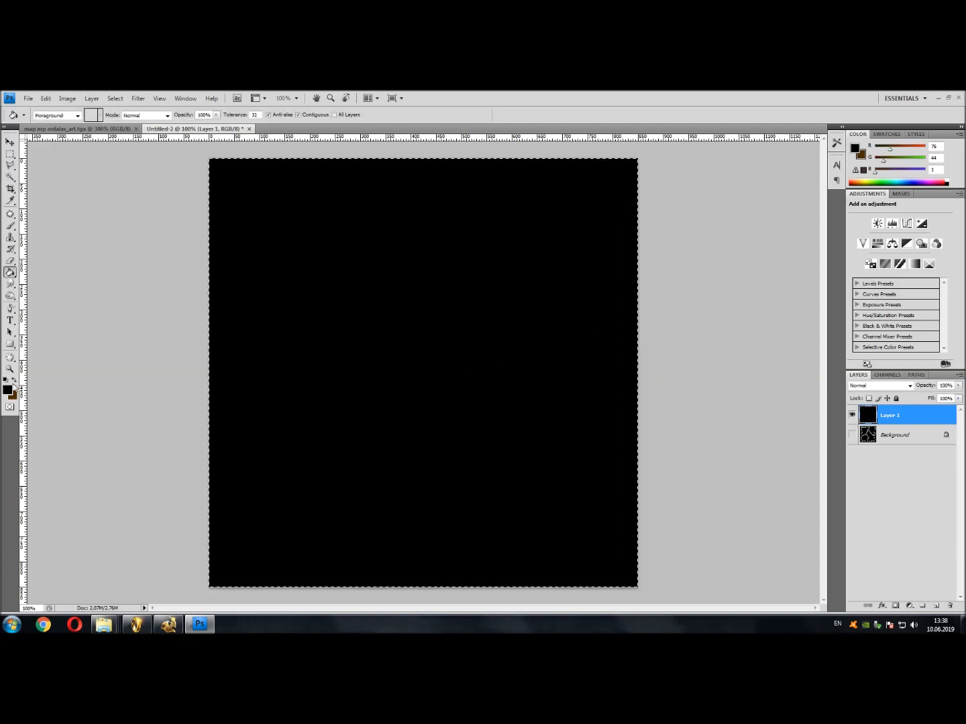
left_click(14, 381)
left_click(392, 369)
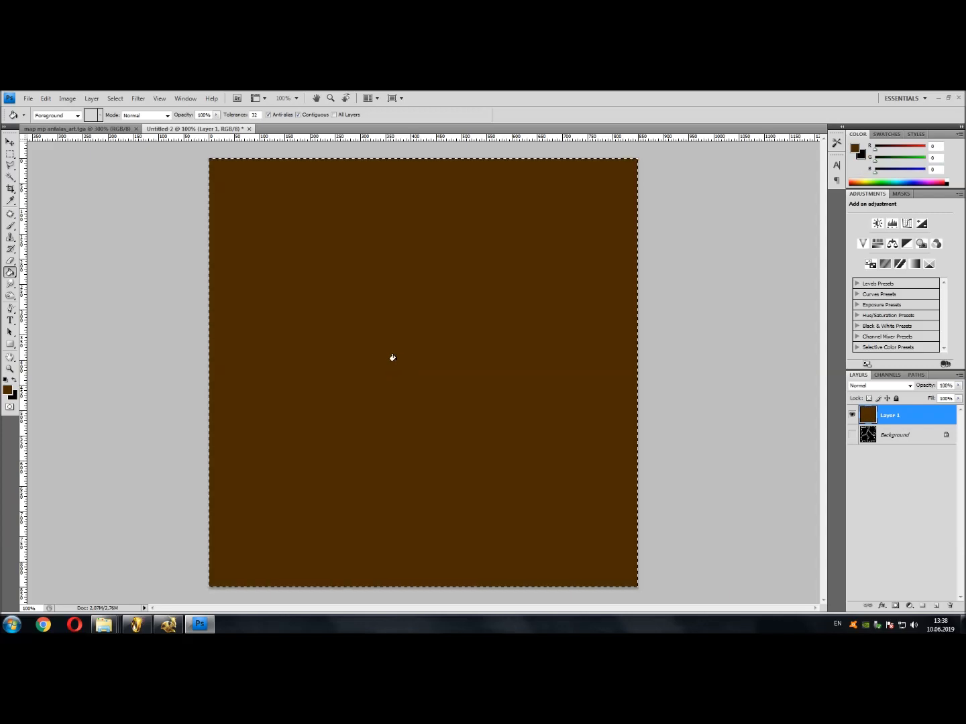
Make the Background layer visible, clear the selection and flatten the image
left_click(10, 142)
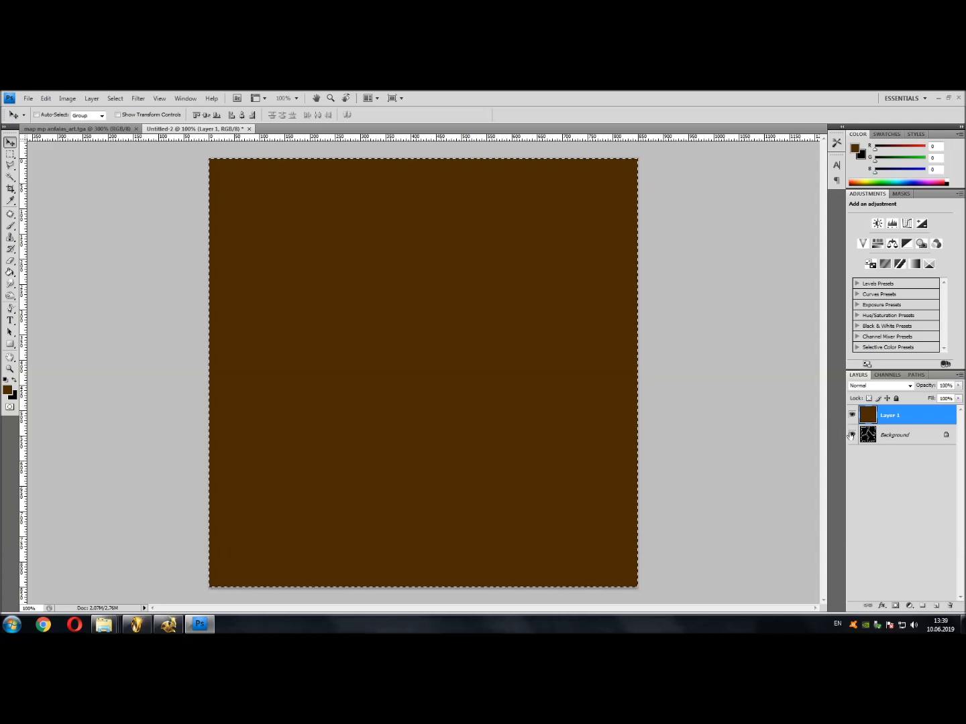
left_click(10, 154)
left_click(131, 245)
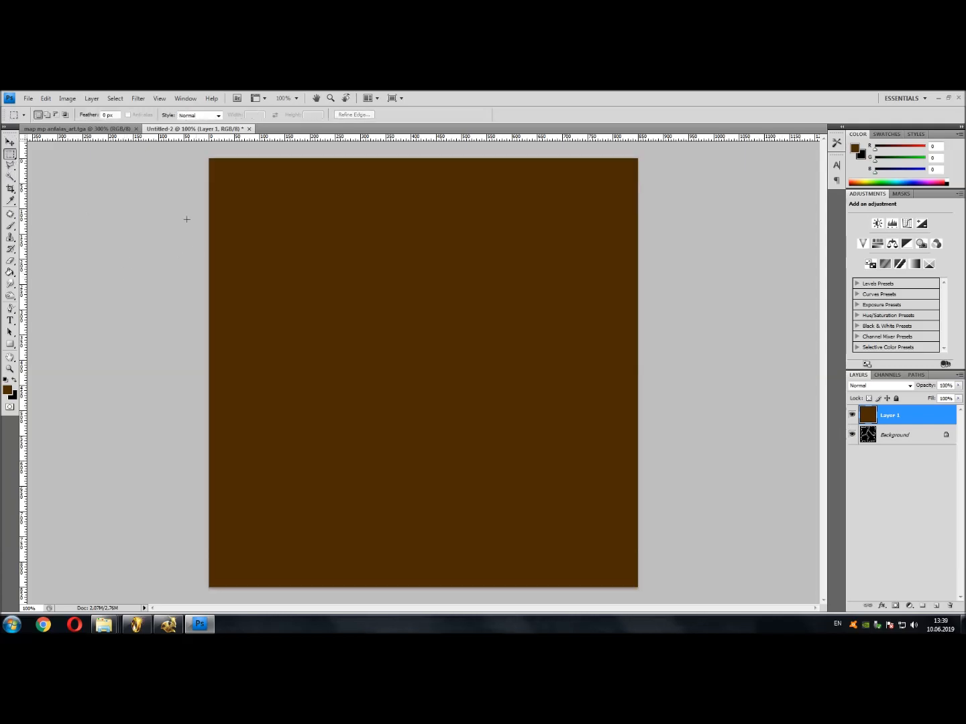
left_click(91, 98)
left_click(122, 419)
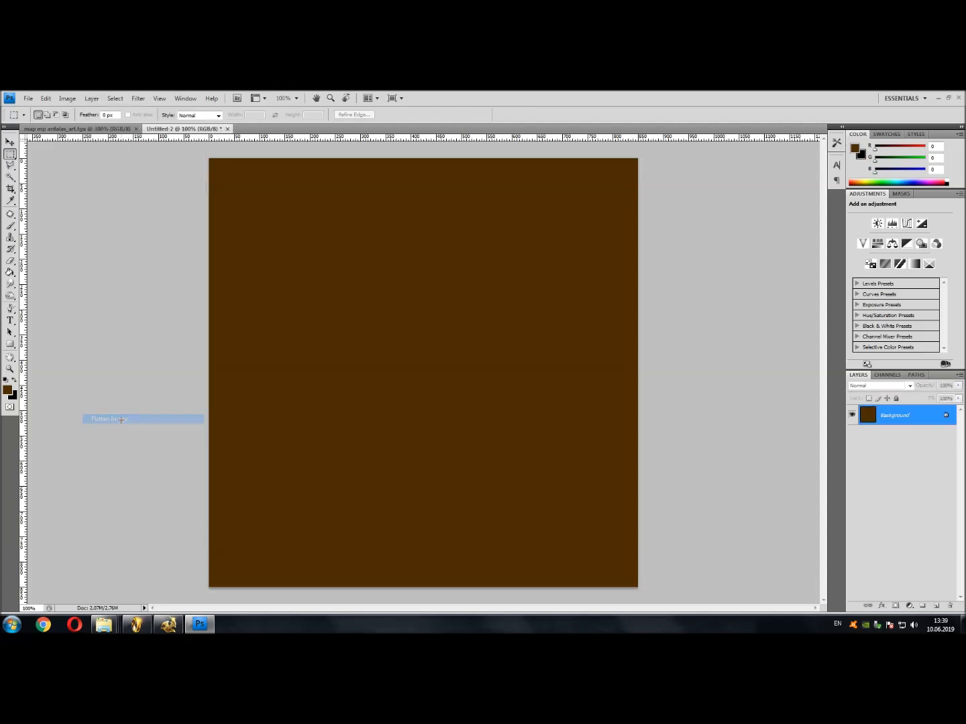
Display the Alpha 1 channel on its own and compare it with the flattened brown layer
left_click(888, 376)
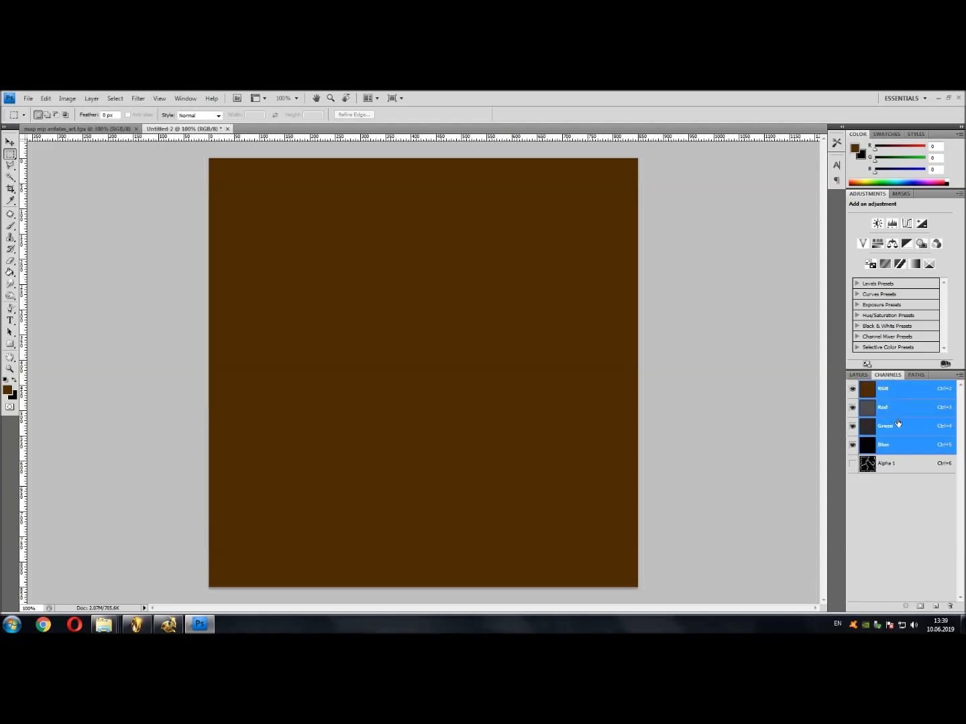
left_click(900, 463)
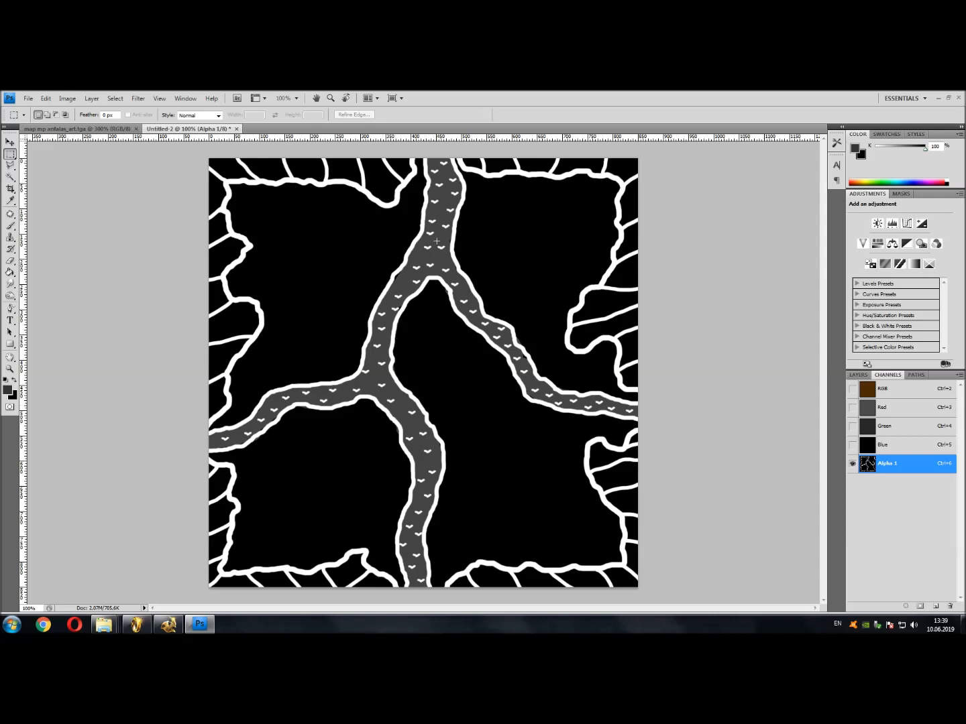
left_click(858, 376)
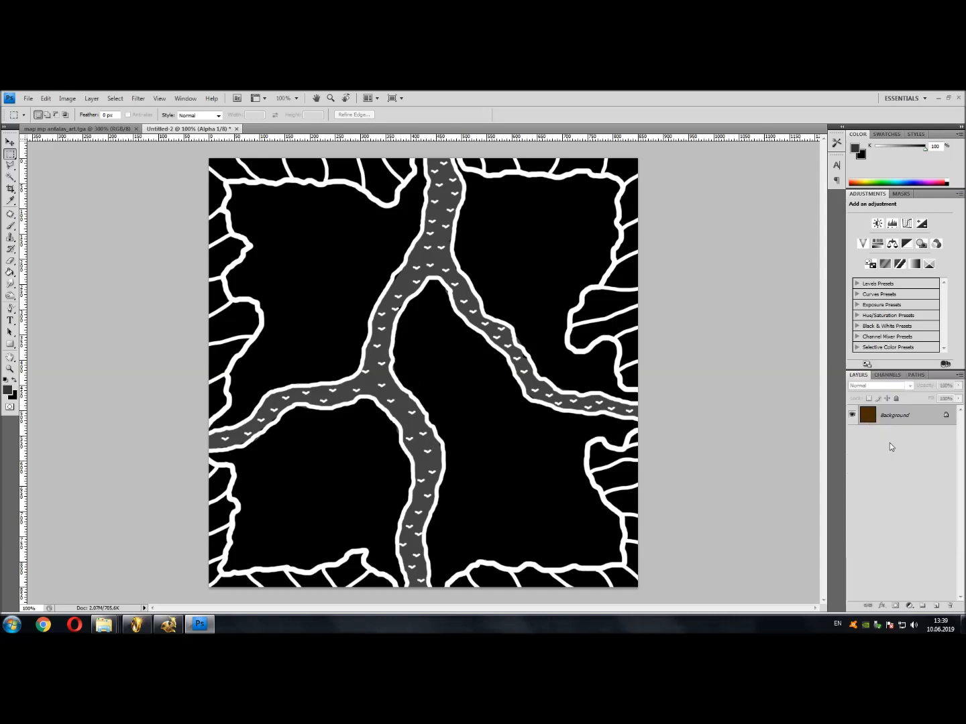
left_click(887, 375)
Save the image as a new file, choosing the Targa format and the Upper Anduin folder within Maps
left_click(28, 98)
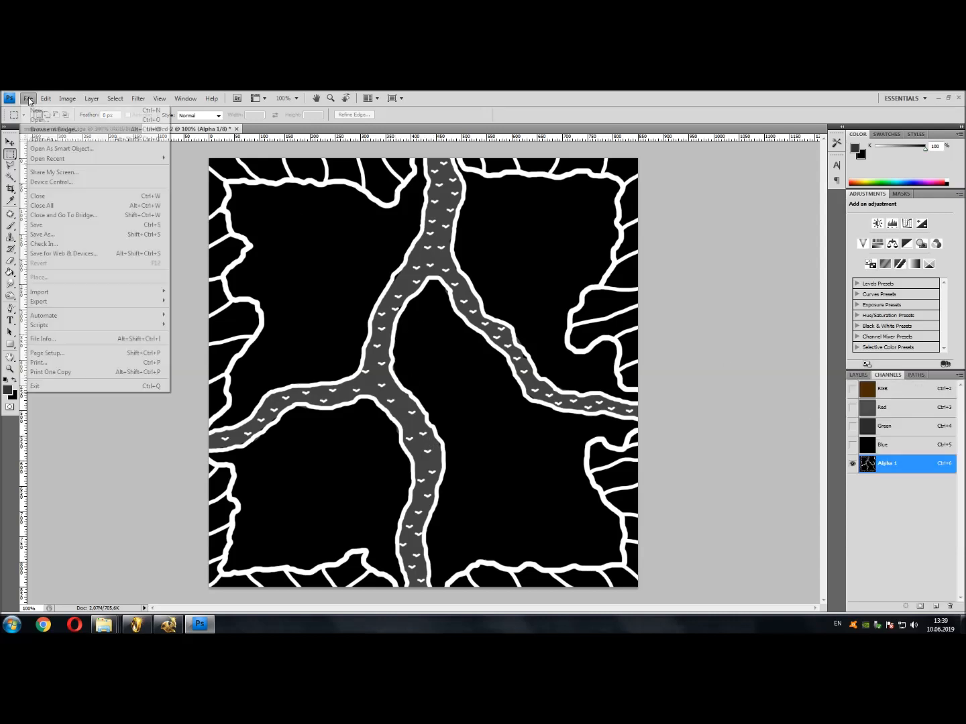
left_click(73, 235)
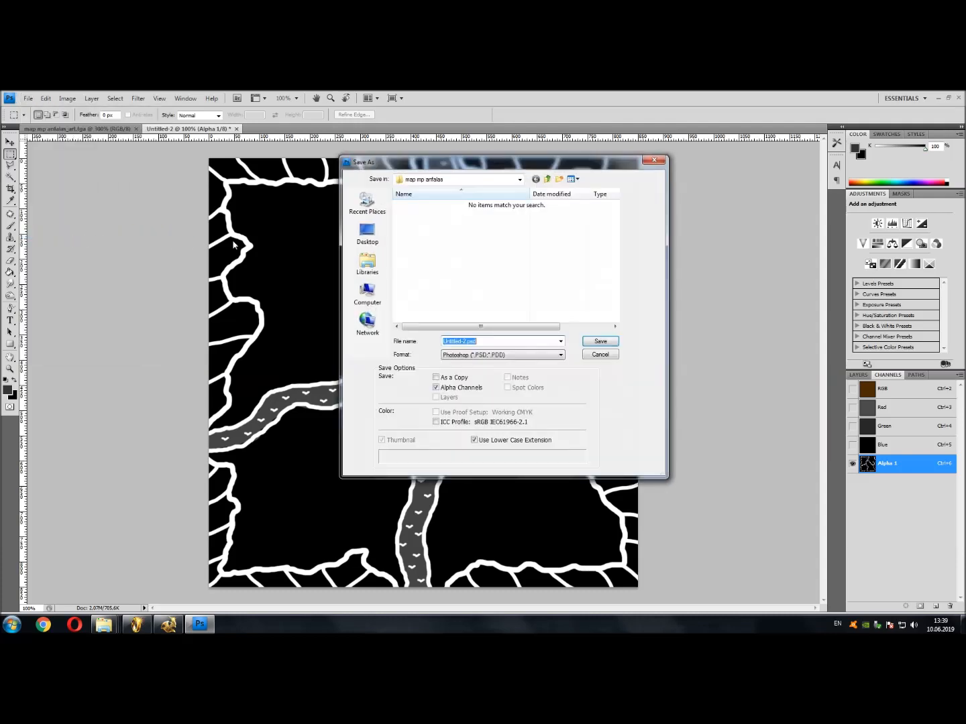
left_click(547, 179)
left_click_drag(616, 208, 616, 312)
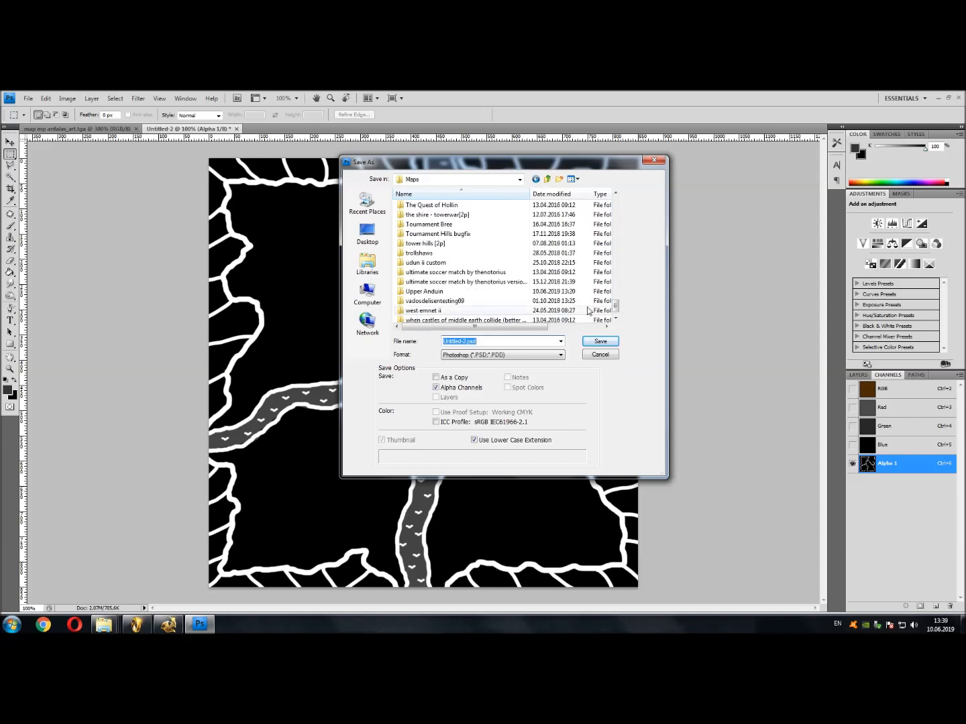
left_click(441, 295)
left_click(498, 354)
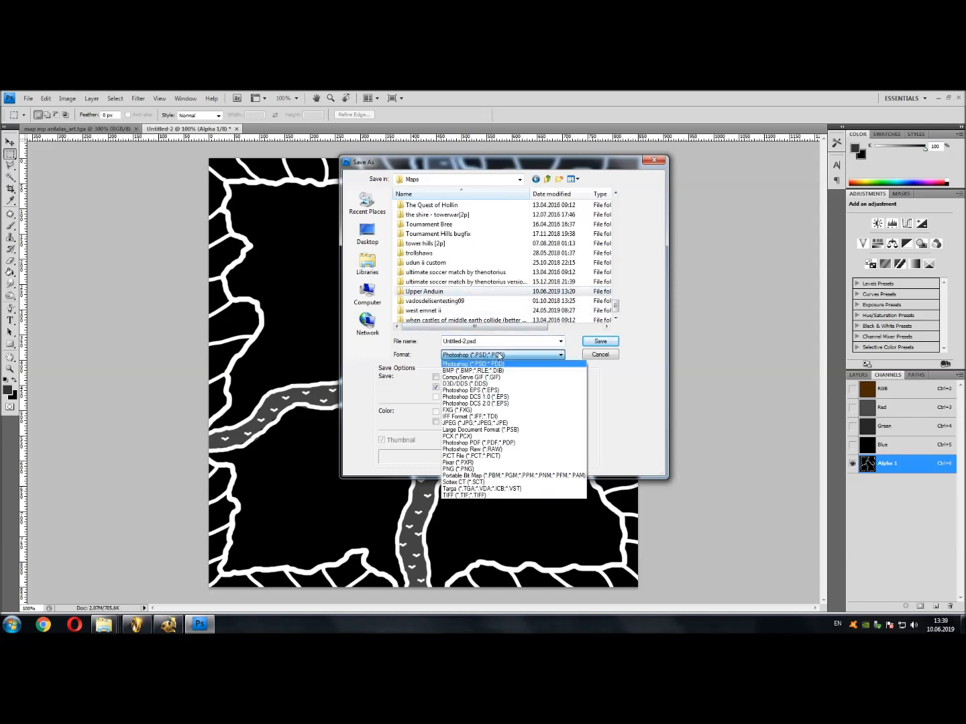
left_click(485, 490)
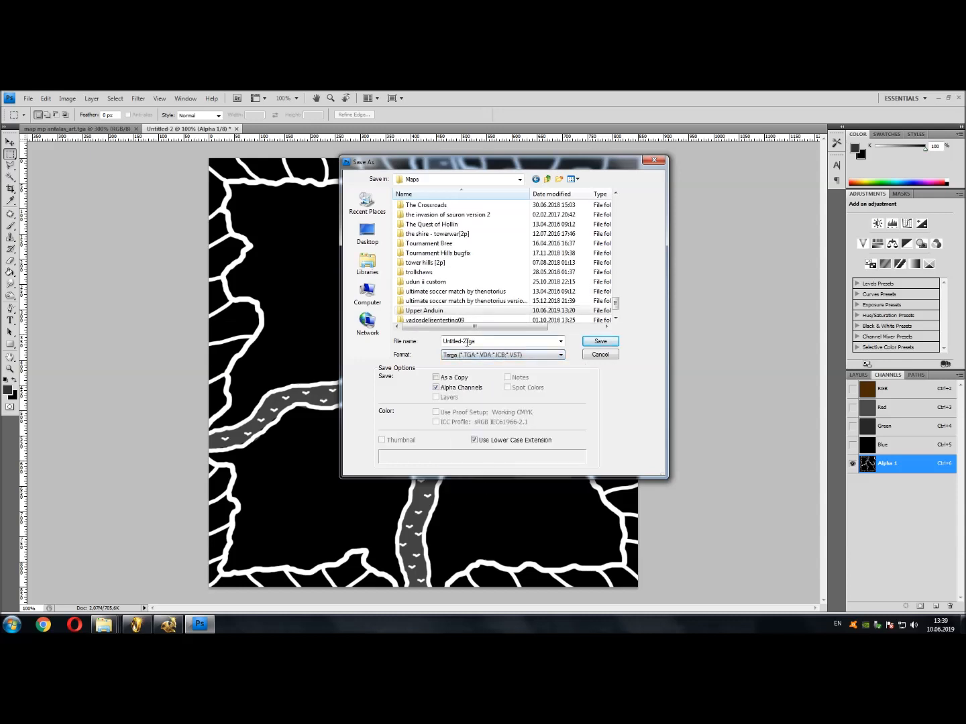
double_click(417, 312)
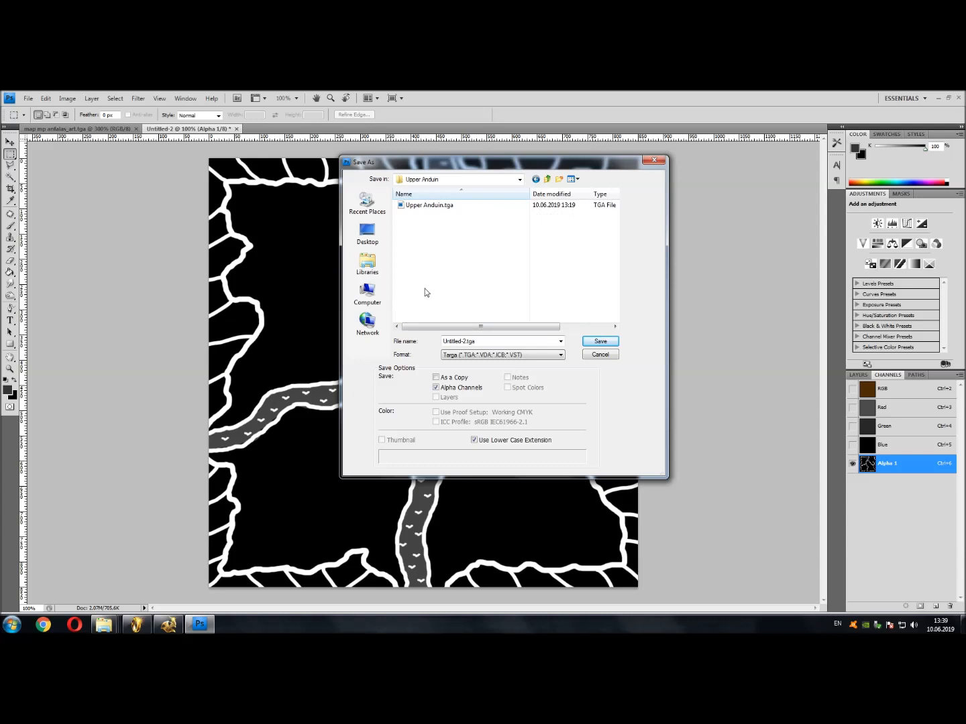
Name the file Upper Anduin_art.tga and save it with its alpha channel
double_click(468, 342)
left_click_drag(468, 342, 451, 346)
type("U")
left_click(591, 345)
left_click(513, 352)
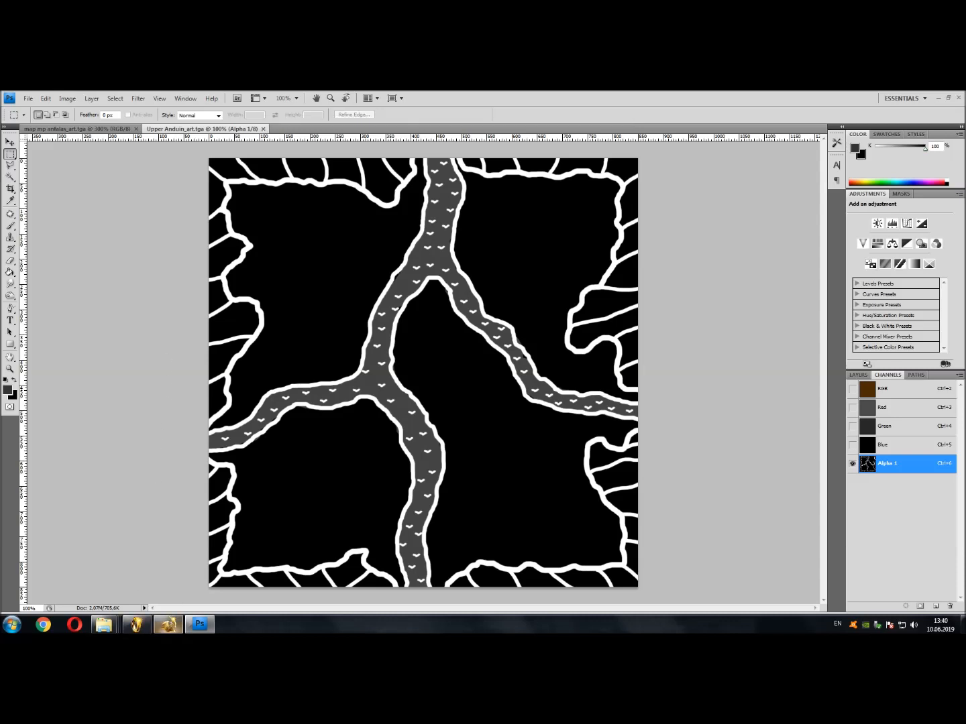
Switch to World Builder and view the Upper Anduin map close up in tilted 3D perspective
left_click(168, 624)
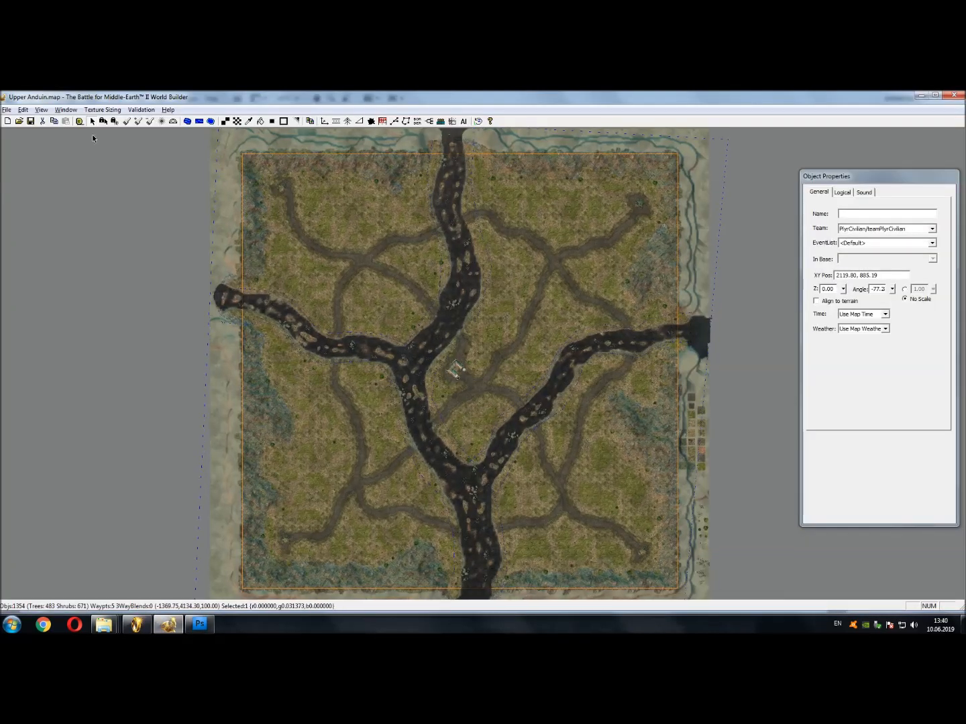
key("ctrl+t")
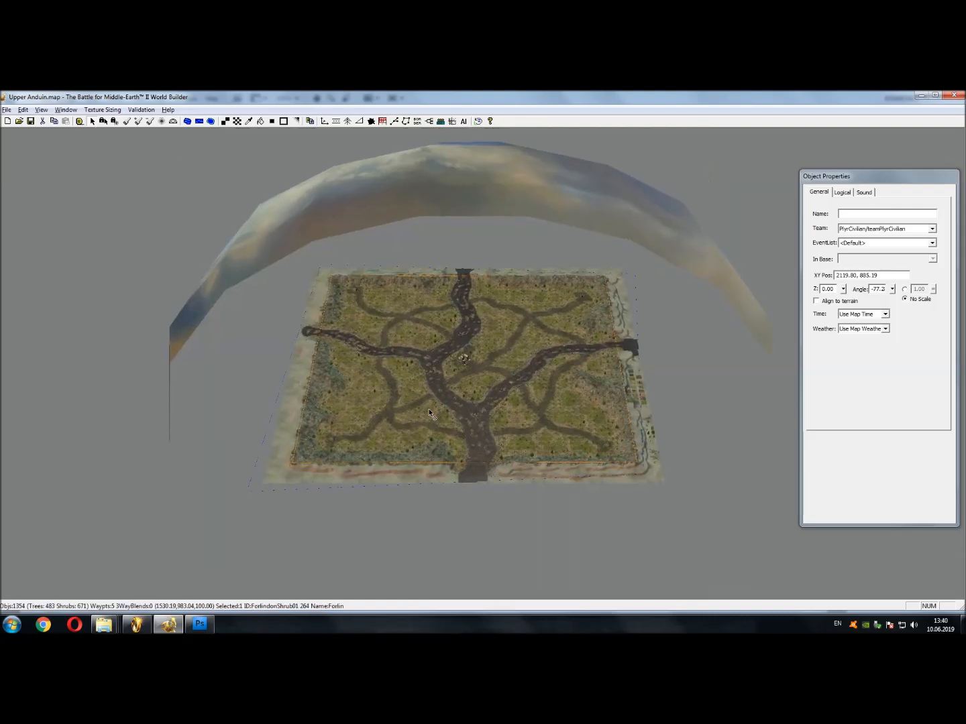
scroll(423, 389, "up", 5)
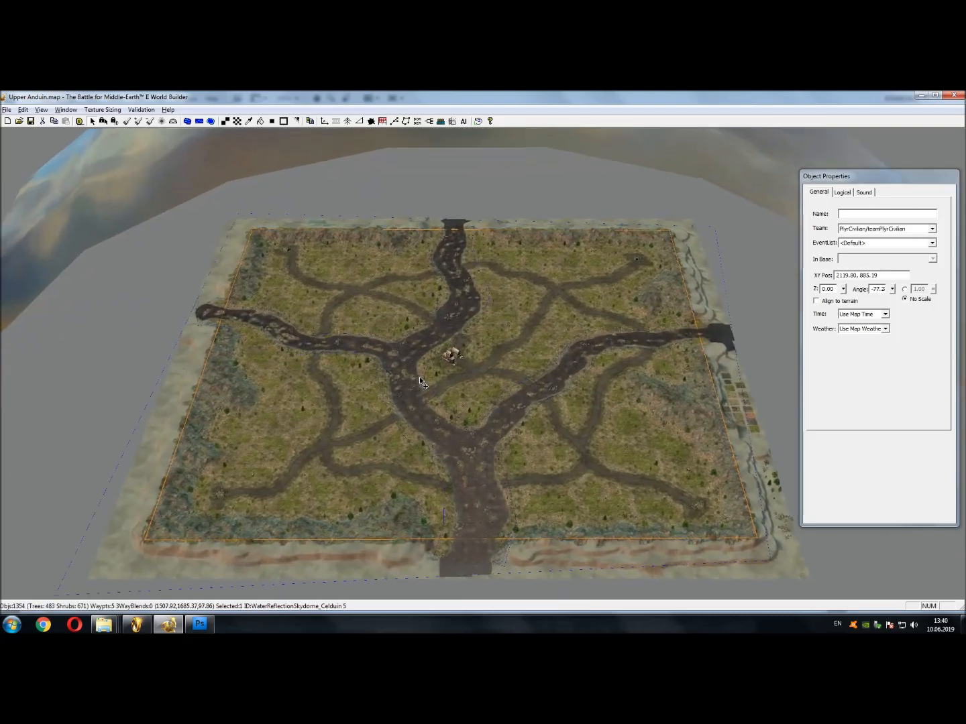
scroll(419, 377, "up", 5)
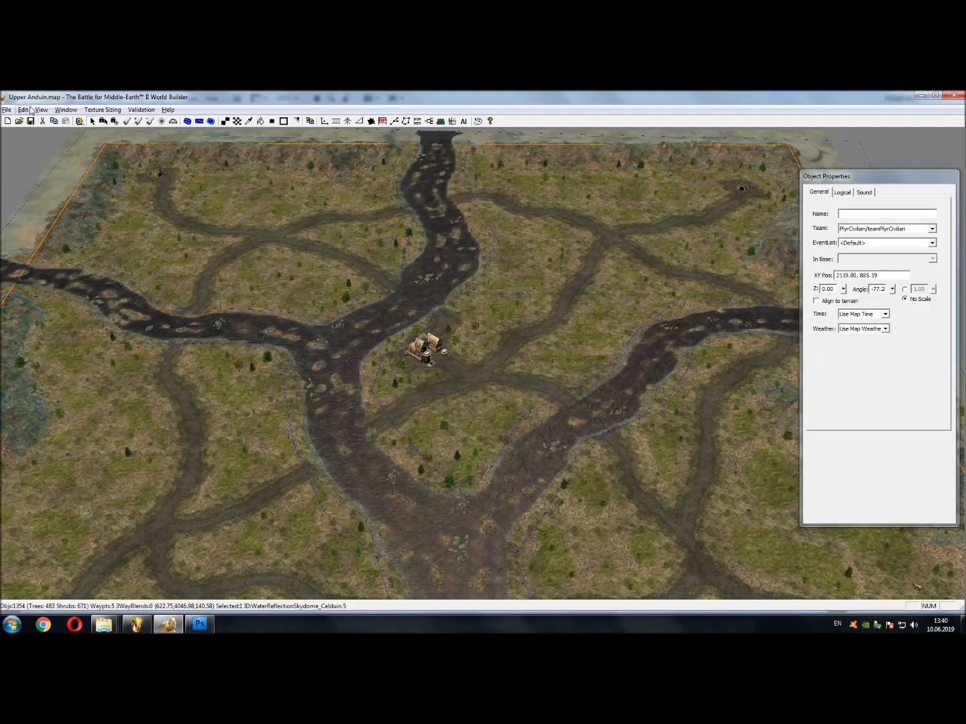
Turn on the labels for objects and waypoints in the map view
left_click(40, 109)
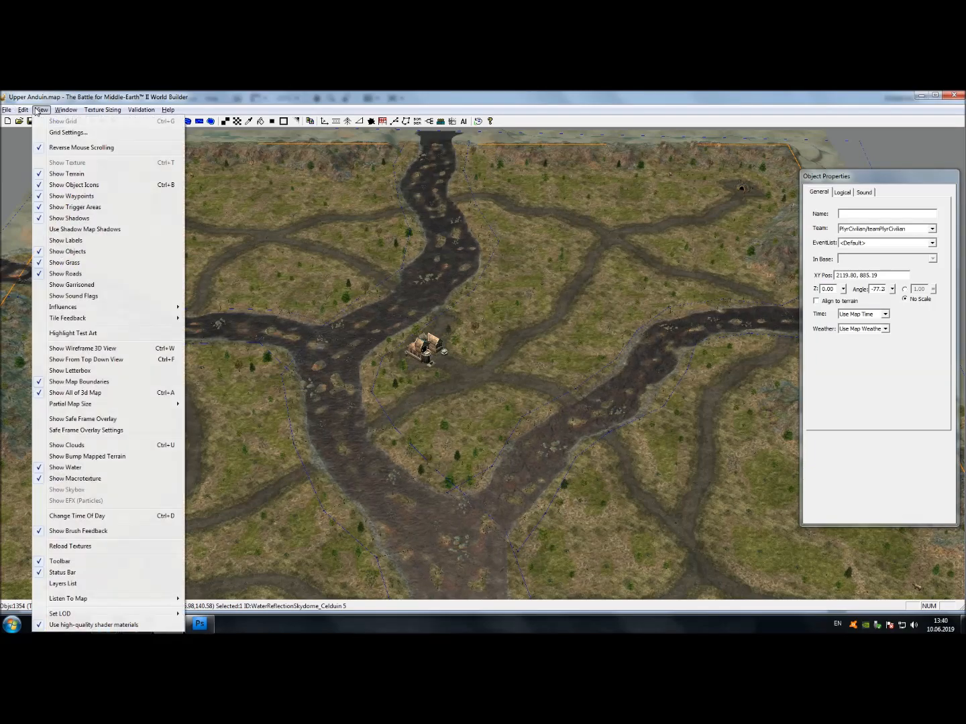
left_click(99, 241)
scroll(100, 168, "up", 6)
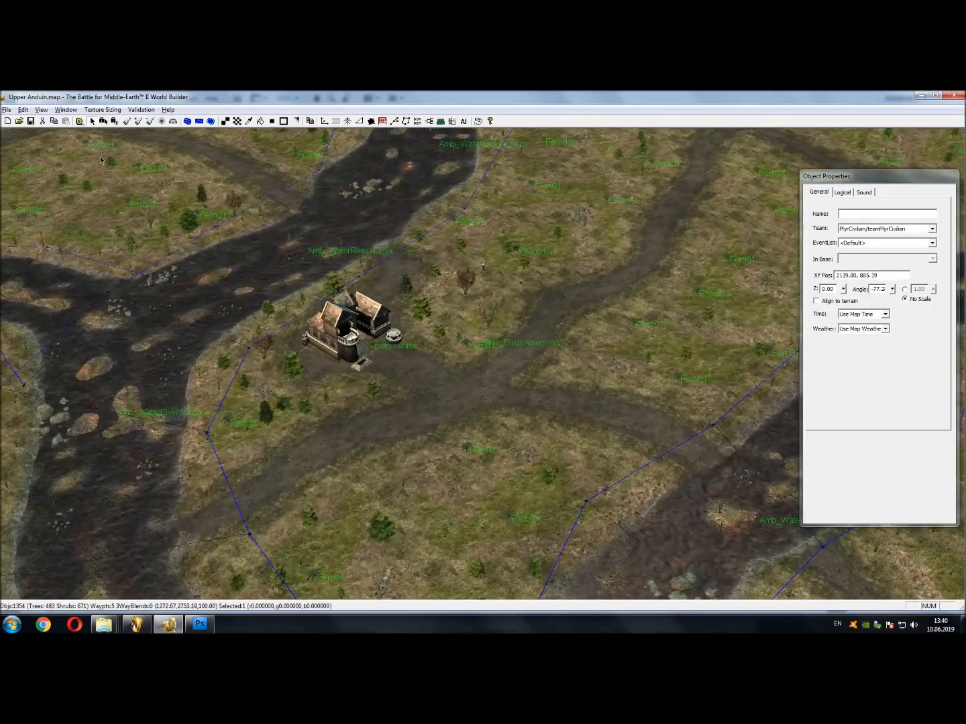
left_click_drag(512, 312, 143, 269)
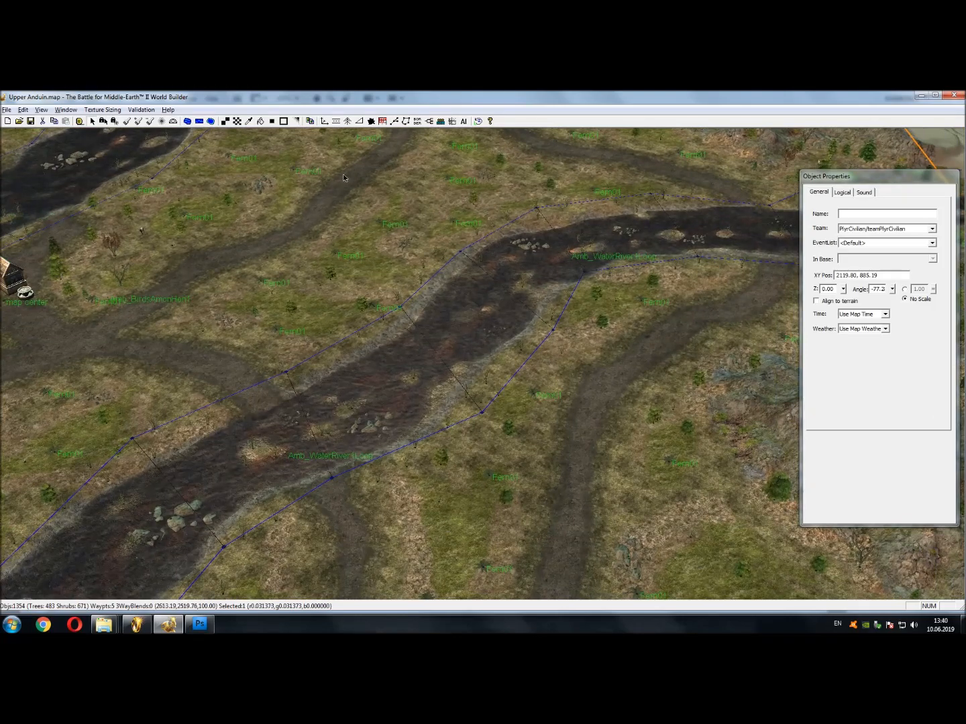
Open the map's scripts and create a new script, keeping its True condition and showing its actions for when conditions are true
left_click(431, 126)
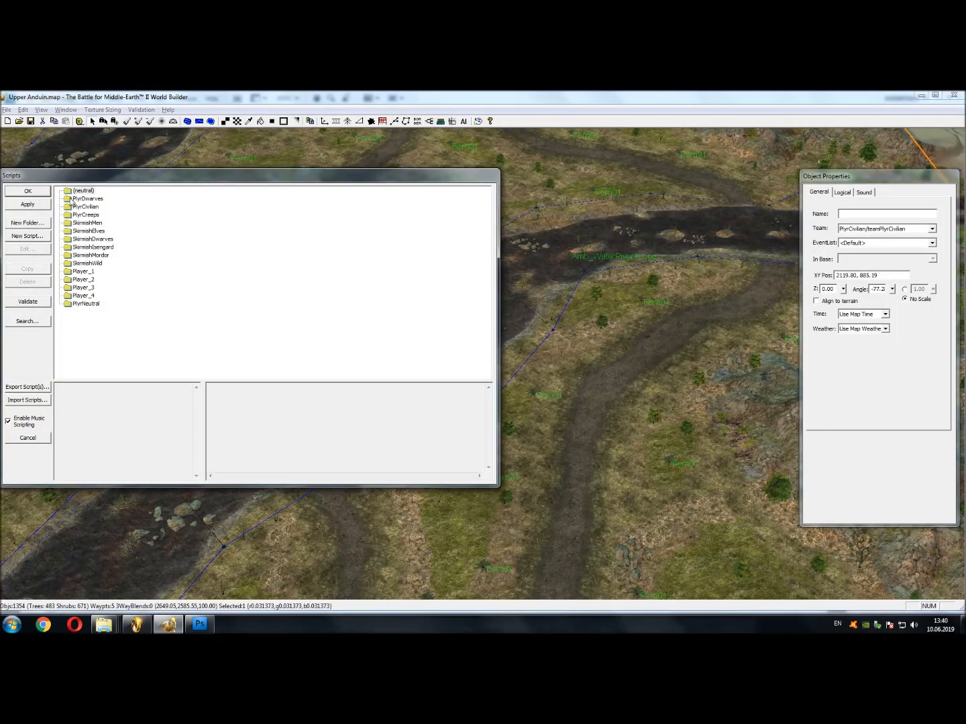
left_click_drag(97, 180, 191, 209)
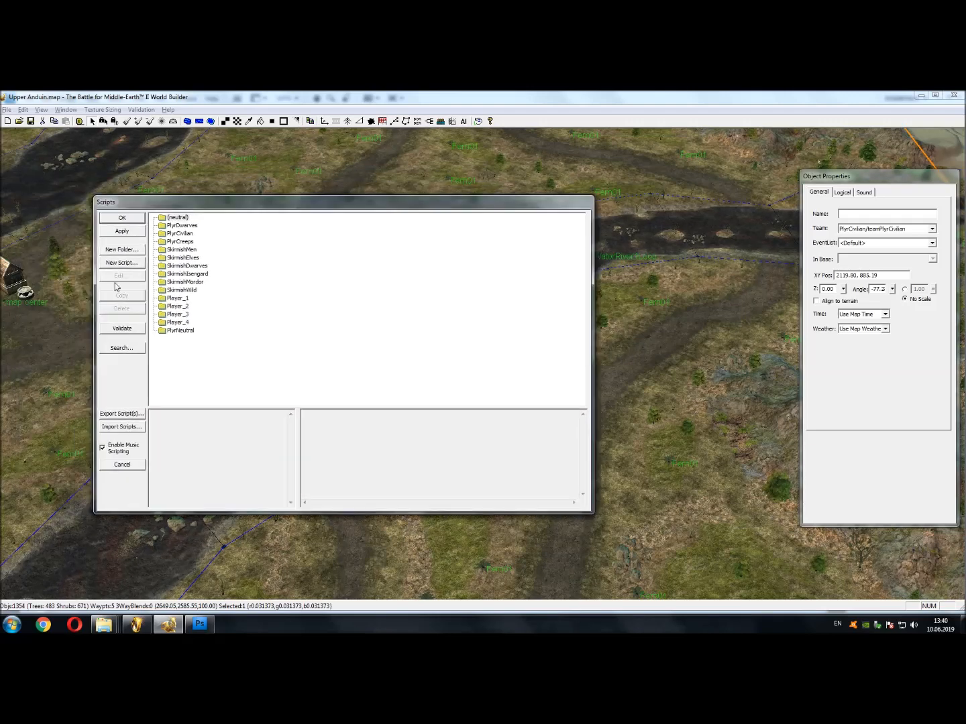
left_click(125, 262)
left_click(275, 245)
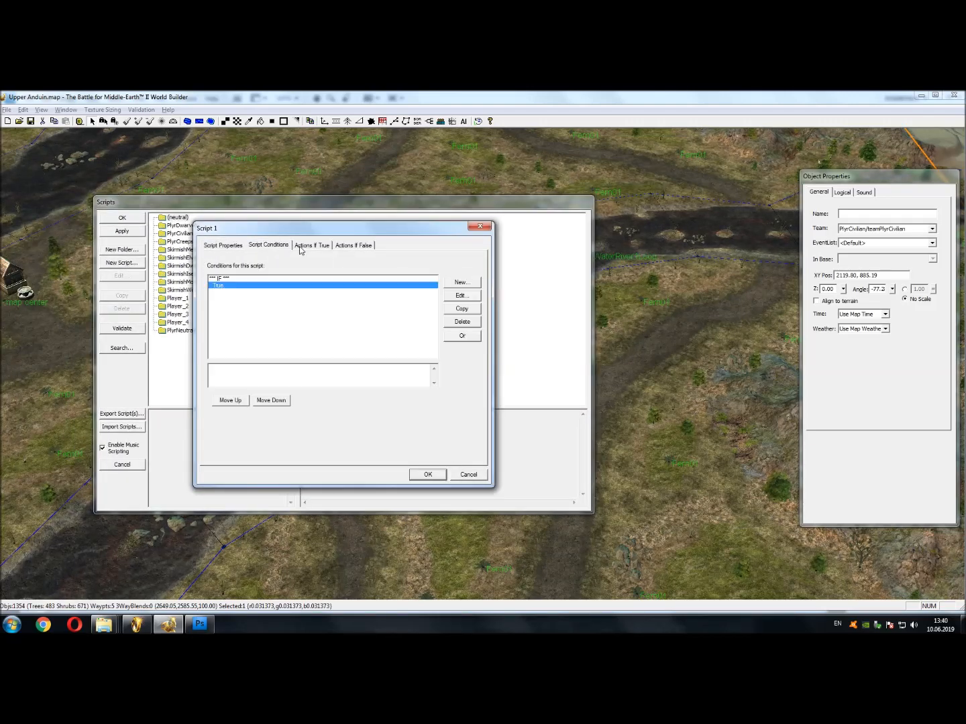
left_click(325, 245)
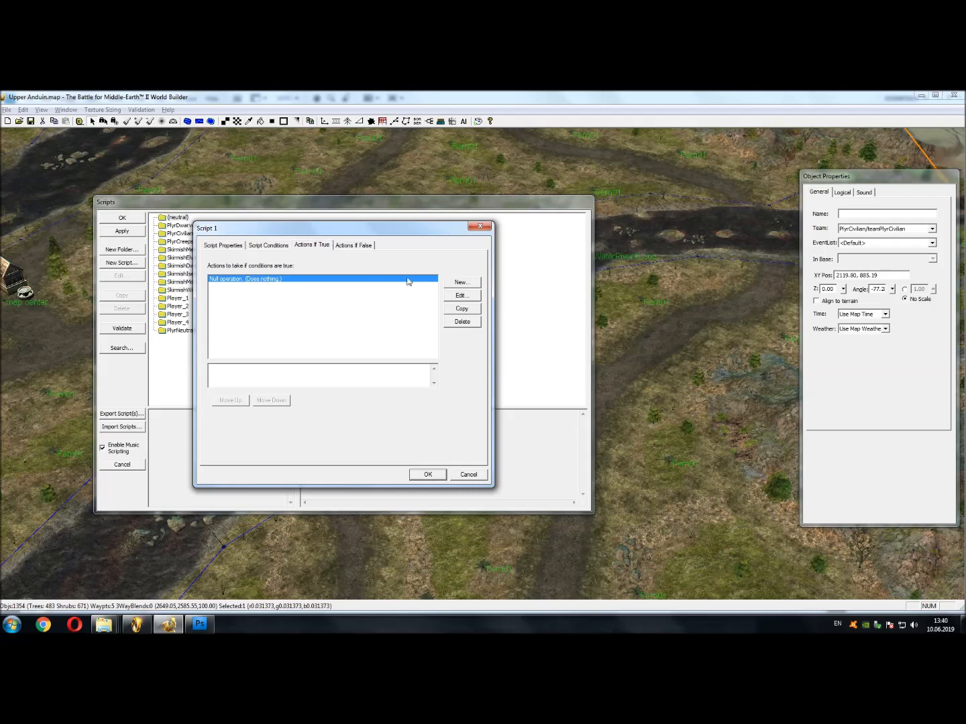
Replace the null operation with the Shroud or Reveal action that reveals the entire map permanently, for <All Players>
left_click(450, 296)
left_click(217, 295)
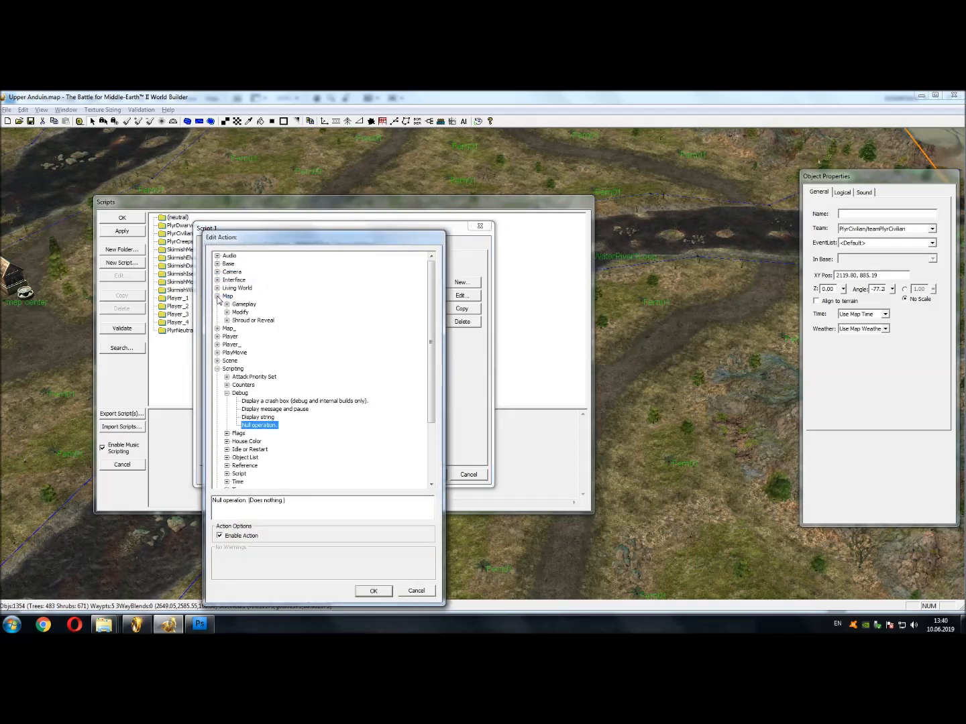
left_click(227, 321)
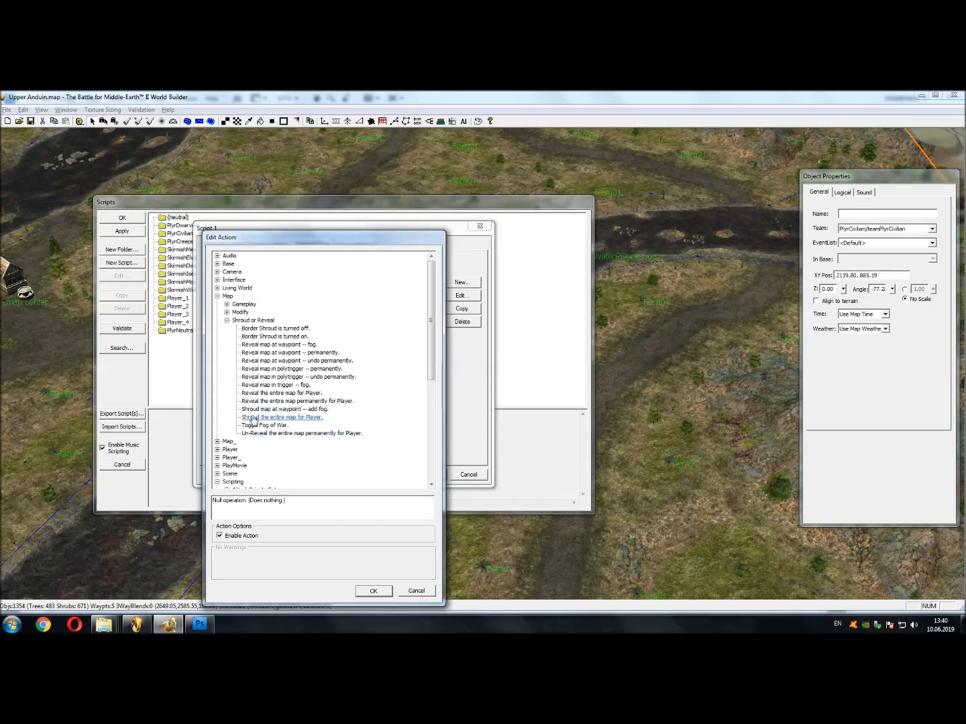
left_click(293, 402)
left_click(317, 500)
key("Down")
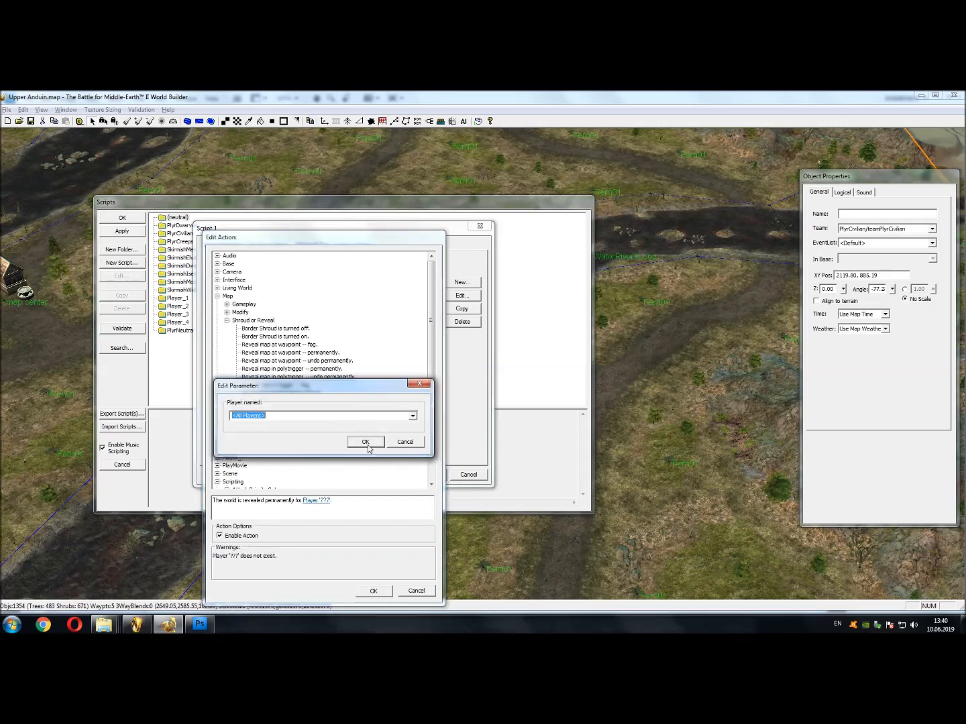
left_click(366, 442)
left_click(366, 592)
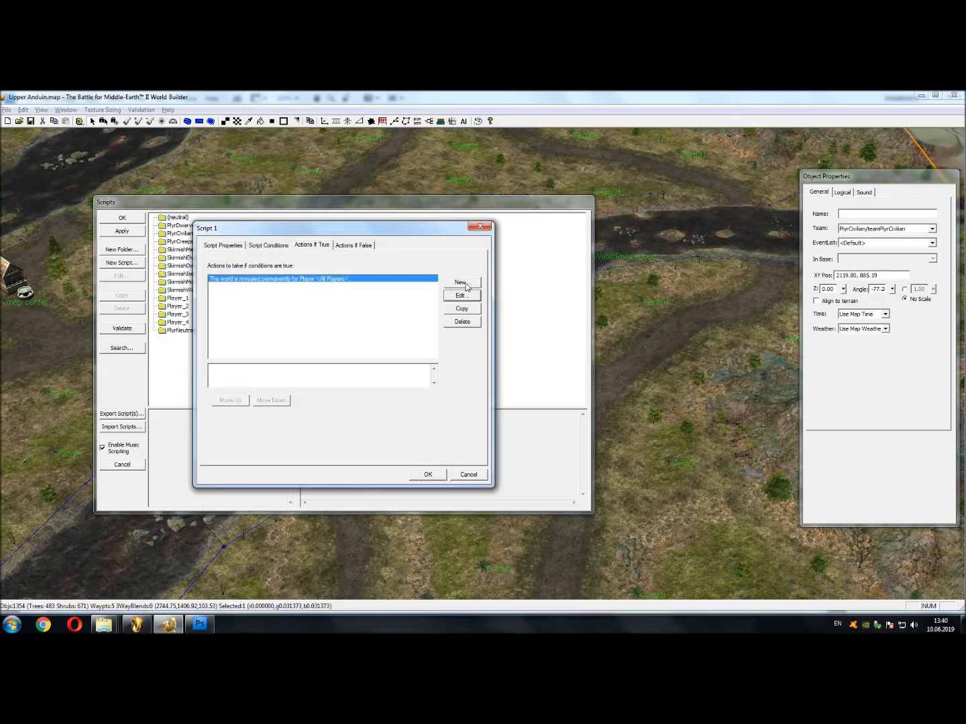
Add the Interface action UI Hide to the script and accept the script and the Scripts window
left_click(463, 281)
scroll(245, 389, "up", 5)
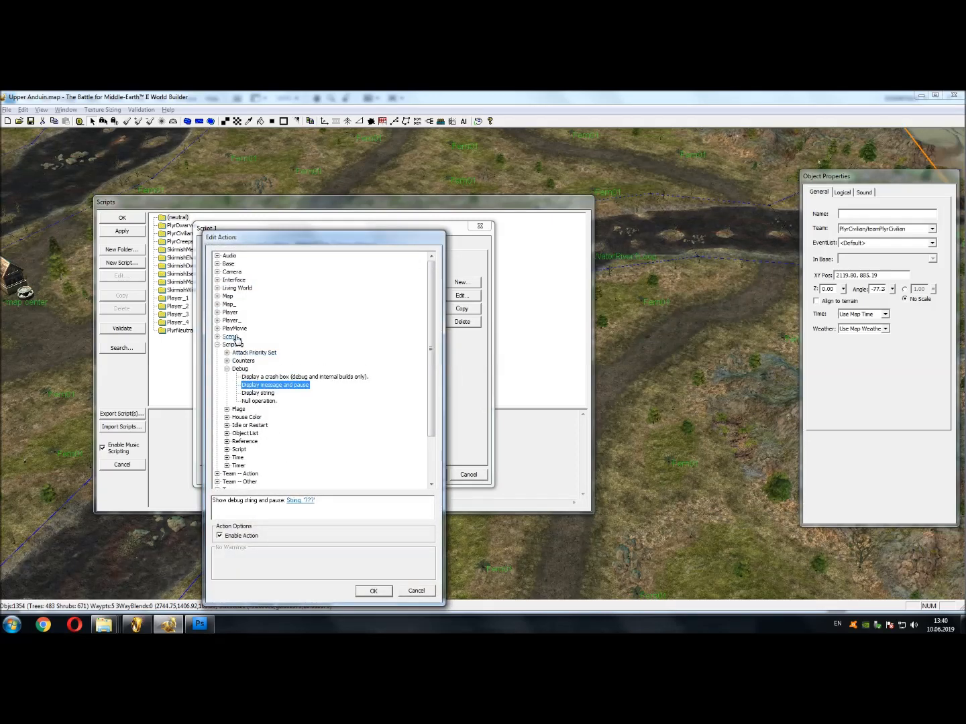
left_click(217, 280)
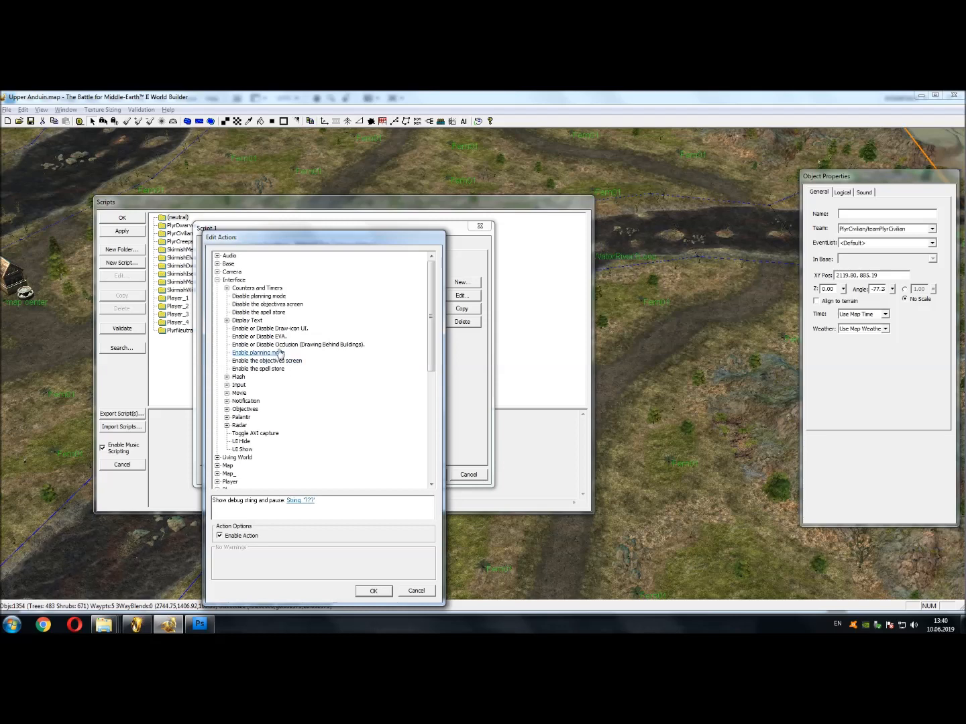
left_click(239, 441)
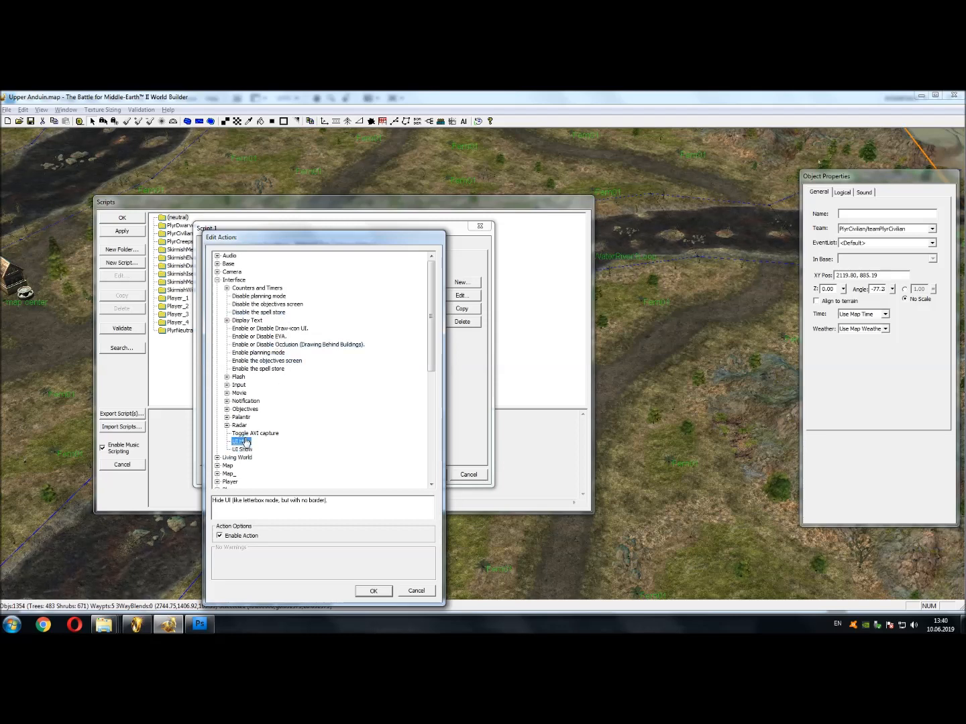
left_click(372, 591)
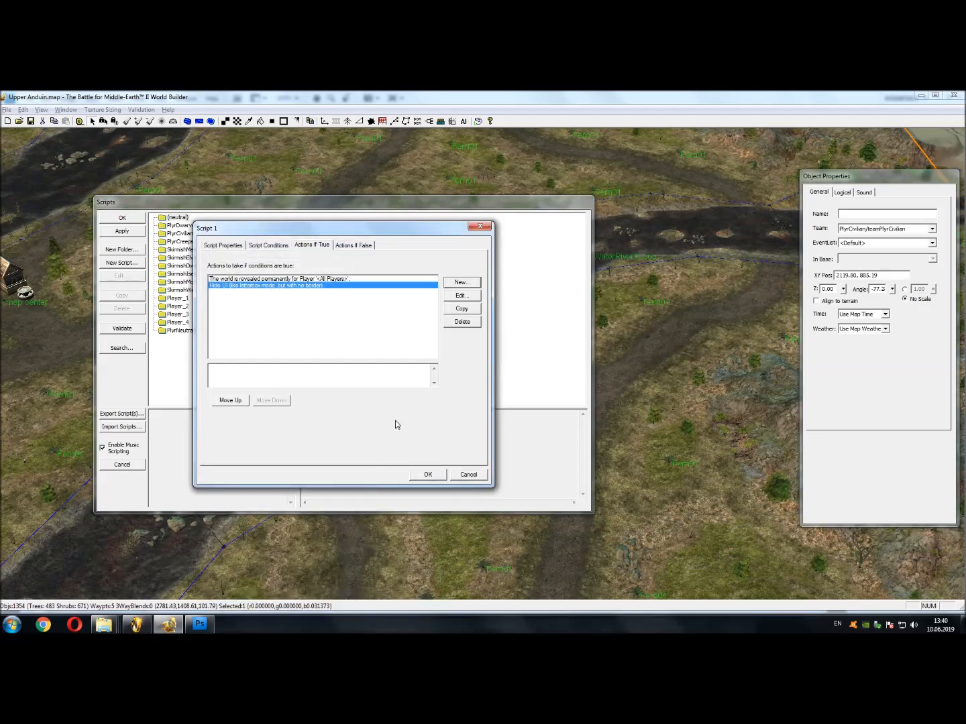
left_click(424, 477)
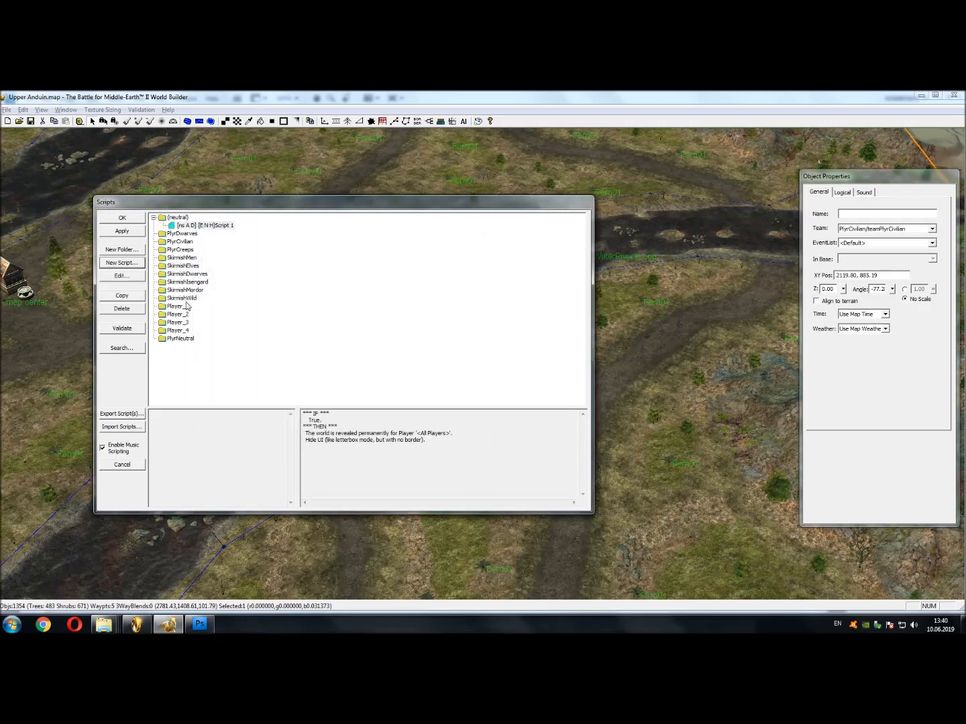
left_click(124, 221)
scroll(178, 221, "up", 3)
scroll(179, 221, "down", 1)
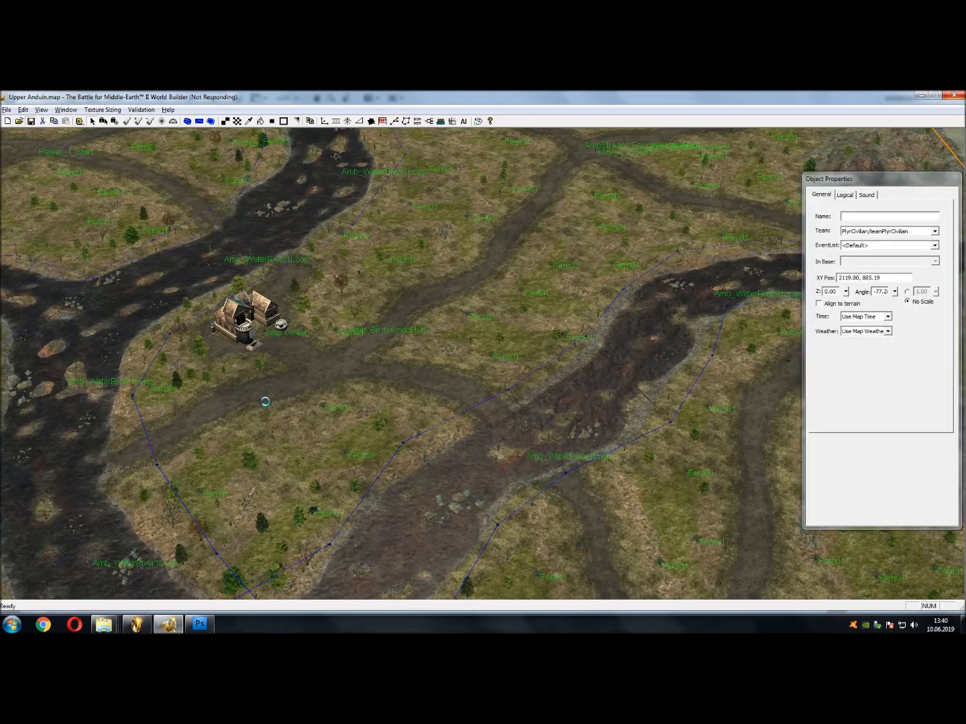
left_click_drag(418, 435, 507, 341)
scroll(224, 281, "down", 2)
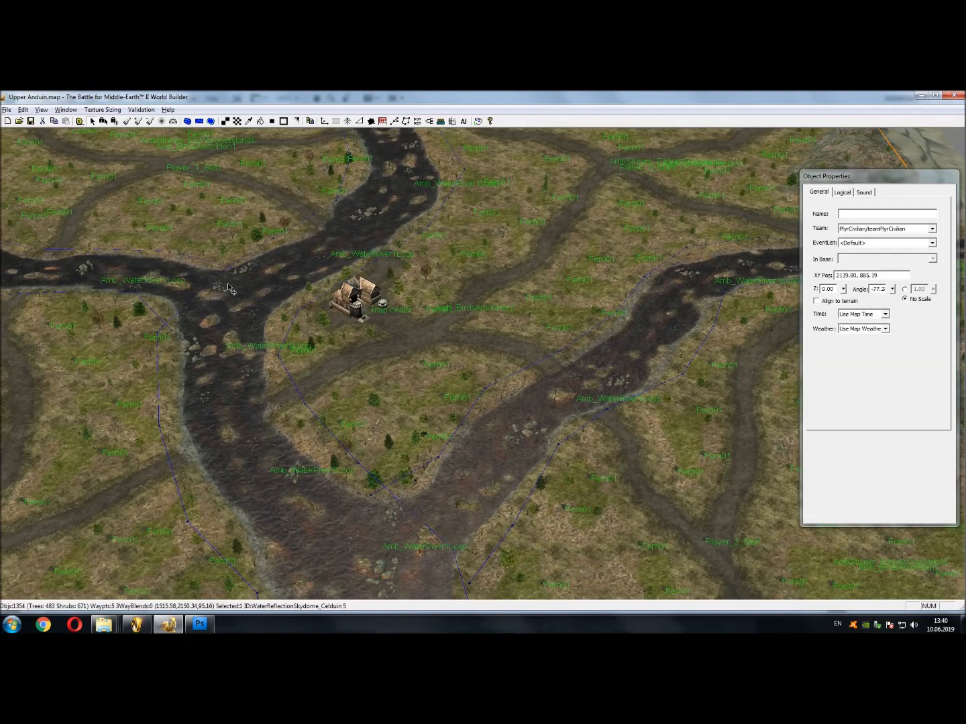
scroll(235, 292, "up", 5)
left_click_drag(266, 368, 236, 290)
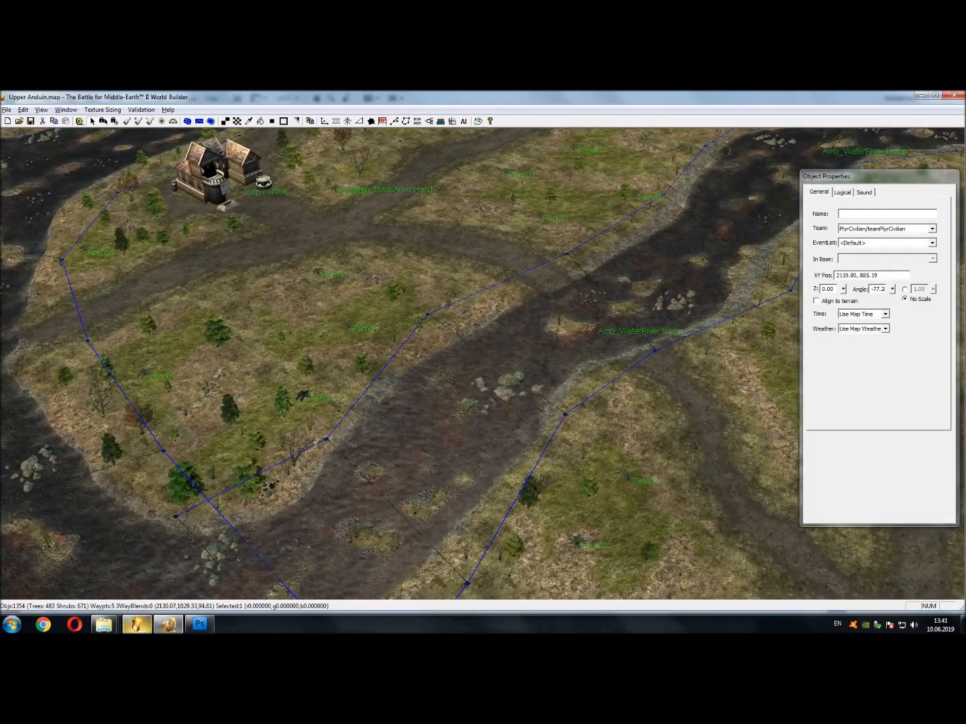
Switch to The Battle for Middle-earth II and start a skirmish on the Upper Anduin map
mouse_move(135, 625)
left_click(136, 625)
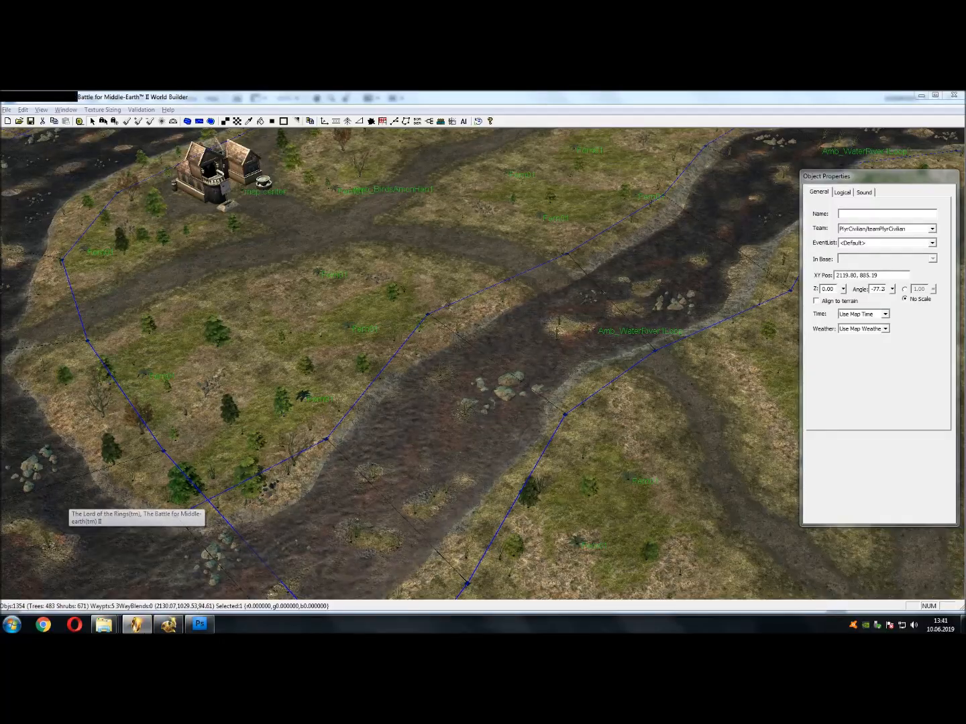
left_click(165, 613)
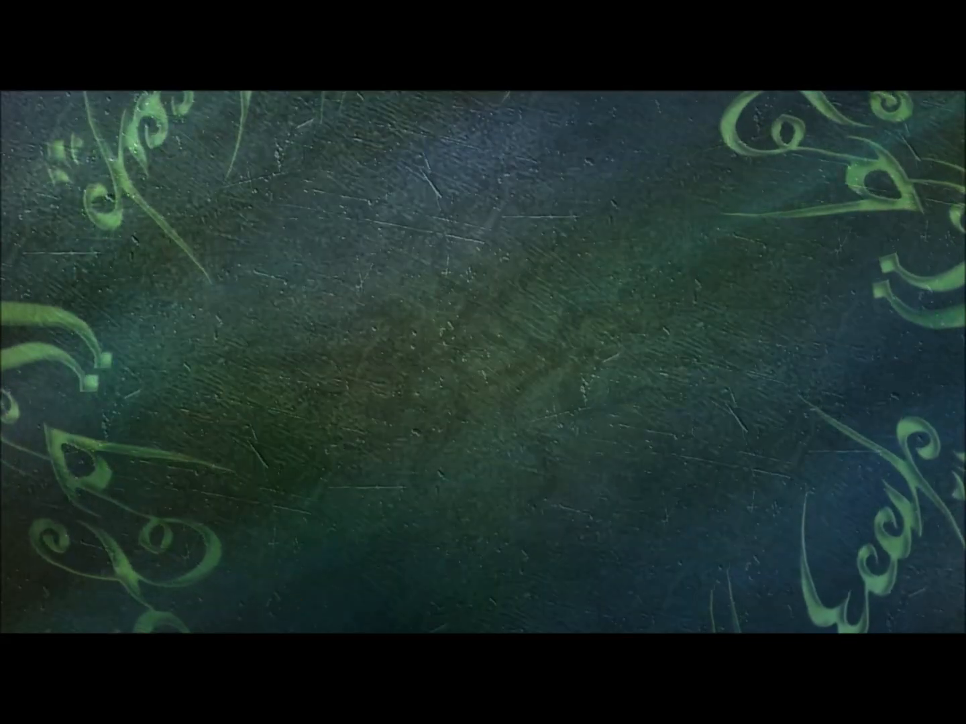
mouse_move(262, 594)
left_click(286, 445)
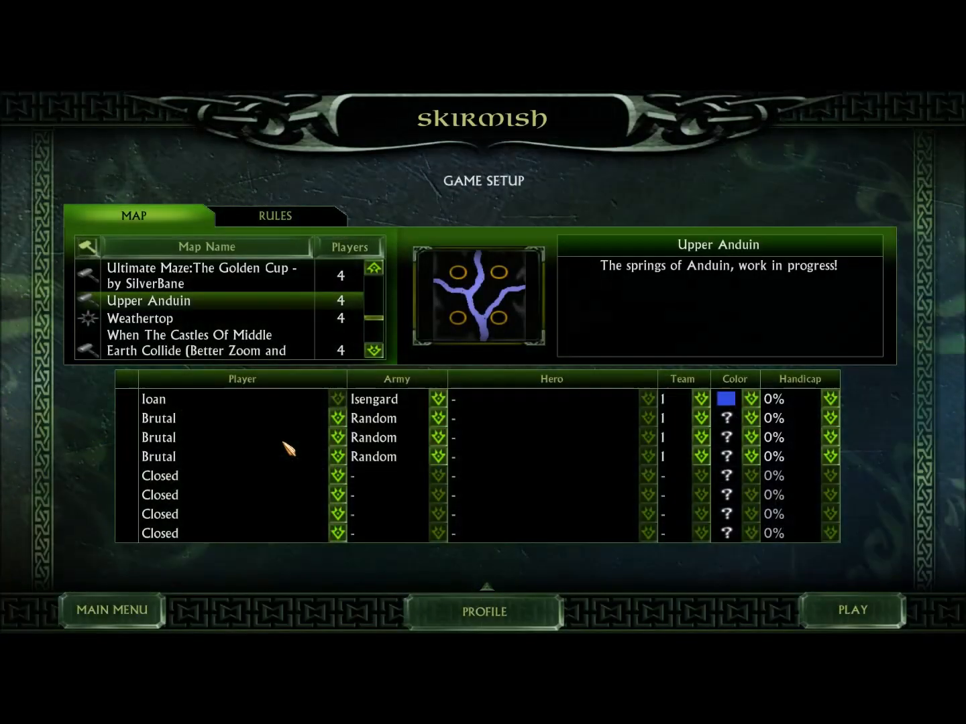
left_click(847, 612)
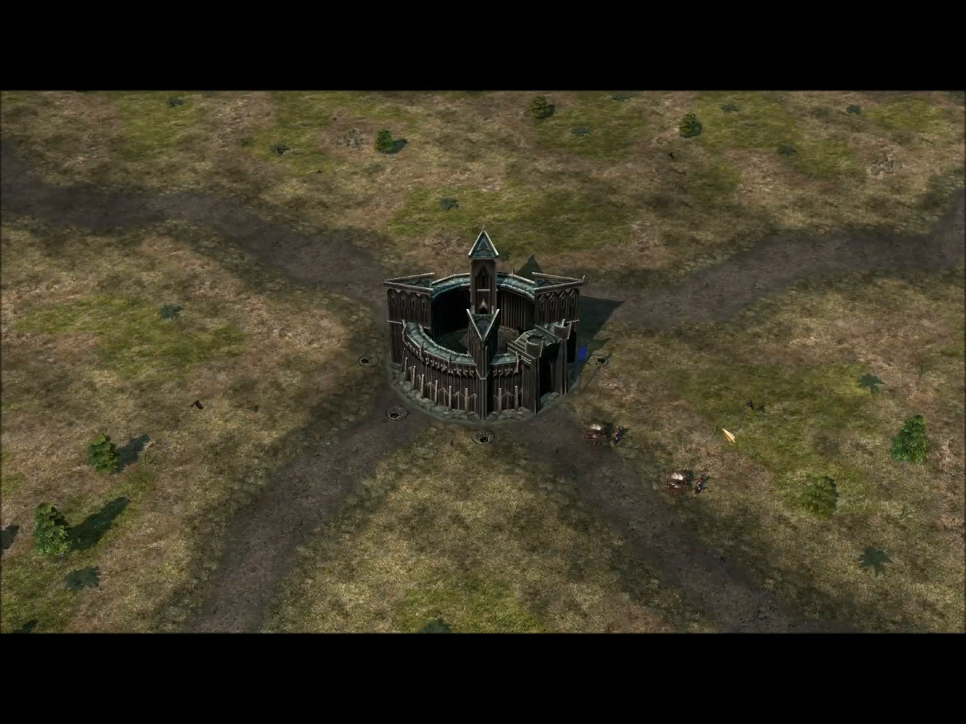
Examine the map in the running match, looking over the river, the roads and the building near the map centre
left_click(500, 377)
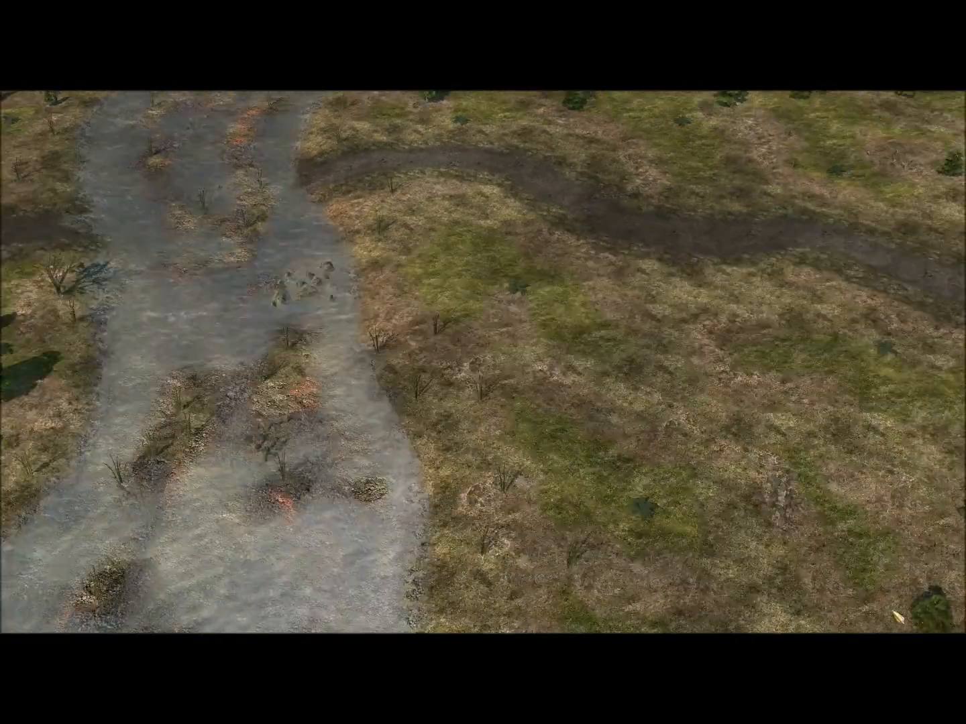
key("h")
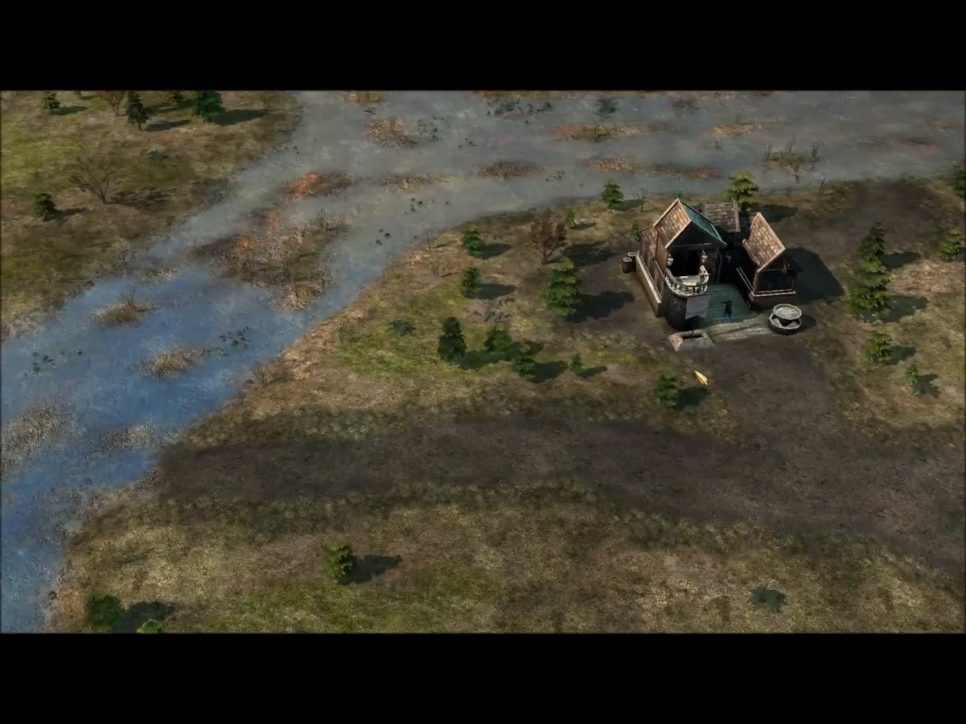
left_click_drag(695, 371, 608, 414)
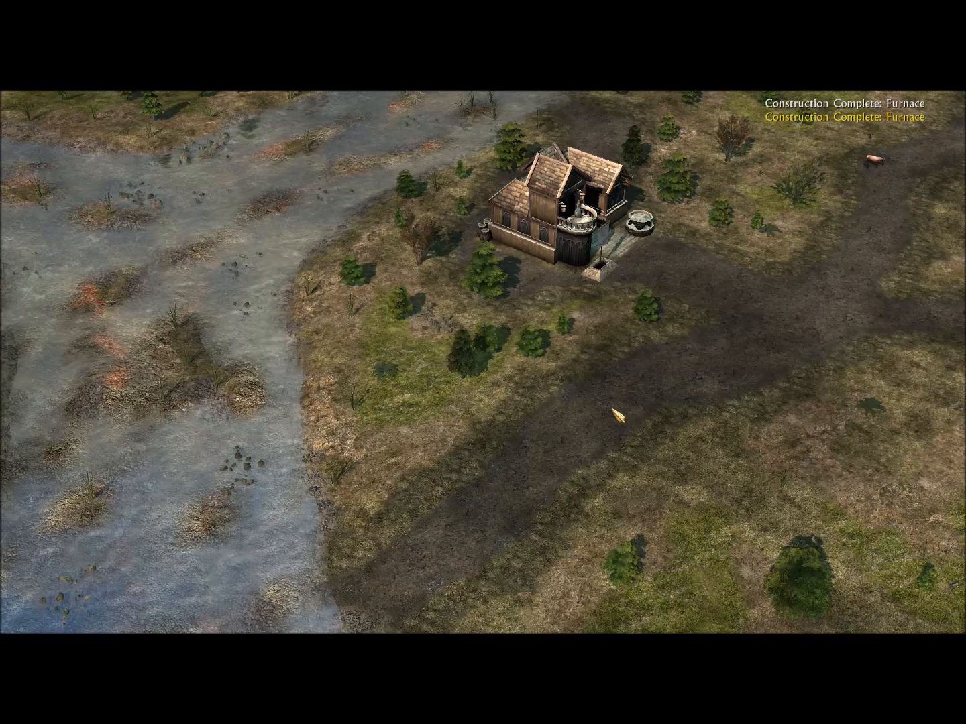
scroll(878, 131, "up", 1)
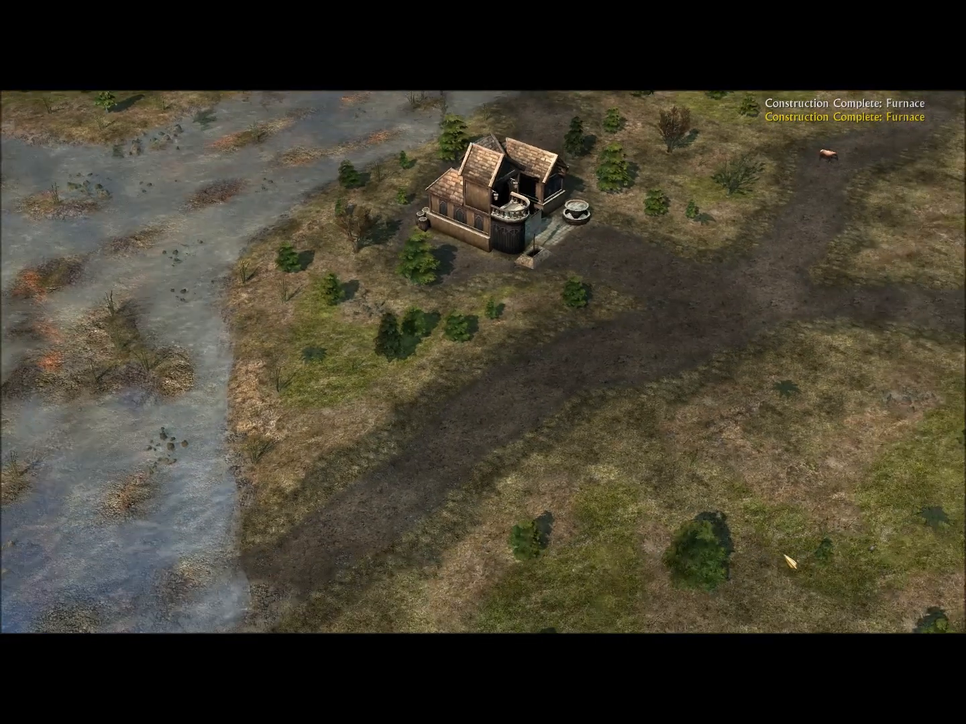
left_click_drag(713, 543, 717, 544)
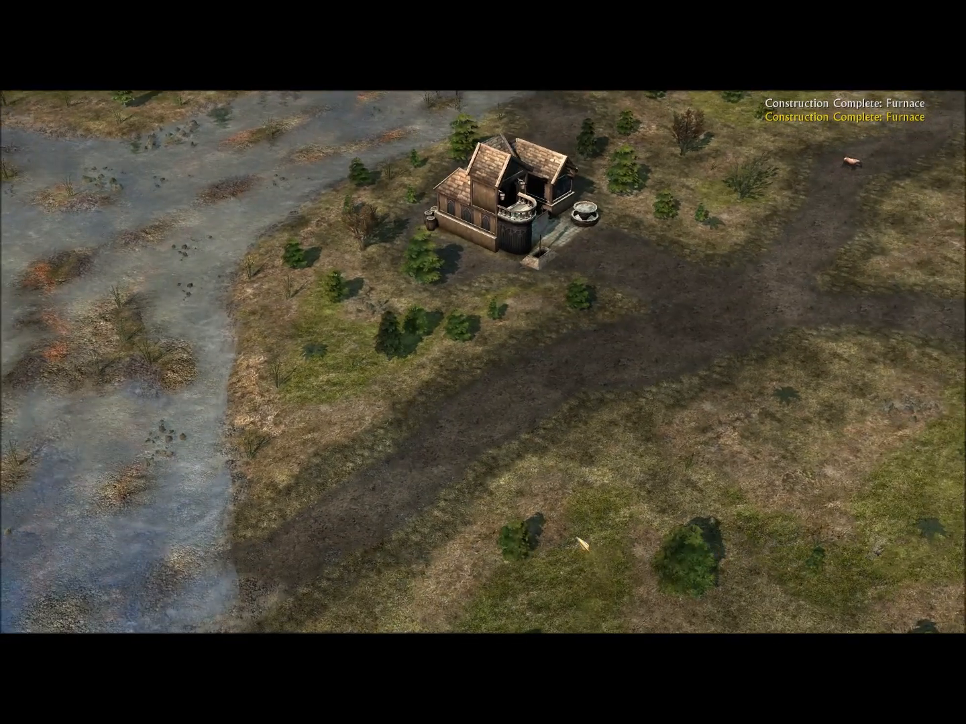
scroll(229, 420, "up", 1)
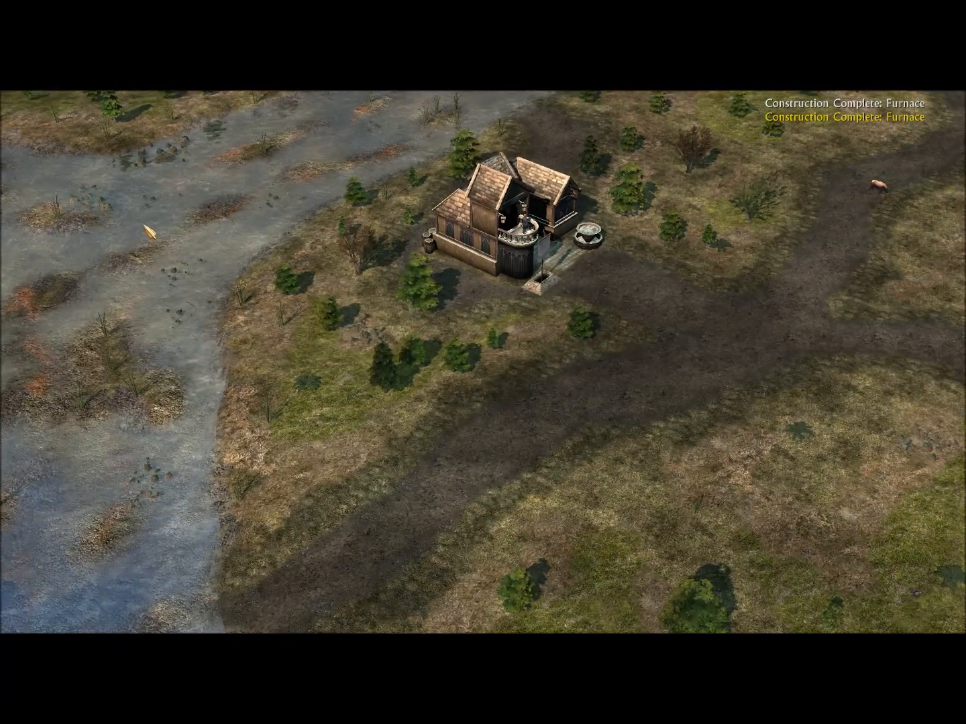
left_click(520, 210)
left_click(520, 212)
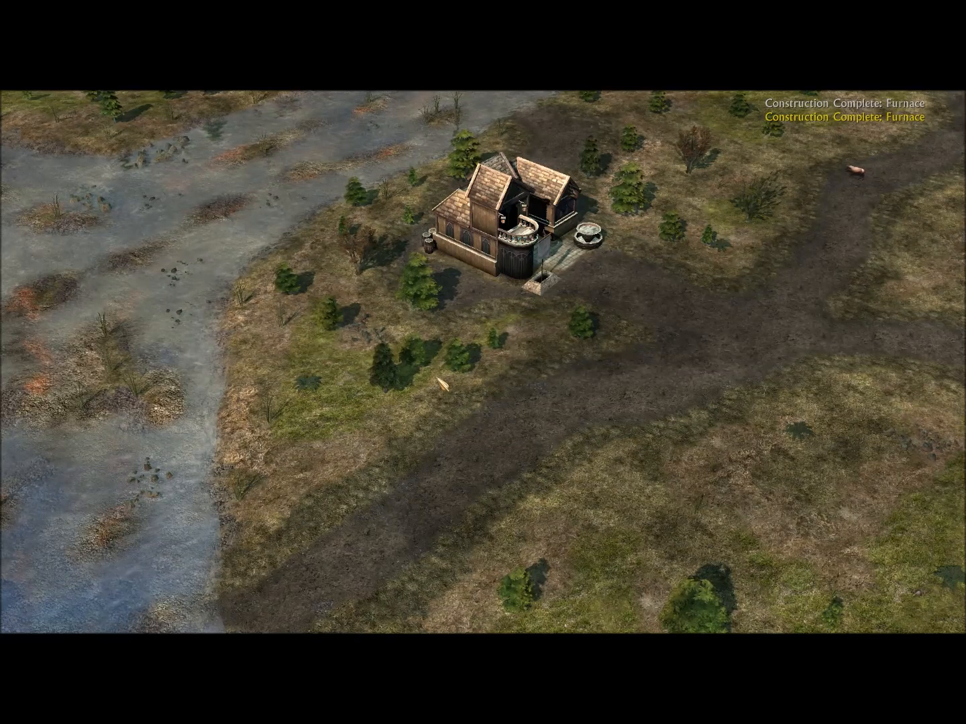
left_click_drag(438, 382, 448, 387)
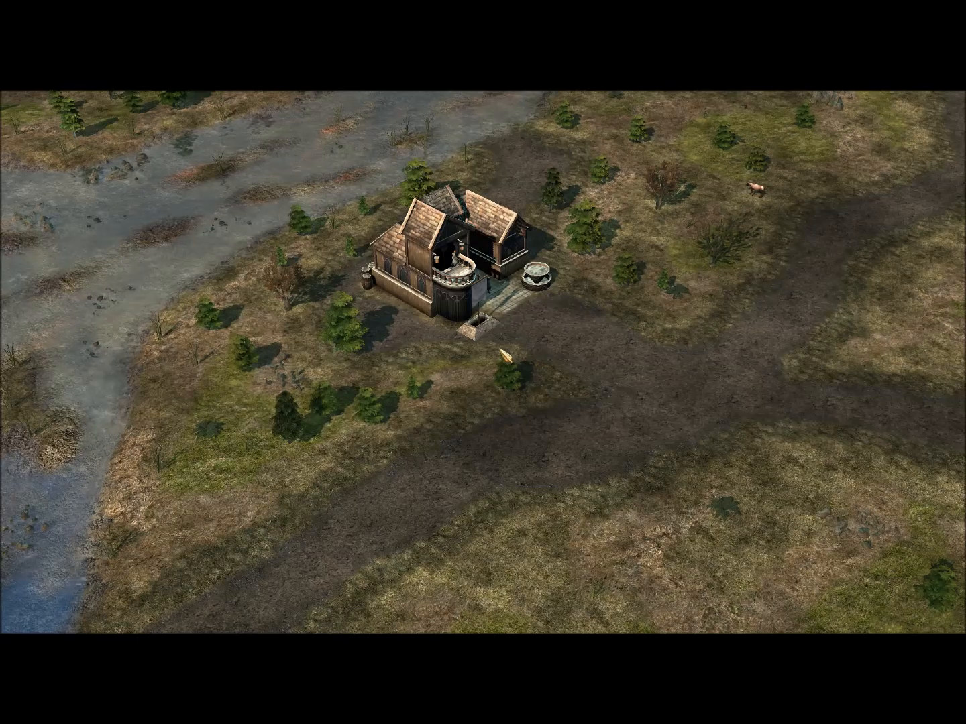
Exit the skirmish, leave the score screens and switch to the Upper Anduin_art.tga image in Photoshop
key("Escape")
left_click(480, 417)
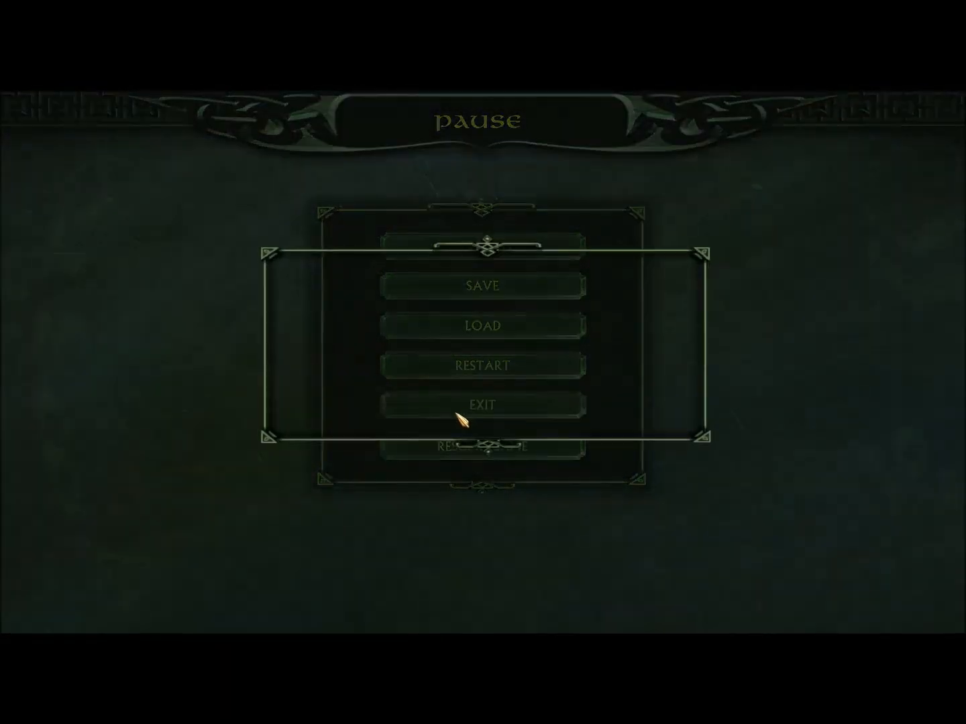
left_click(456, 396)
left_click(873, 612)
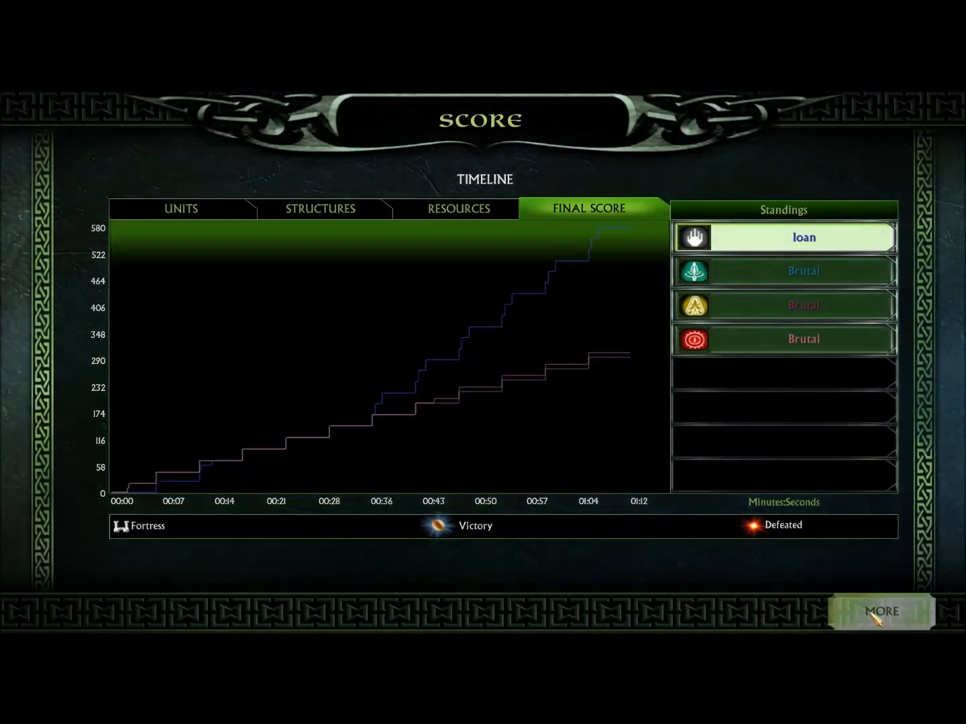
left_click(877, 613)
left_click(868, 613)
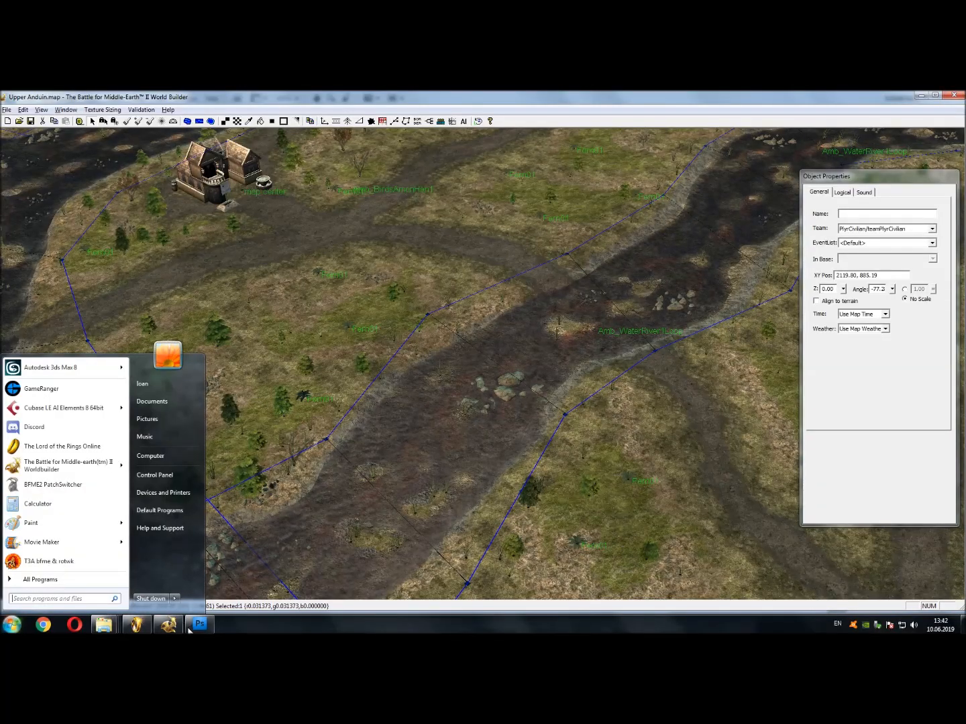
left_click(190, 630)
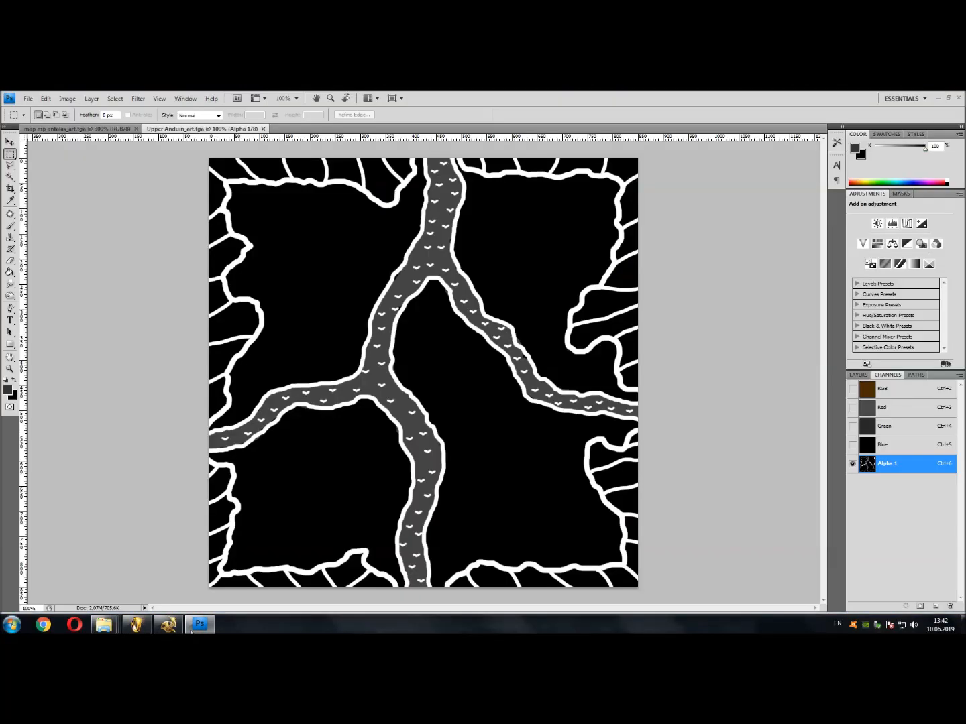
Close the open Targa images and create a new blank document
left_click(263, 130)
left_click(28, 98)
left_click(40, 112)
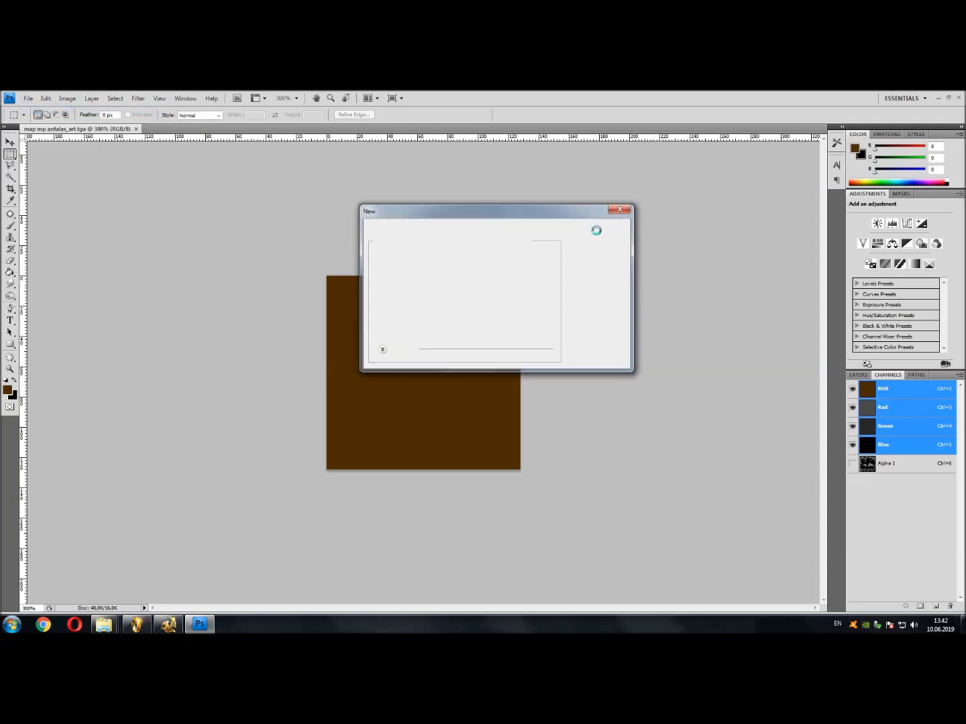
left_click(596, 231)
Open the screenshot sshot0002.bmp from The Battle for Middle-earth(tm) II Screenshots folder in the user's pictures
left_click(28, 99)
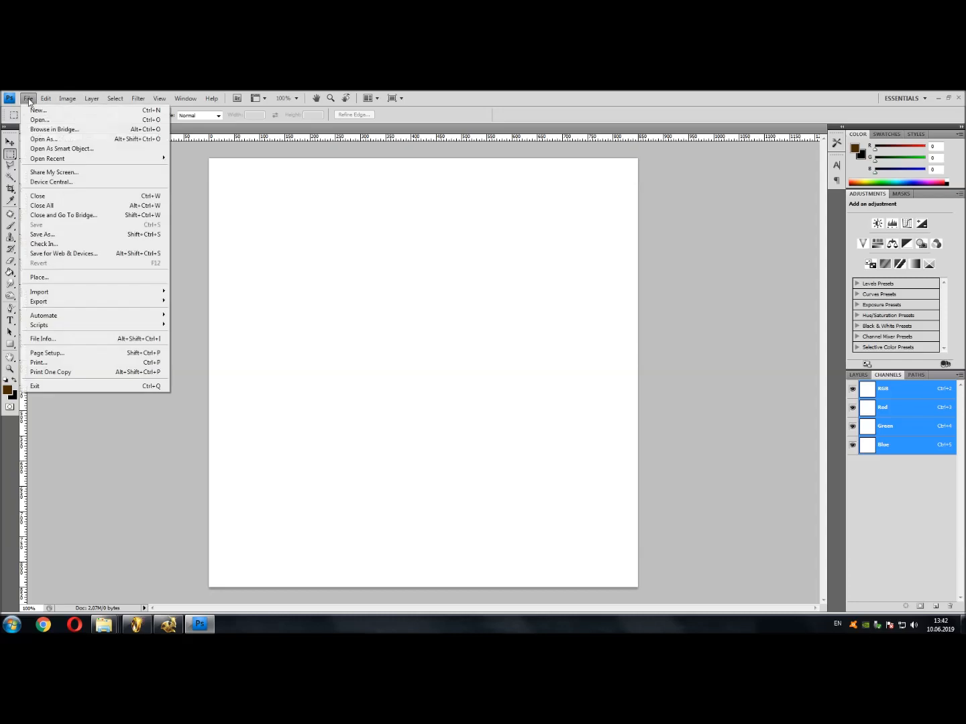
left_click(64, 120)
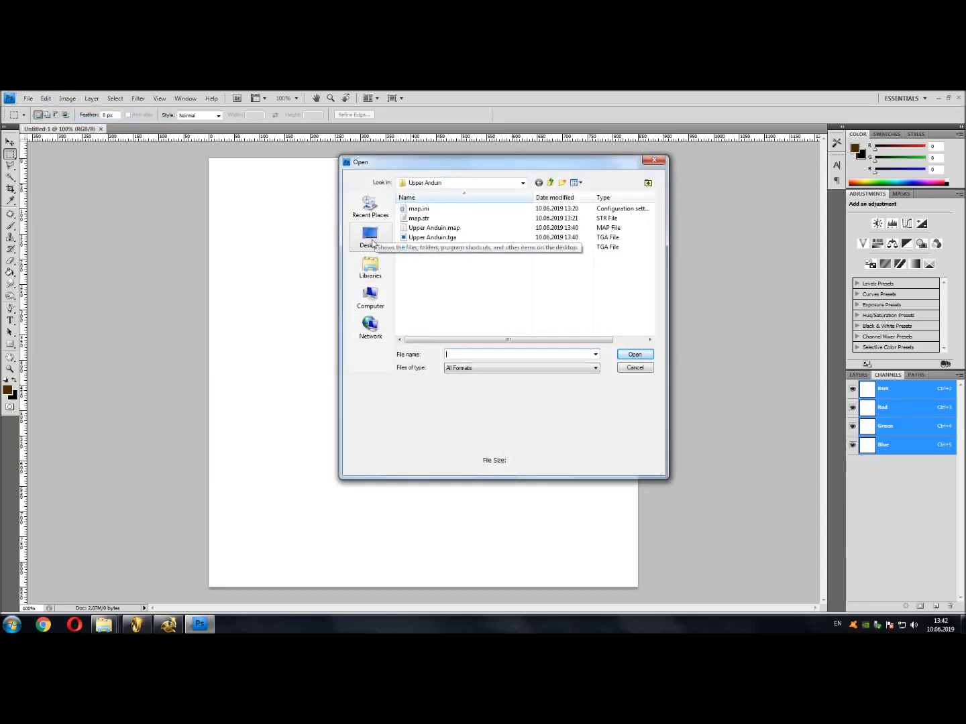
left_click(369, 297)
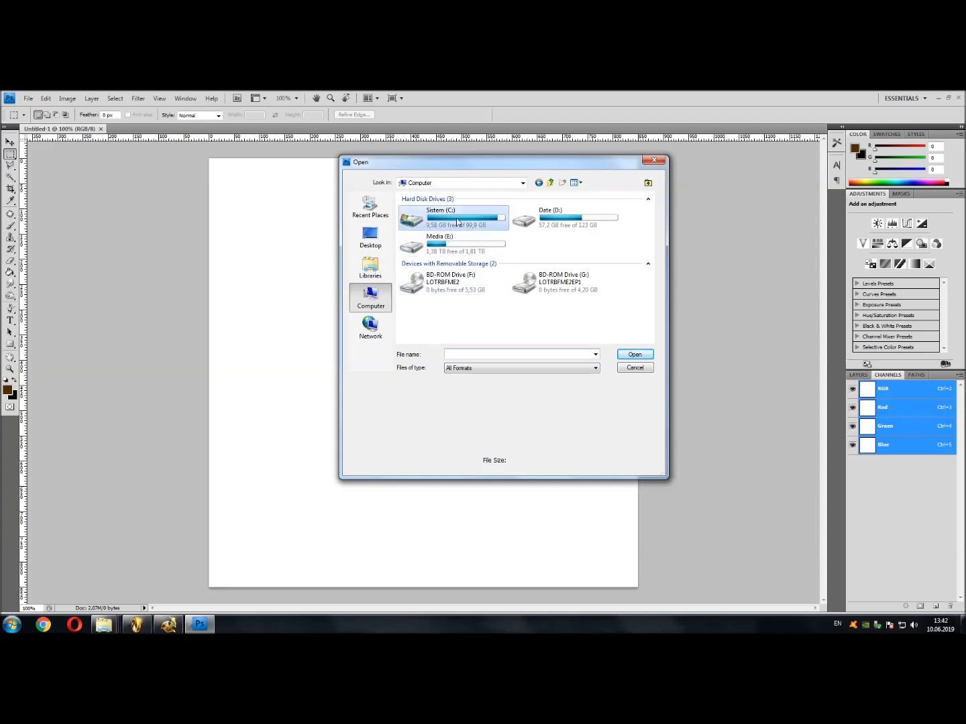
double_click(456, 222)
double_click(430, 323)
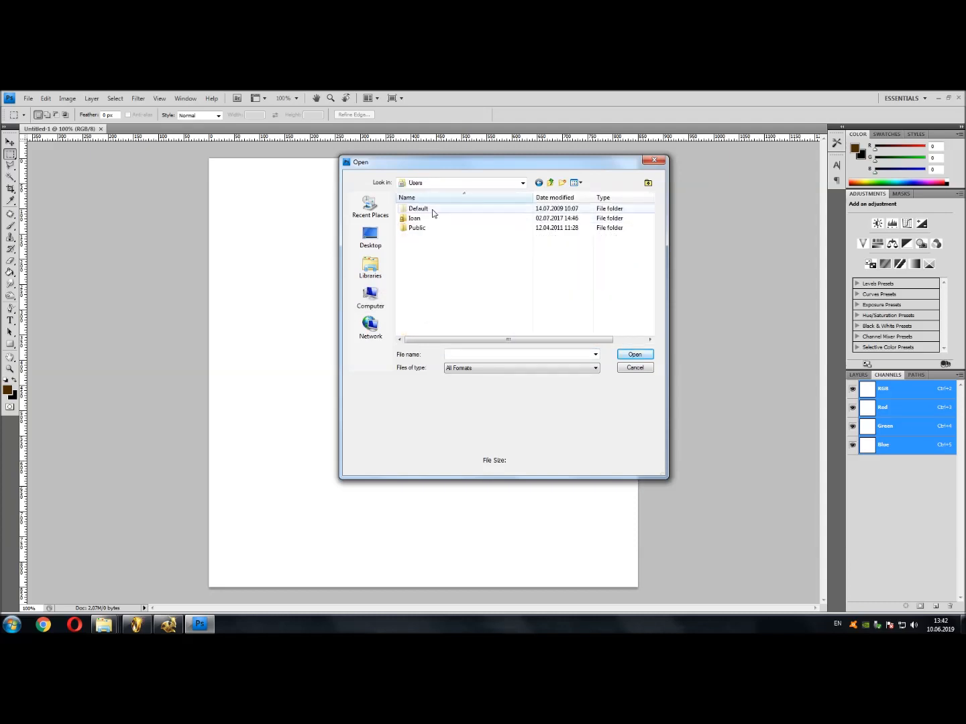
double_click(429, 219)
scroll(437, 298, "down", 1)
left_click(446, 299)
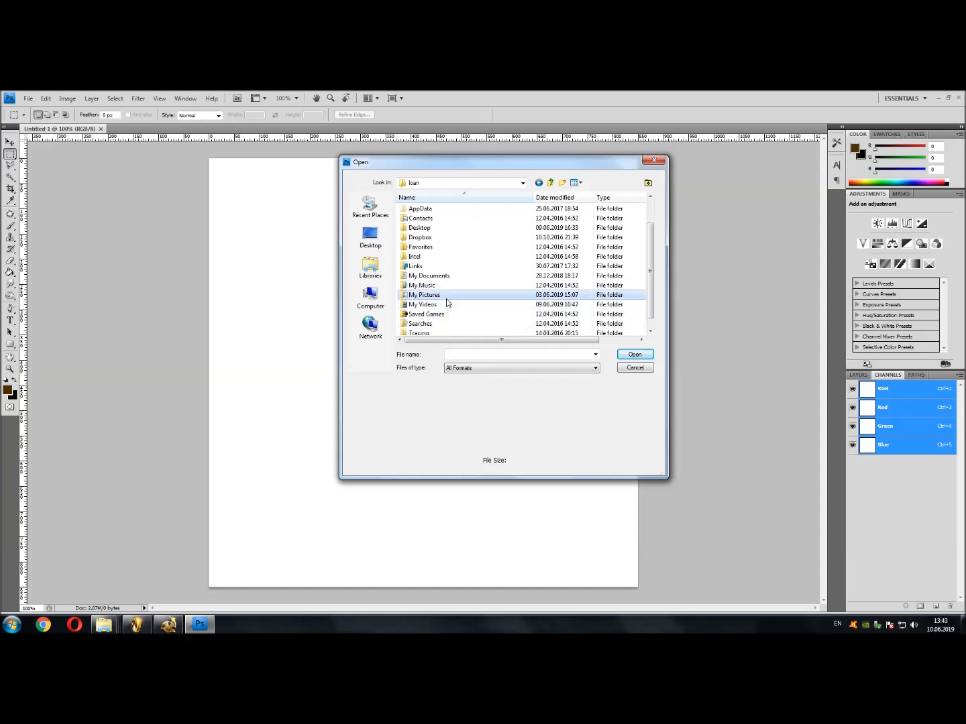
double_click(446, 300)
double_click(433, 267)
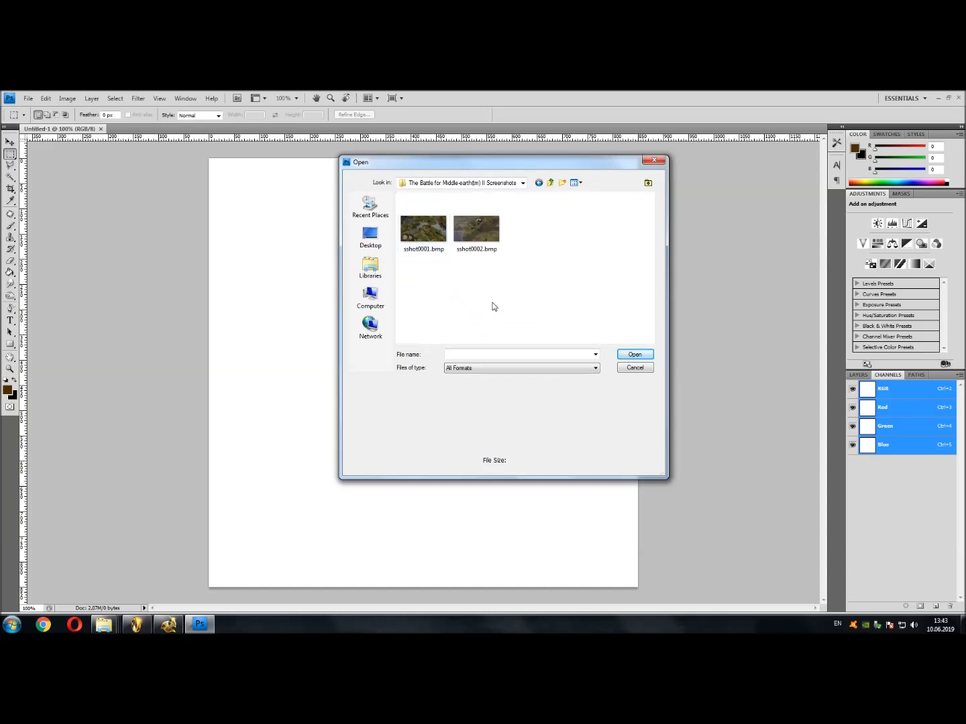
left_click(476, 228)
left_click(634, 355)
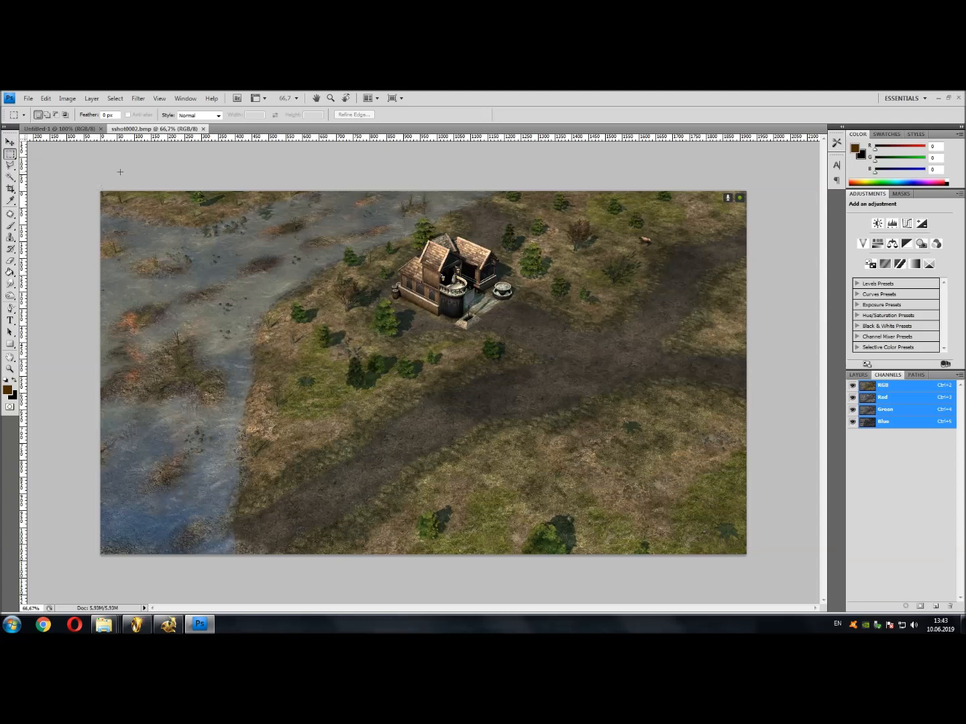
Set the rectangular marquee selection to a fixed ratio of width 1 to height 1
left_click(24, 116)
left_click(43, 248)
left_click(219, 115)
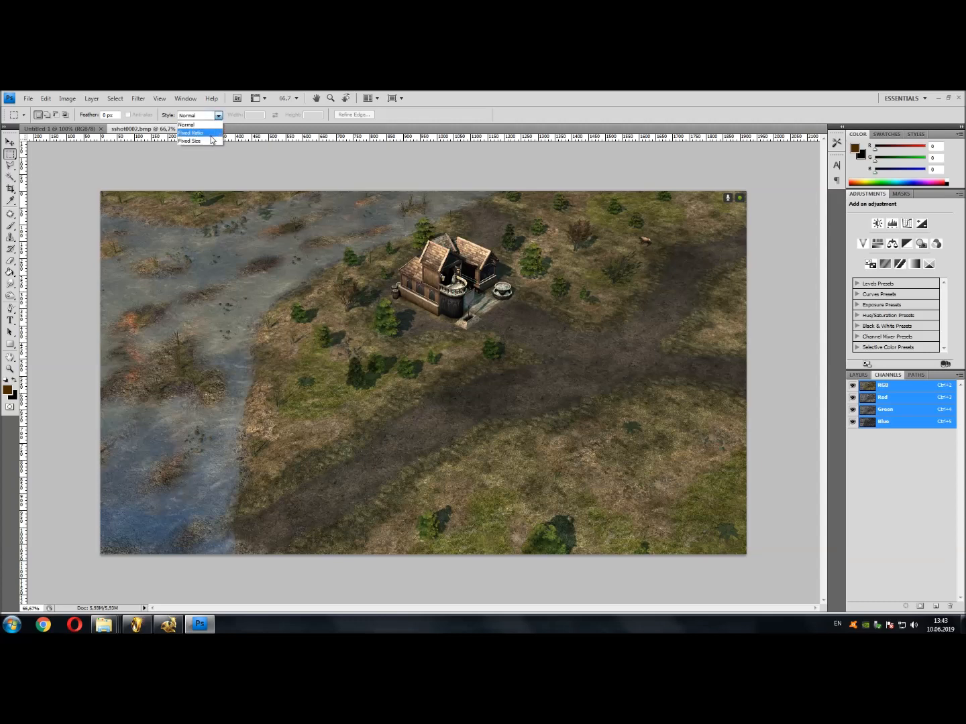
left_click(194, 132)
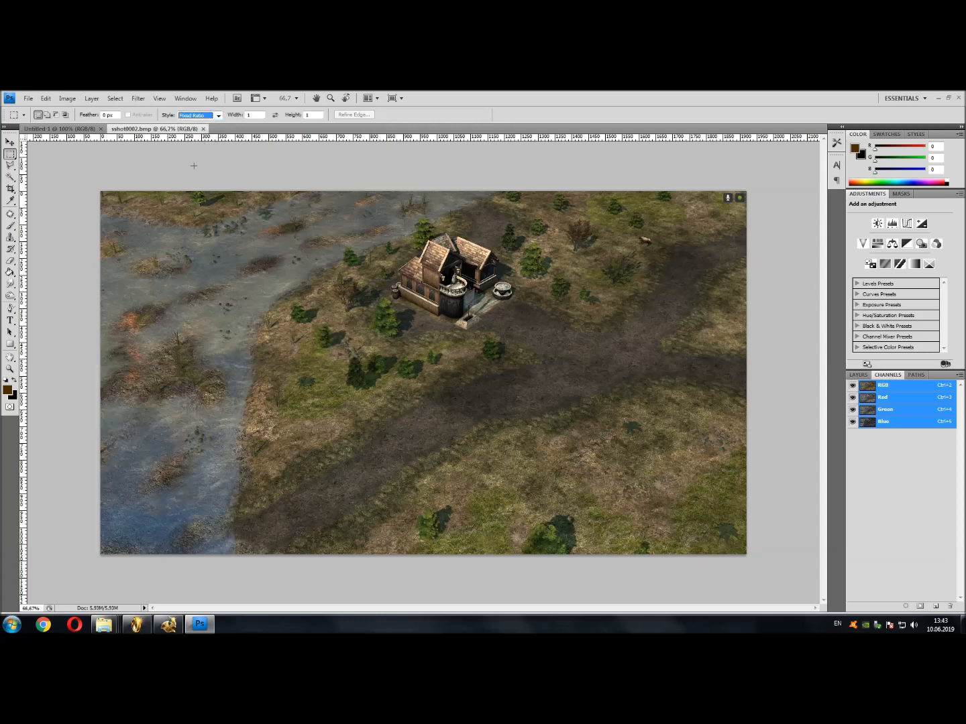
left_click(250, 115)
left_click_drag(824, 545, 865, 543)
left_click(10, 142)
mouse_move(389, 404)
left_mouse_down()
mouse_move(391, 372)
mouse_move(387, 403)
left_mouse_up()
key("ctrl+z")
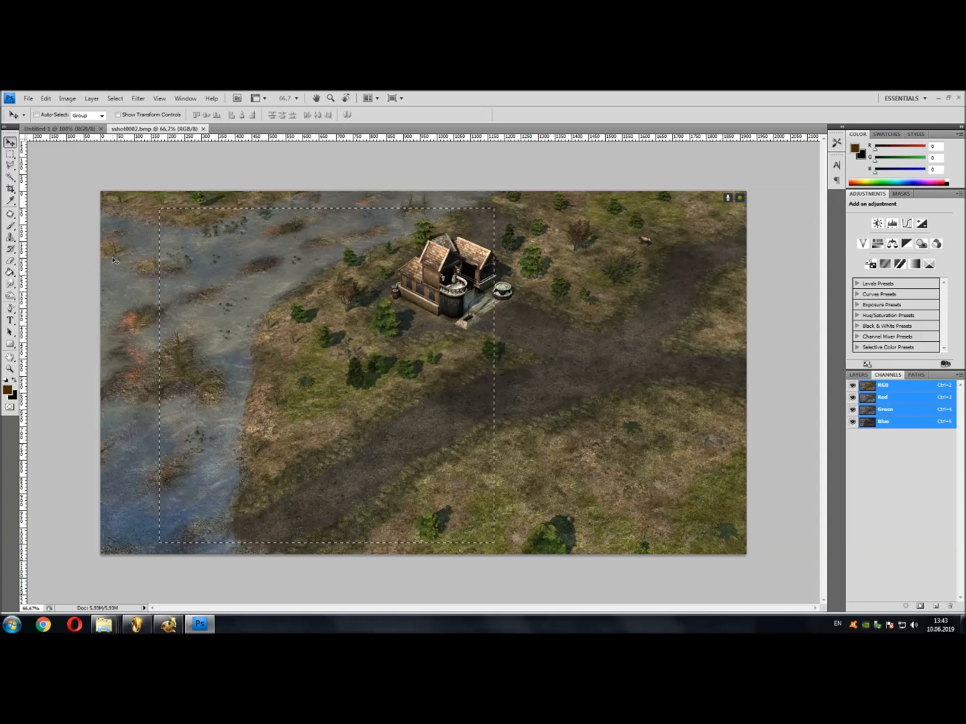
left_click(10, 153)
key("ctrl+d")
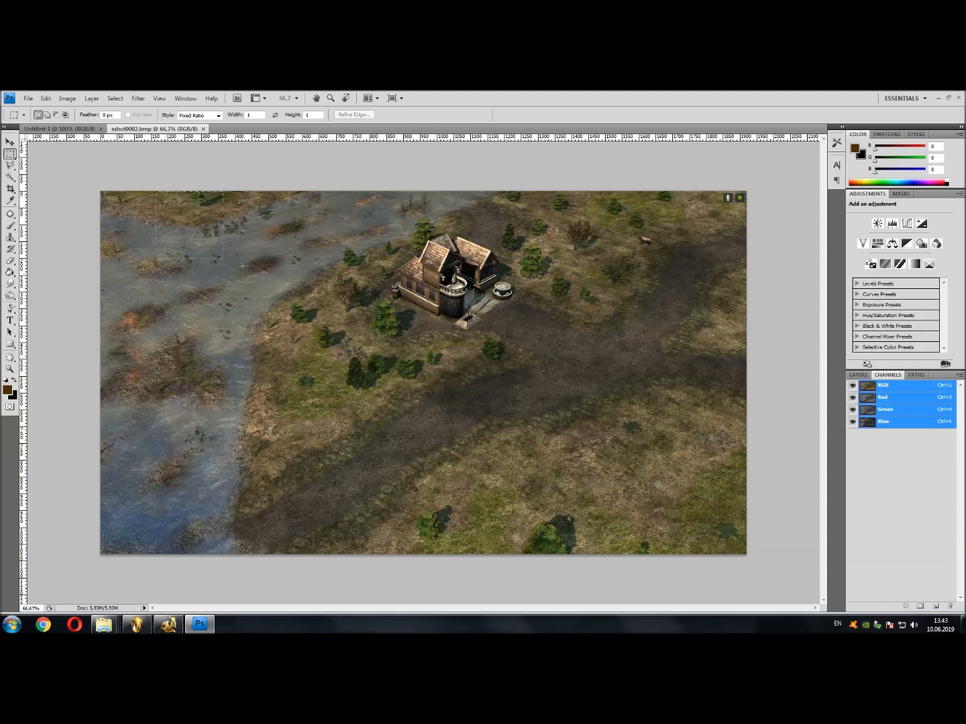
Copy a full-height square area containing the river and building into a new document and close sshot0002.bmp
key("ctrl+shift+d")
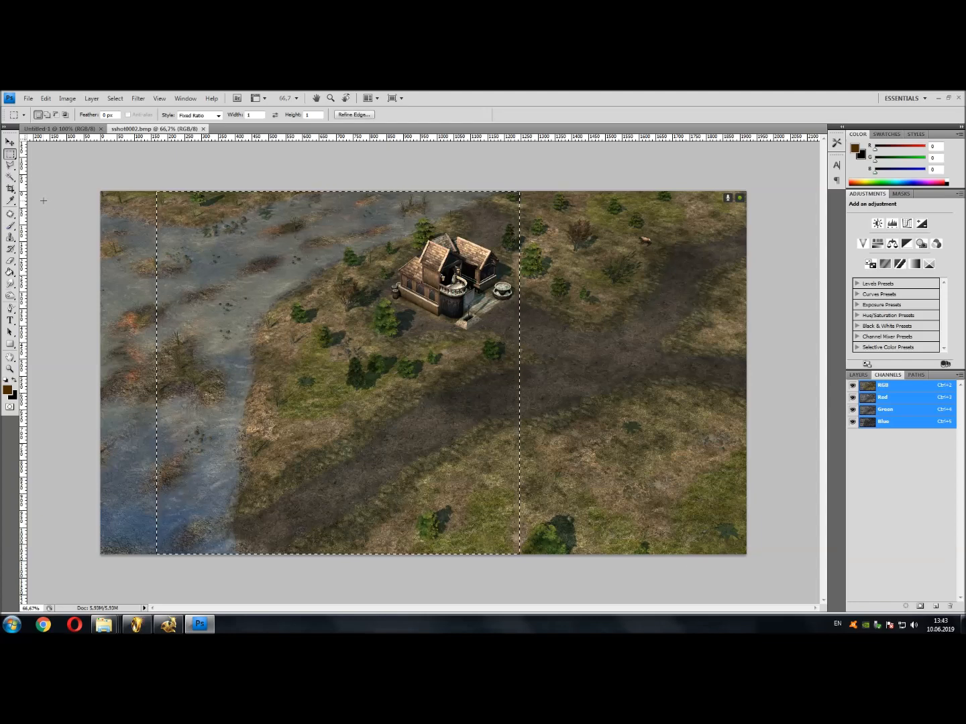
left_click(28, 97)
left_click(41, 111)
key("Return")
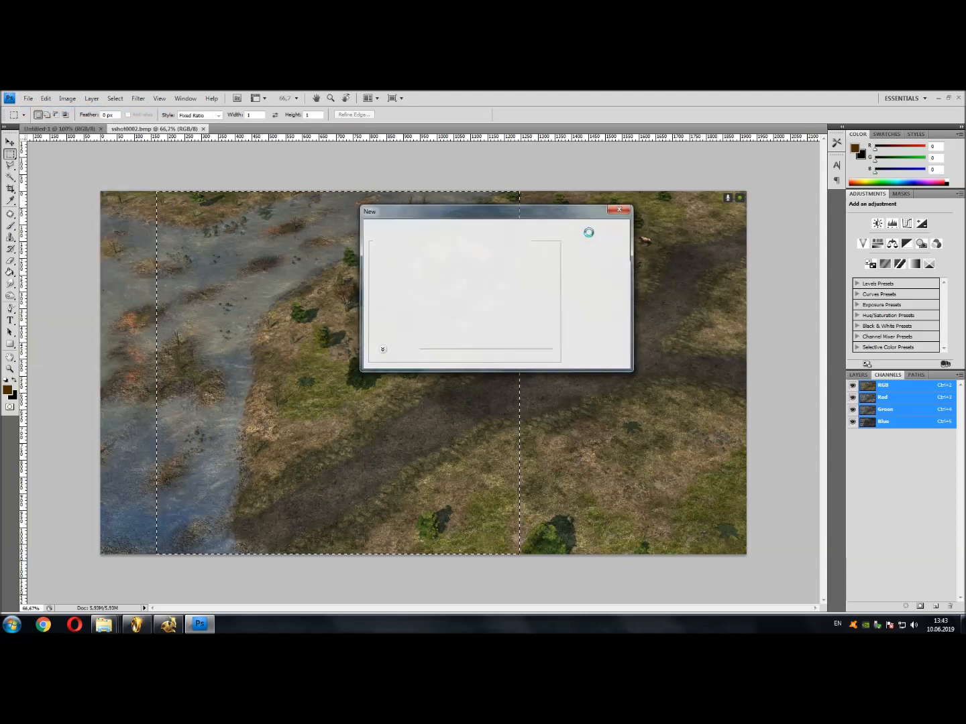
key("ctrl+v")
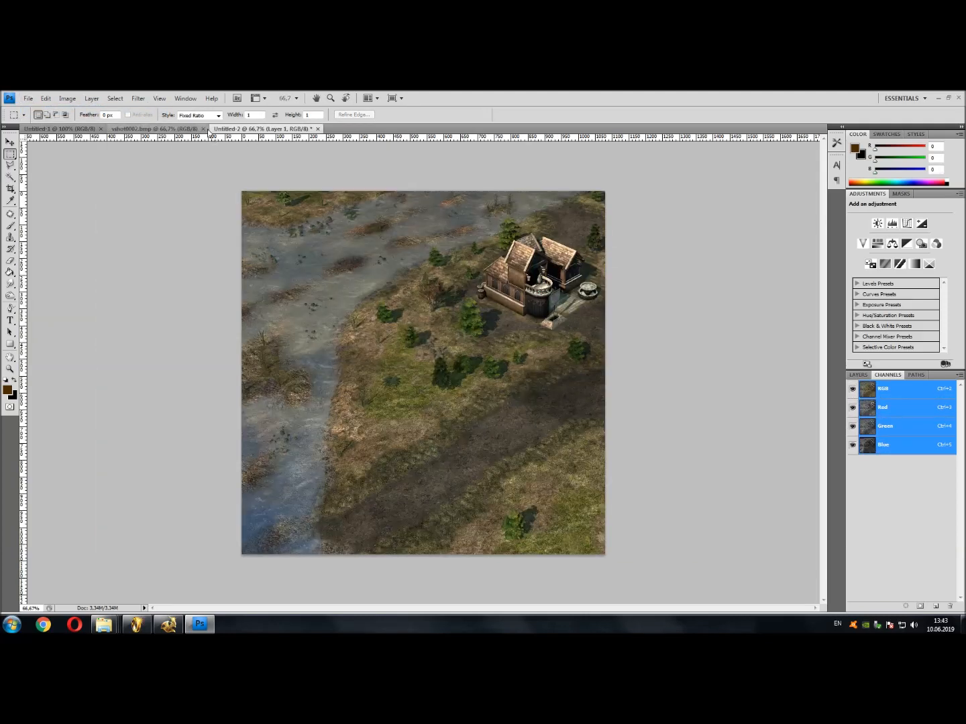
left_click(204, 129)
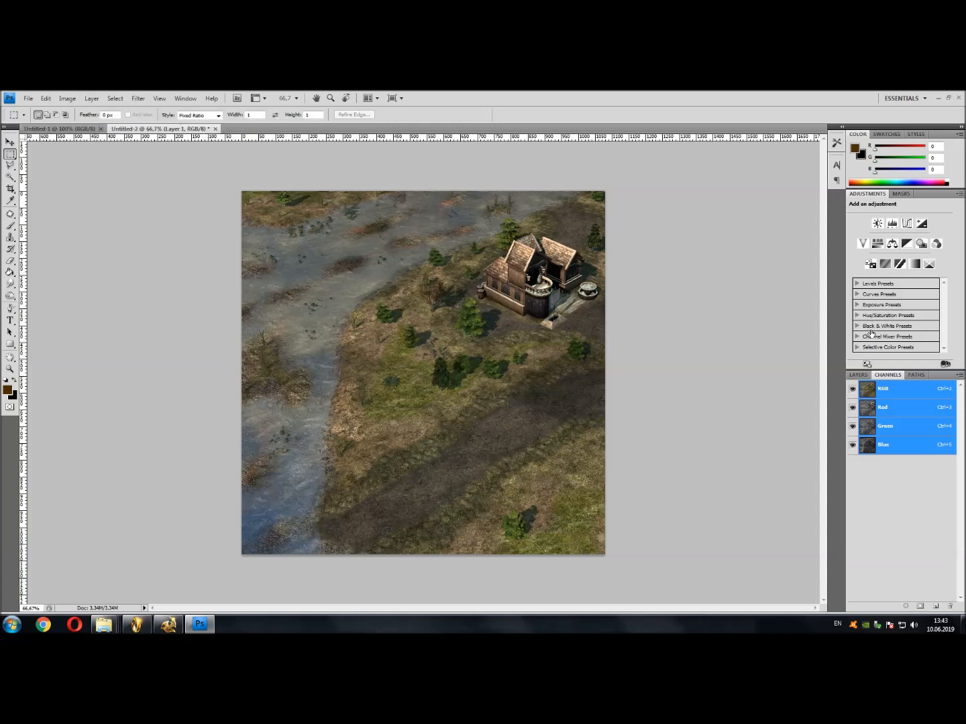
Flatten the pasted layer and the white background into a single background layer
left_click(859, 376)
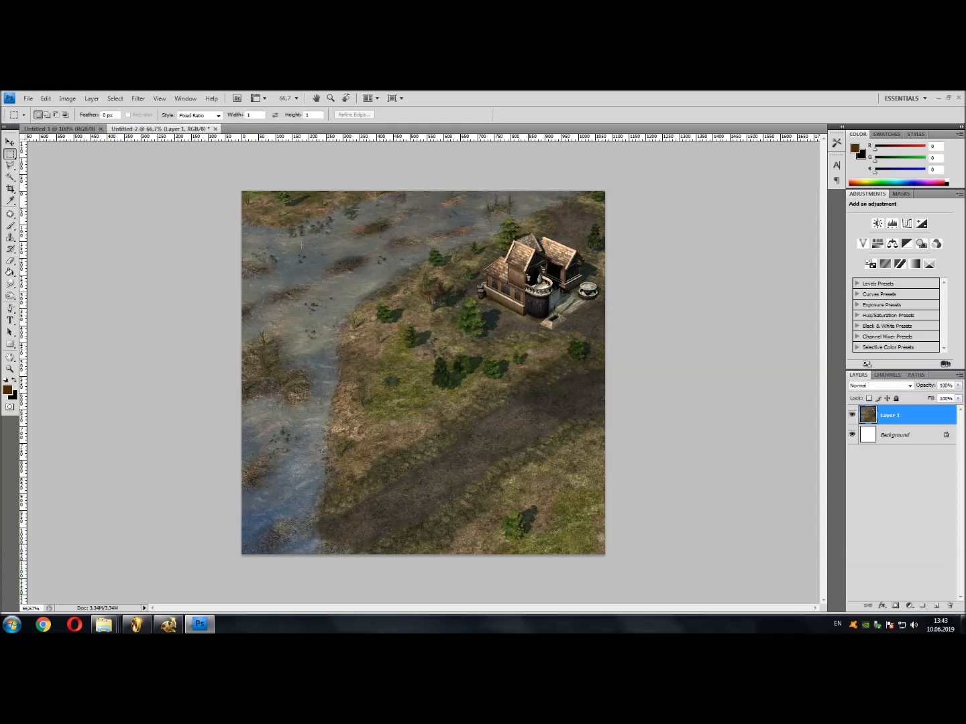
left_click(91, 99)
left_click(107, 417)
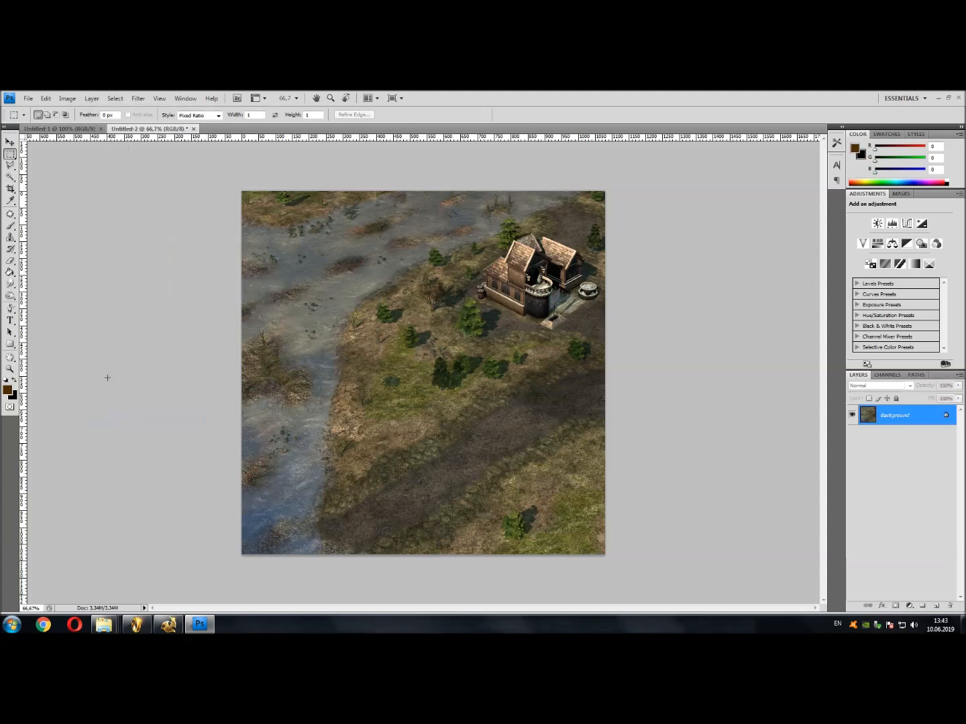
Resize the image to 256 by 256 pixels with Bicubic Sharper (best for reduction) resampling
left_click(29, 98)
mouse_move(76, 101)
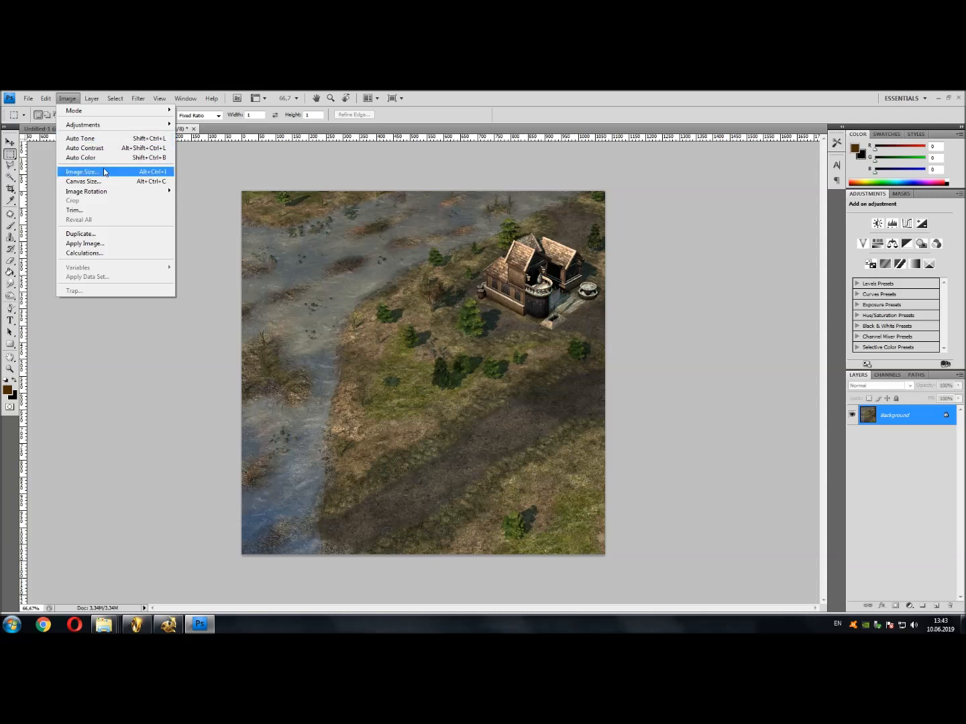
left_click(83, 172)
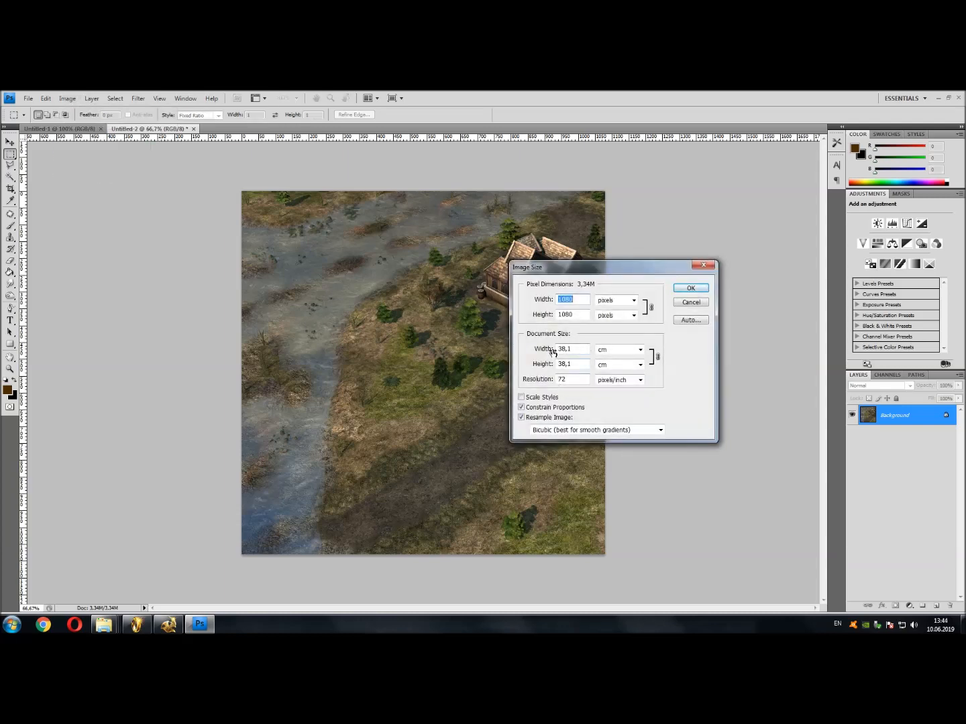
type("256")
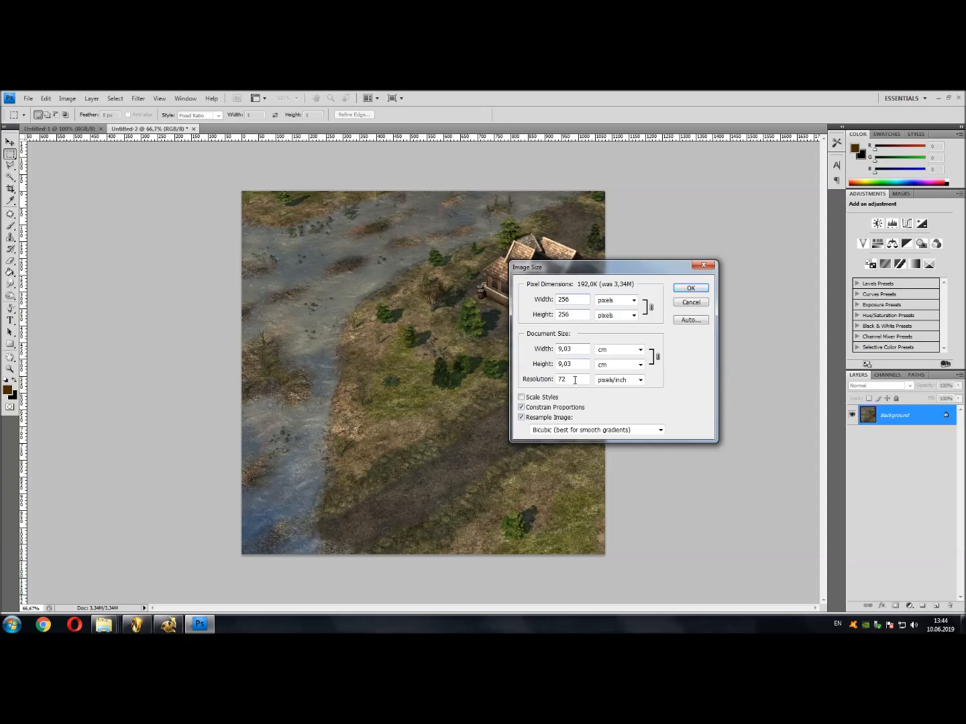
left_click(570, 431)
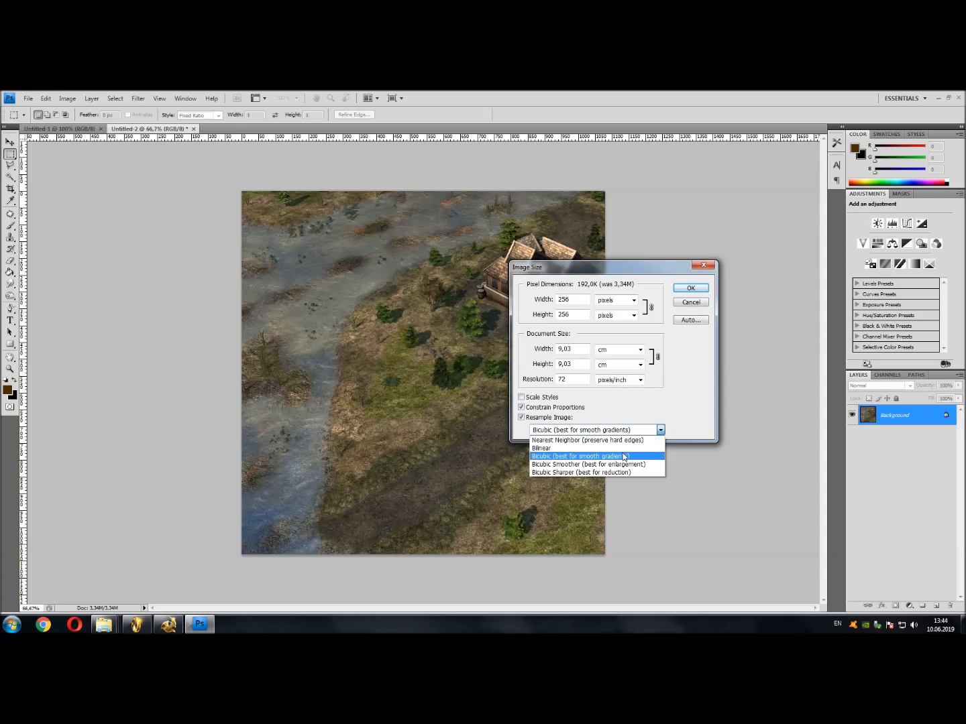
left_click(632, 473)
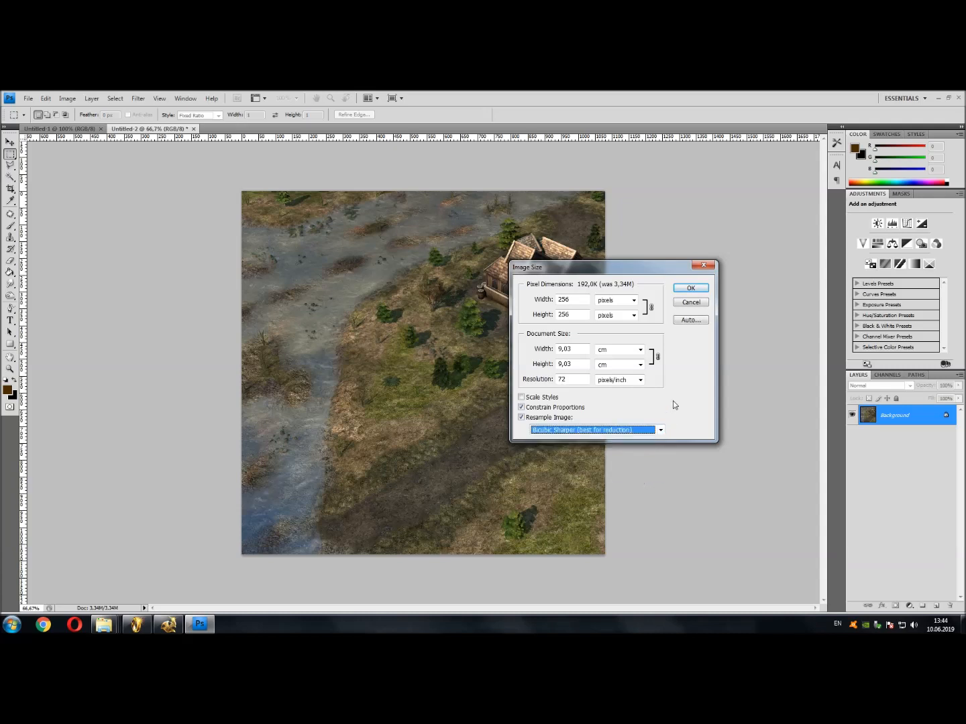
left_click(689, 287)
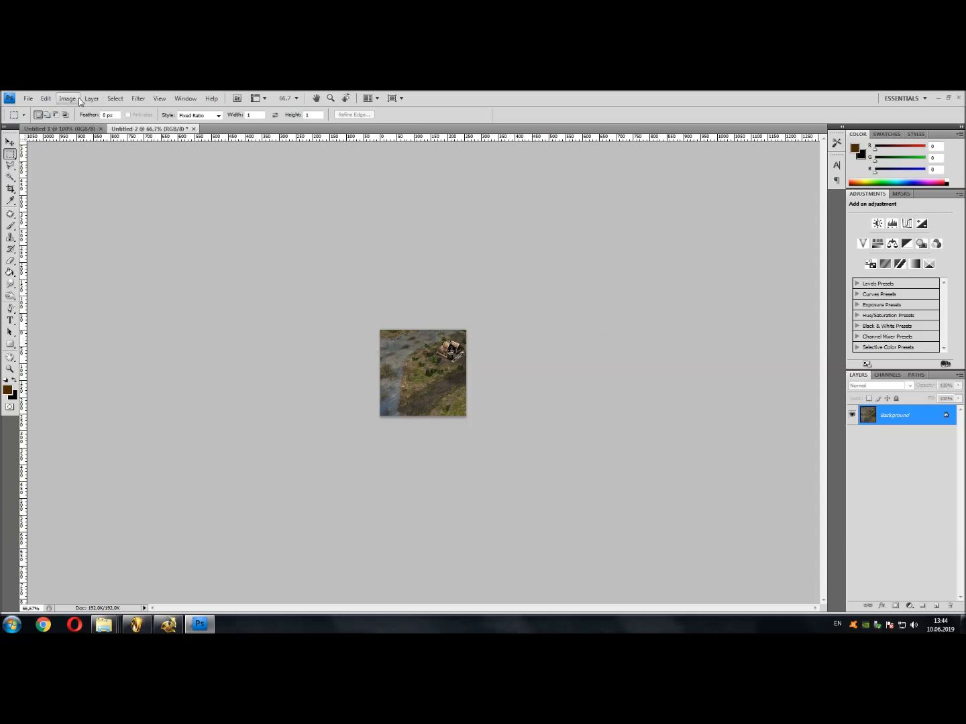
Start saving the image as a Targa file and browse through AppData and Roaming to the Upper Anduin map folder
left_click(28, 99)
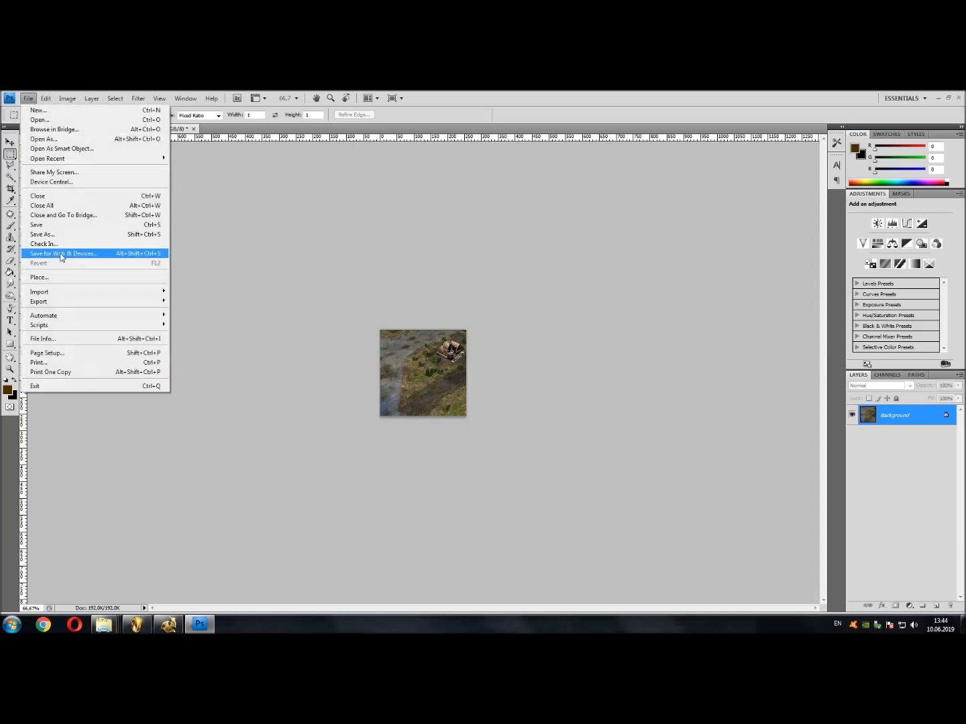
left_click(40, 232)
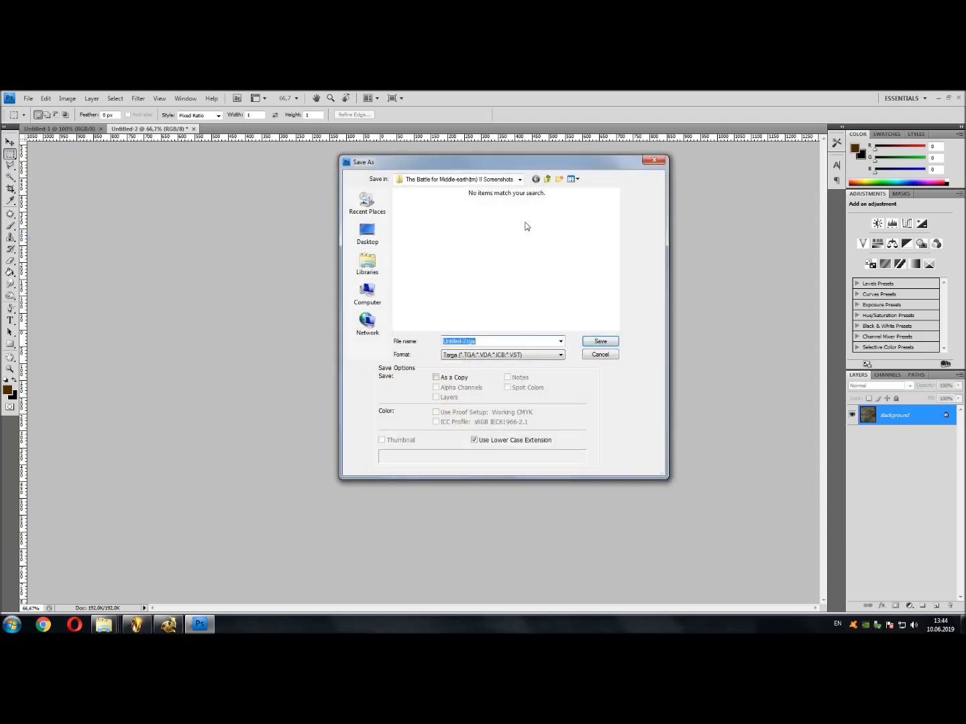
left_click(547, 180)
left_click(546, 179)
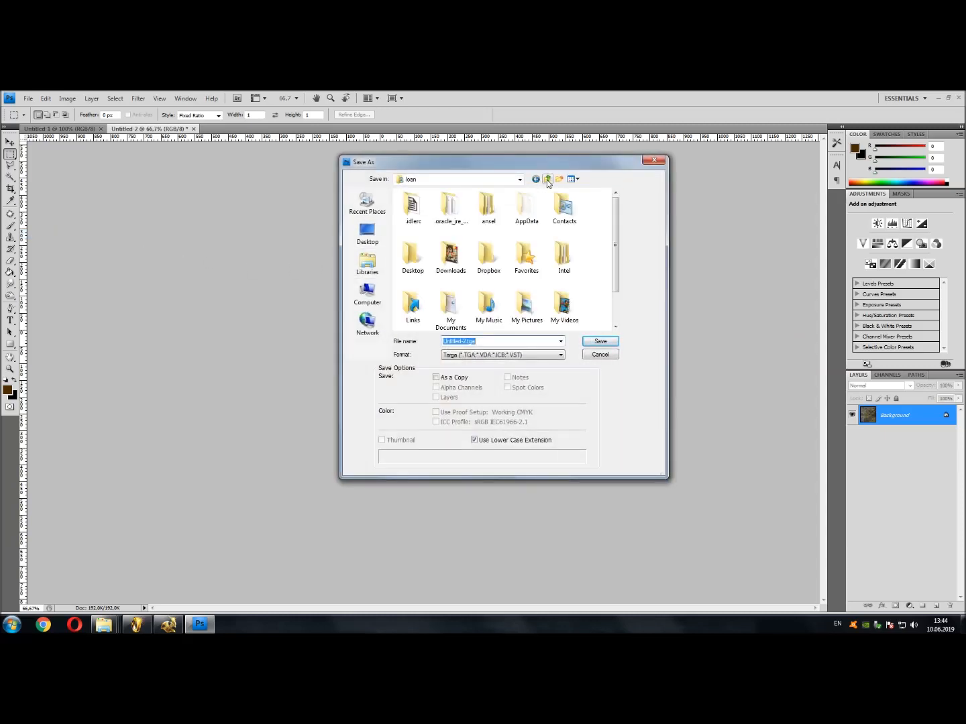
double_click(525, 206)
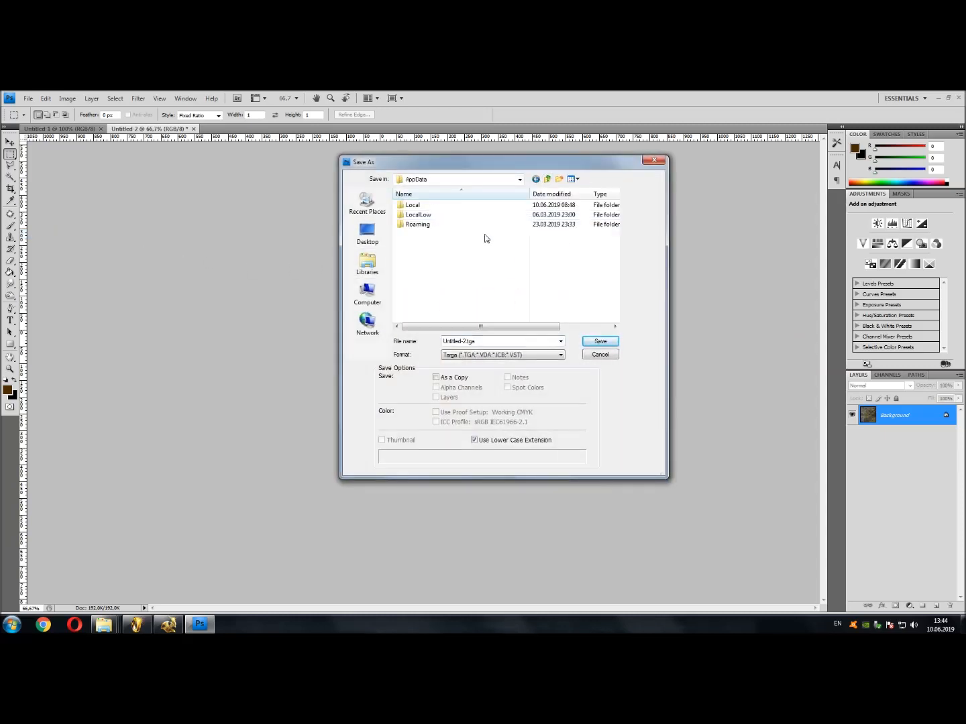
double_click(441, 226)
scroll(505, 290, "down", 5)
scroll(506, 290, "down", 2)
double_click(489, 293)
double_click(413, 214)
scroll(513, 262, "down", 8)
scroll(512, 261, "down", 3)
double_click(458, 287)
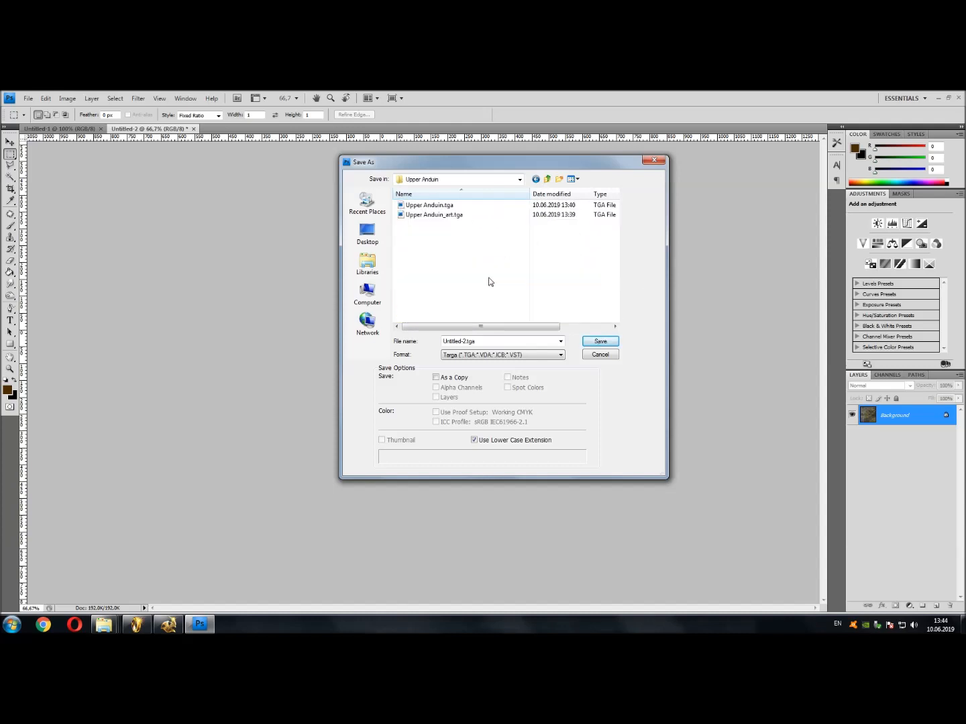
Save the image as Upper Anduin_pic.tga, basing the name on Upper Anduin_art.tga, and accept the Targa options
left_click(434, 214)
left_click(486, 341)
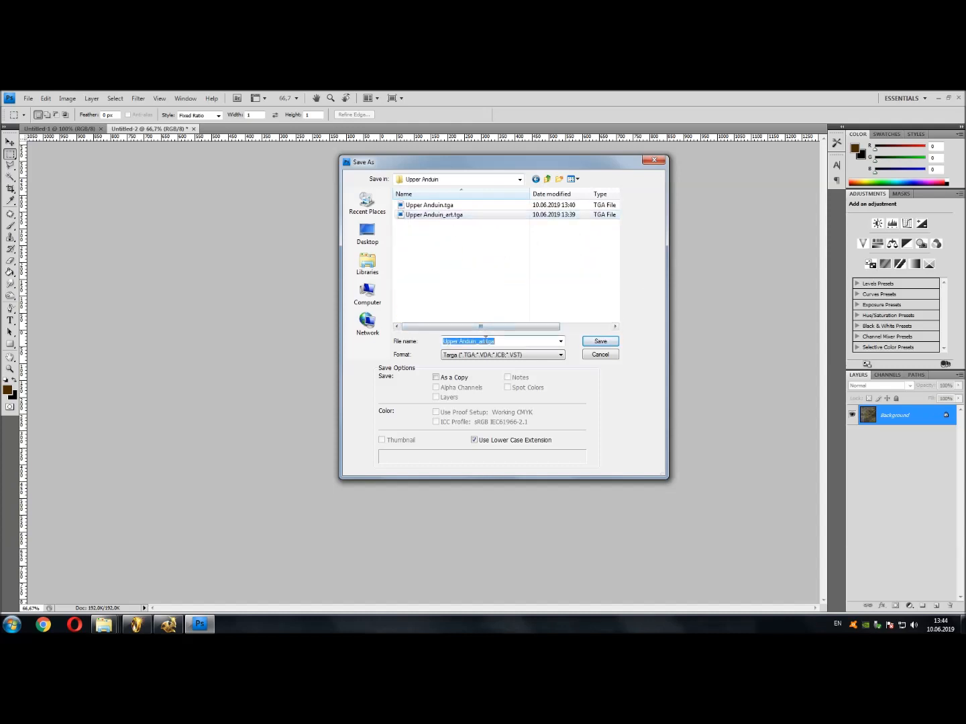
left_click_drag(478, 341, 490, 342)
left_click(607, 344)
left_click(514, 350)
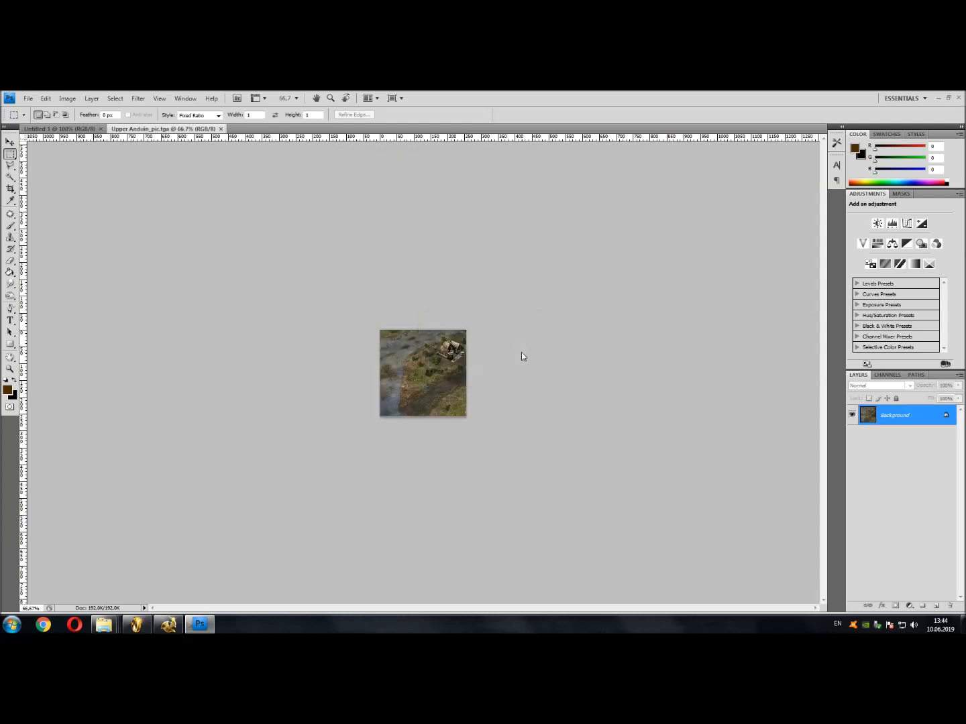
Open the Upper Anduin_art.tga image from the Upper Anduin folder
left_click(28, 98)
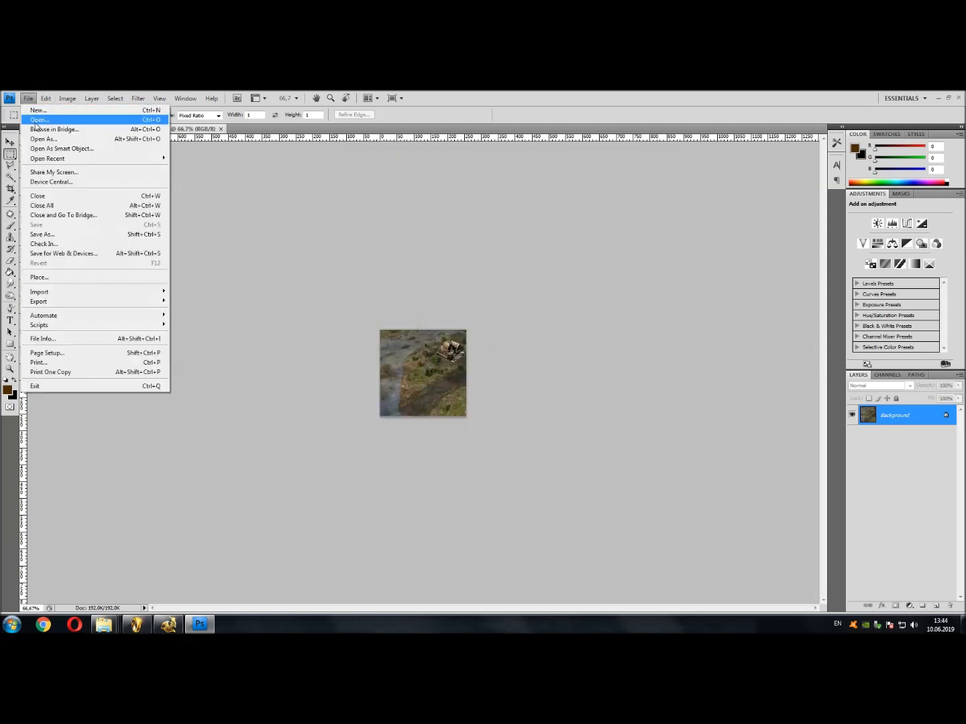
left_click(60, 124)
left_click(455, 248)
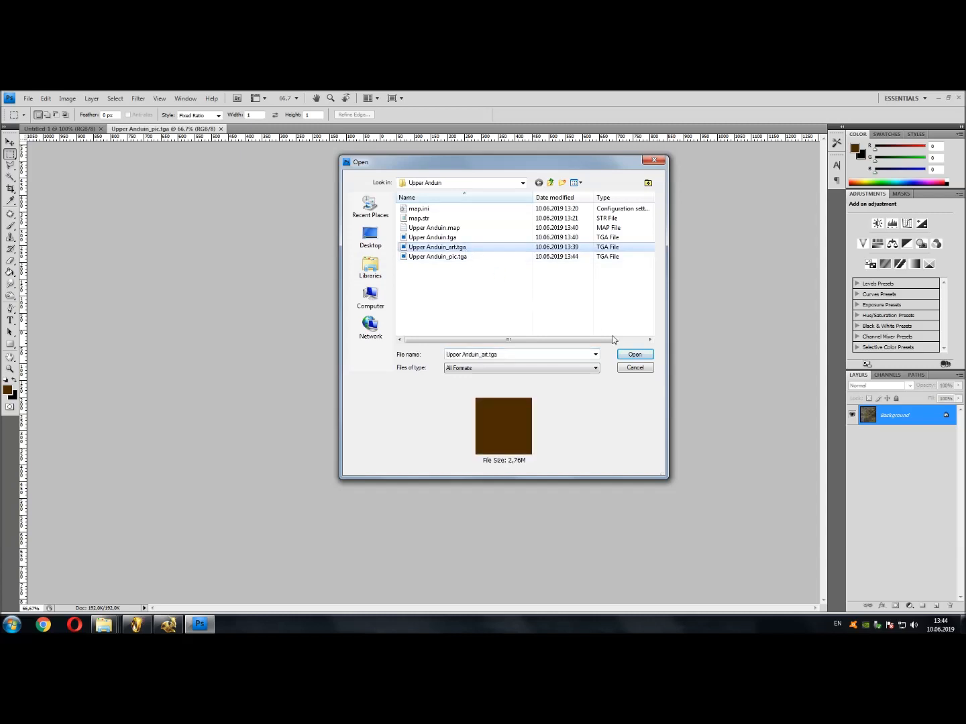
left_click(461, 256)
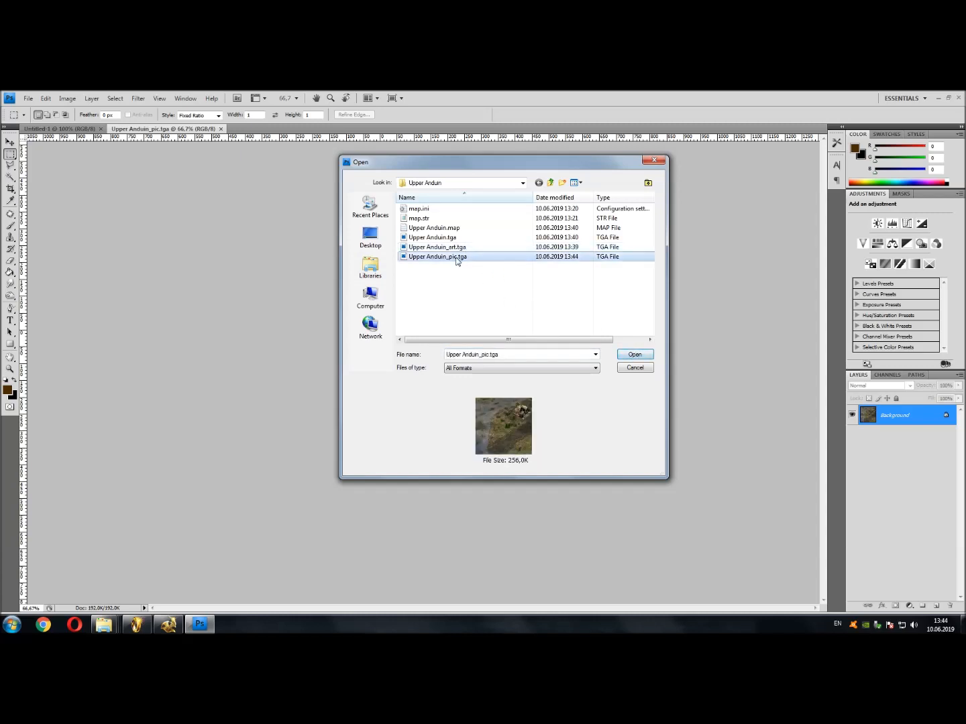
left_click(469, 249)
left_click(633, 354)
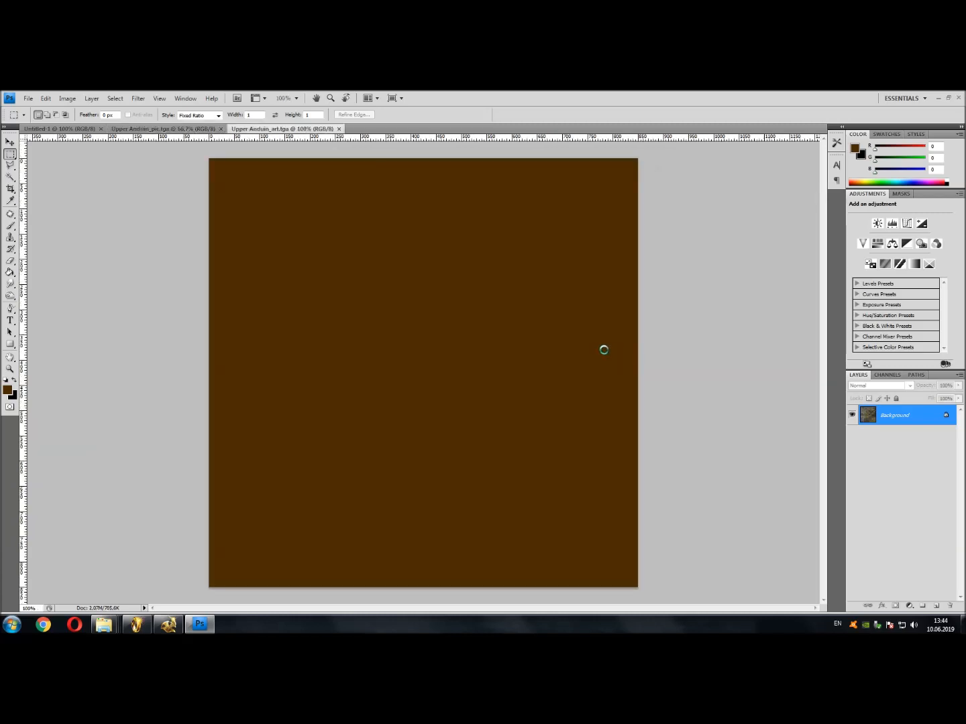
Show the Alpha 1 channel and resize the image to 256 by 256 pixels with Bicubic Sharper (best for reduction) resampling
left_click(888, 375)
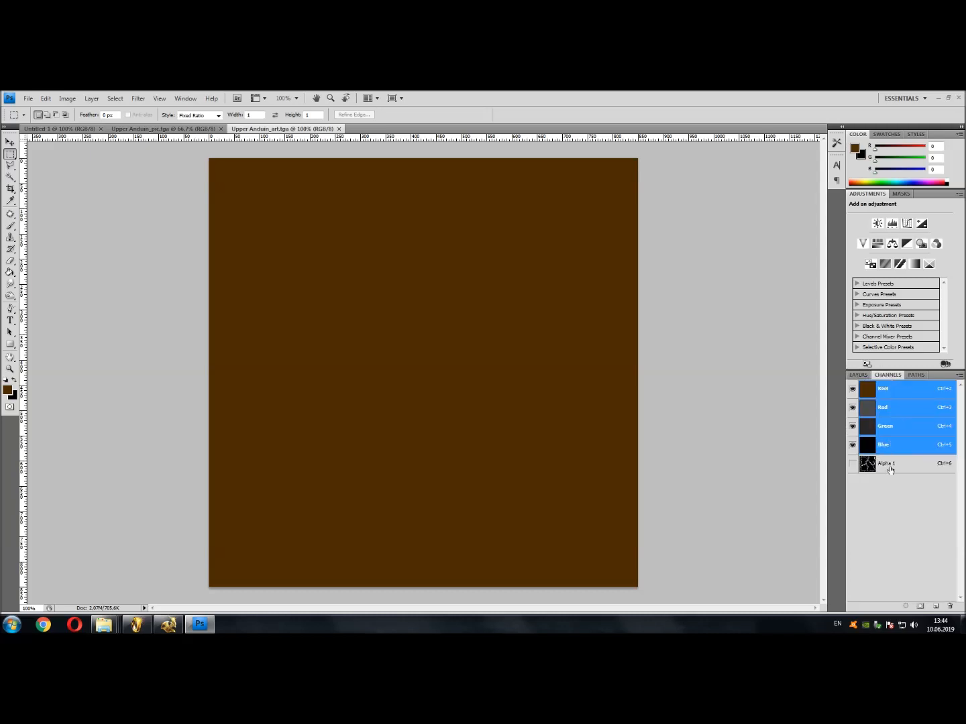
left_click(890, 468)
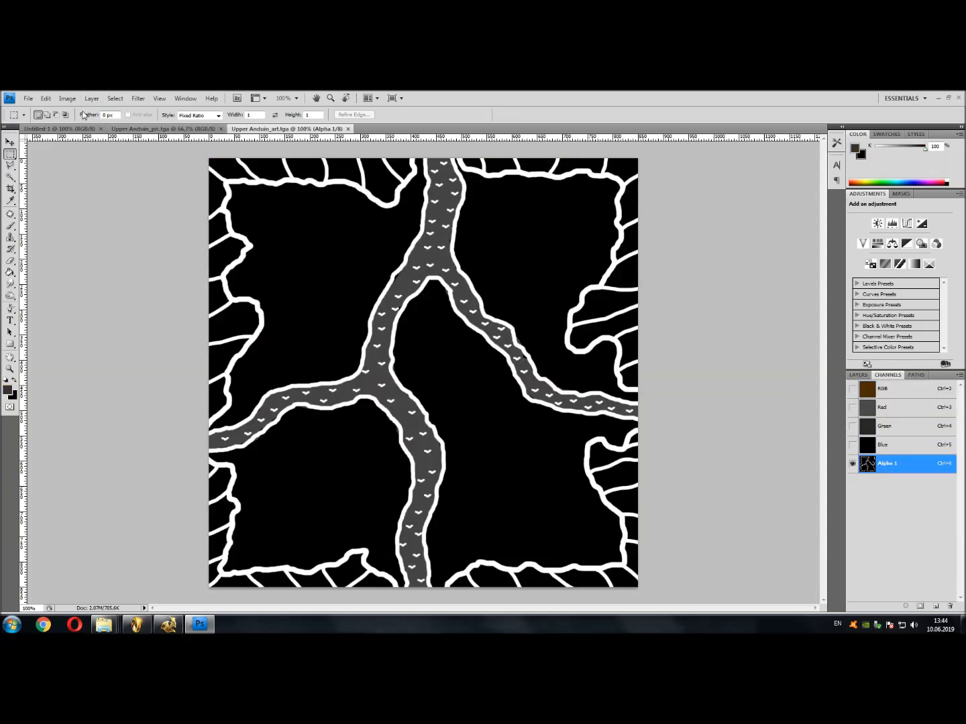
left_click(68, 100)
mouse_move(101, 127)
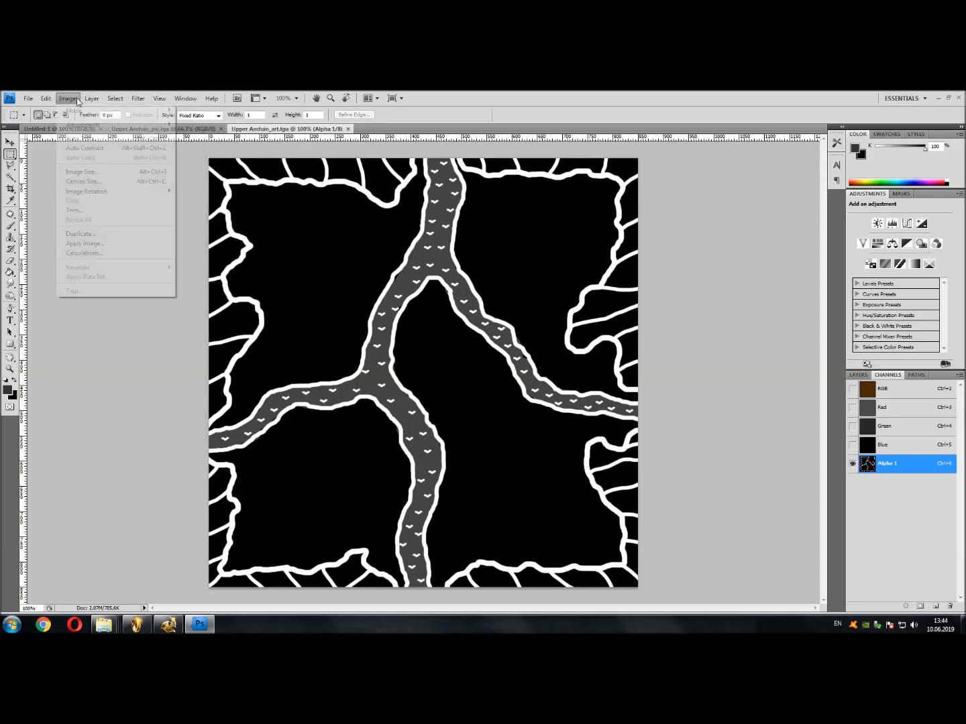
left_click(123, 173)
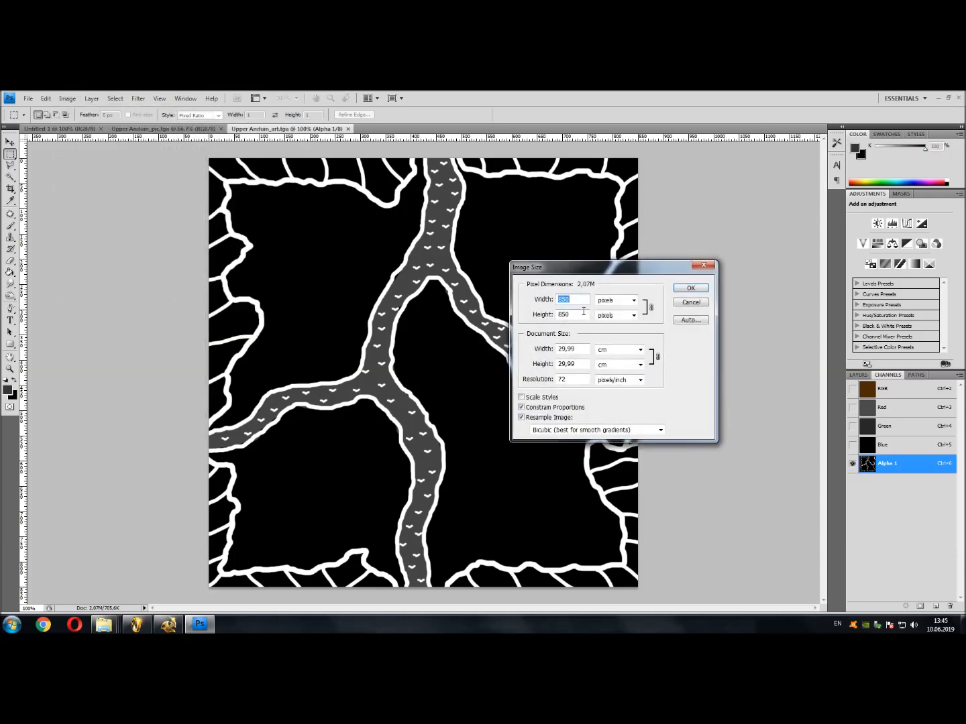
type("256")
left_click(587, 430)
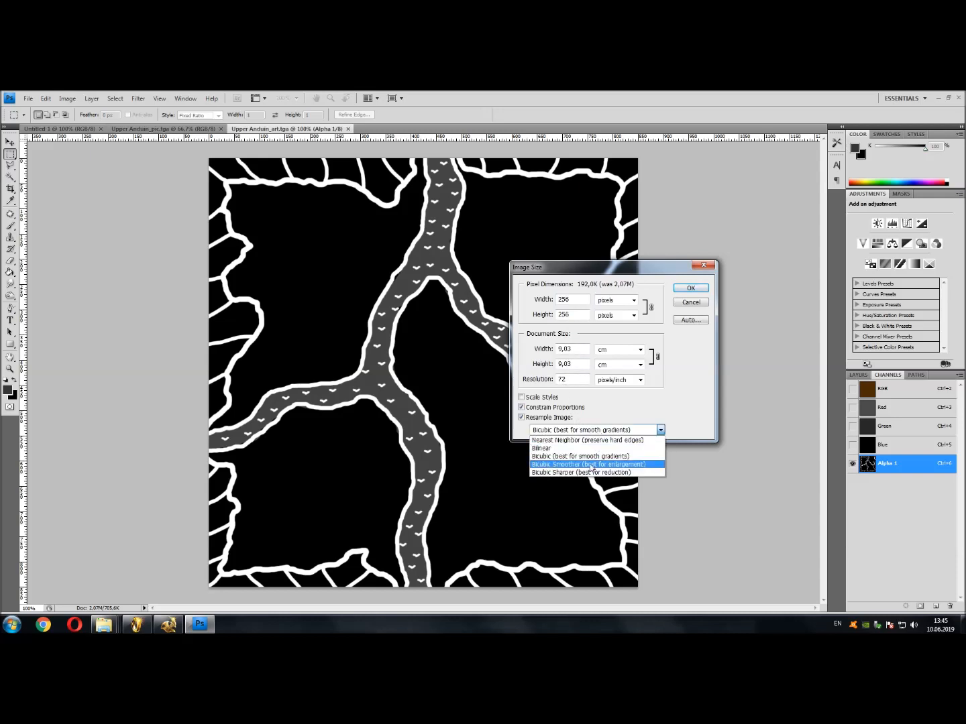
left_click(589, 472)
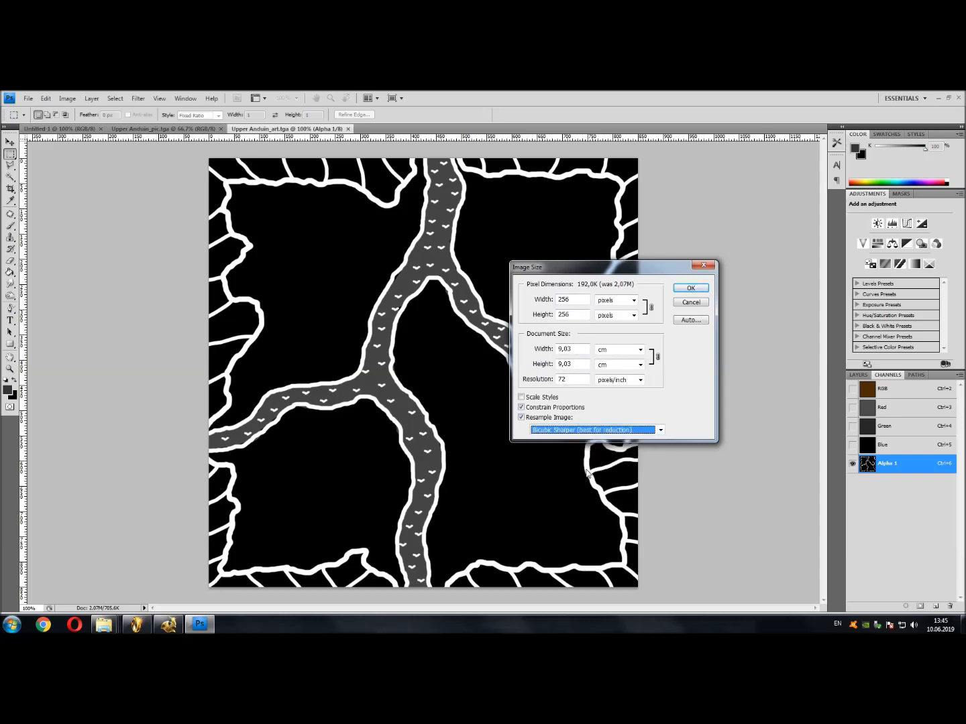
left_click(690, 287)
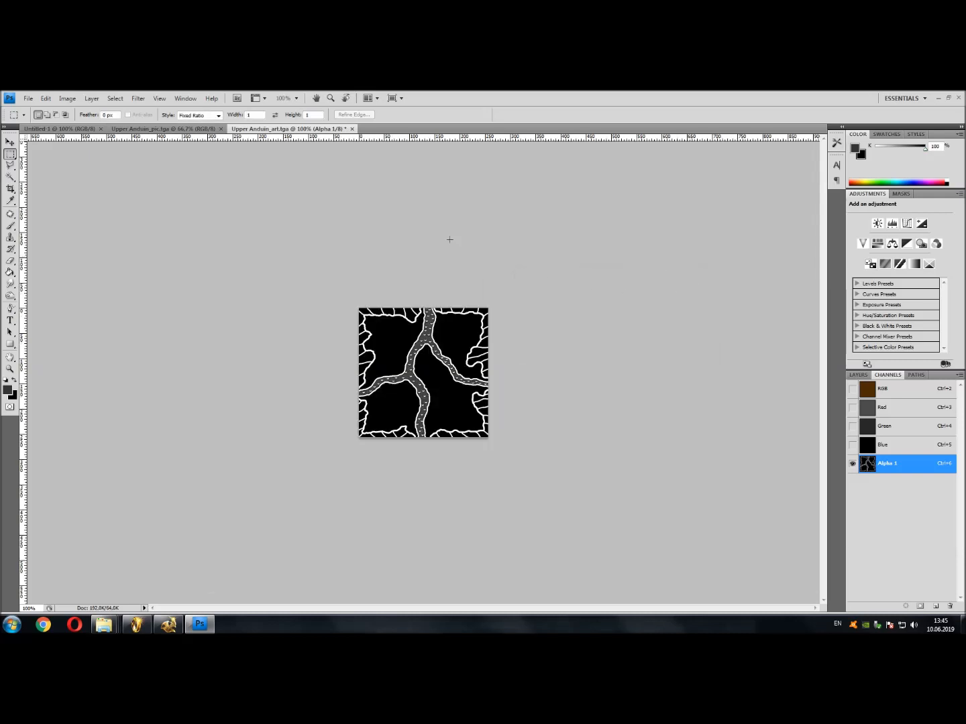
Reduce the image further to 128 by 128 pixels with Bicubic Sharper (best for reduction) resampling
left_click(67, 98)
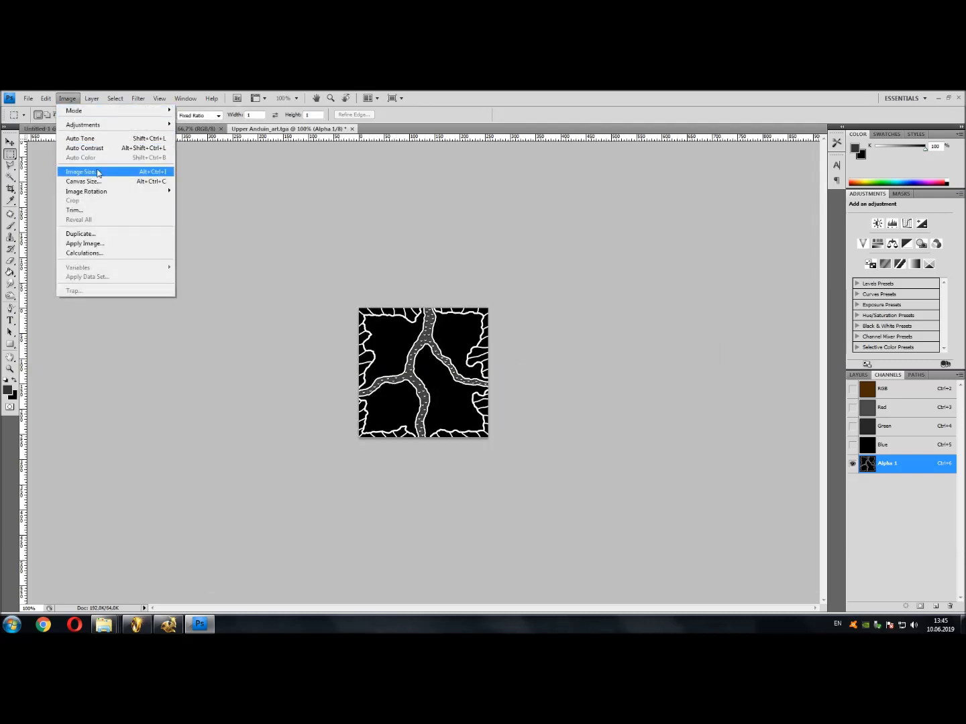
left_click(97, 173)
type("128")
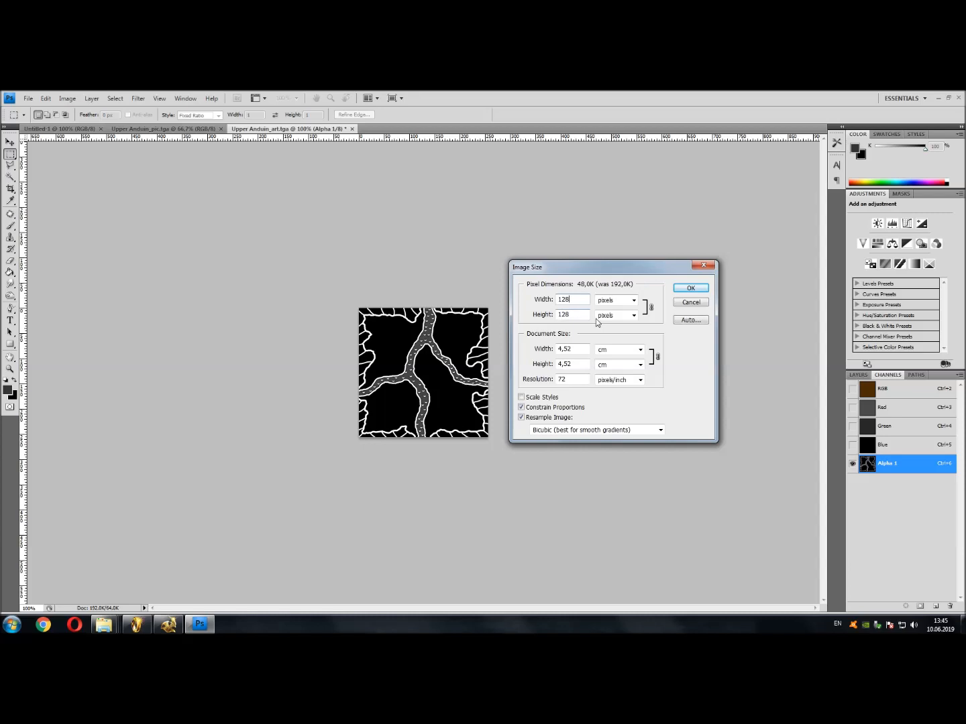
left_click(592, 431)
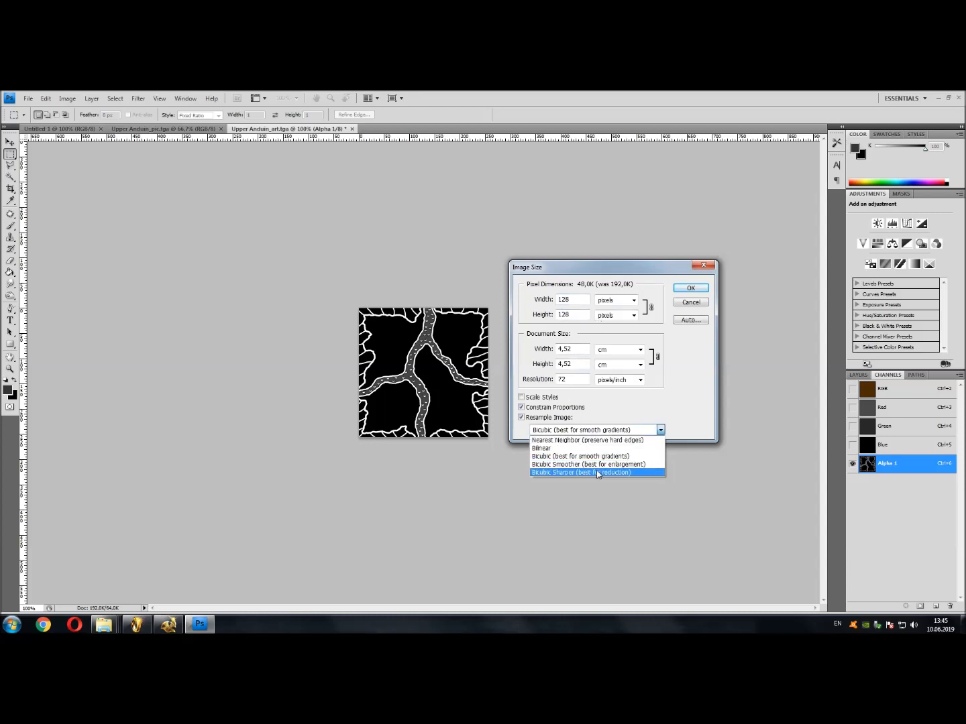
left_click(597, 473)
left_click(688, 288)
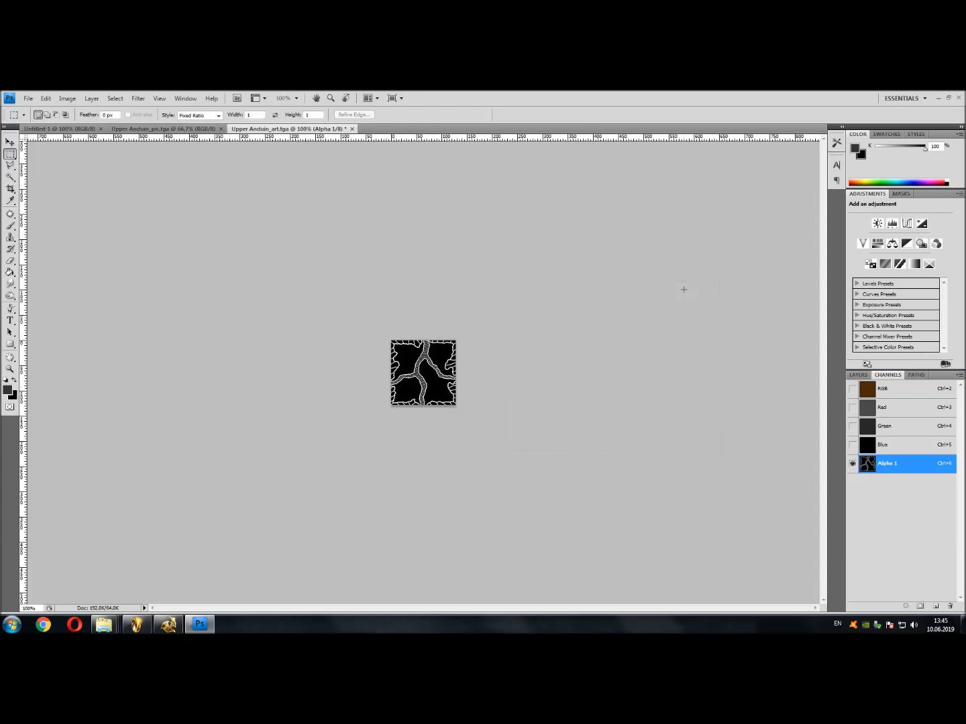
Check the reduced Alpha 1 channel up close and save Upper Anduin_art.tga
left_click(856, 377)
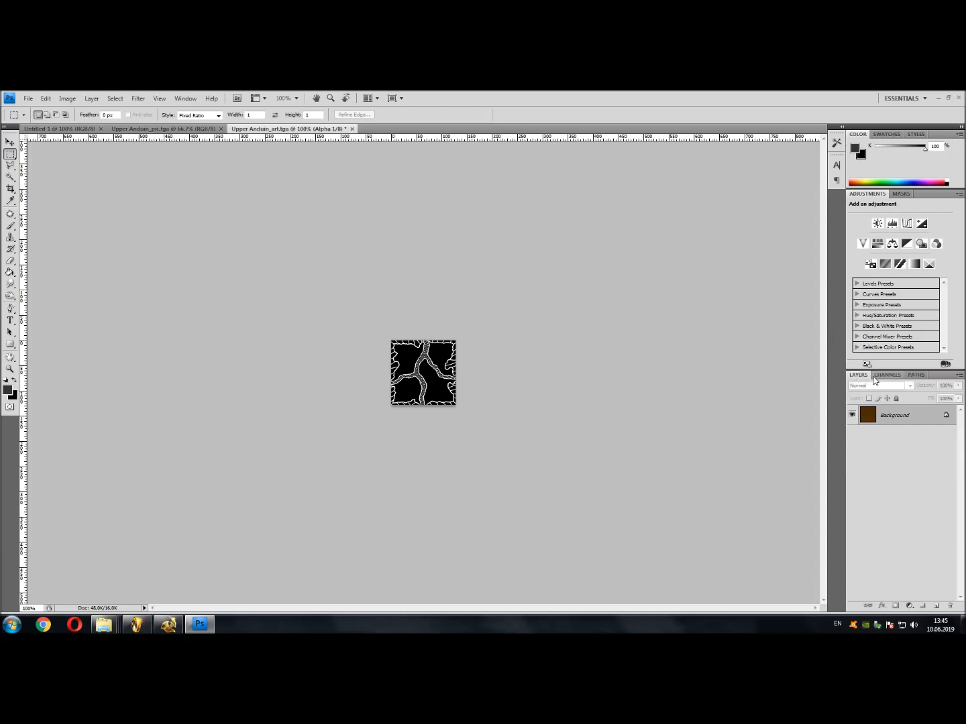
left_click(887, 374)
key("ctrl+plus")
key("ctrl+plus")
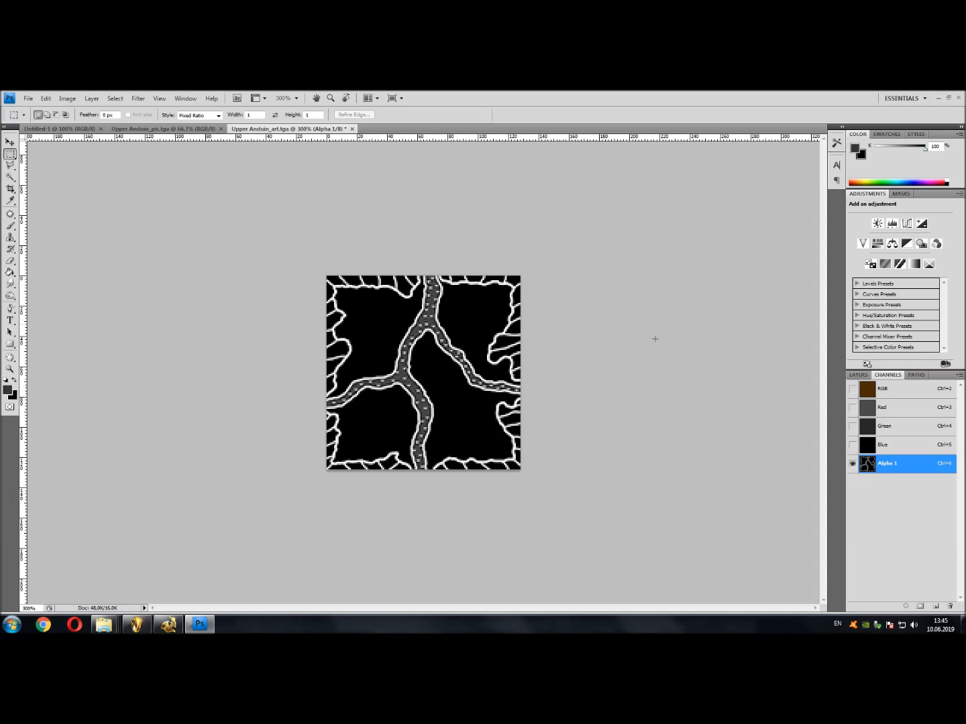
left_click(28, 97)
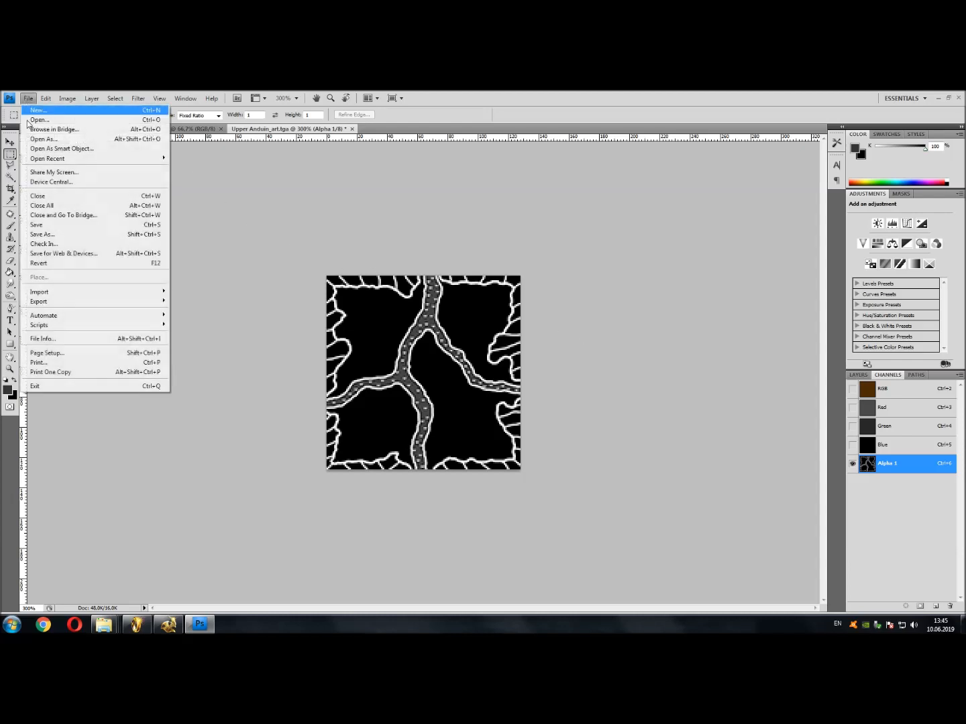
left_click(57, 228)
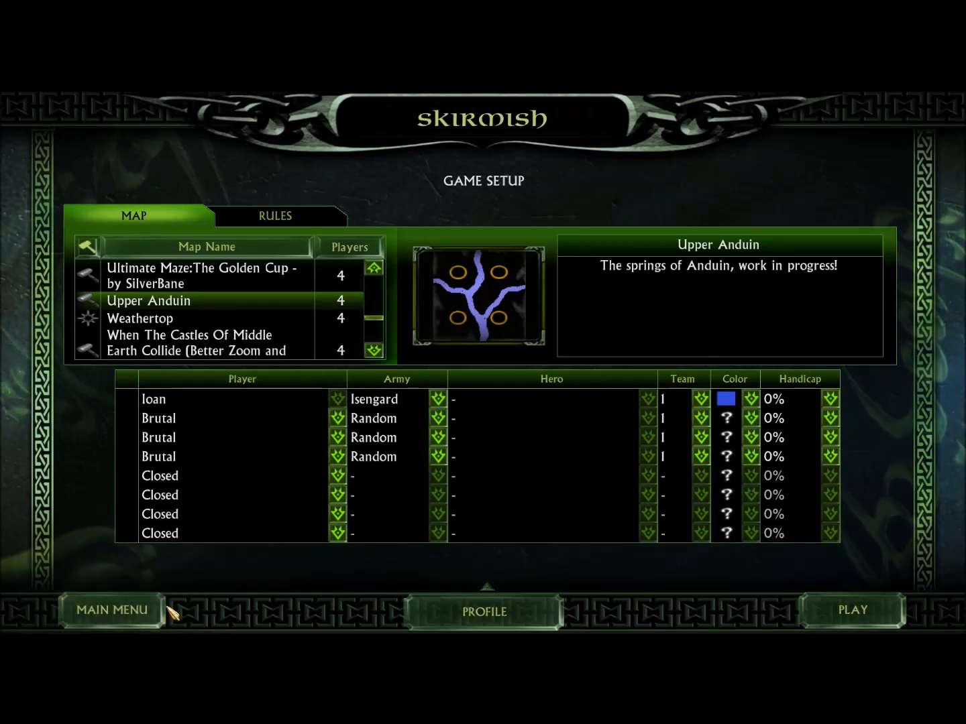
Switch to the game, reopen the Skirmish setup and reselect the Upper Anduin map to check its preview
left_click(168, 611)
left_click(257, 584)
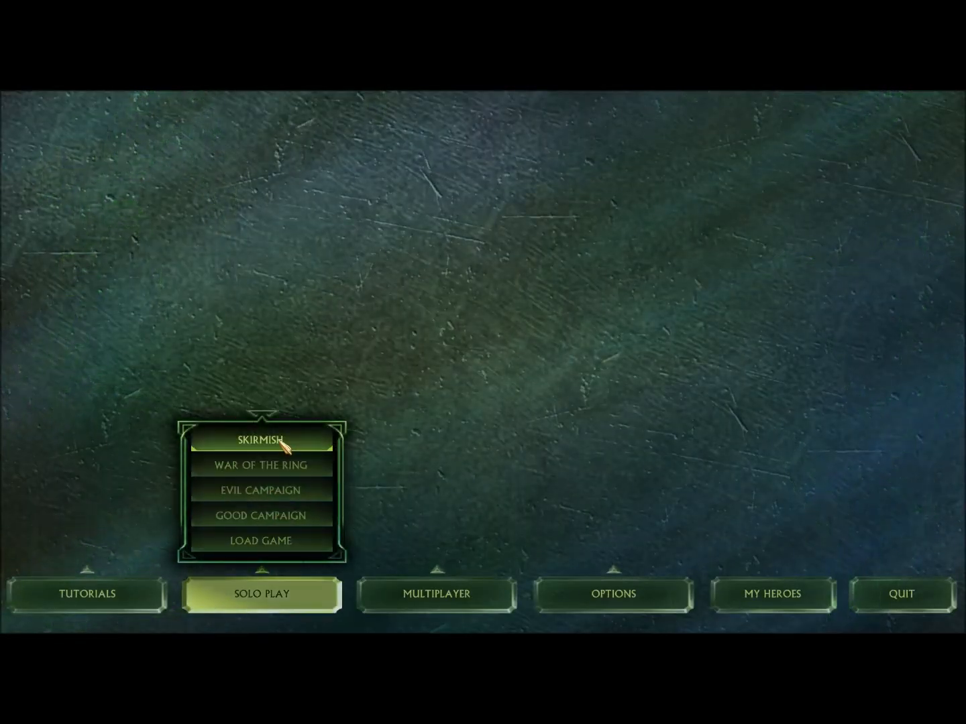
left_click(273, 441)
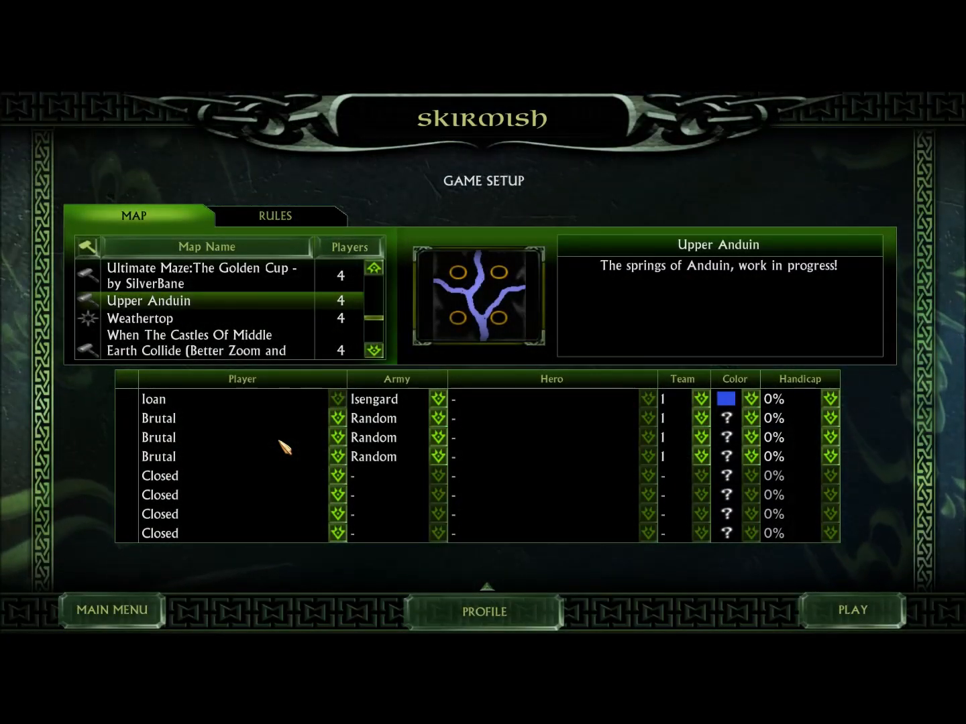
left_click(287, 214)
left_click(193, 215)
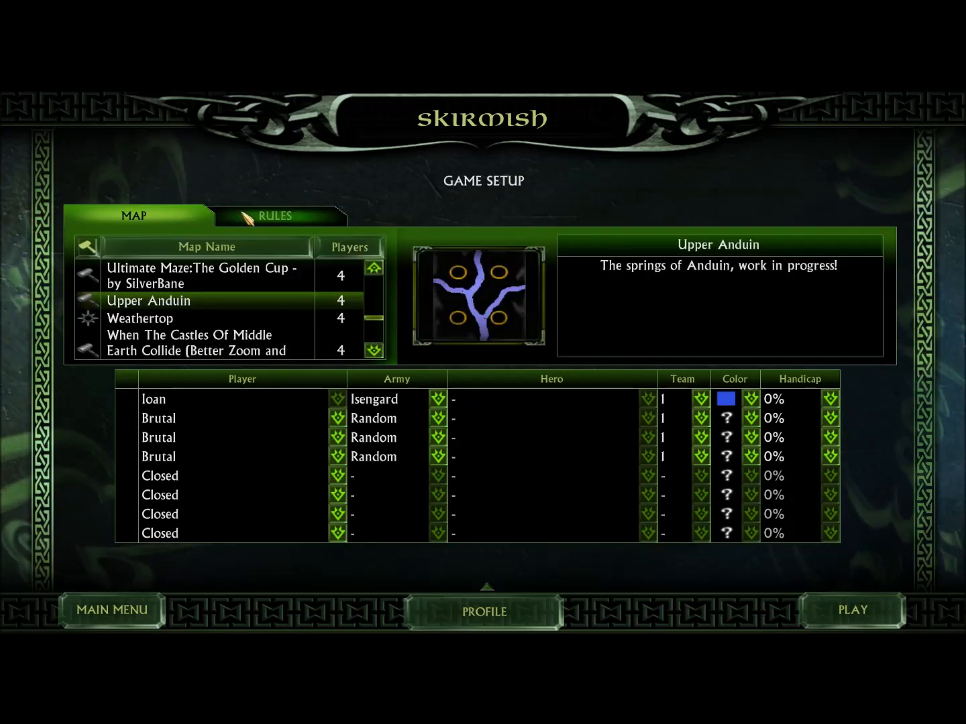
left_click(234, 216)
left_click(179, 218)
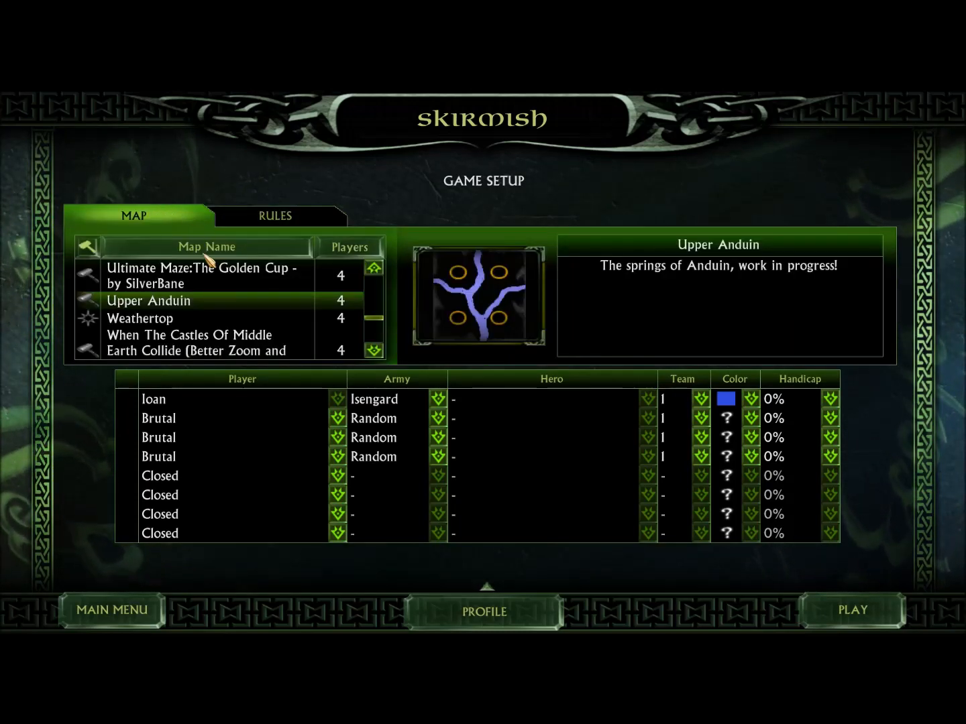
left_click(160, 317)
left_click(147, 302)
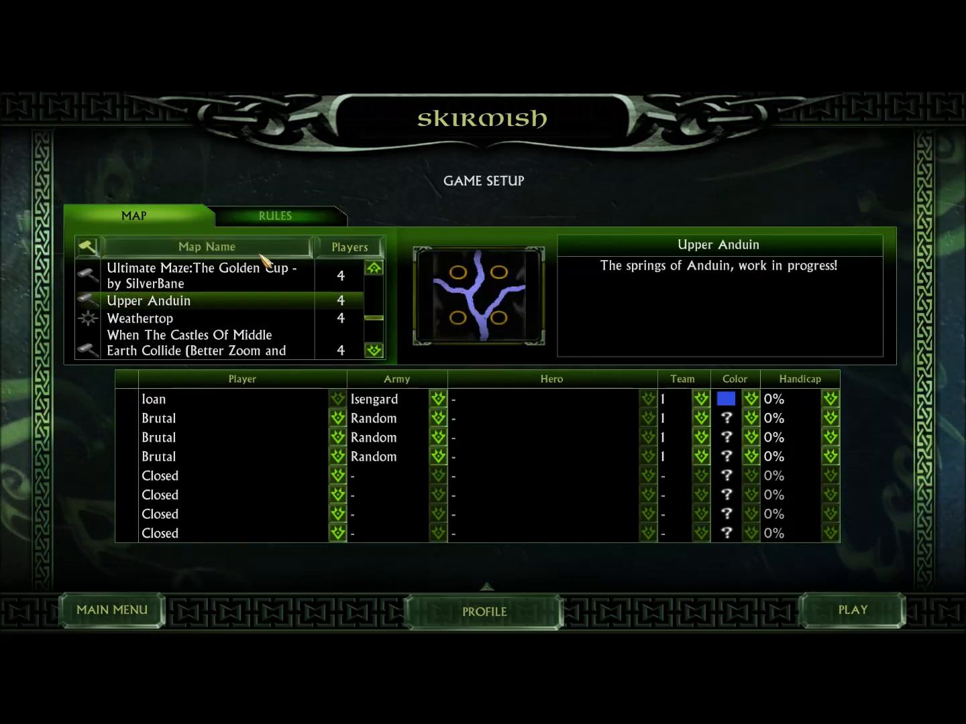
Reopen the Skirmish setup, start a match on Upper Anduin and exit it to recheck the map preview
left_click(111, 611)
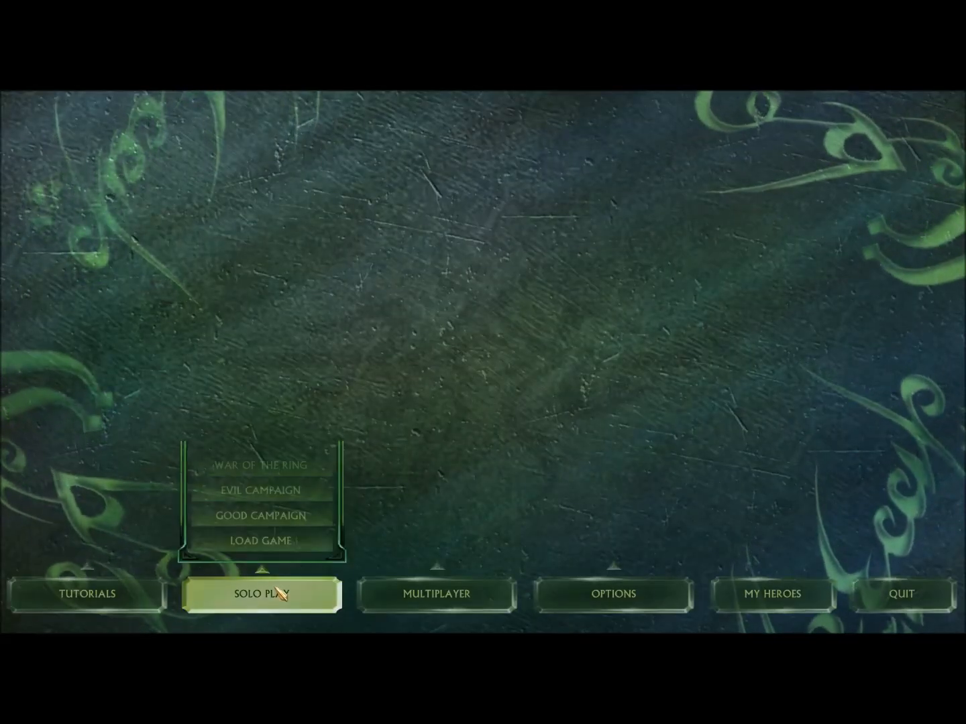
left_click(259, 444)
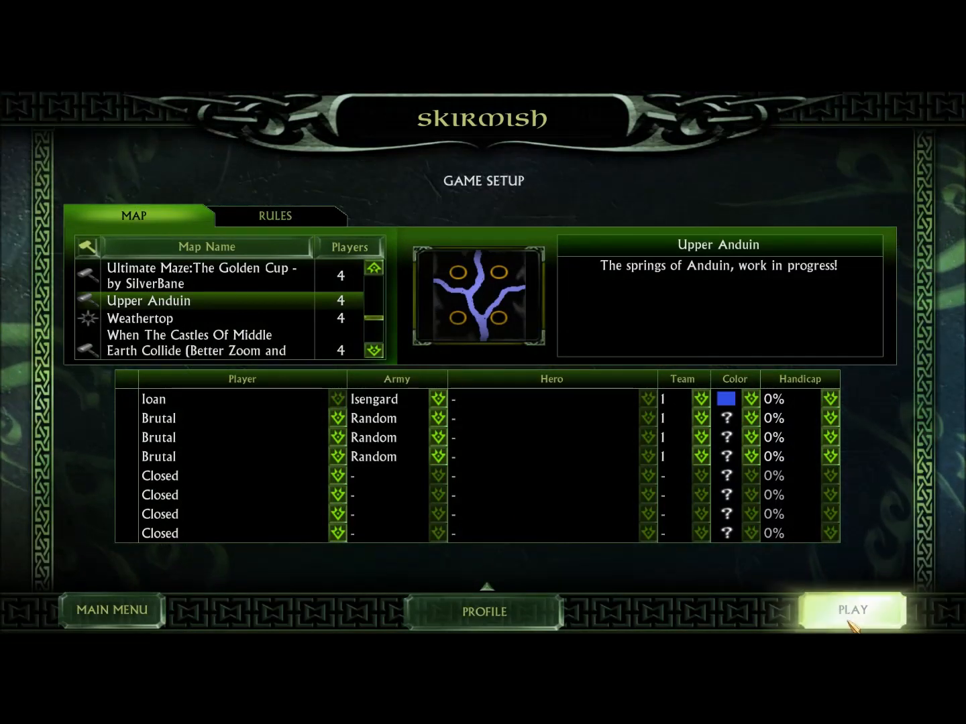
left_click(852, 609)
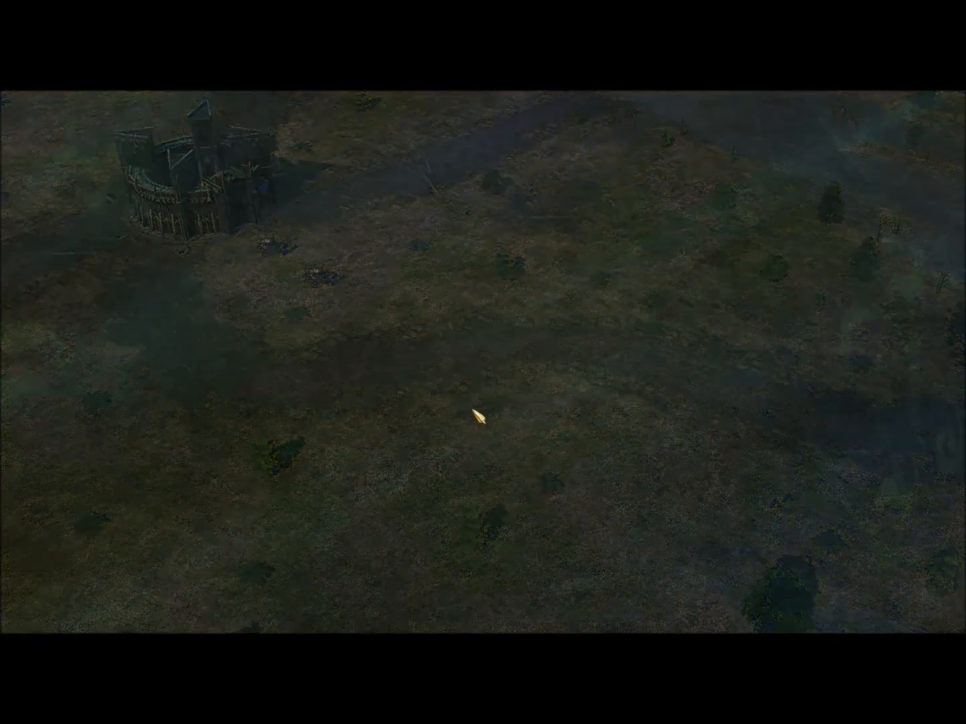
key("Escape")
left_click(481, 404)
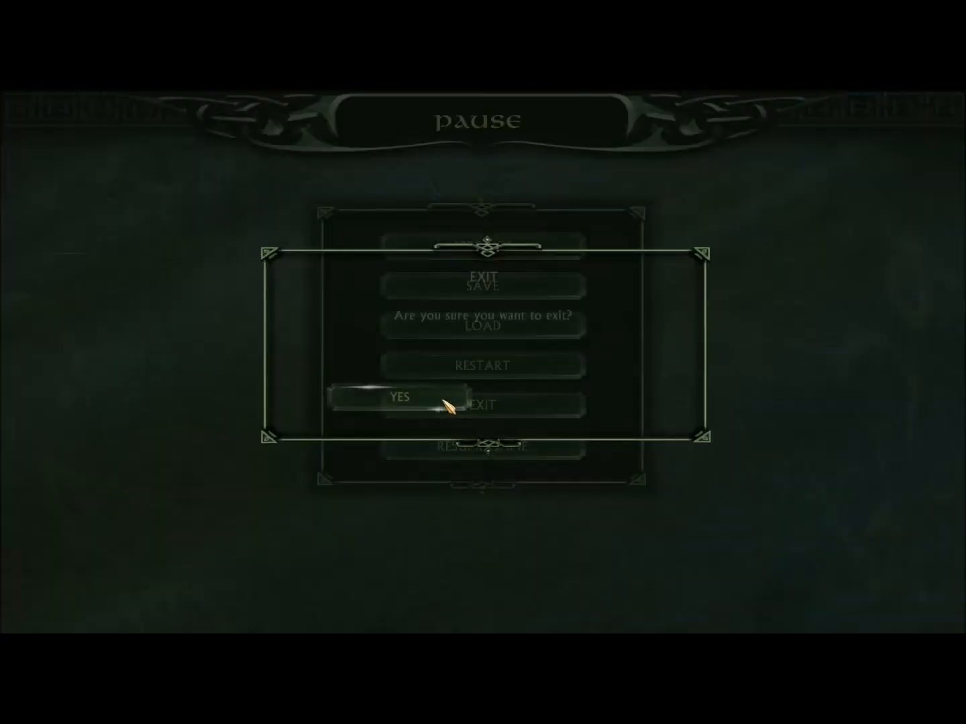
left_click(448, 399)
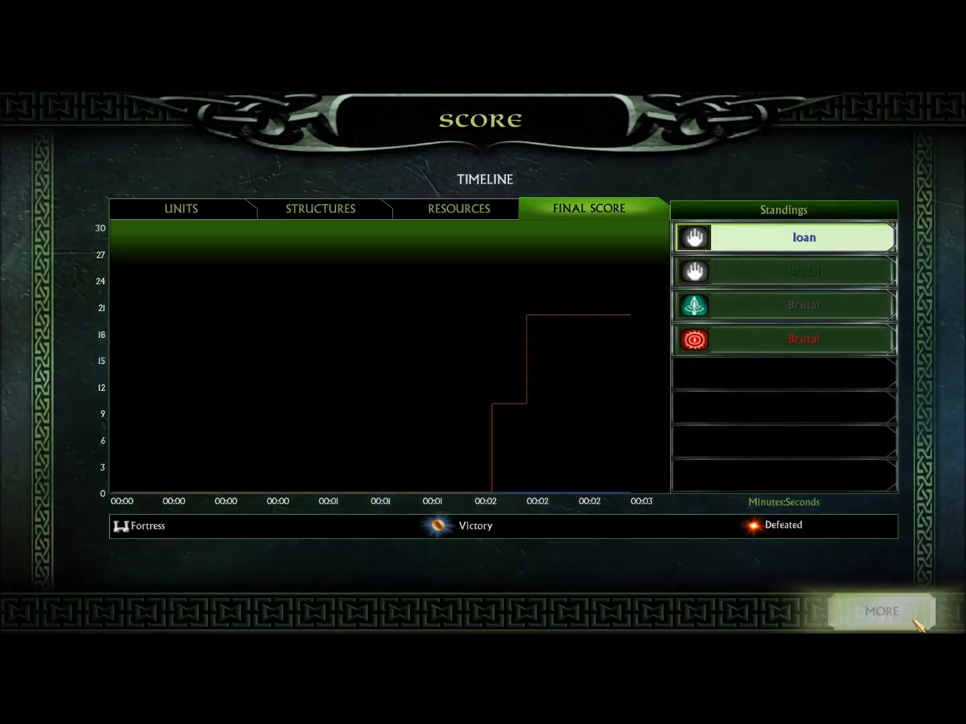
left_click(913, 621)
left_click(896, 613)
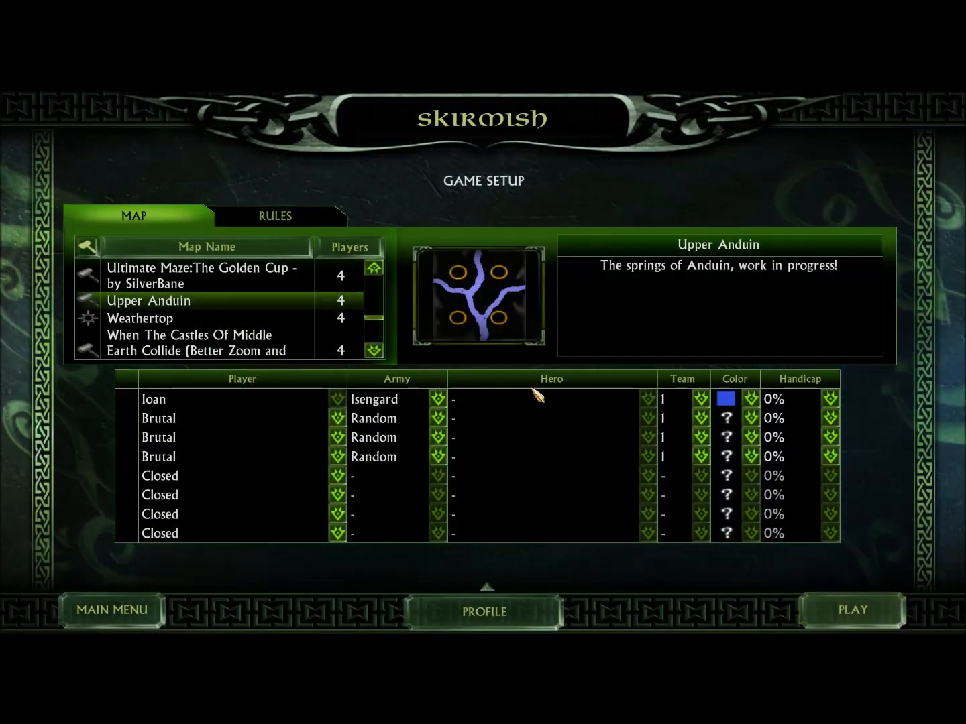
left_click(323, 218)
left_click(198, 217)
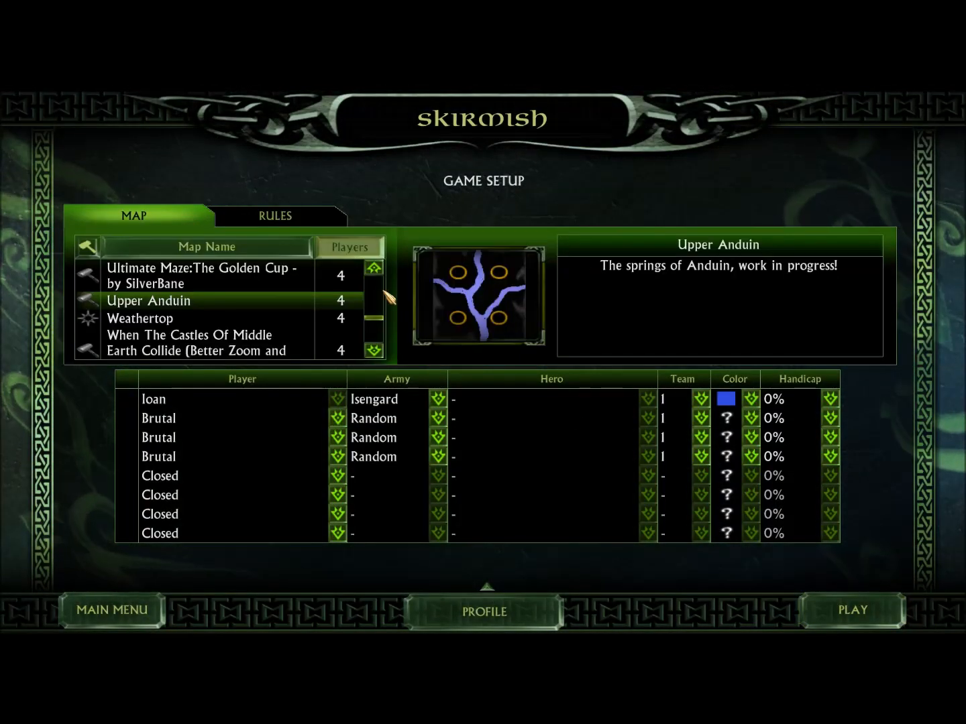
Leave the game, close Photoshop and return to the Upper Anduin map in World Builder
key("super")
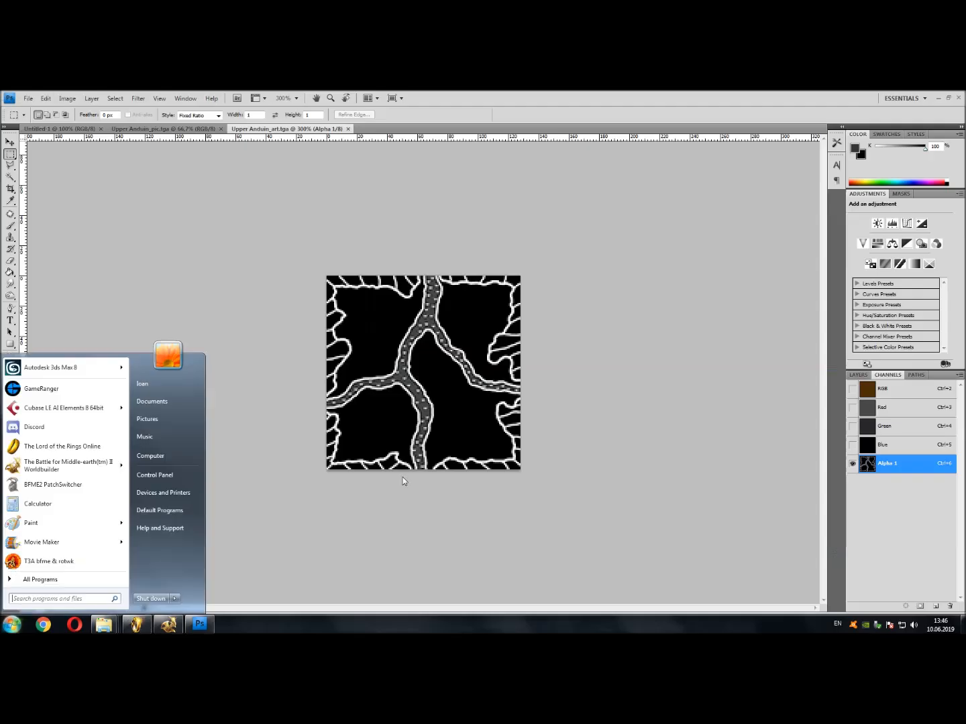
left_click(957, 101)
left_click_drag(438, 307, 672, 425)
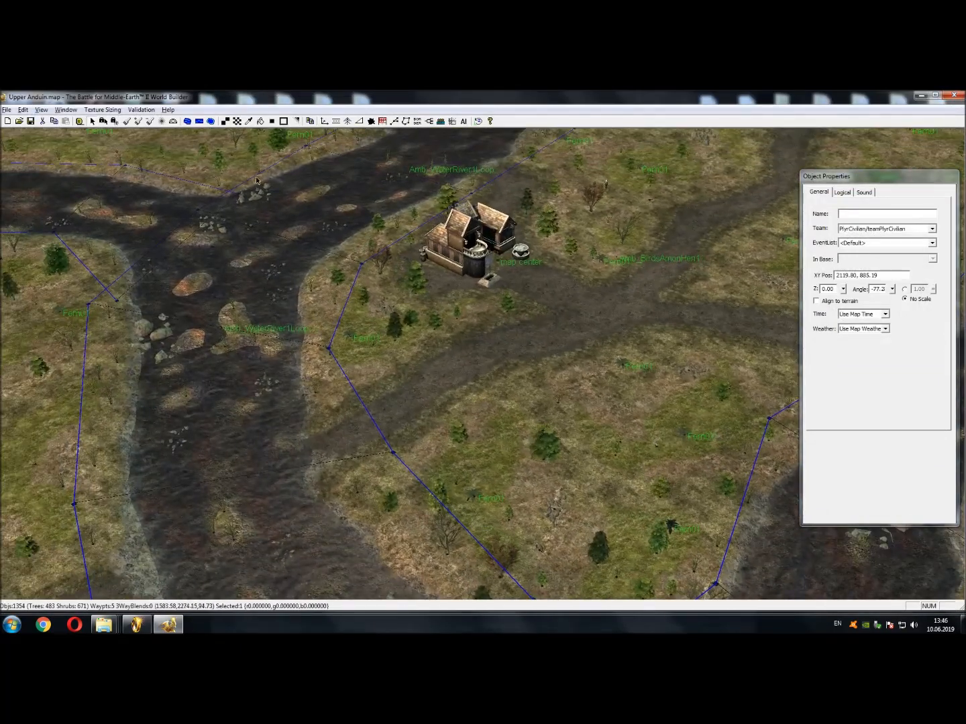
Delete Script 1, which reveals the world and hides the UI, from the (neutral) scripts and accept the change
left_click(429, 121)
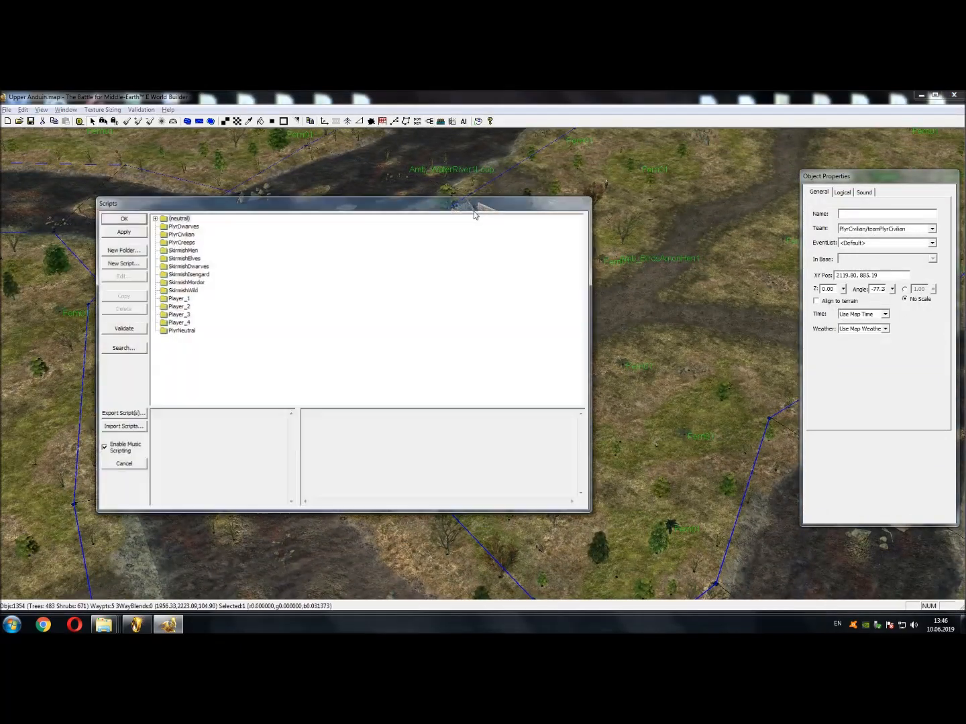
left_click(154, 218)
left_click(184, 226)
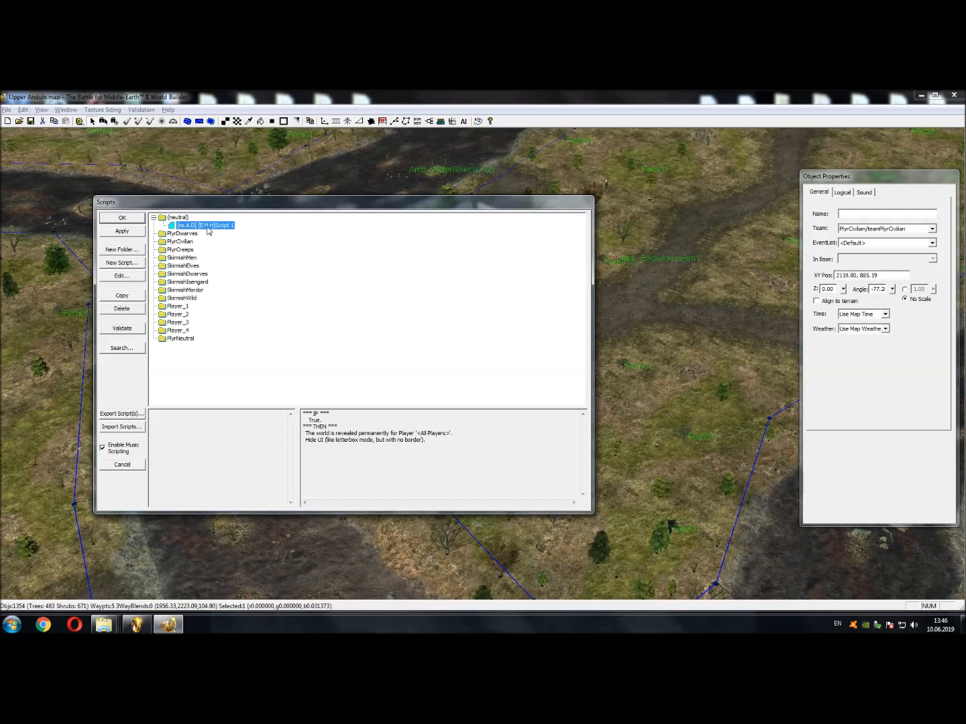
left_click_drag(641, 275, 193, 286)
left_click(184, 226)
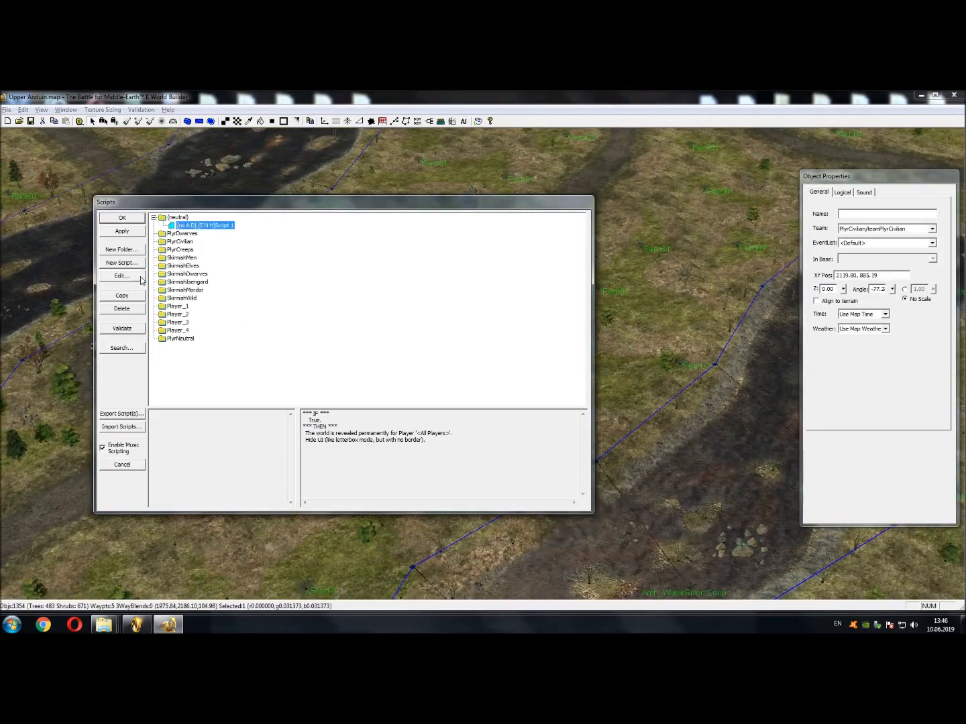
left_click(122, 310)
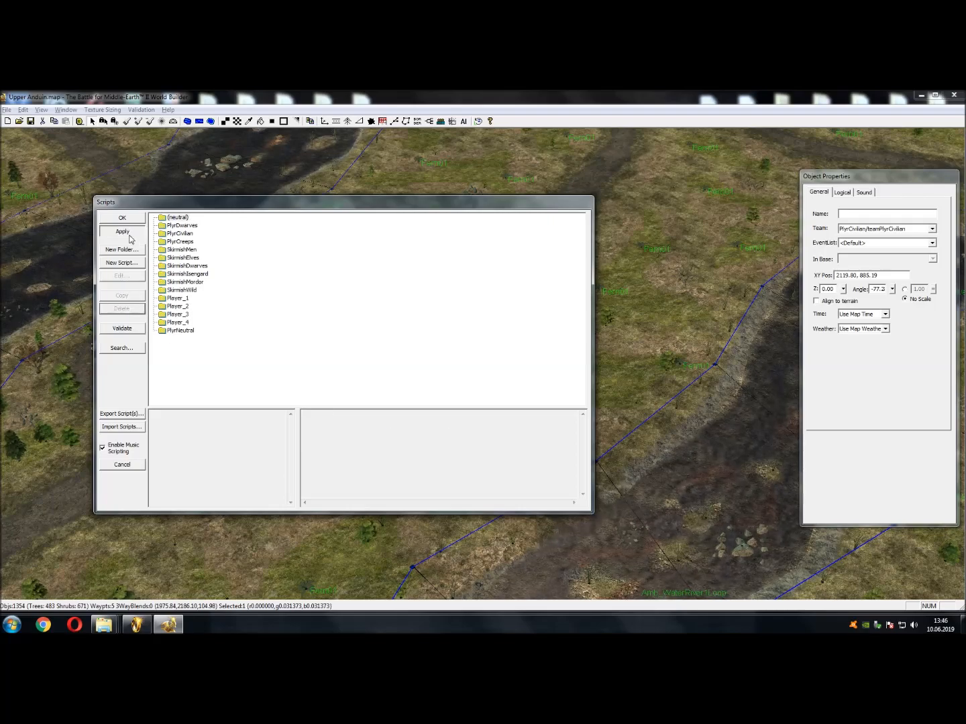
left_click(130, 221)
Look over the river and central building area and save the Upper Anduin map
left_click_drag(144, 228, 430, 329)
scroll(410, 343, "down", 3)
scroll(409, 343, "down", 2)
left_click_drag(255, 379, 448, 364)
scroll(448, 364, "up", 2)
left_click(32, 122)
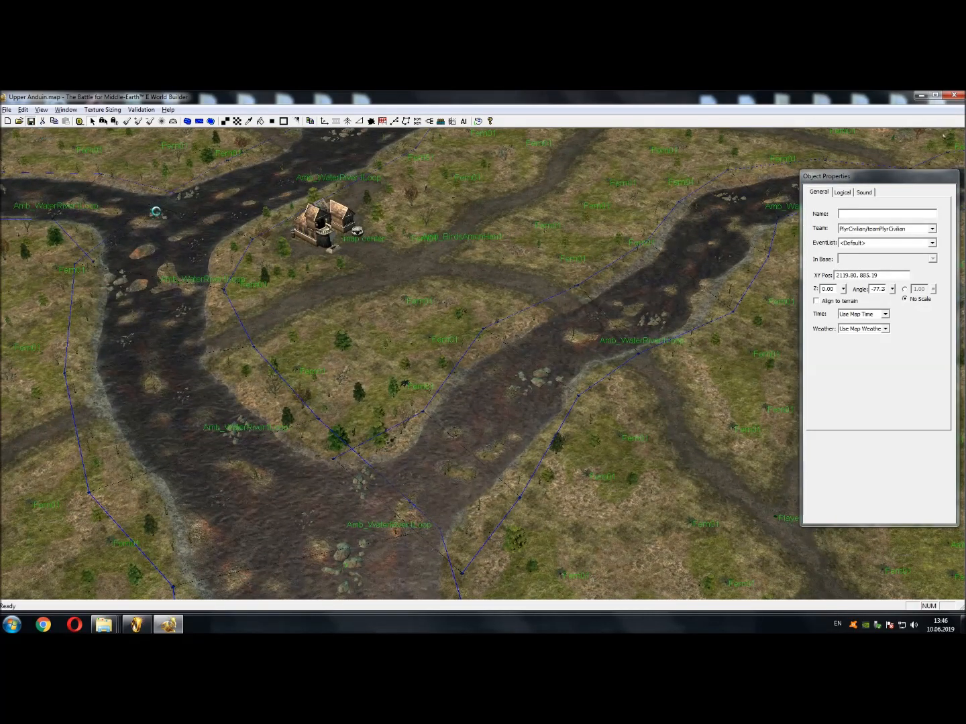
left_click_drag(576, 394, 535, 383)
left_click_drag(395, 543, 188, 500)
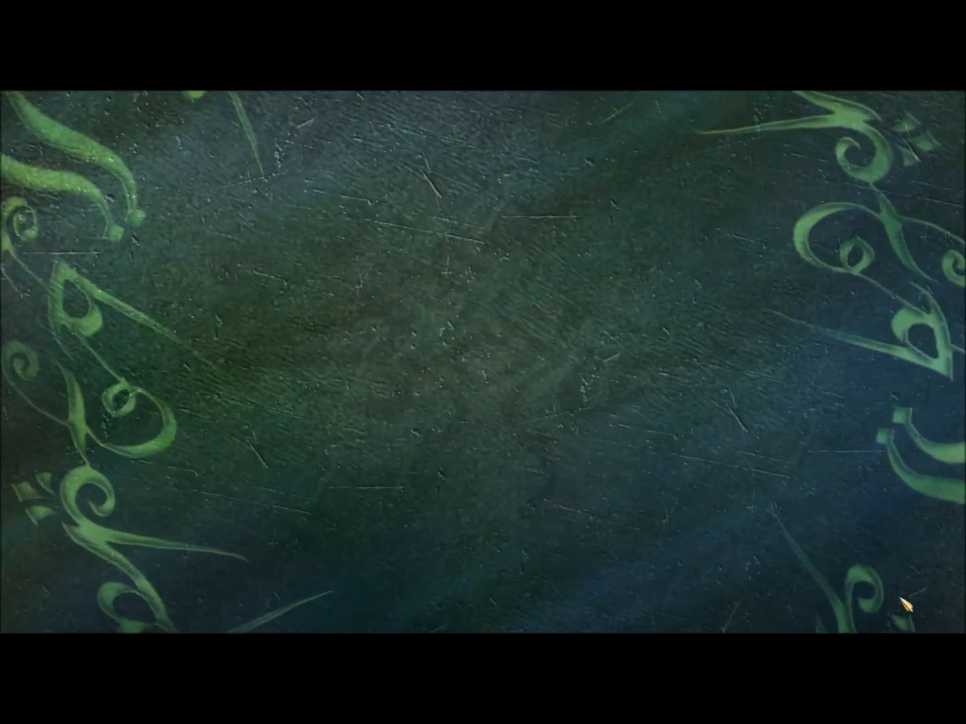
Quit the game, relaunch it through the T3A bfme & rotwk launcher on the desktop and skip the intro
left_click(902, 594)
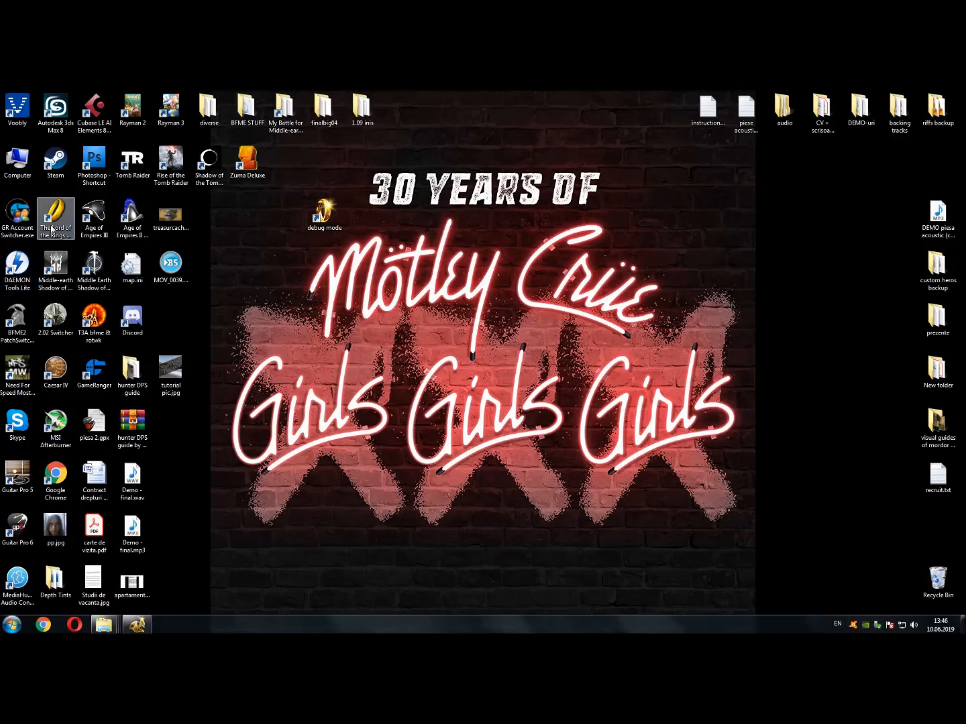
double_click(93, 317)
left_click(361, 316)
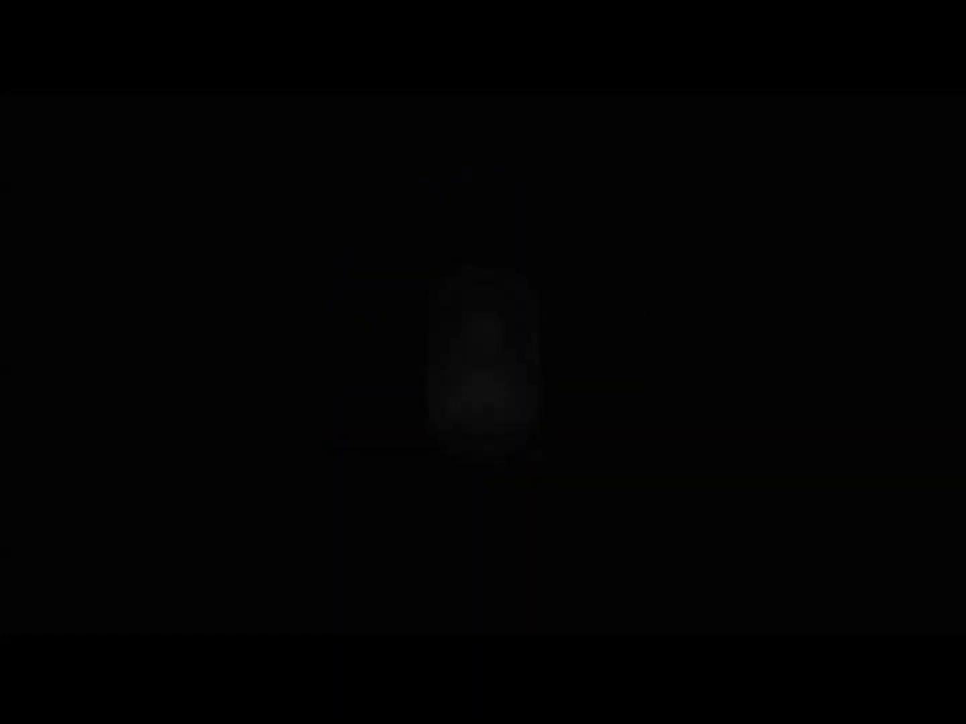
key("Escape")
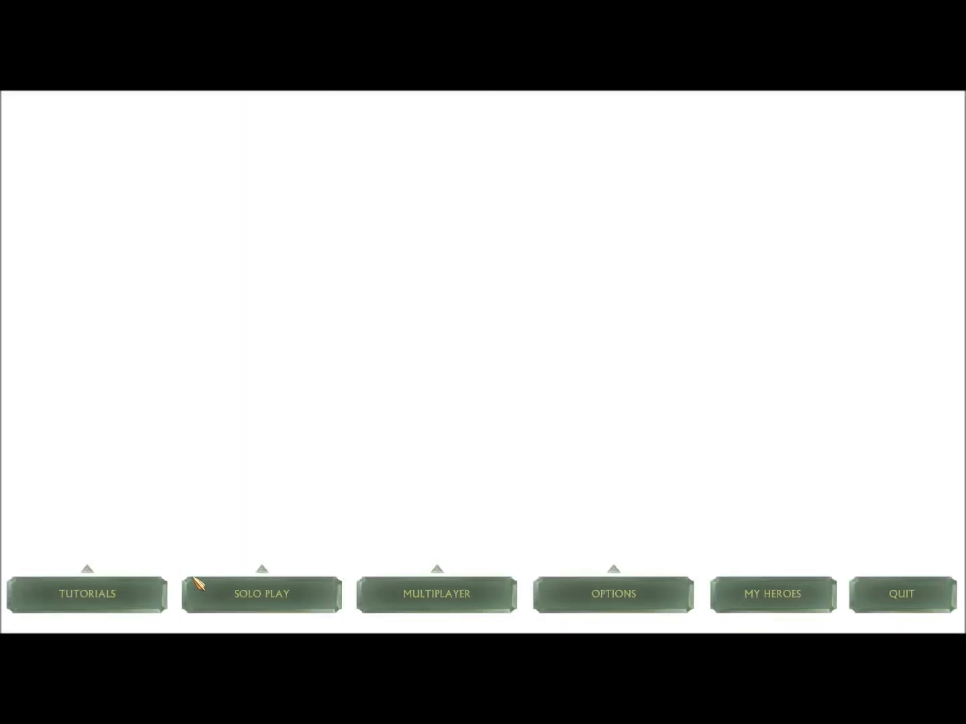
Open the solo Skirmish setup and start a match on Upper Anduin as Isengard against three Brutal opponents
left_click(198, 584)
left_click(271, 442)
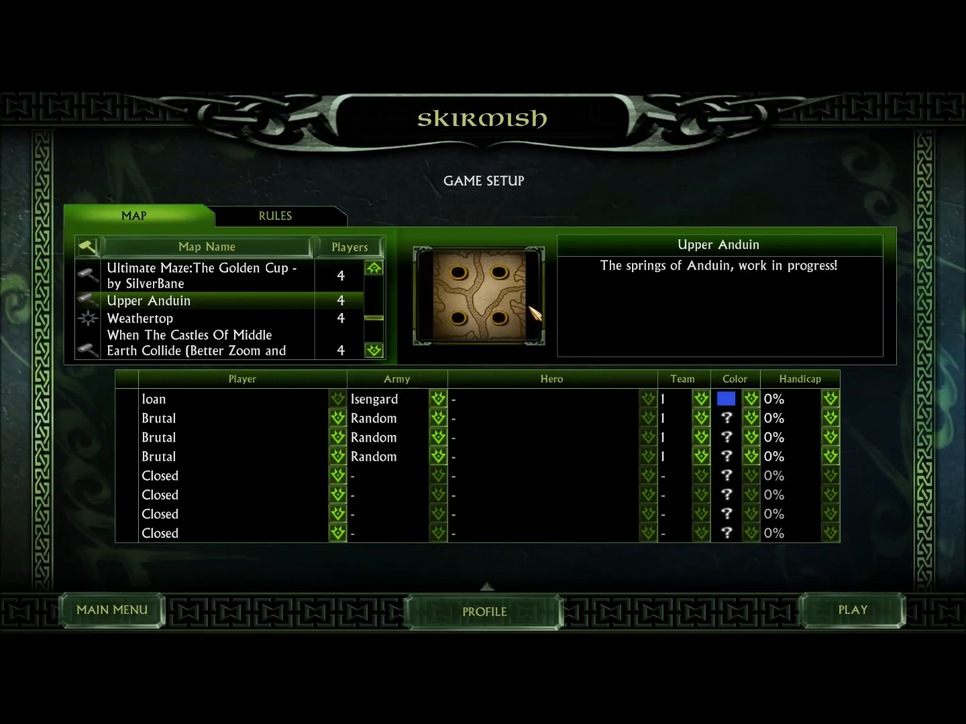
left_click(847, 614)
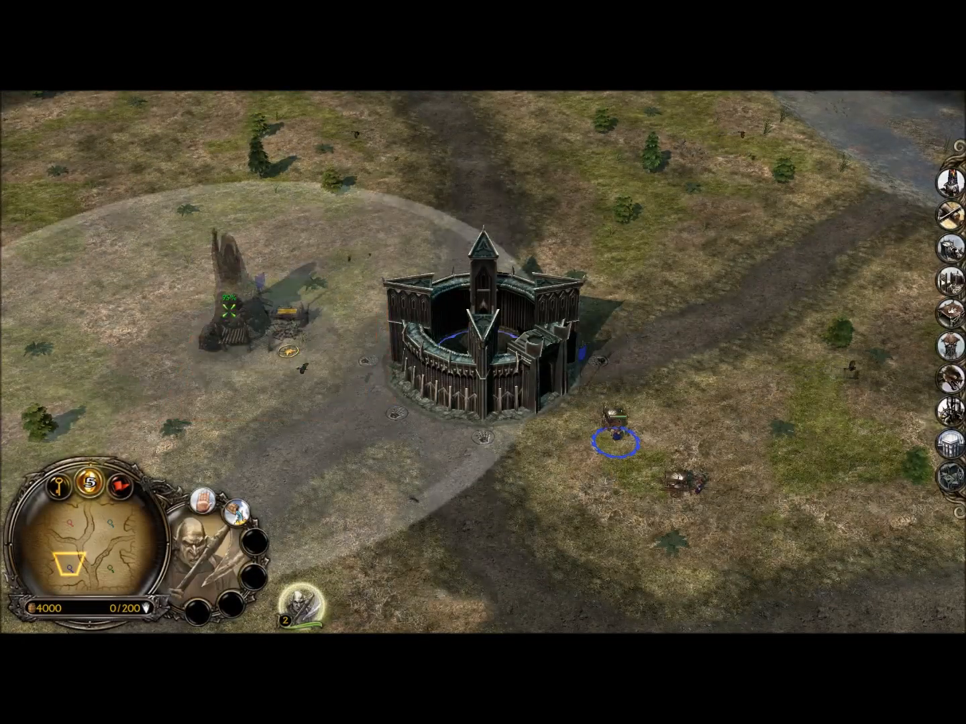
Have the two builders place a furnace on each side of the fortress and view the map's southern edge
left_click(232, 323)
left_click(680, 482)
right_click(800, 435)
left_click(950, 183)
left_click(819, 438)
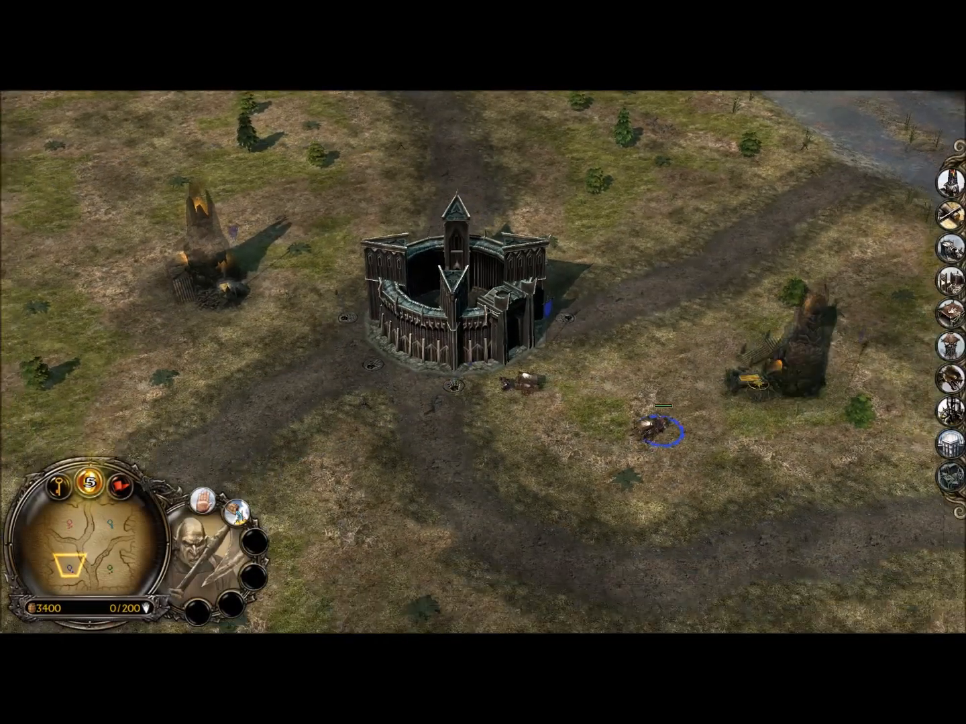
right_click(3, 630)
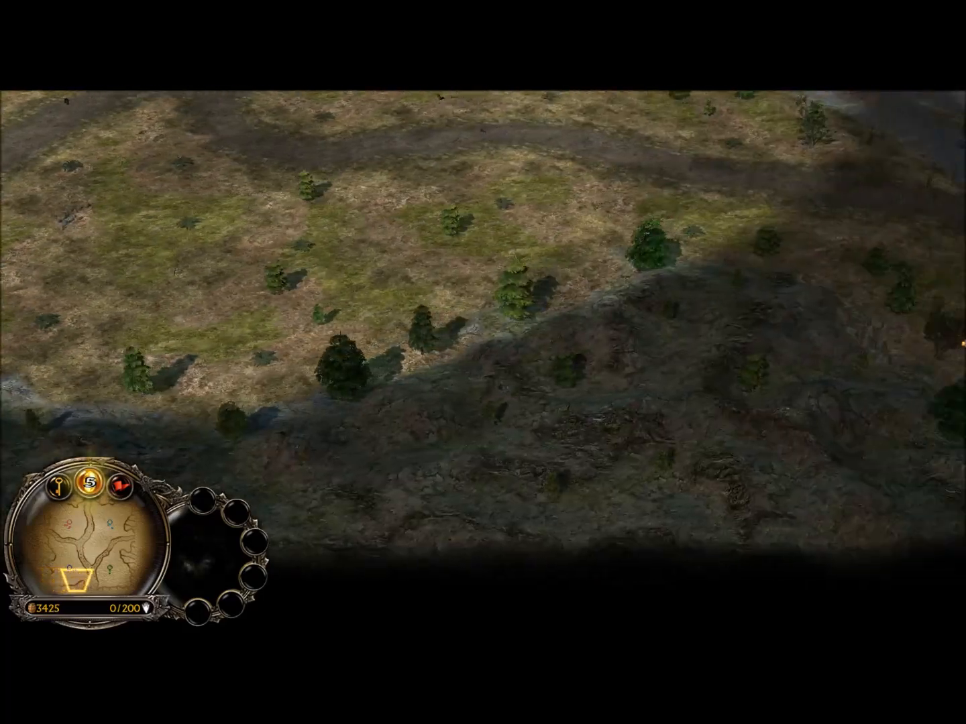